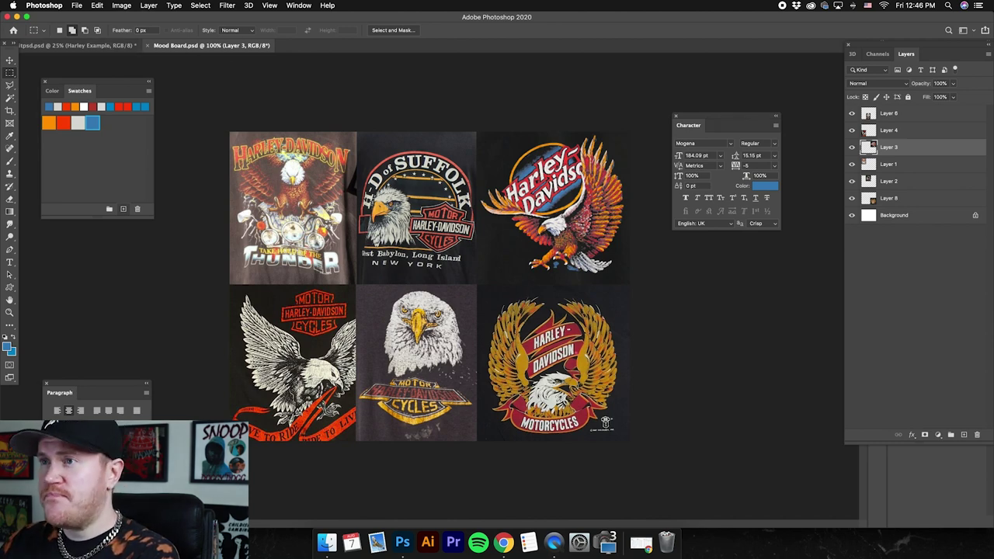
Step: Compare the Harley Example design with the eagle mood board, zooming in and out to inspect details
click(101, 45)
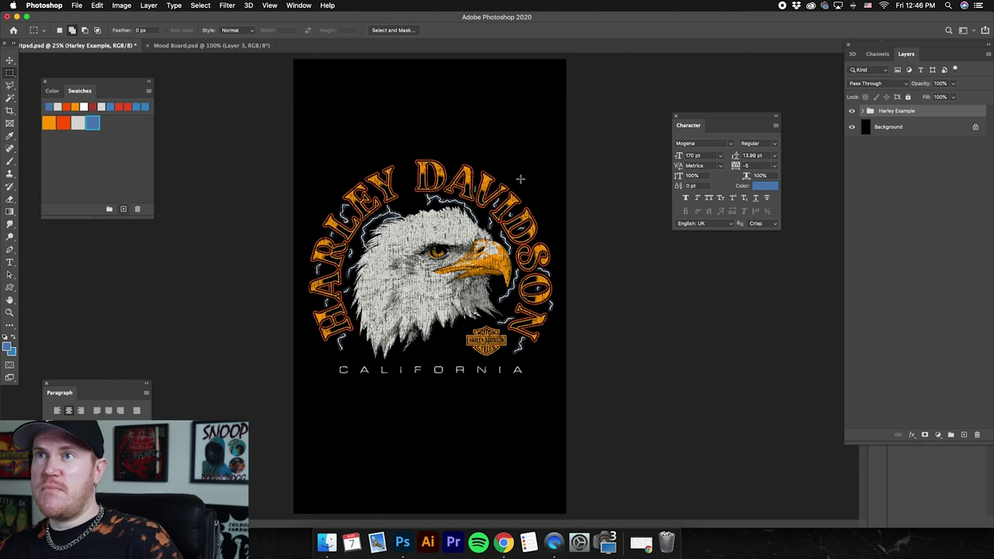
click(205, 46)
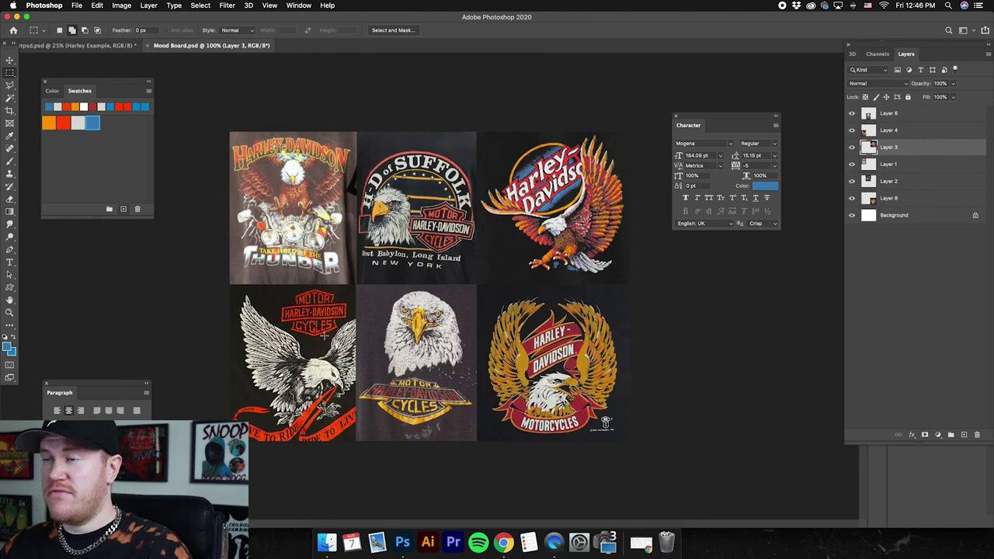
click(132, 45)
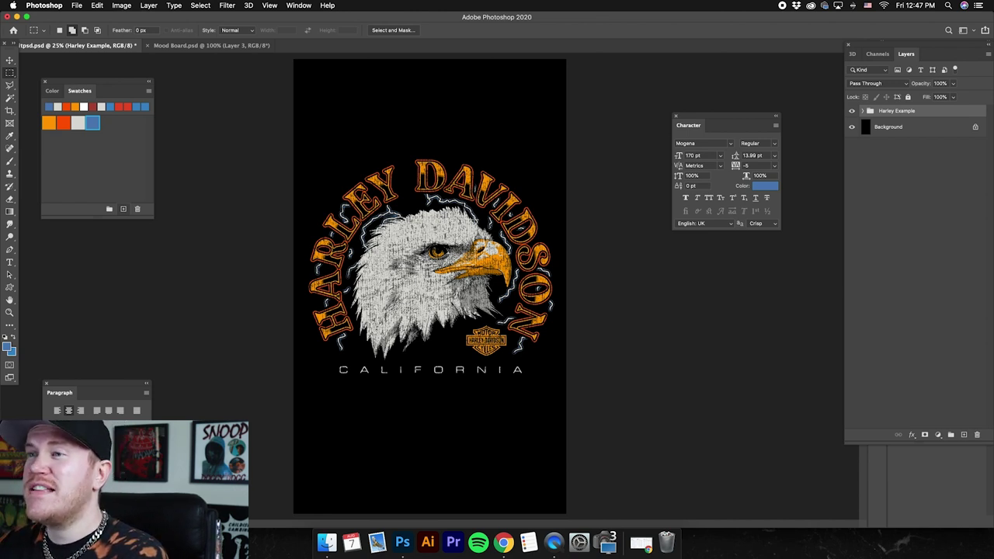
key(super+equal)
key(super+equal)
key(super+equal)
key(super+equal)
key(super+equal)
key(super+equal)
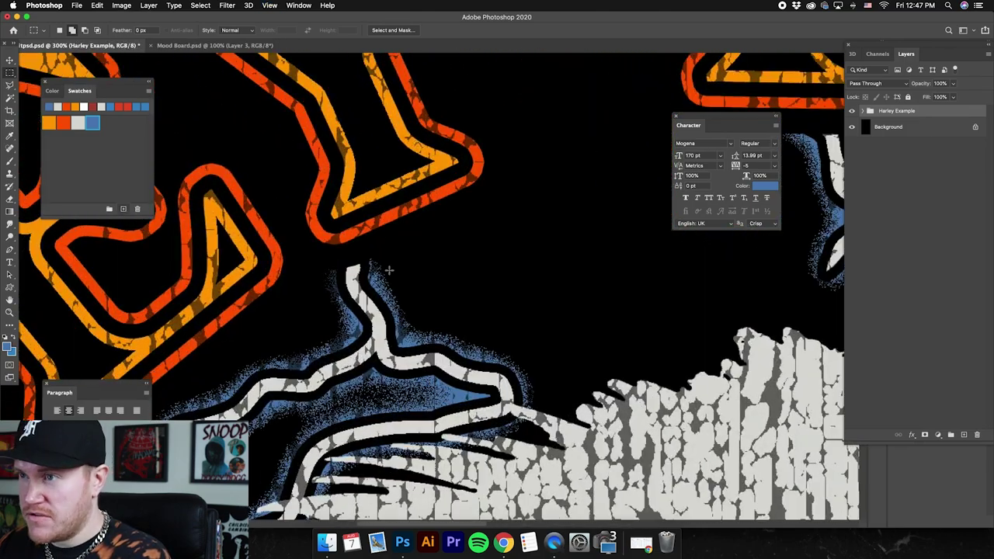
key(super+minus)
key(super+minus)
key(super+minus)
key(super+minus)
key(super+minus)
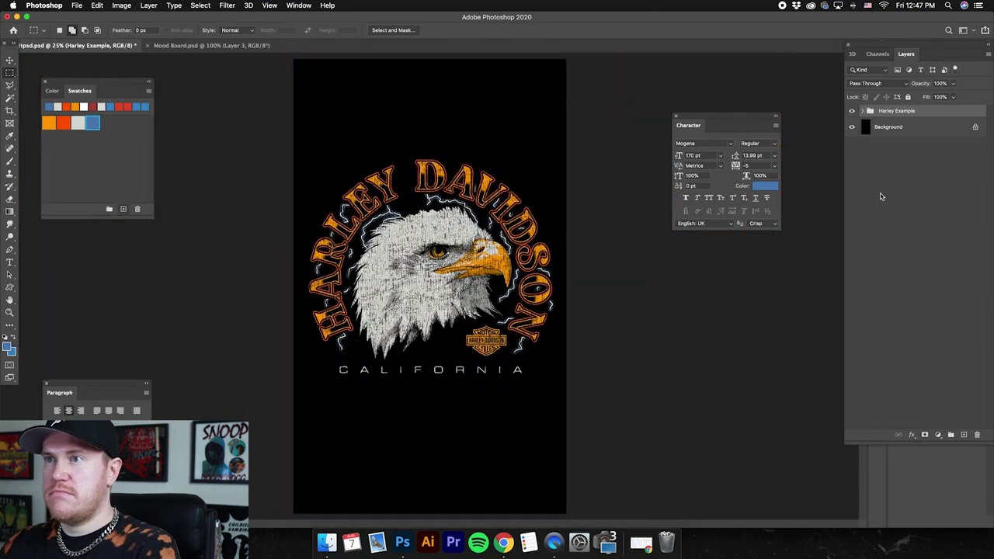
Step: Toggle the black Background layer off and on to check transparency, then bring Chrome's Pexels eagle search forward
click(852, 126)
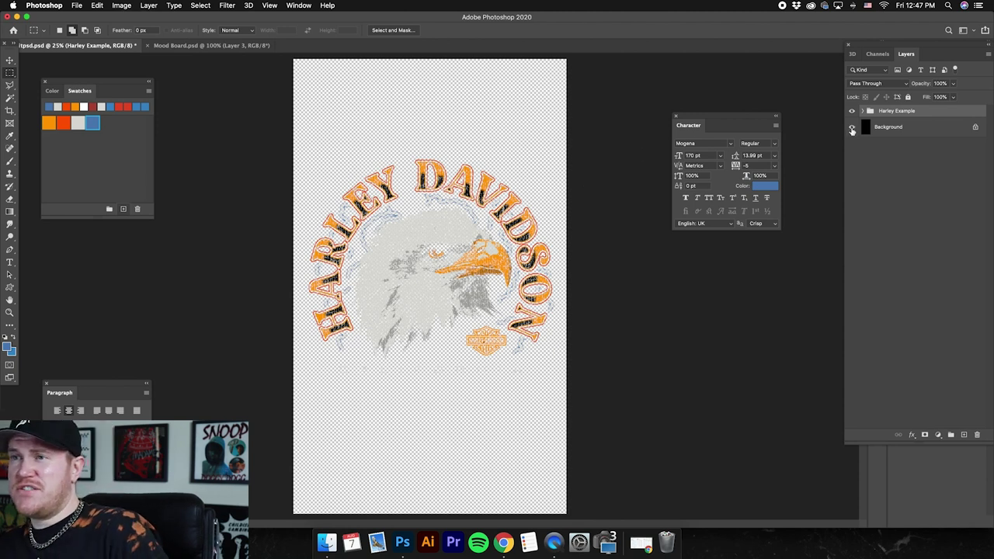
click(852, 128)
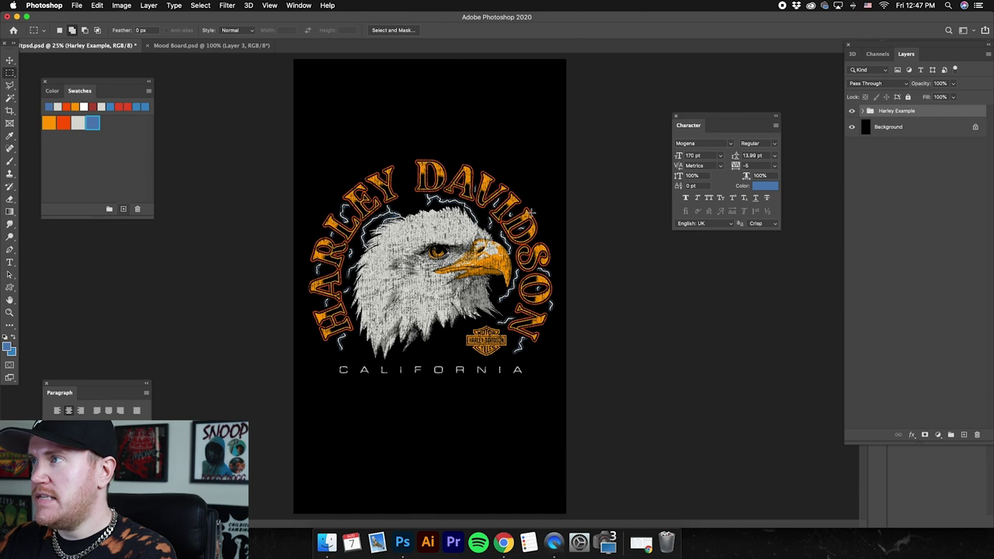
click(852, 128)
click(853, 127)
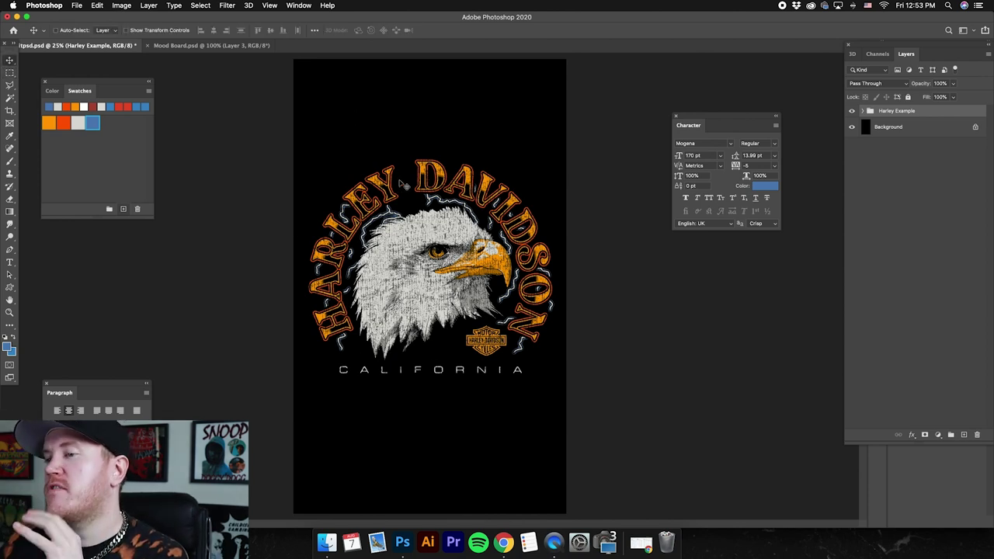
click(504, 542)
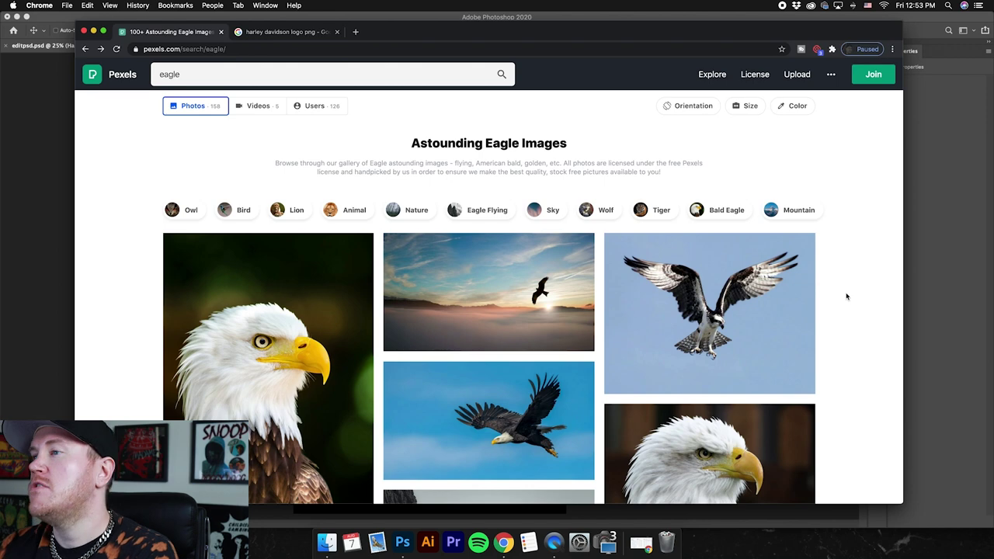
Step: Scroll through the Pexels eagle search results looking for a close-up bald eagle
scroll(847, 296, down, 10)
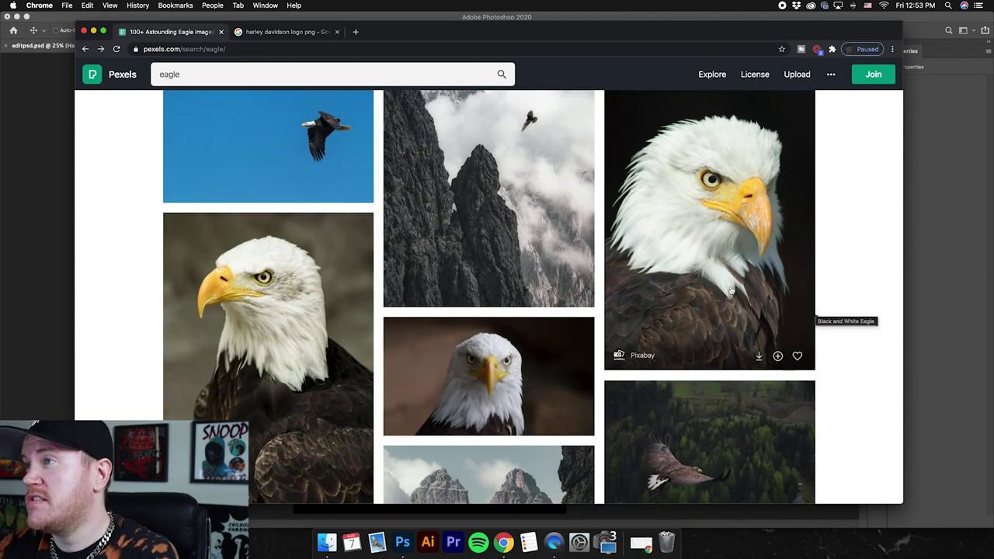
scroll(815, 311, down, 3)
scroll(814, 310, up, 3)
scroll(843, 248, down, 3)
scroll(840, 248, down, 5)
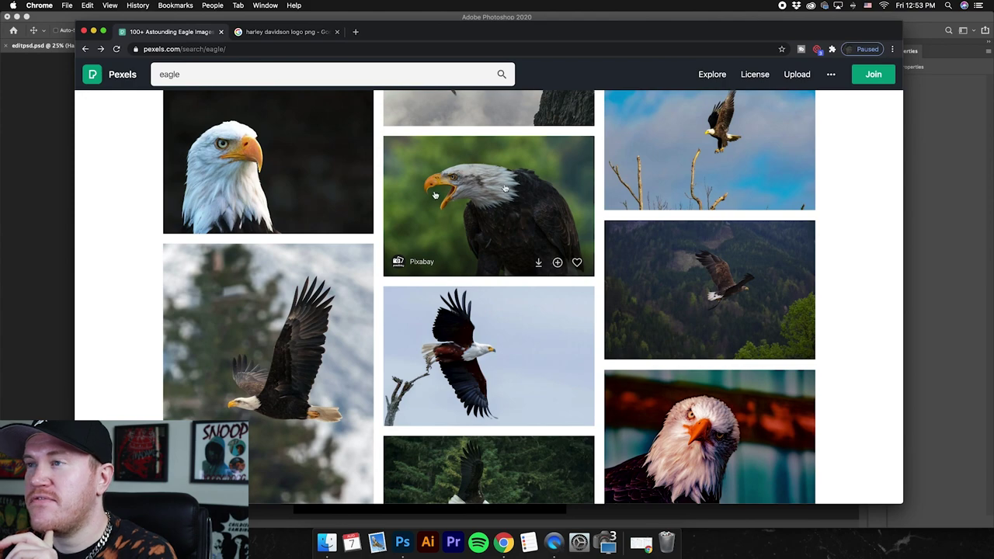
scroll(746, 256, down, 3)
scroll(747, 270, down, 3)
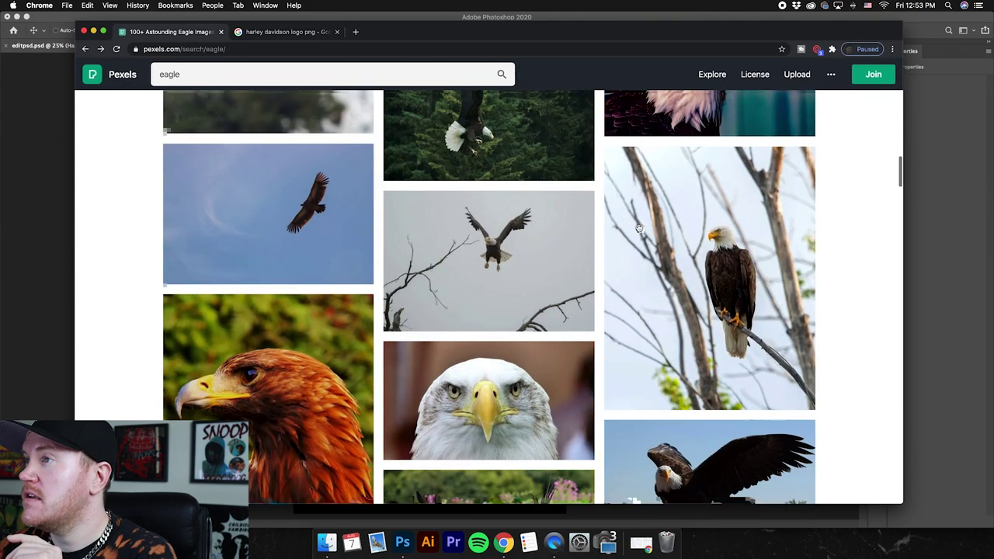
scroll(742, 202, up, 2)
scroll(739, 184, up, 1)
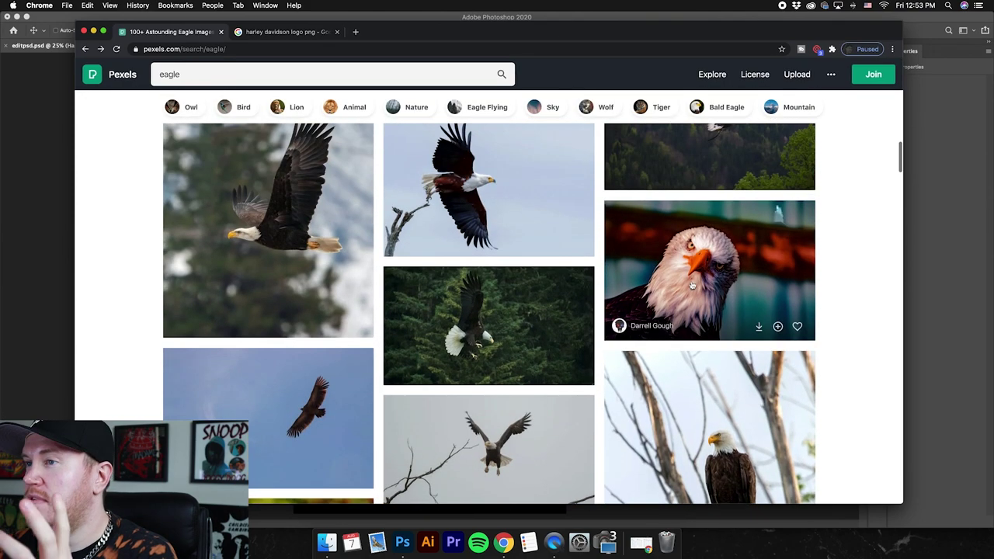
scroll(856, 260, down, 5)
scroll(787, 219, down, 8)
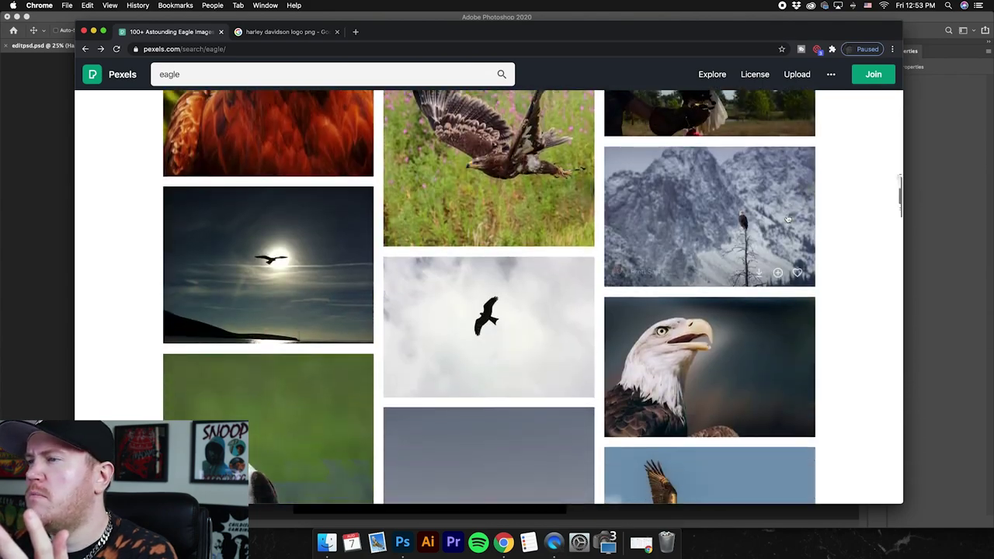
scroll(788, 217, down, 10)
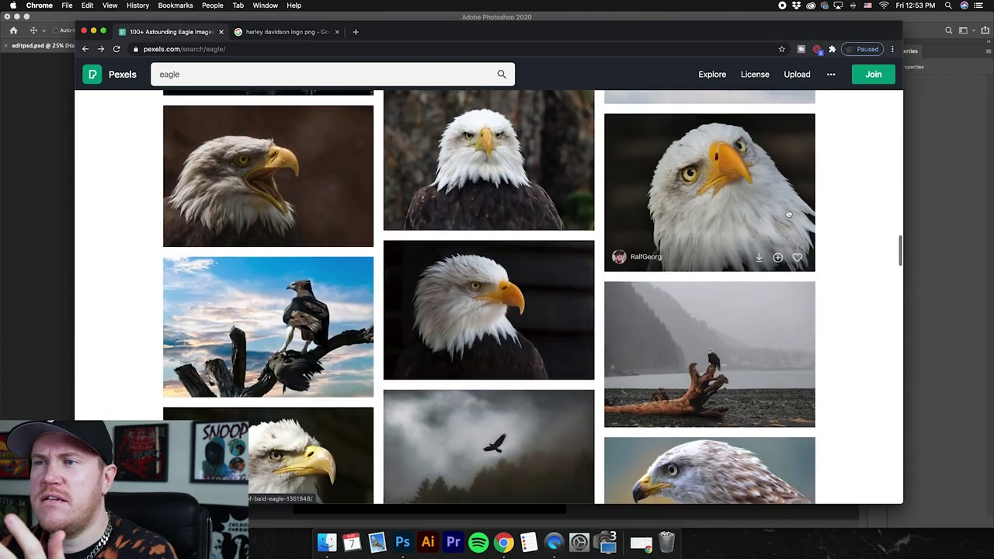
scroll(788, 215, up, 2)
scroll(738, 217, down, 3)
scroll(683, 219, down, 3)
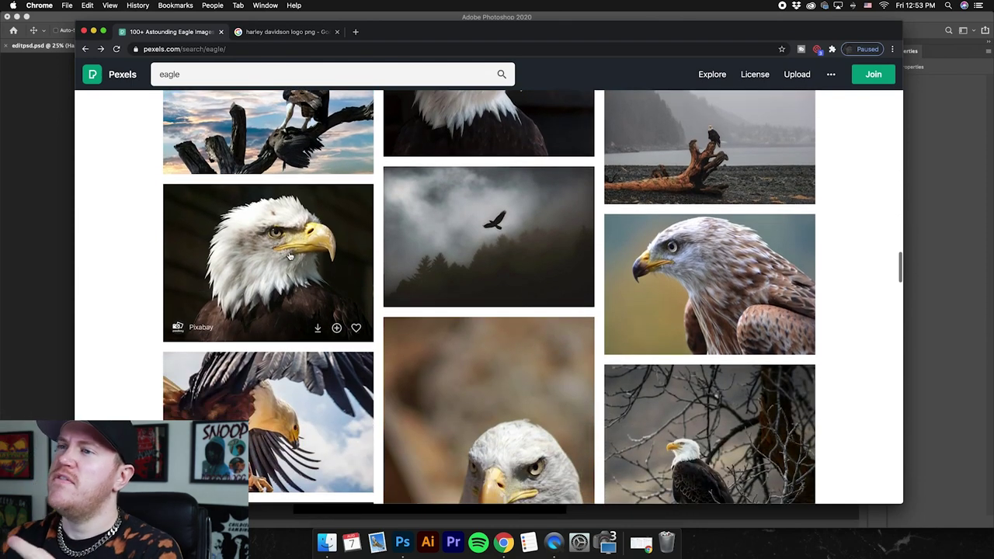
Step: Download the bald eagle photo as pexels-pixabay-45210.jpg and open it in Photoshop
click(289, 253)
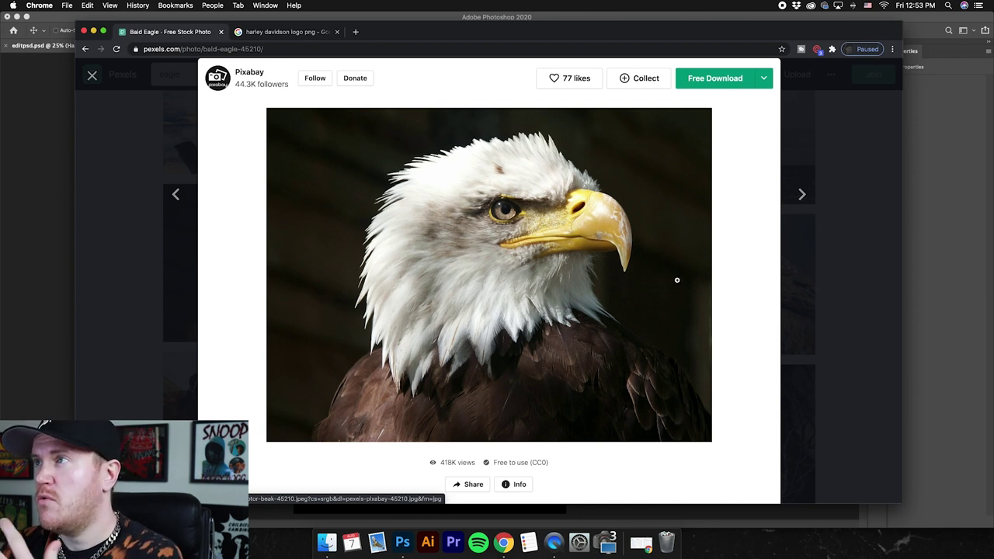
click(703, 80)
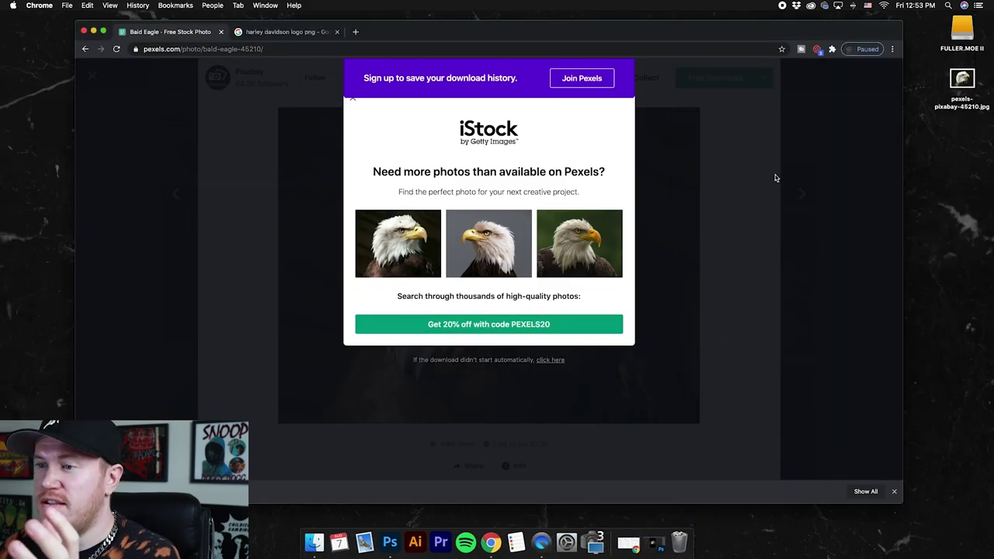
drag(963, 79, 389, 544)
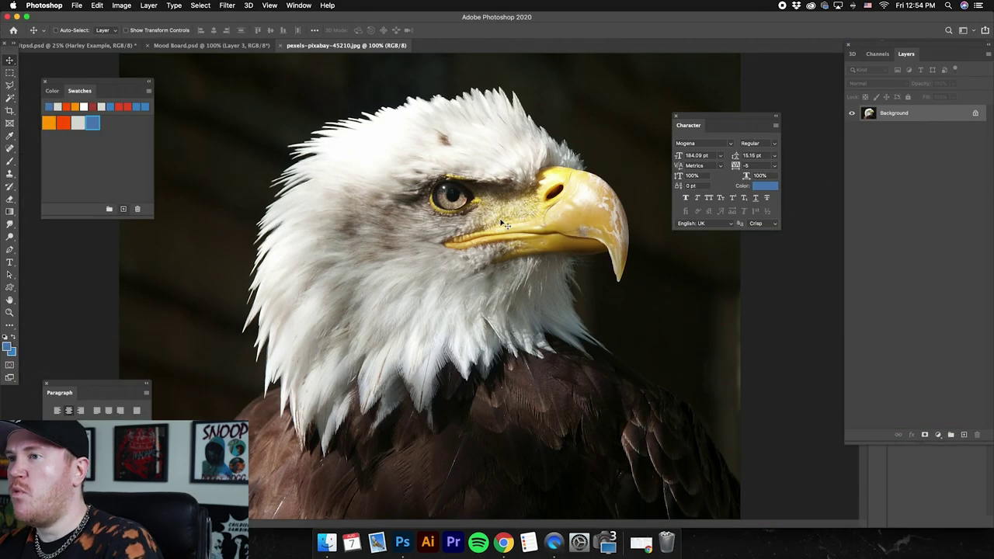
Step: Zoom out, select and copy the whole eagle photo, then return to the Harley Example document
key(super+minus)
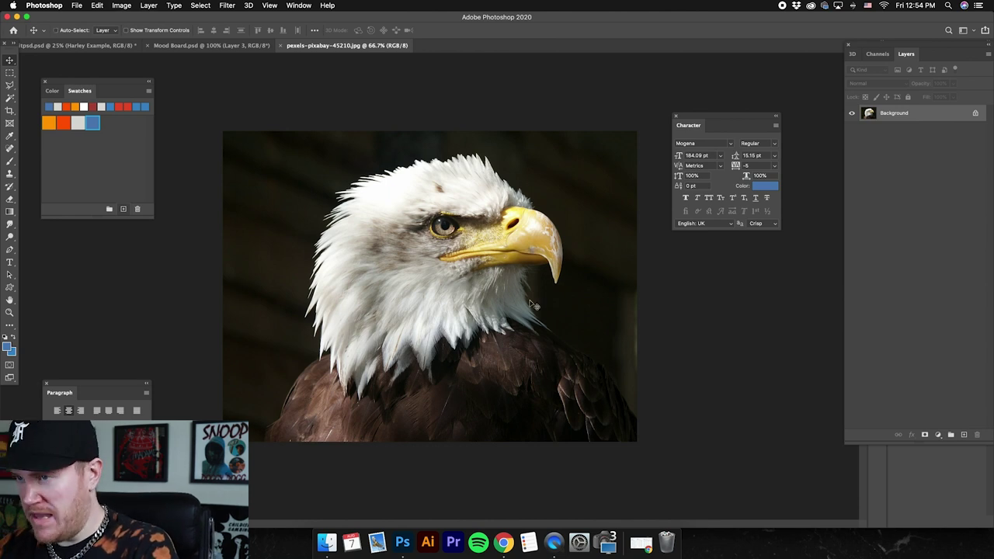
key(super+a)
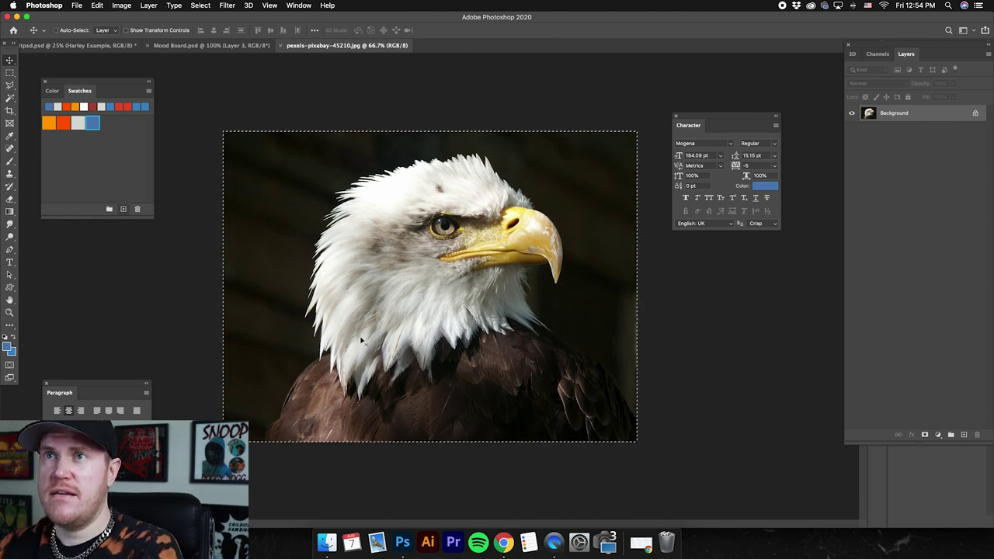
click(78, 45)
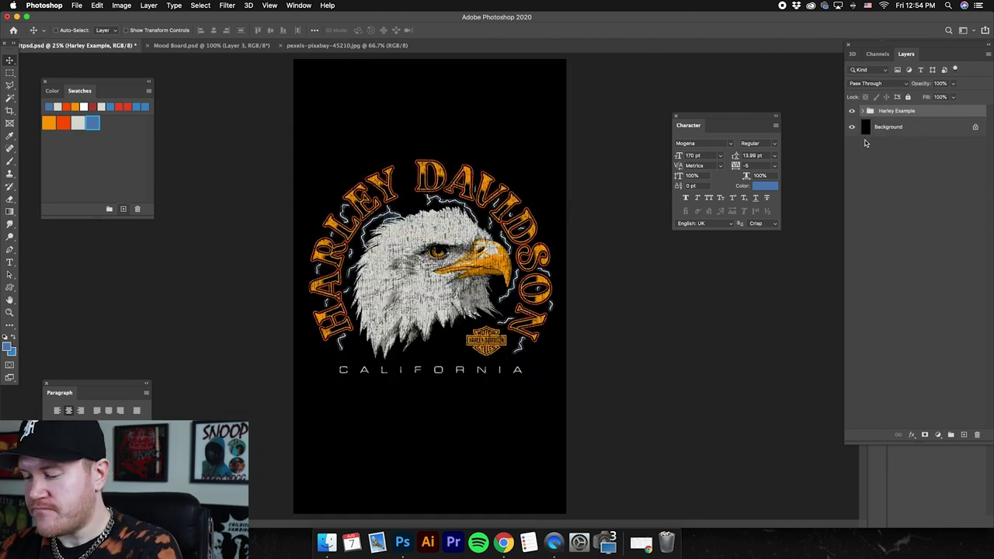
Step: Paste the eagle photo, convert it to a smart object, and lower its opacity to 43%
key(super+v)
click(126, 30)
right_click(913, 122)
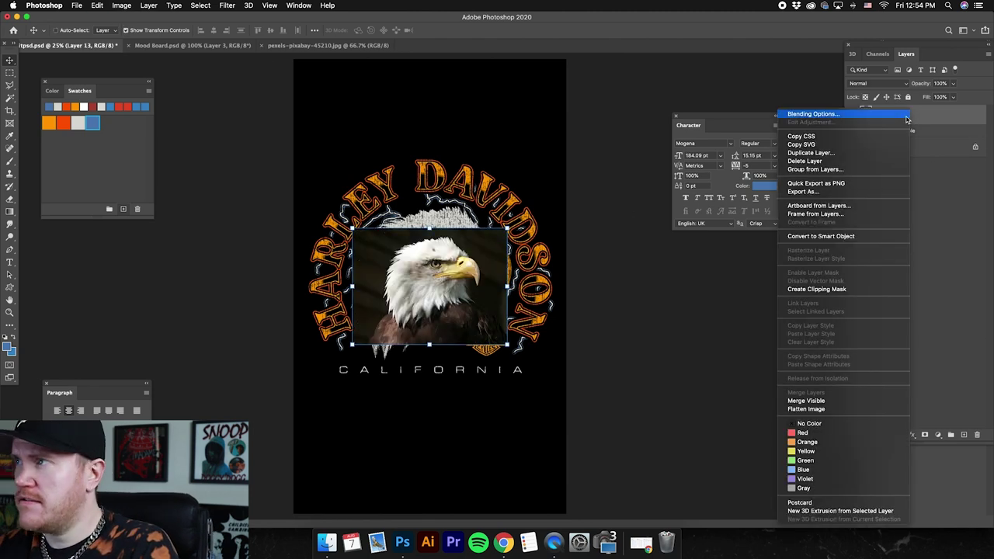
click(855, 237)
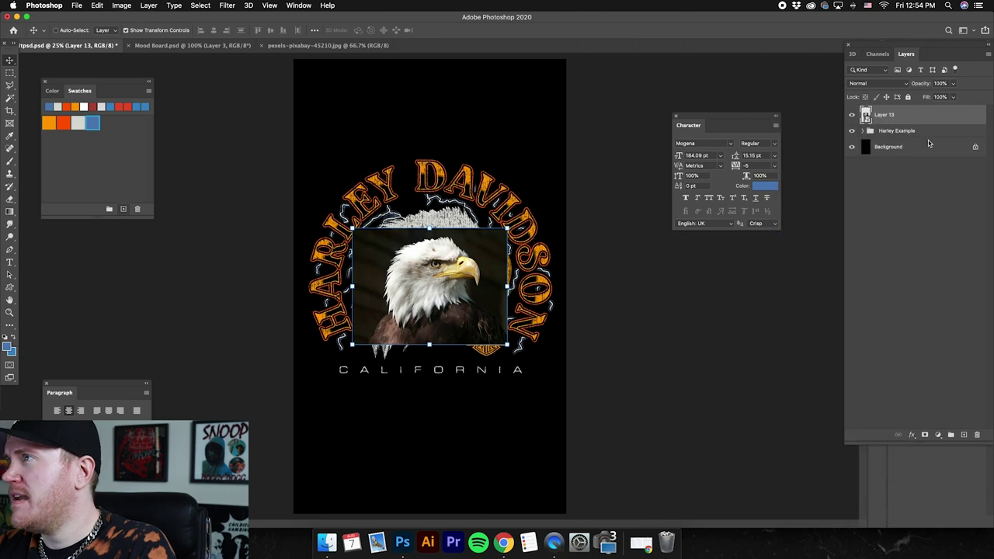
click(953, 83)
drag(954, 97, 946, 97)
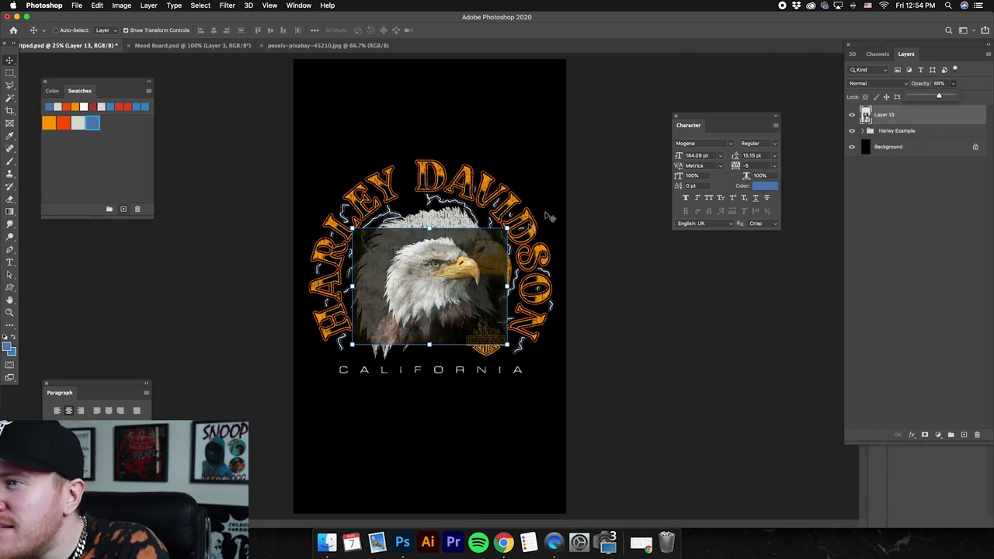
Step: Scale and position the eagle photo to about 165% so it lines up with the reference
drag(508, 228, 595, 160)
drag(548, 212, 510, 247)
drag(314, 195, 301, 187)
drag(405, 246, 409, 252)
mouse_move(554, 191)
mouse_down()
mouse_move(574, 189)
mouse_move(559, 189)
mouse_up()
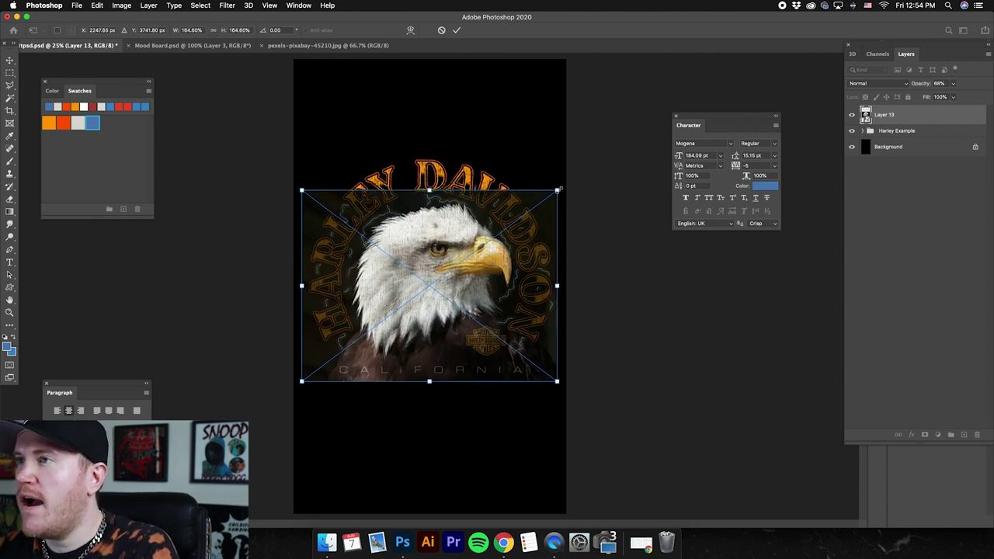
drag(557, 191, 557, 191)
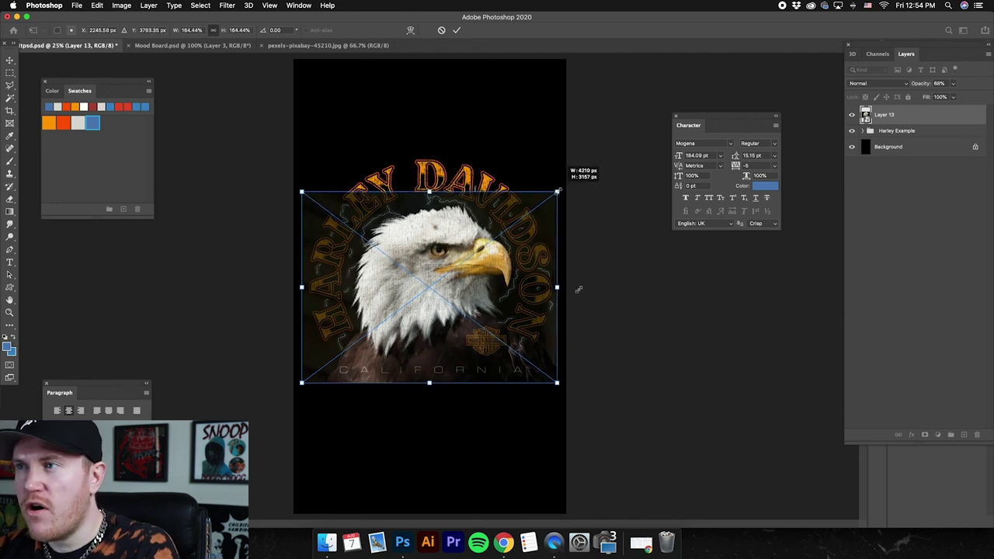
drag(556, 382, 557, 383)
drag(302, 192, 301, 192)
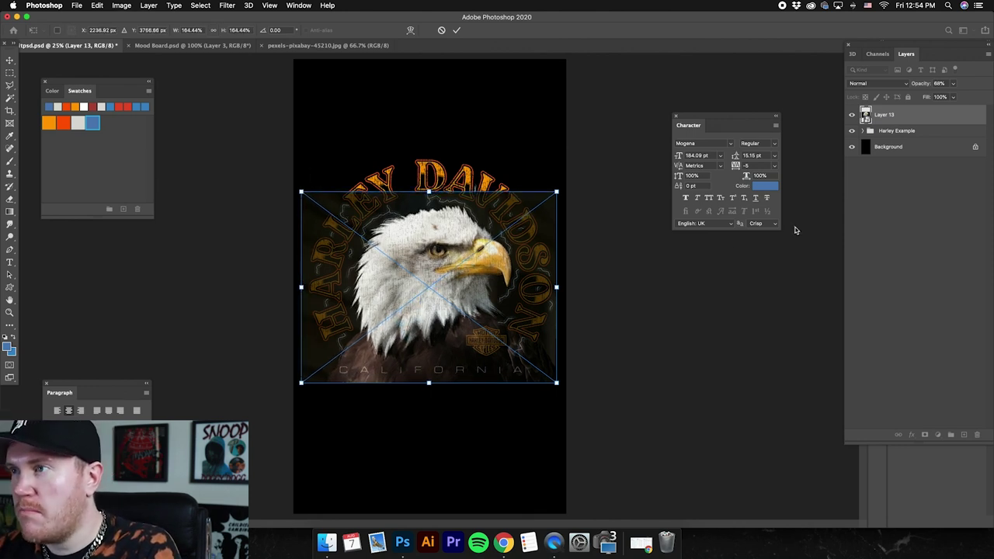
drag(557, 191, 556, 190)
drag(558, 192, 558, 190)
key(Return)
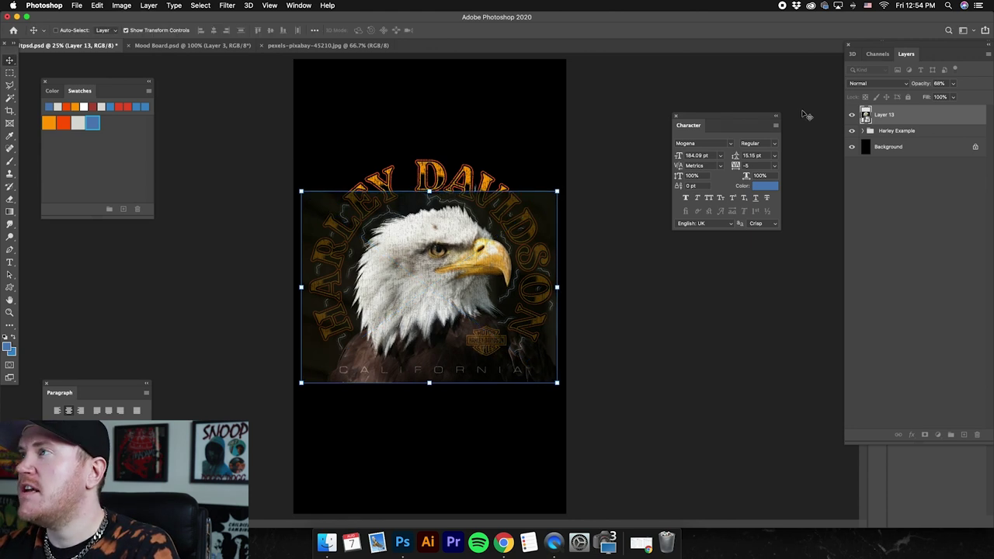
Step: Restore the eagle to full opacity and fine-tune its scale to about 166%
click(953, 83)
drag(951, 97, 969, 96)
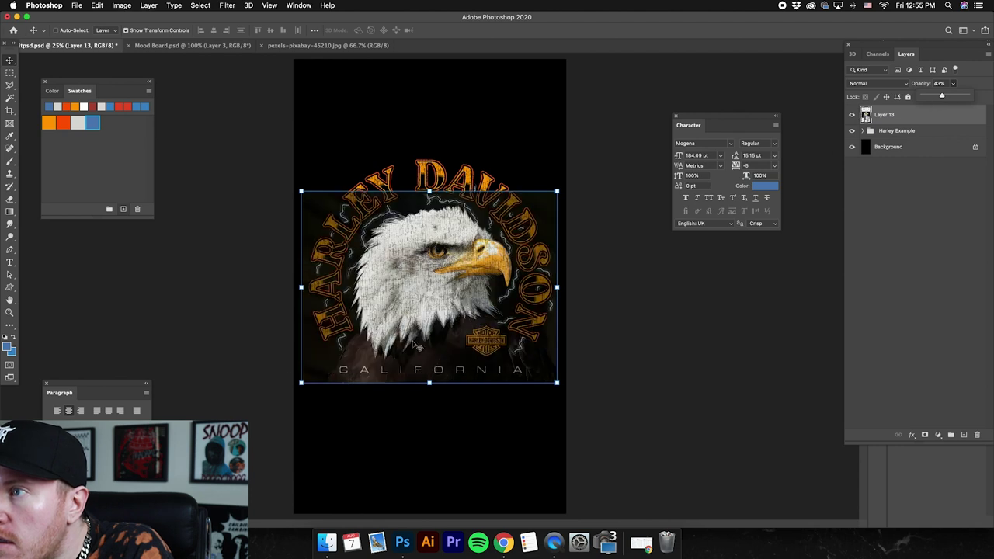
drag(300, 383, 299, 385)
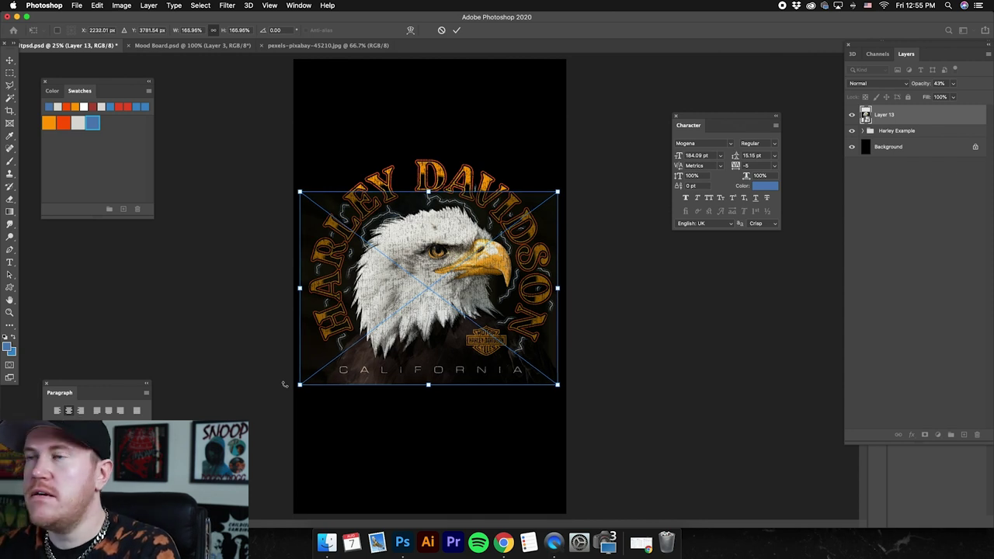
key(Return)
Step: Make the eagle 100% opaque, hide the Harley Example group, and turn off Show Transform Controls
click(954, 84)
click(393, 132)
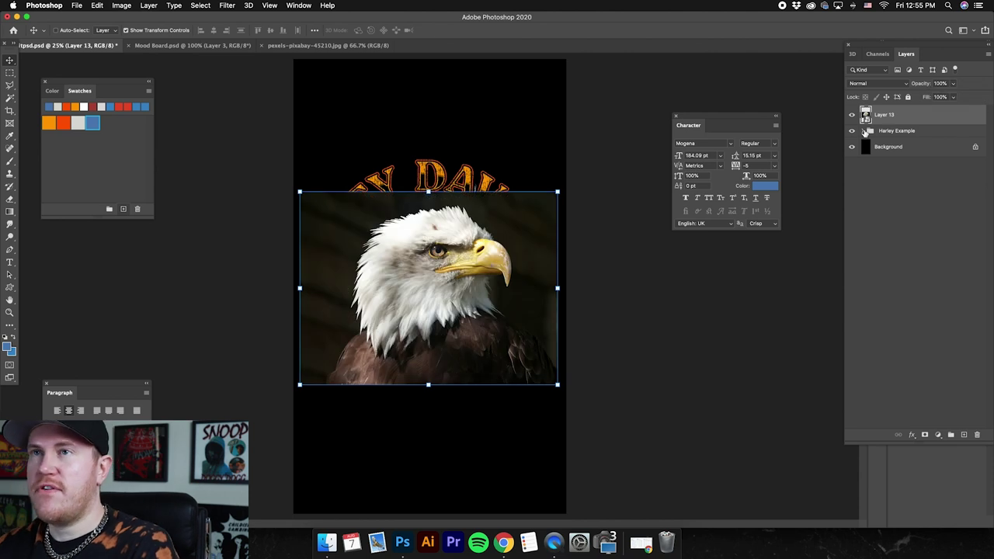
click(852, 131)
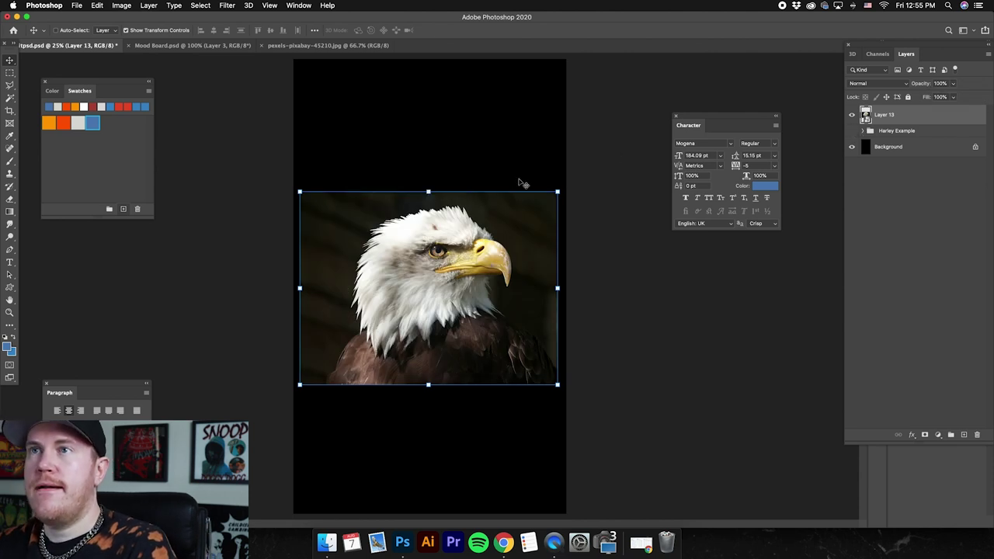
click(125, 30)
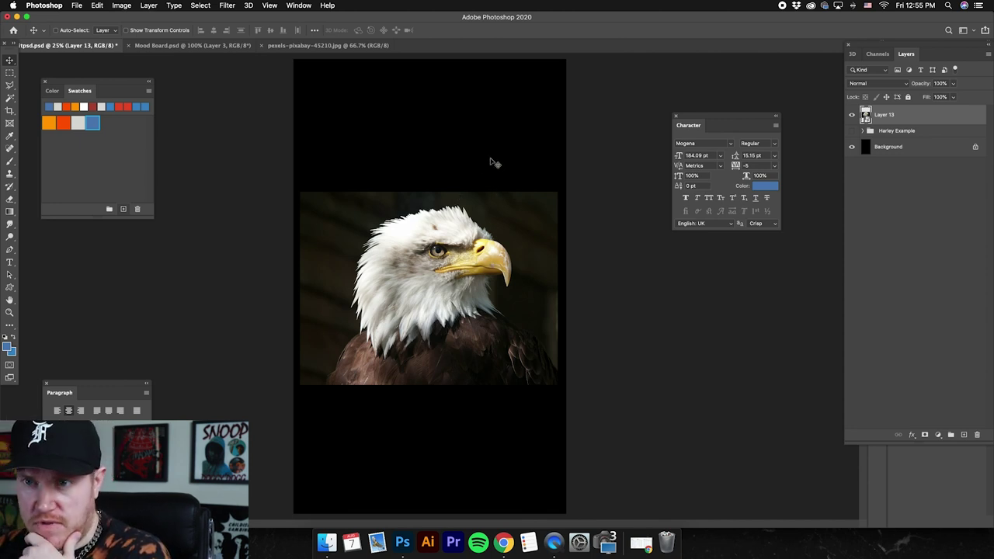
Step: Set the foreground colour to 000000 black and the background colour to ffffff white
click(7, 347)
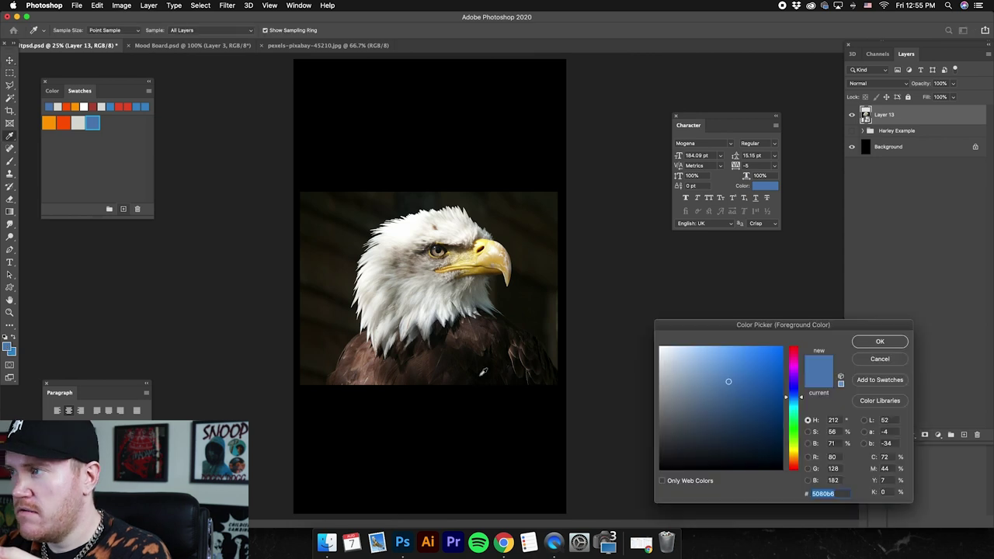
text(000000)
key(Return)
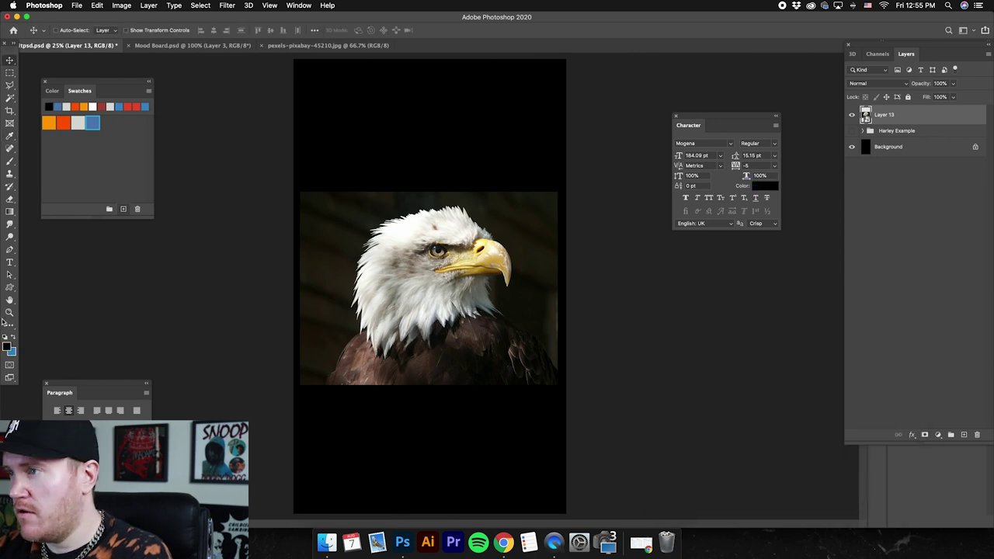
click(12, 352)
text(ffffff)
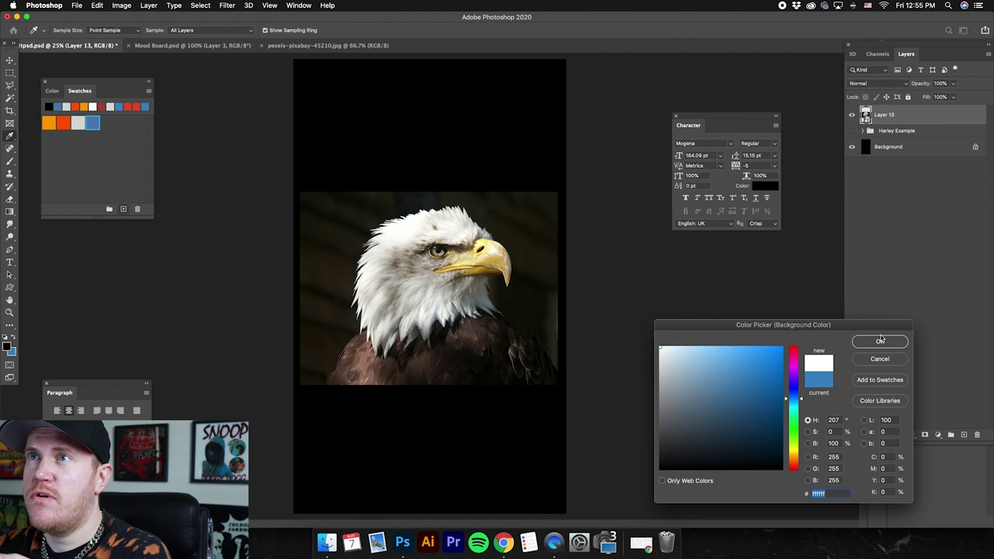
click(882, 340)
click(232, 4)
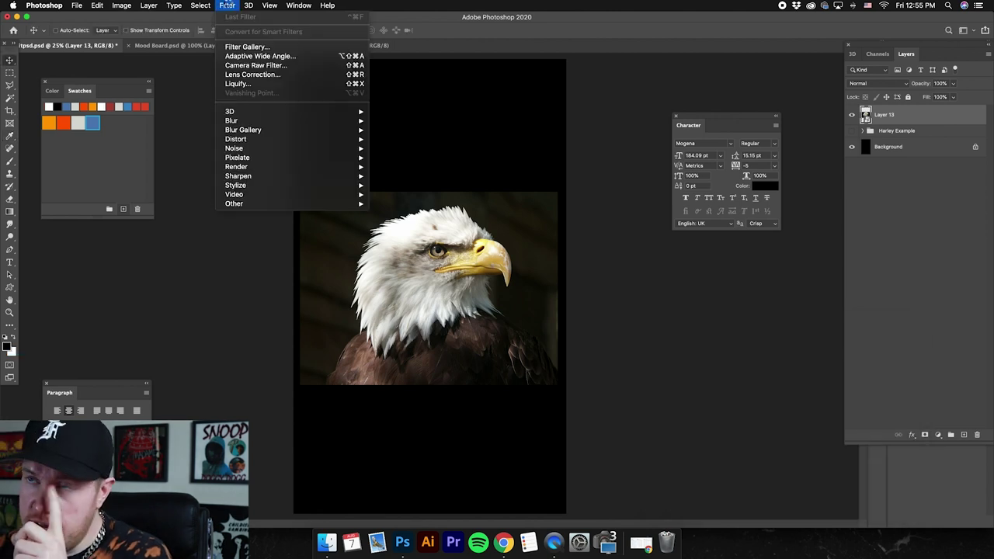
Step: Apply the Filter Gallery's Stamp filter to the eagle and set Smoothness to 1
click(257, 47)
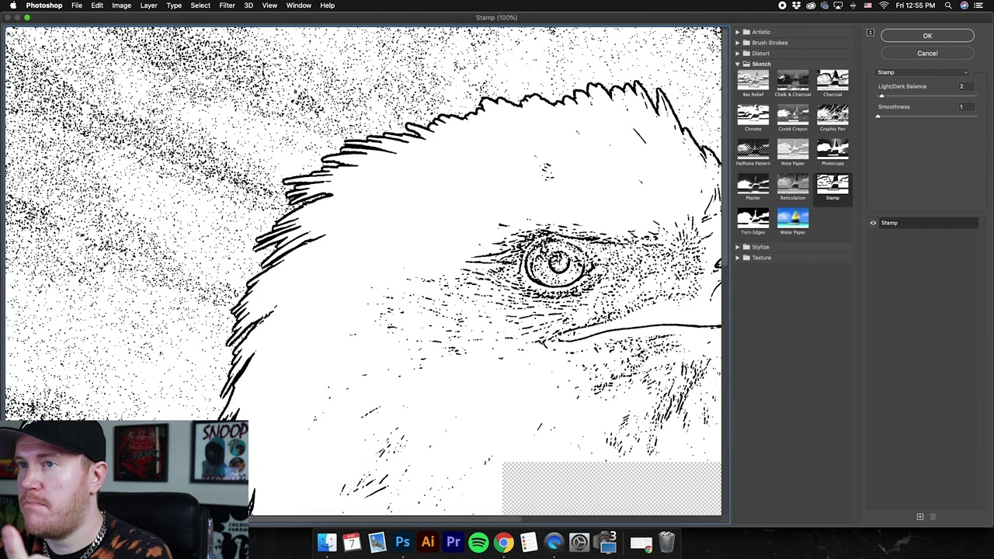
key(super+minus)
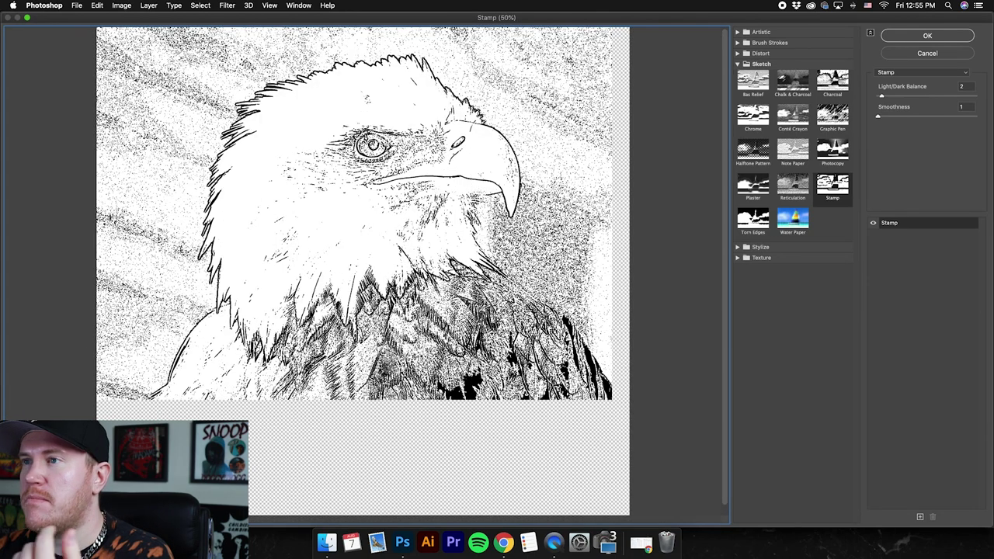
key(super+minus)
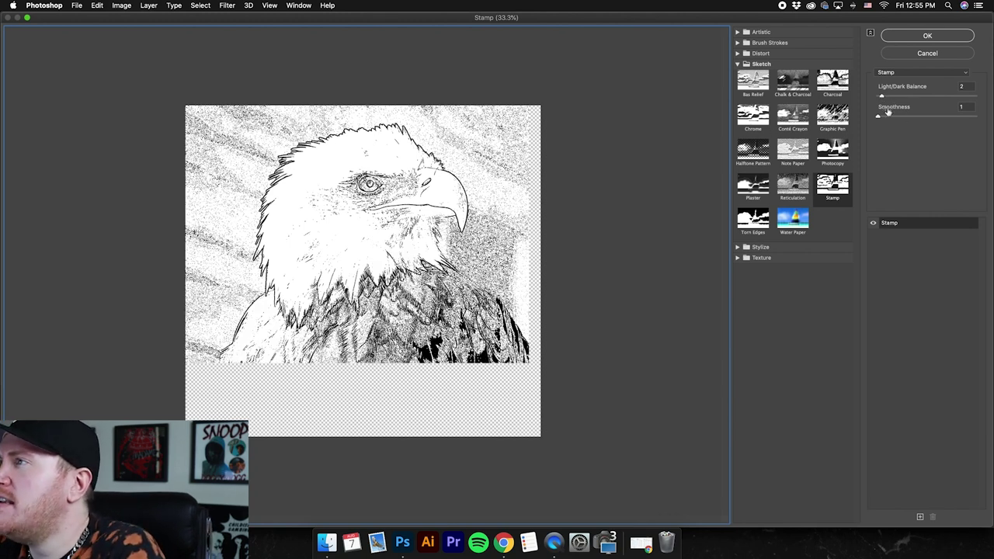
drag(883, 97, 900, 97)
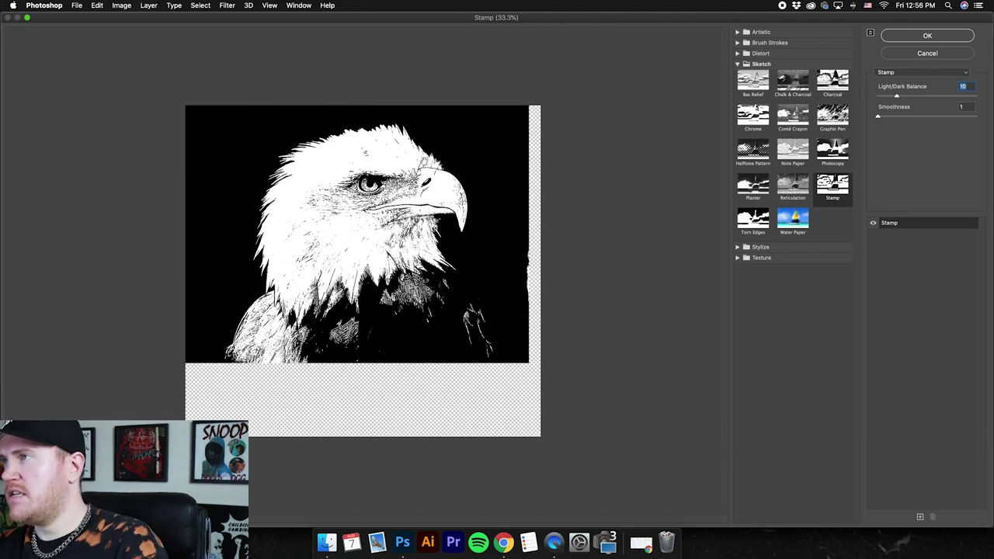
click(878, 117)
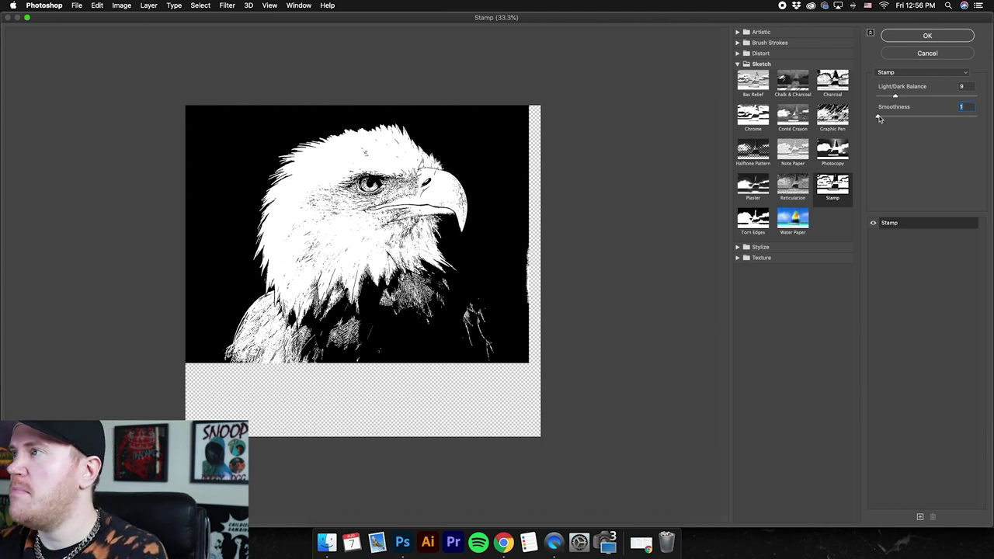
drag(887, 117, 903, 117)
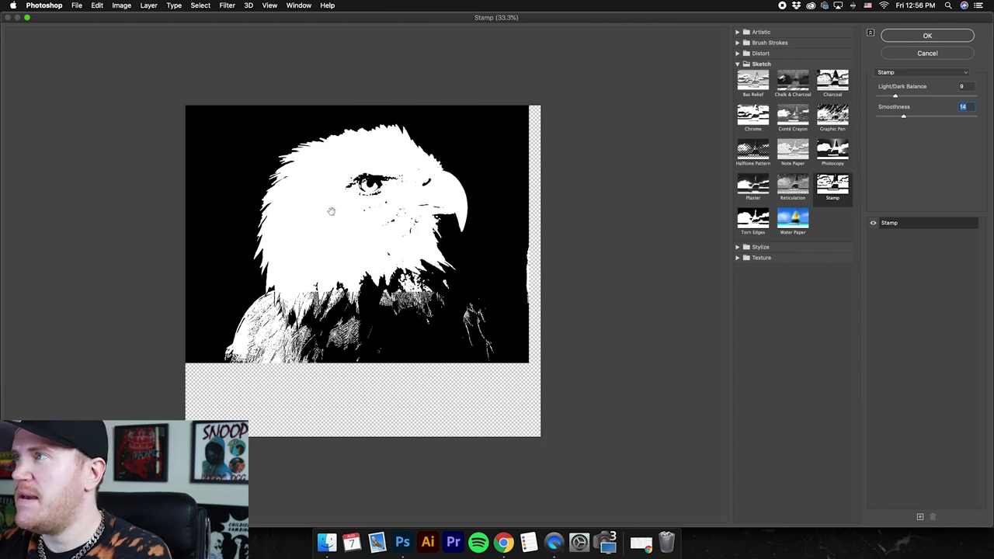
drag(904, 117, 886, 116)
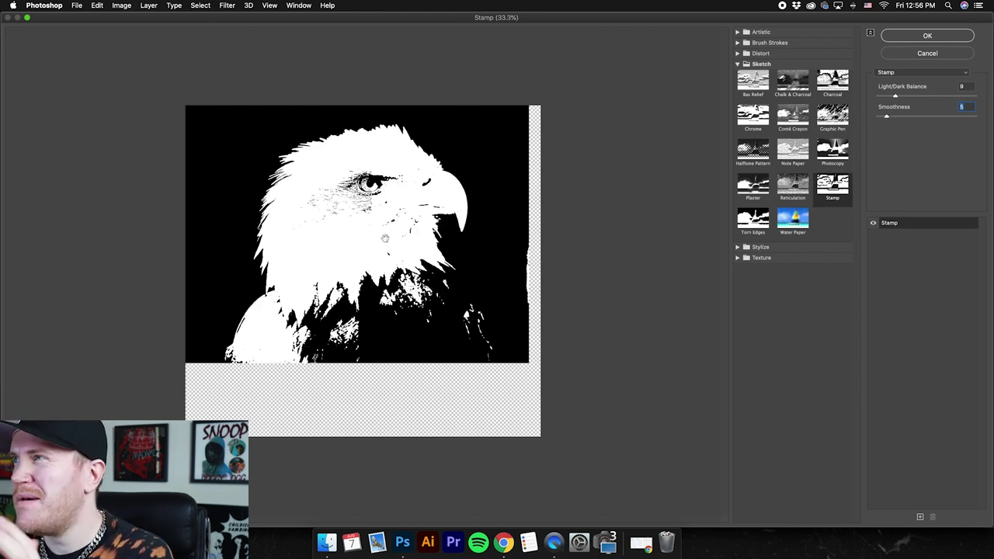
drag(886, 117, 879, 116)
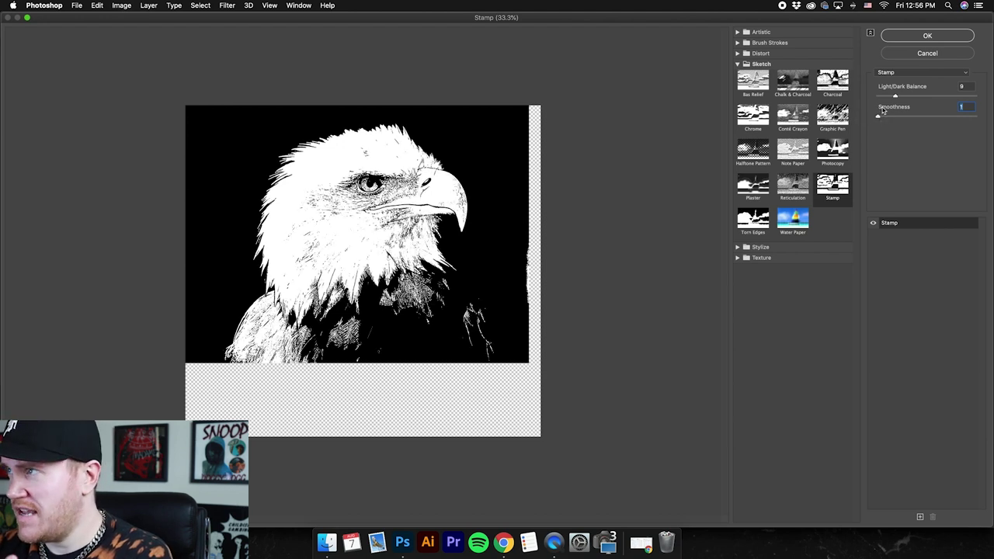
Step: Settle the Stamp Light/Dark Balance at 16 and apply the filter
drag(896, 97, 899, 97)
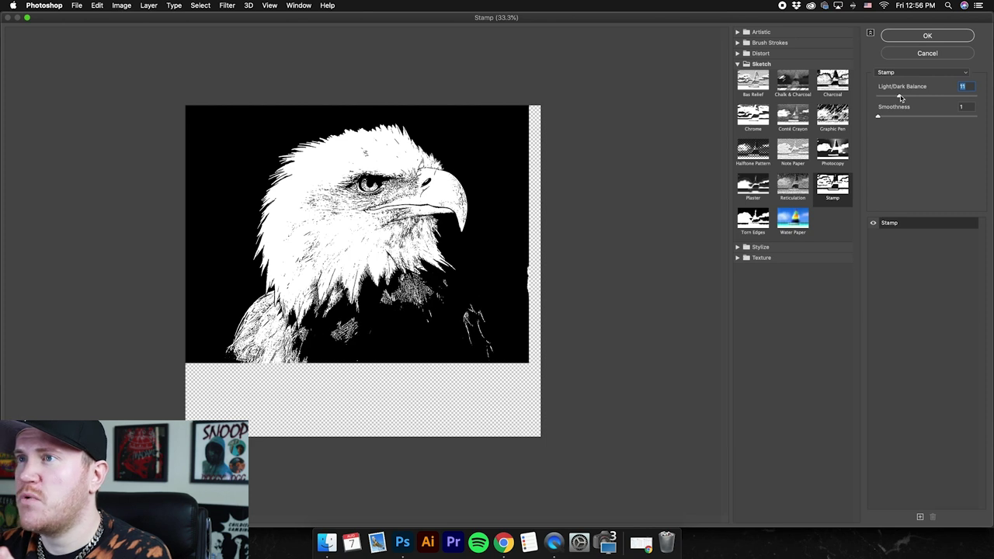
drag(904, 97, 906, 98)
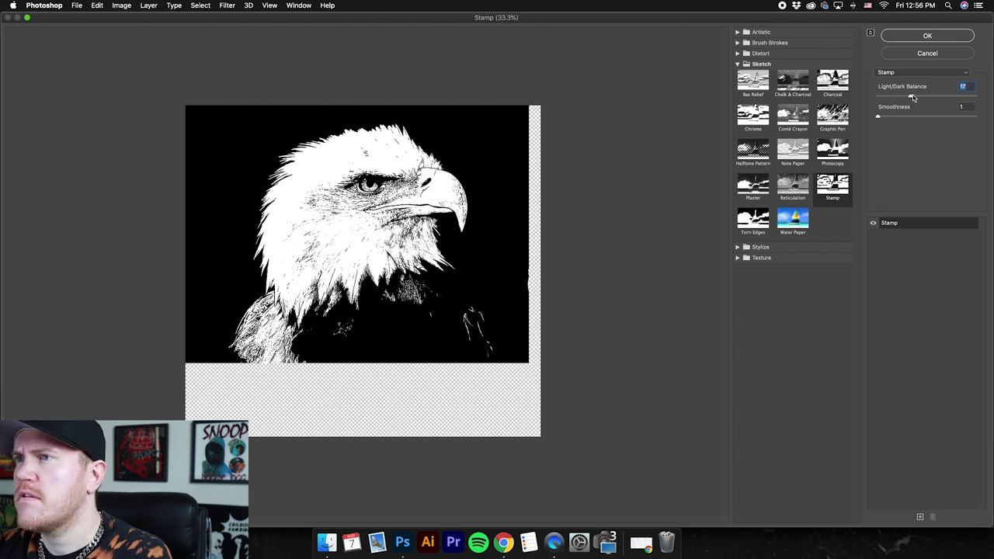
mouse_move(914, 97)
mouse_down()
mouse_move(959, 98)
mouse_move(904, 99)
mouse_up()
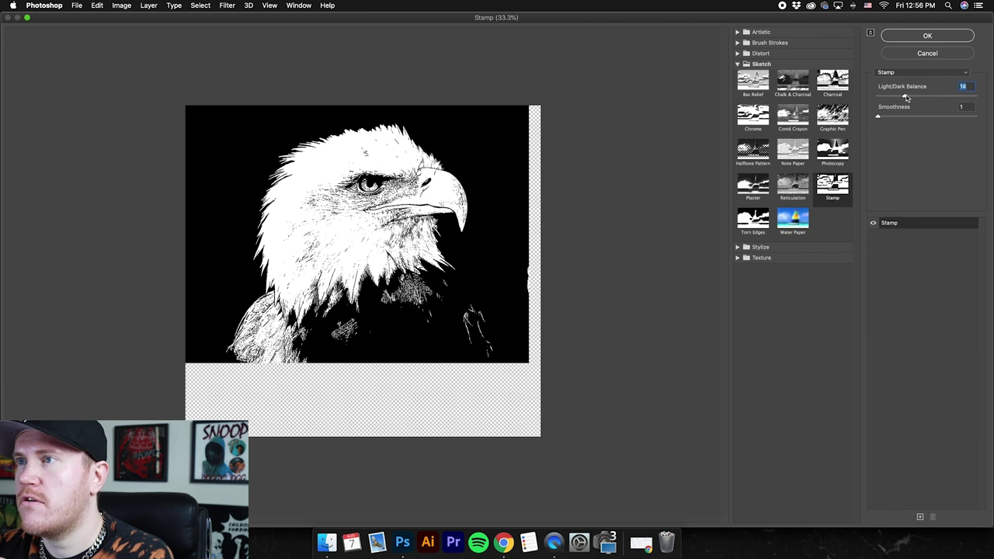
drag(905, 97, 906, 98)
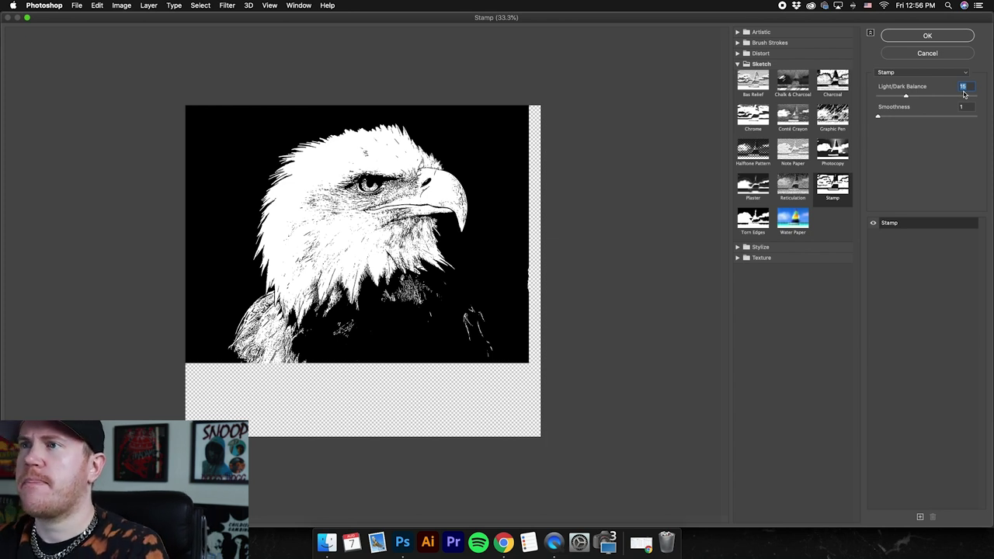
click(927, 36)
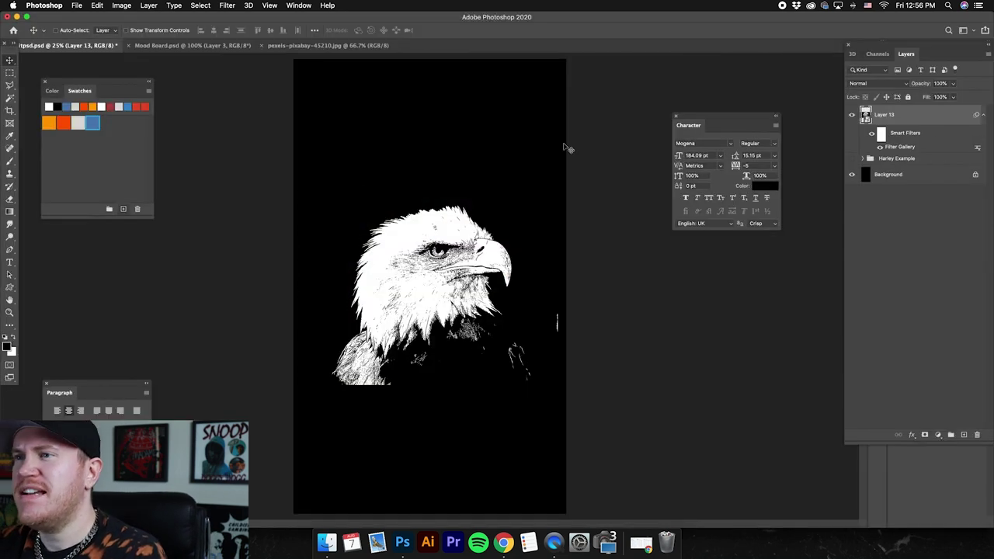
Step: Zoom in on the eagle's feathers and switch to the Polygonal Lasso tool
scroll(550, 223, up, 3)
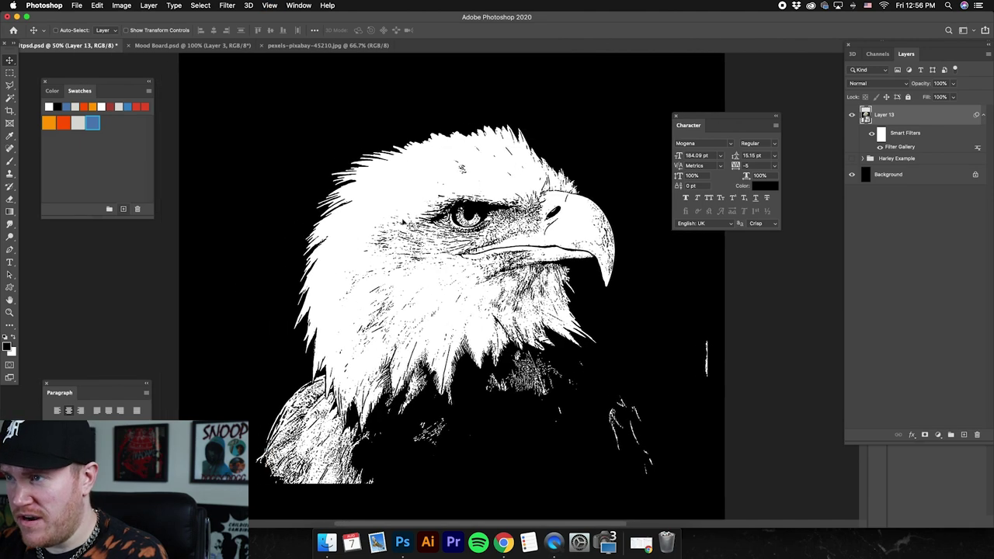
scroll(551, 223, down, 2)
key(super+equal)
key(super+equal)
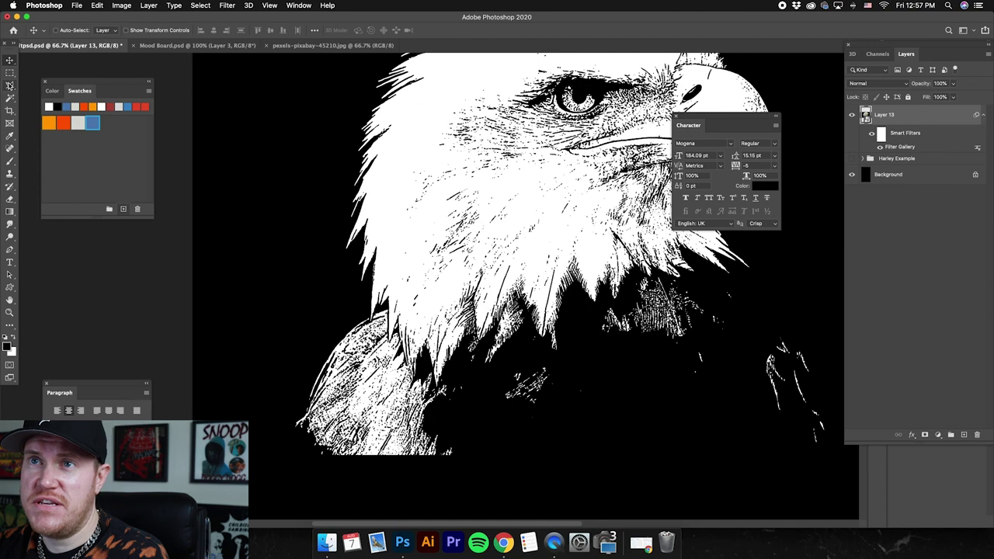
click(9, 85)
click(11, 86)
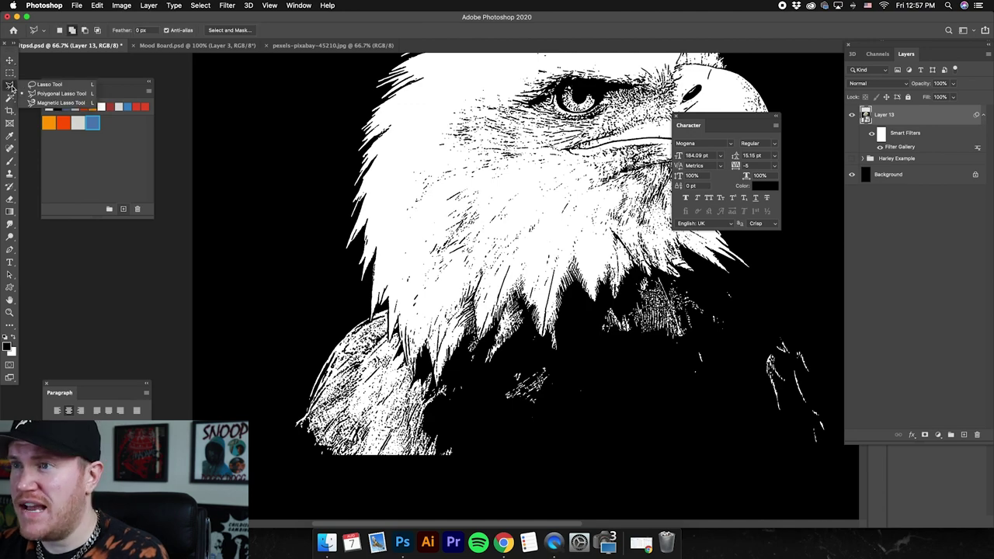
click(49, 84)
key(super+equal)
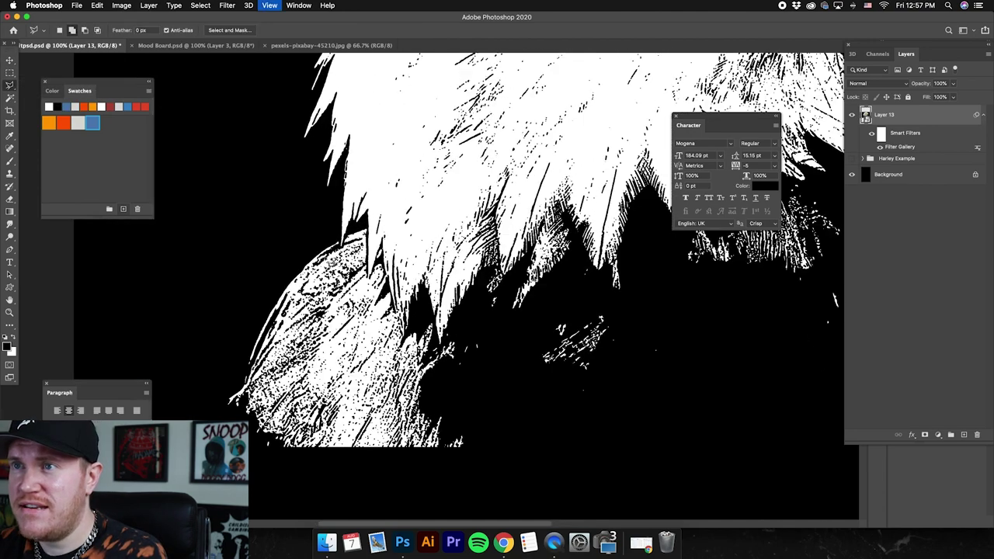
key(super+minus)
key(super+equal)
Step: Trace a polygonal outline along the tips of the eagle's neck feathers
click(279, 231)
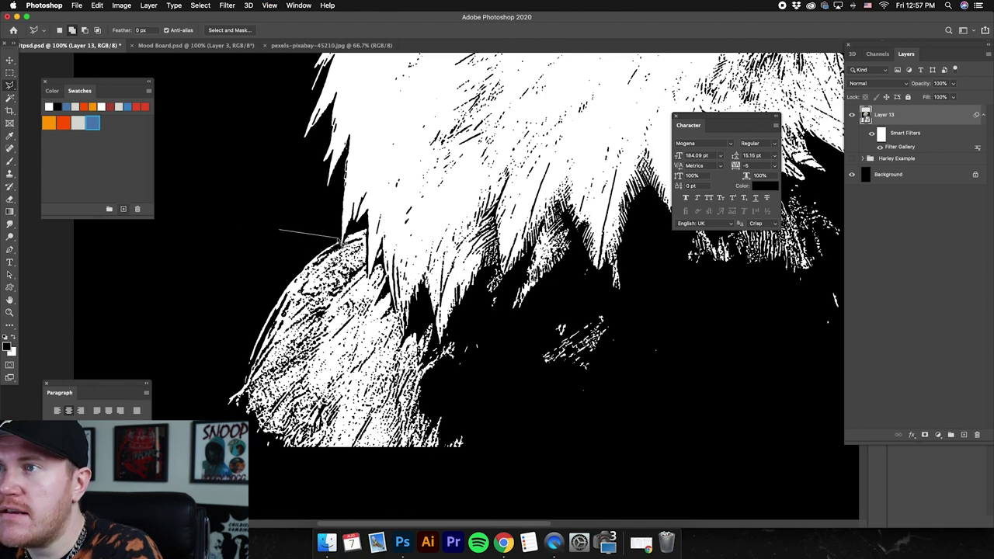
key(super+equal)
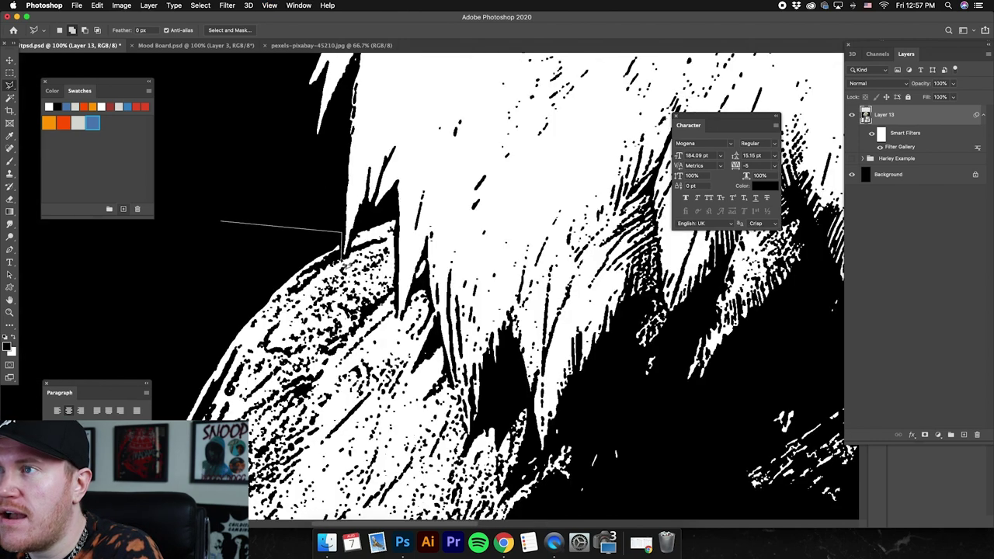
click(352, 233)
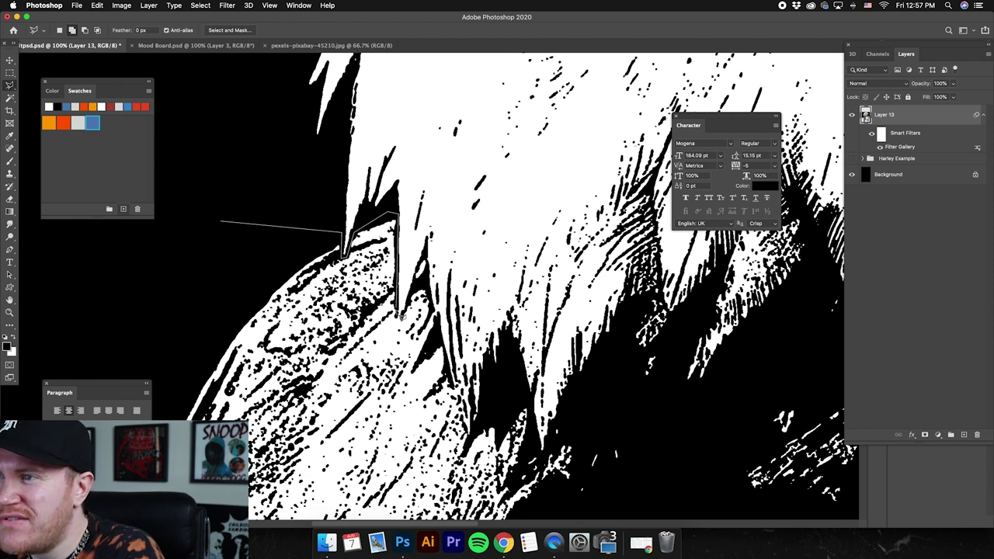
click(403, 315)
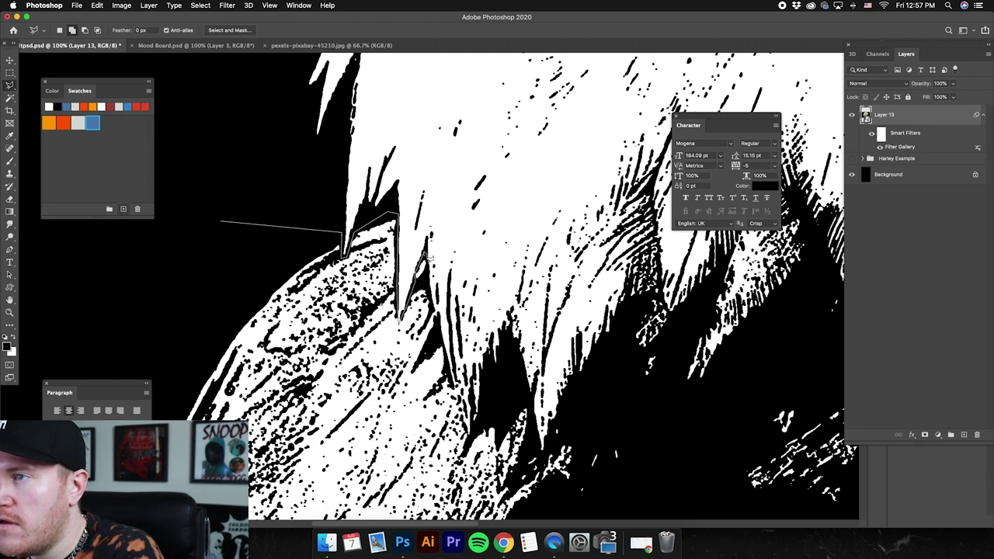
scroll(433, 272, up, 1)
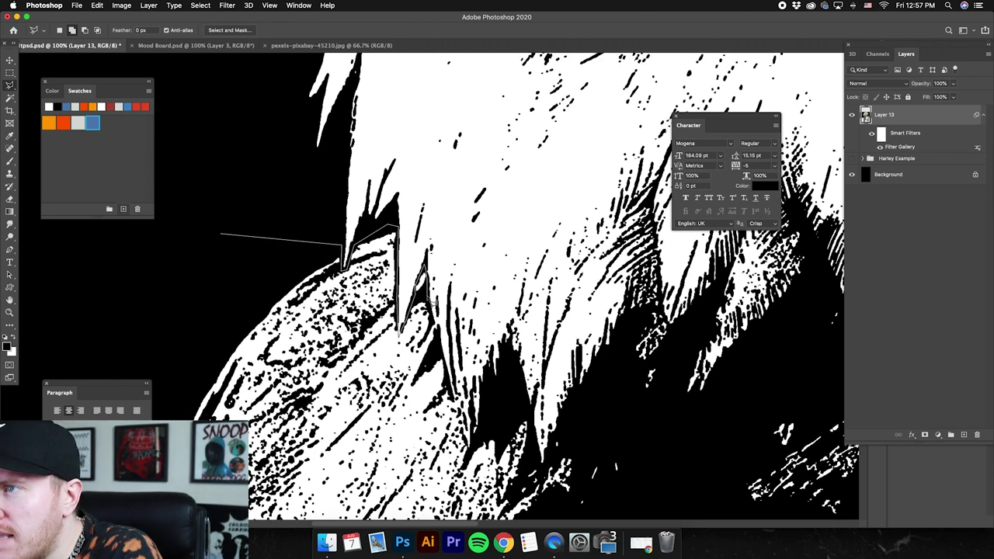
scroll(430, 300, down, 5)
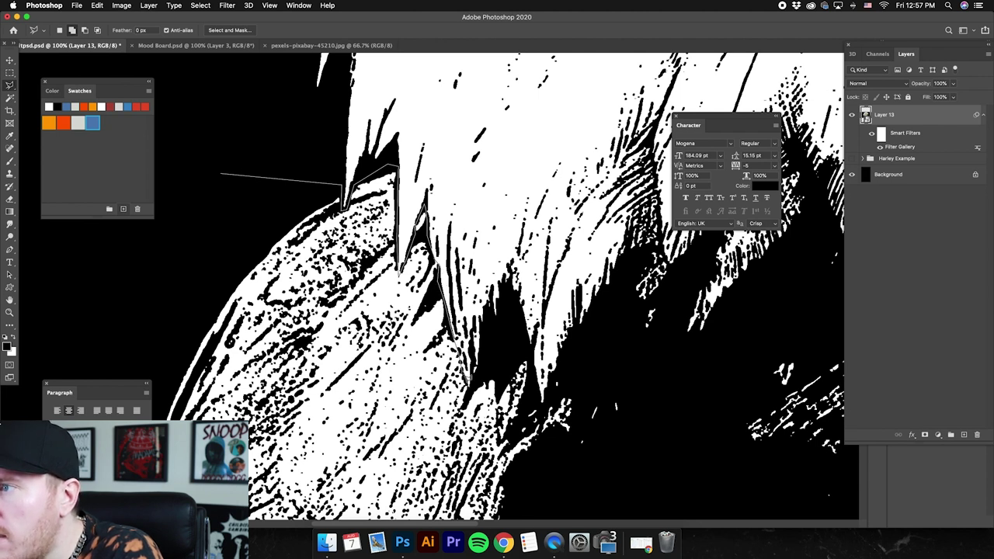
click(469, 390)
click(503, 356)
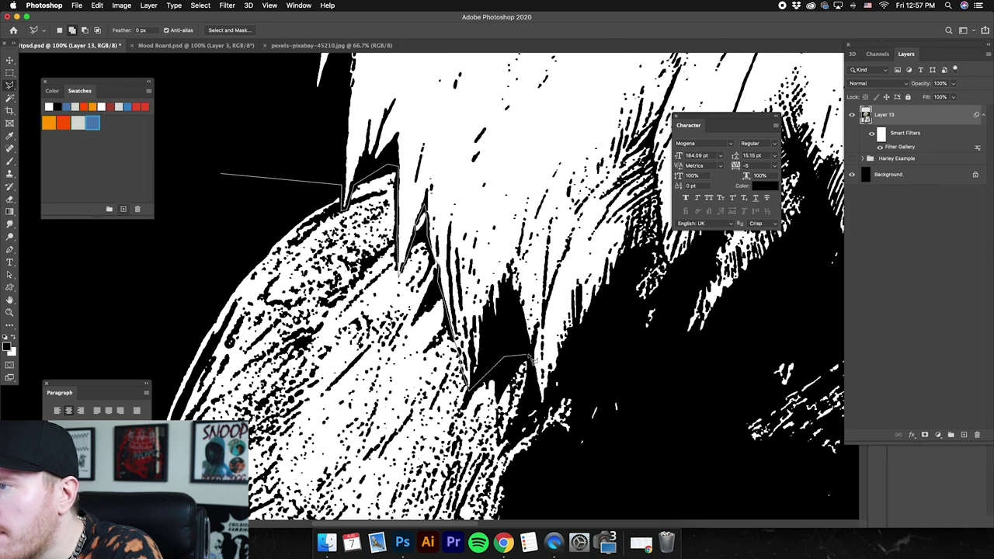
click(541, 411)
click(553, 380)
scroll(559, 357, right, 5)
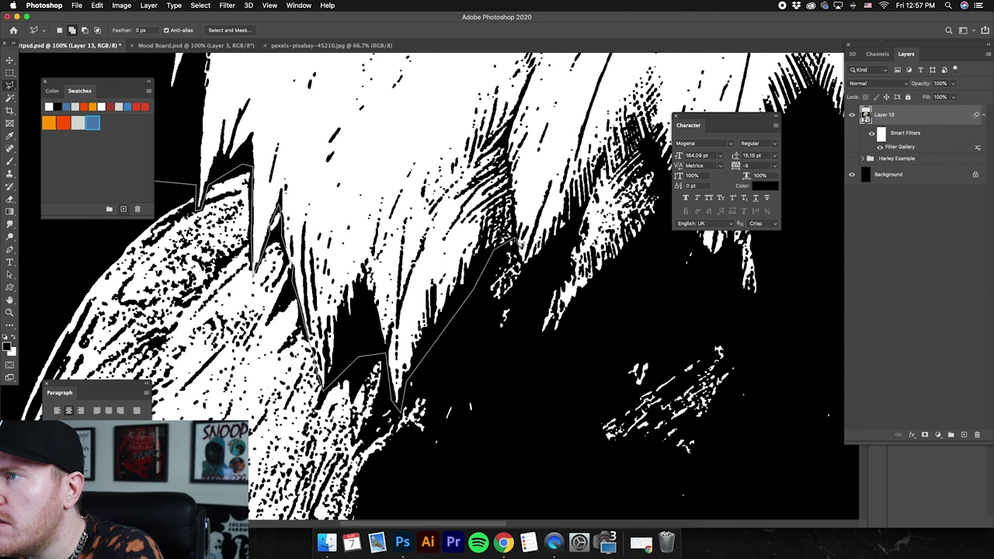
click(527, 267)
click(533, 354)
click(566, 363)
scroll(544, 282, right, 6)
click(518, 242)
click(546, 264)
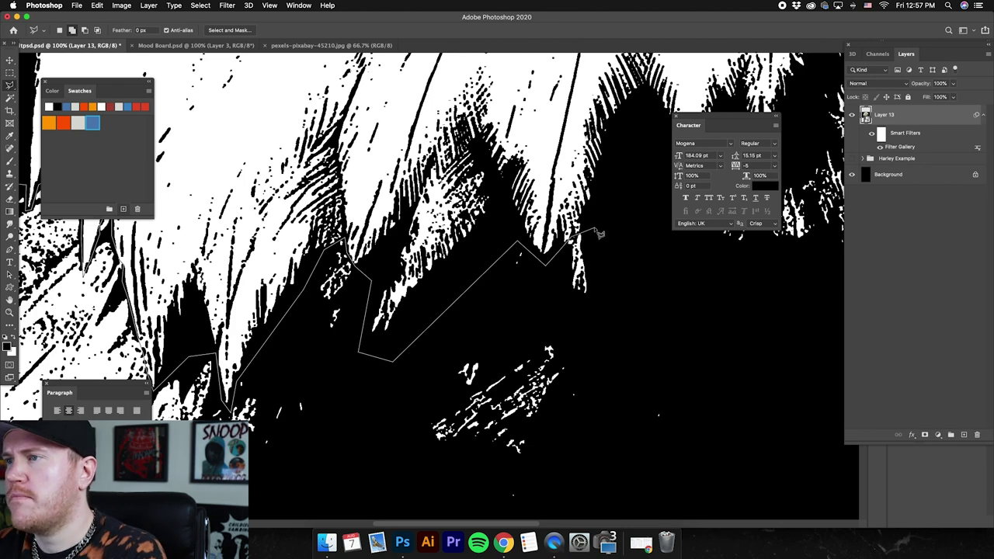
scroll(578, 242, right, 6)
scroll(579, 242, up, 6)
click(570, 306)
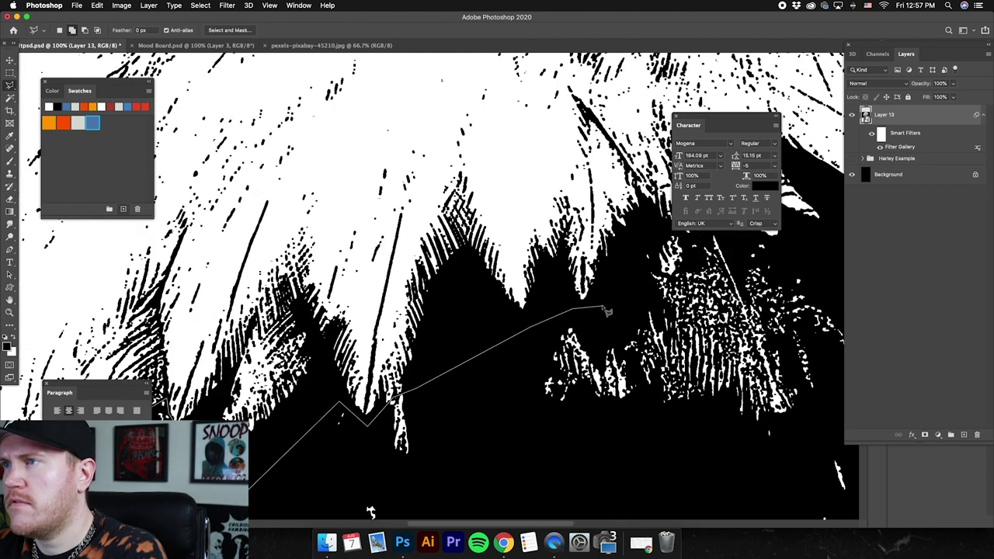
scroll(590, 311, right, 5)
click(476, 316)
Step: Run the outline down the right side, along the bottom, close it, and attempt deleting the area
click(498, 230)
click(551, 240)
click(570, 226)
scroll(575, 233, right, 6)
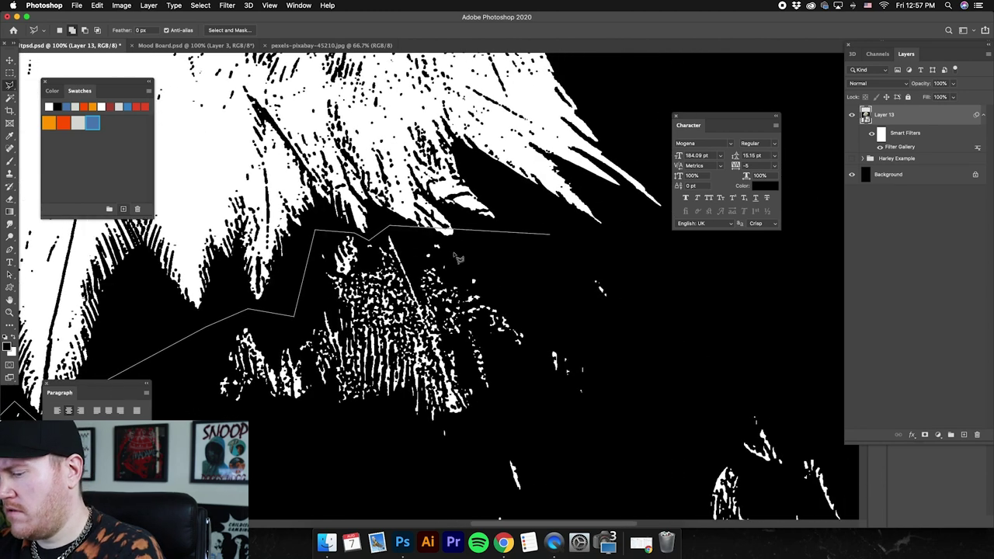
click(681, 276)
scroll(682, 277, down, 2)
click(738, 287)
click(821, 231)
click(832, 248)
click(835, 452)
click(210, 472)
click(194, 339)
click(250, 294)
key(BackSpace)
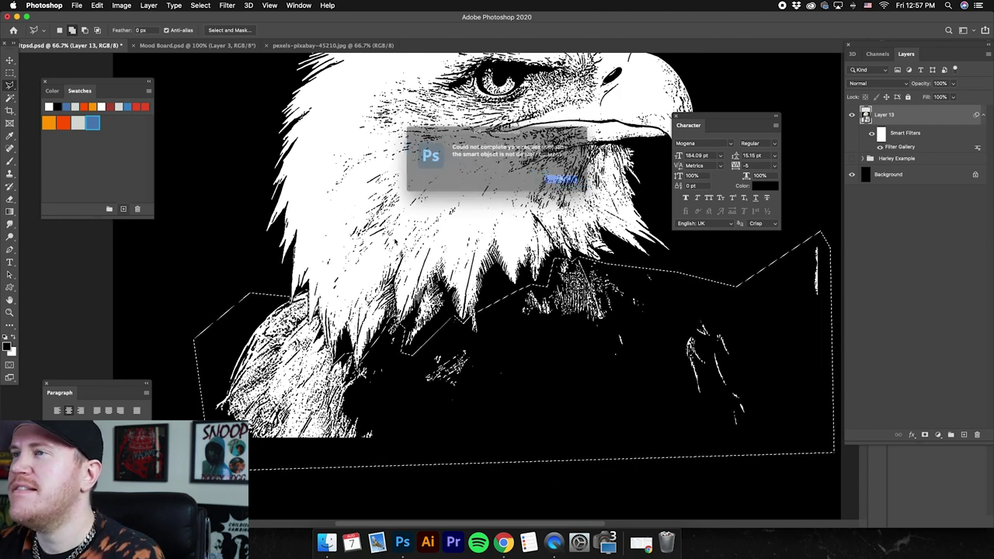
Step: Dismiss the smart-object error, duplicate Layer 13 as Layer 13 copy, and rasterize the copy
click(570, 183)
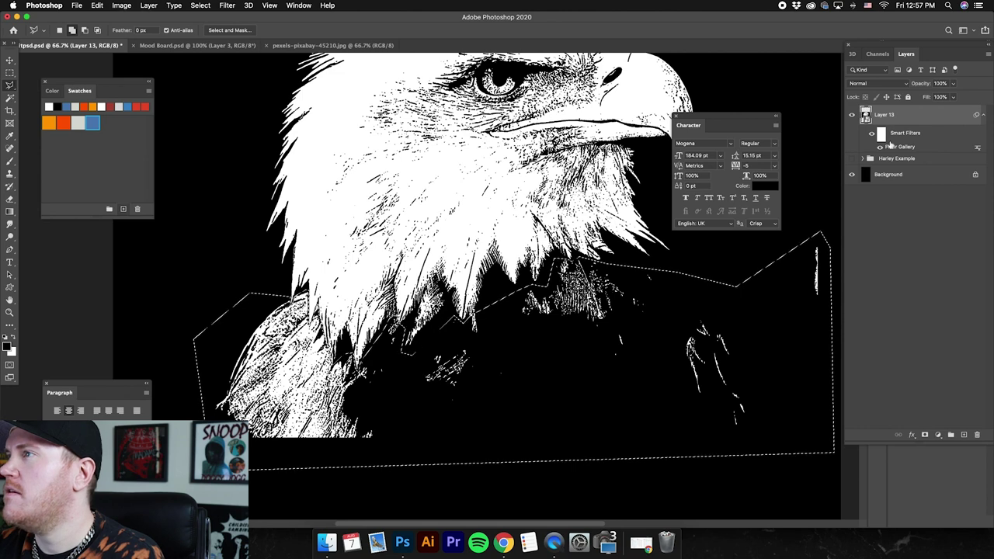
right_click(909, 115)
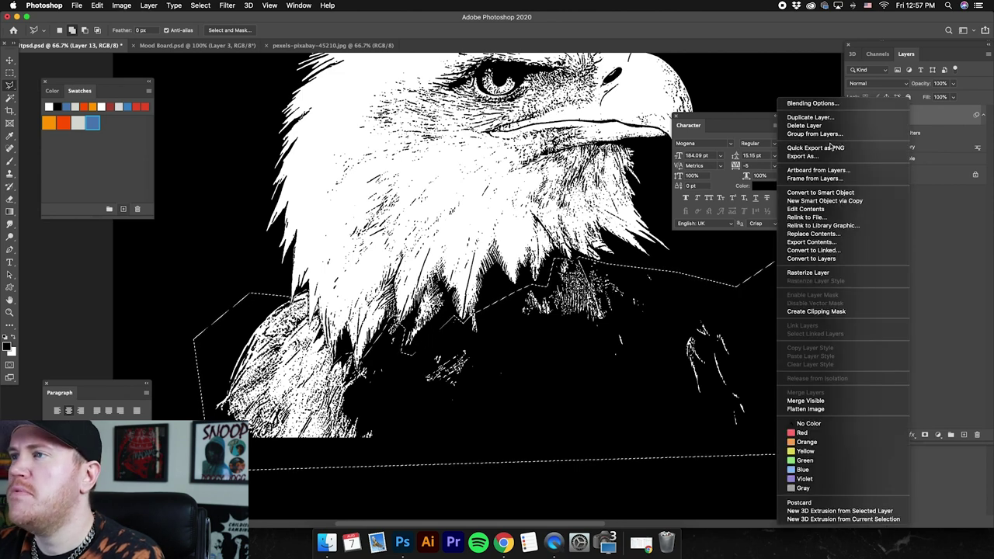
click(822, 118)
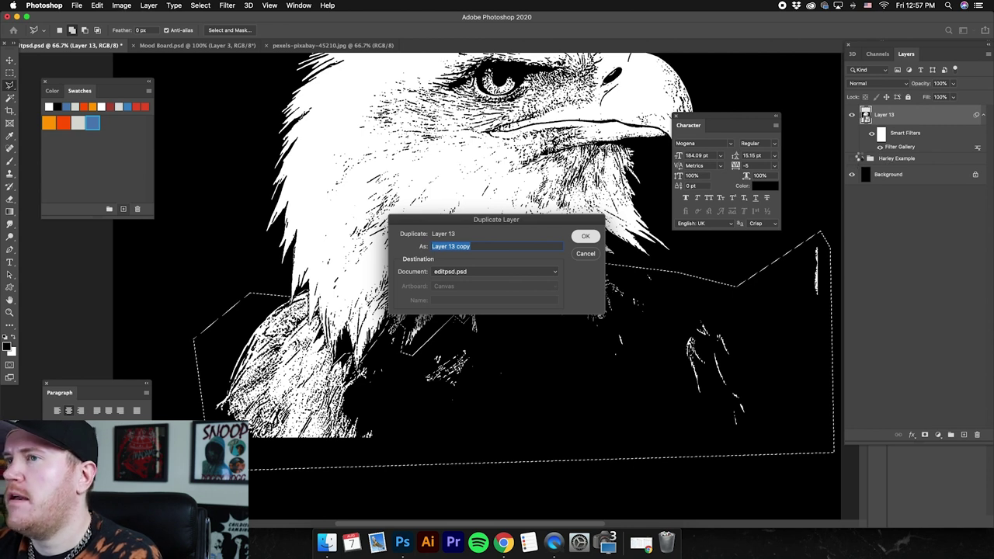
key(Return)
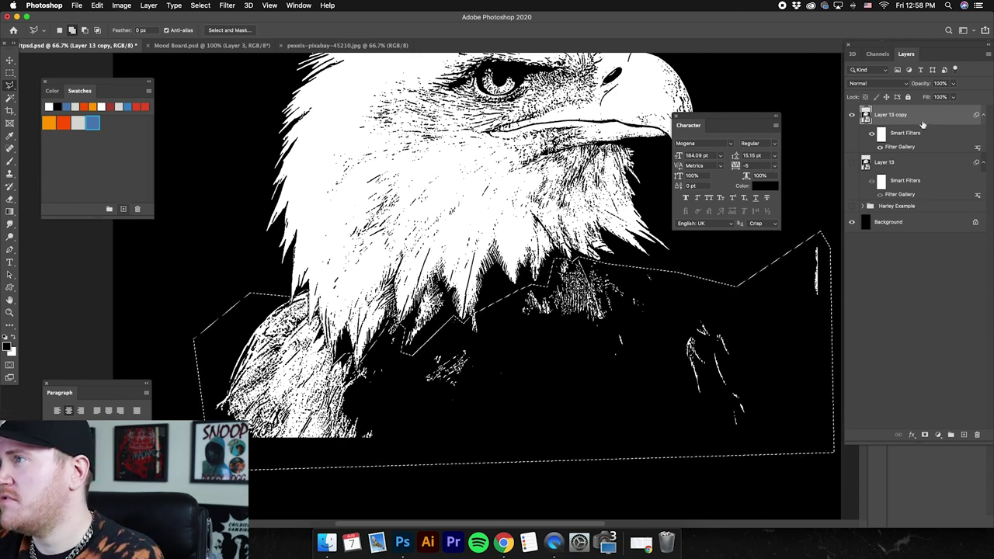
right_click(896, 165)
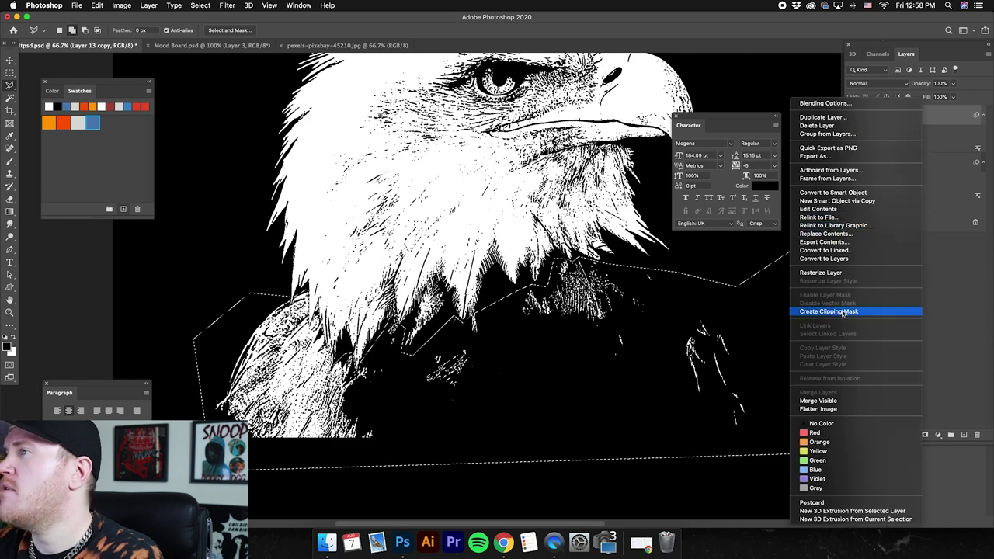
click(878, 272)
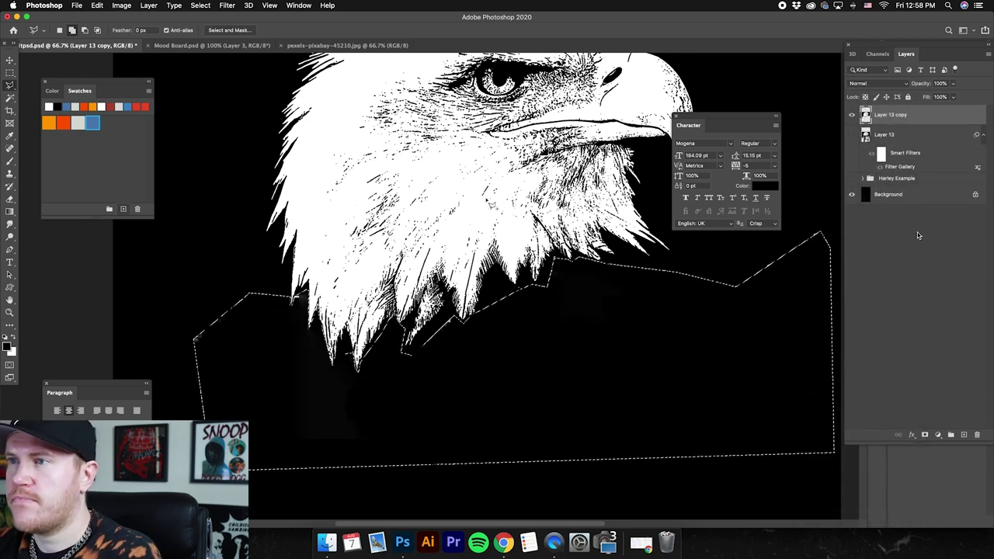
Step: Fill the leftover strokes below the feathers with black, deselect, and fit the poster on screen
right_click(477, 189)
click(512, 197)
scroll(537, 294, up, 3)
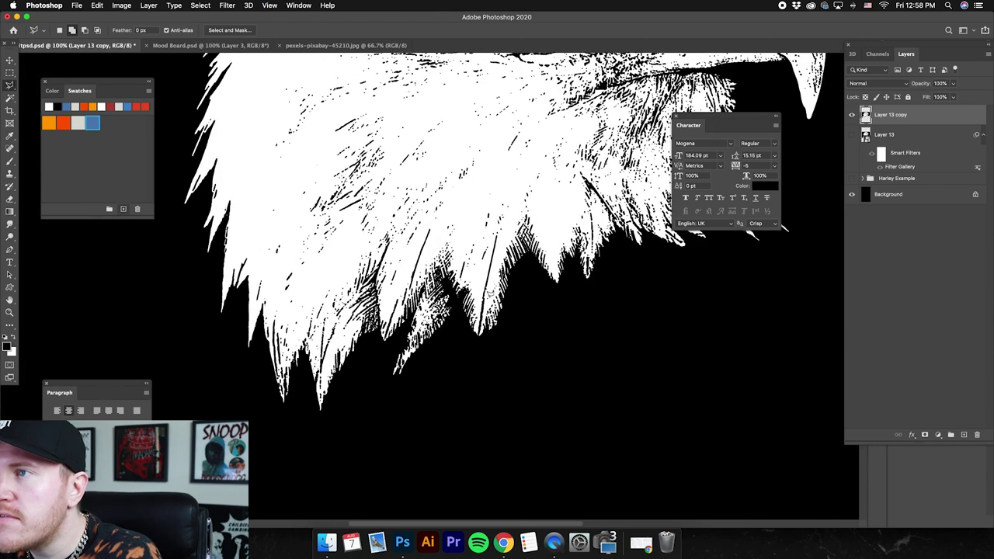
mouse_move(410, 230)
mouse_down()
mouse_move(422, 189)
mouse_move(454, 158)
mouse_move(493, 230)
mouse_move(488, 337)
mouse_move(305, 424)
mouse_move(332, 338)
mouse_move(365, 319)
mouse_up()
key(alt+BackSpace)
right_click(432, 235)
click(492, 239)
key(super+0)
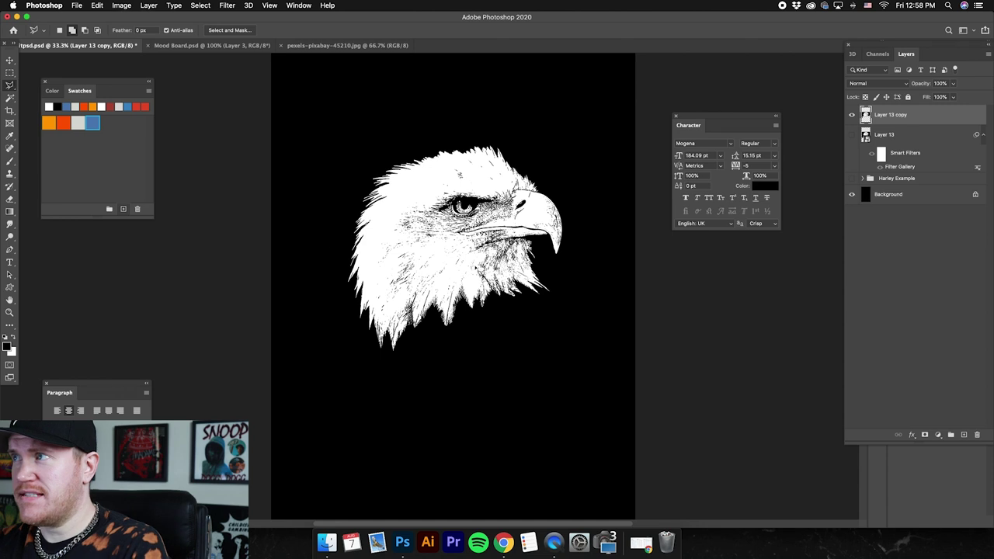
Step: Magic Wand the eagle's white areas onto a new Layer 14 and delete Layer 13 copy
click(9, 97)
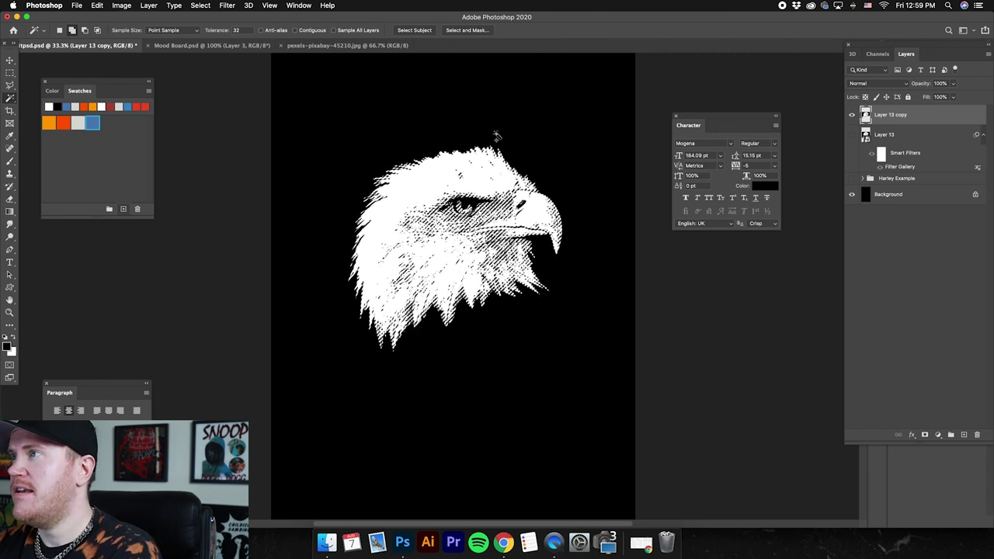
key(super+alt+shift+e)
click(856, 138)
key(Delete)
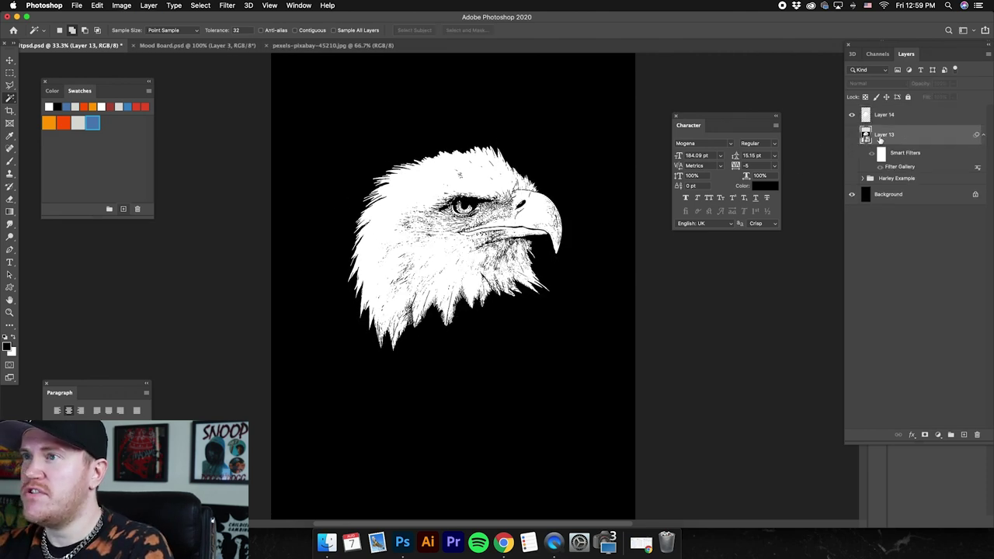
Step: Check Layer 14 without the black background, then open its Layer Style settings
click(854, 195)
click(852, 195)
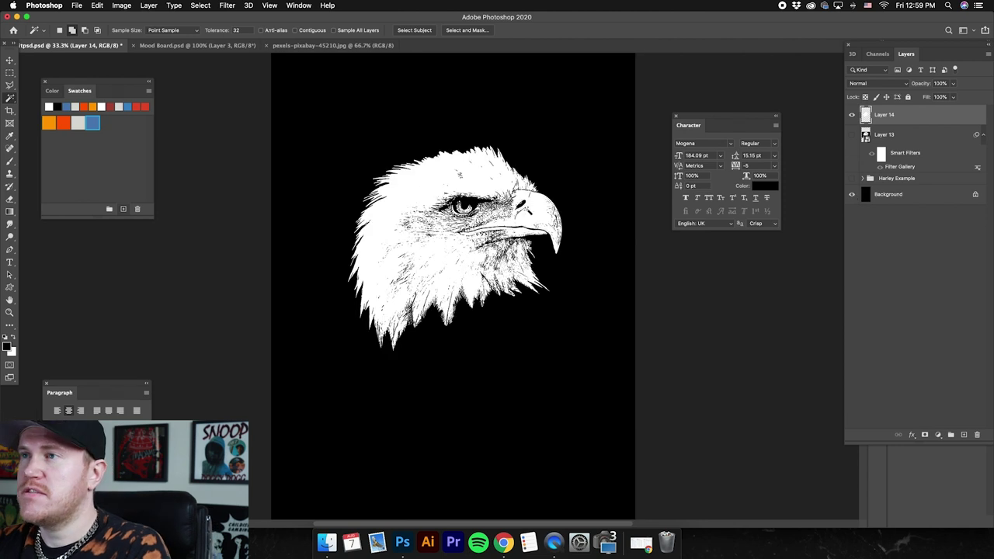
click(9, 60)
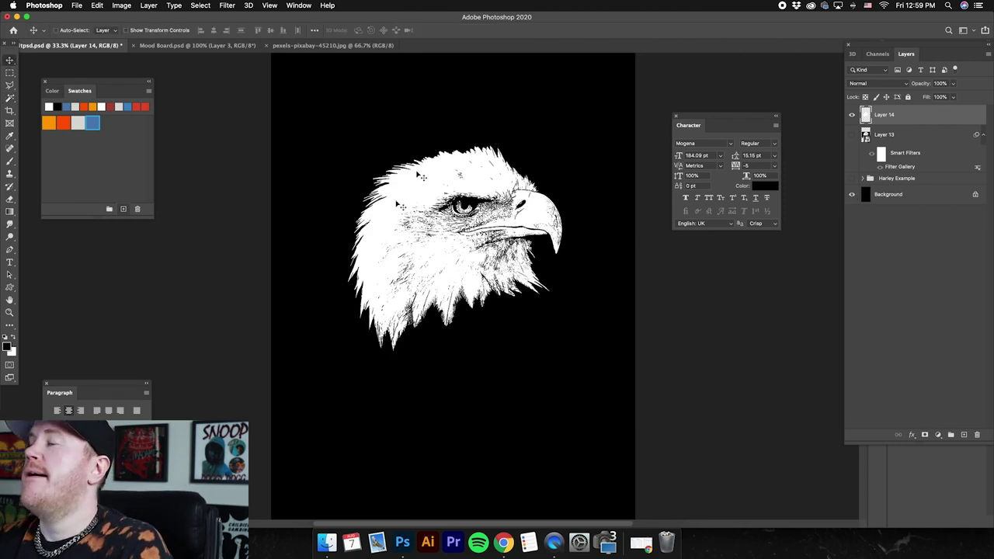
double_click(936, 120)
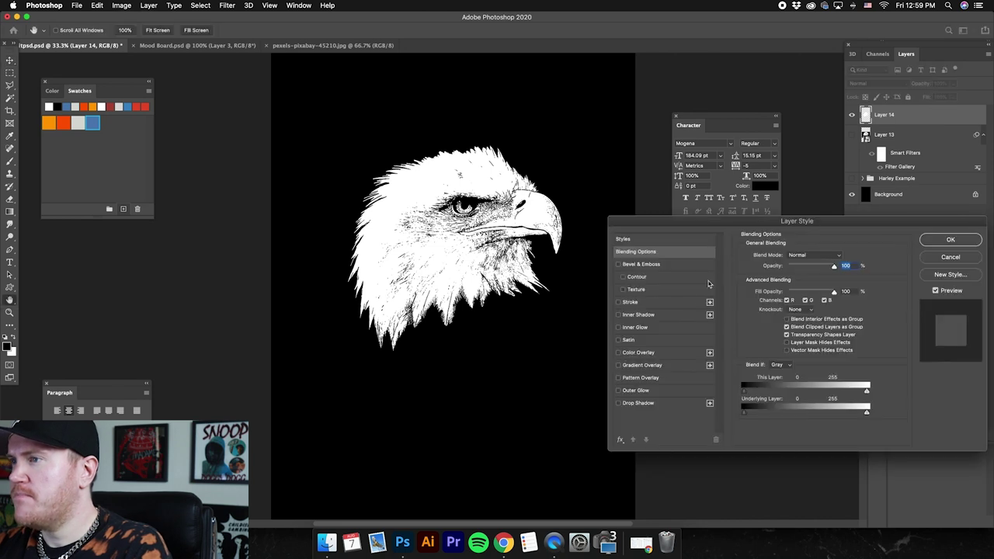
Step: Tint Layer 14 with a light grey Color Overlay sampled from the swatch, then rasterize the style
click(645, 353)
click(840, 257)
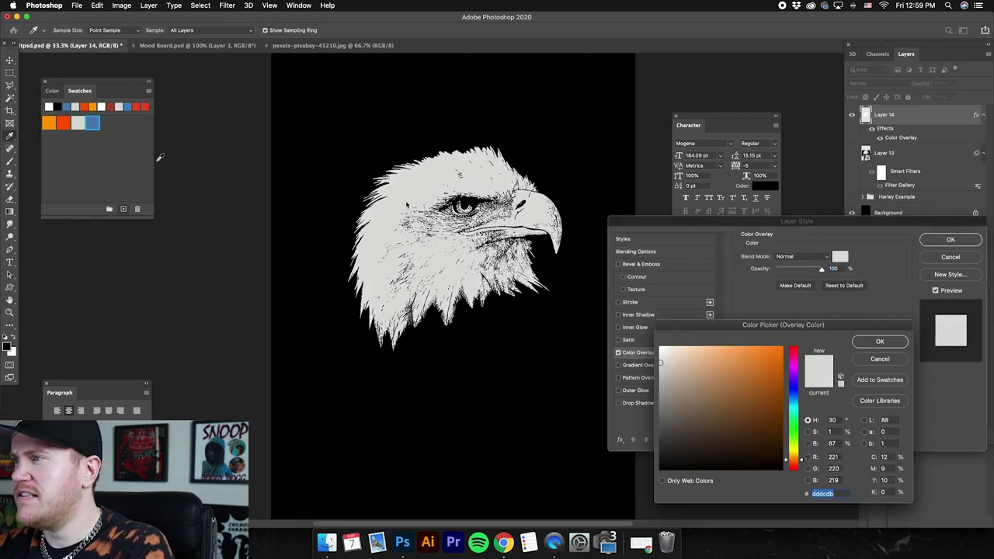
click(79, 123)
click(880, 342)
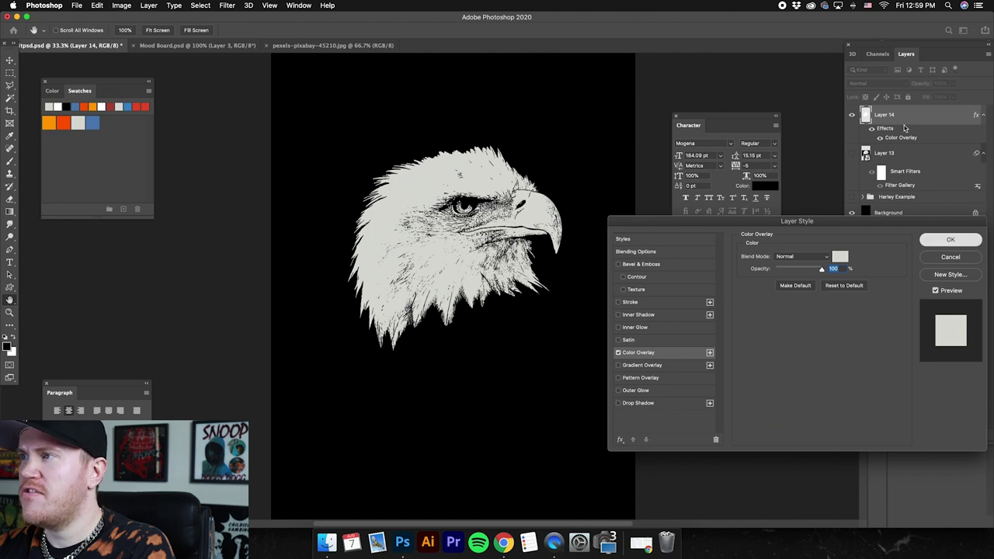
click(950, 241)
right_click(921, 117)
click(824, 258)
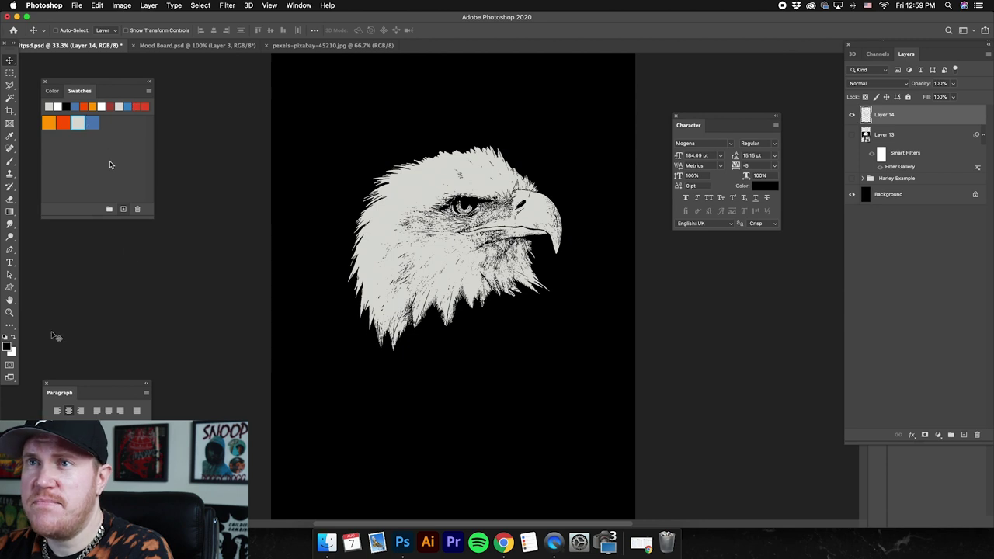
Step: Add a swatch and delete black Swatch 5, then hide Layer 14 and show Harley Example
click(123, 210)
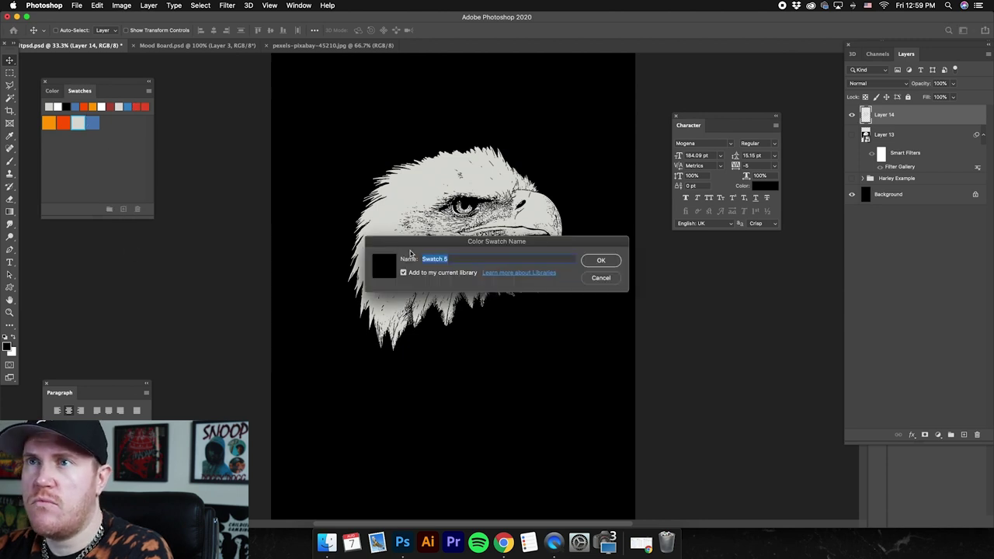
click(602, 261)
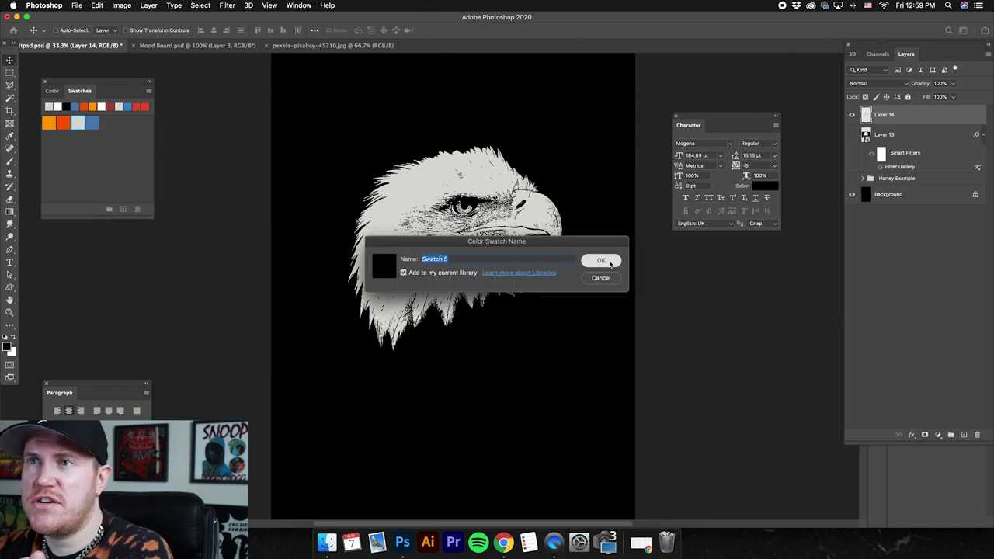
right_click(92, 124)
click(116, 170)
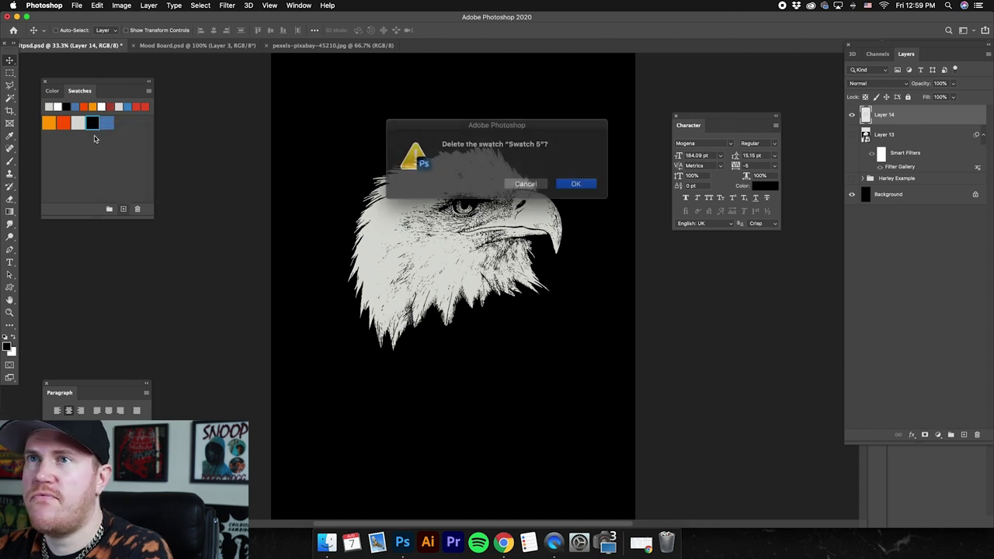
click(582, 184)
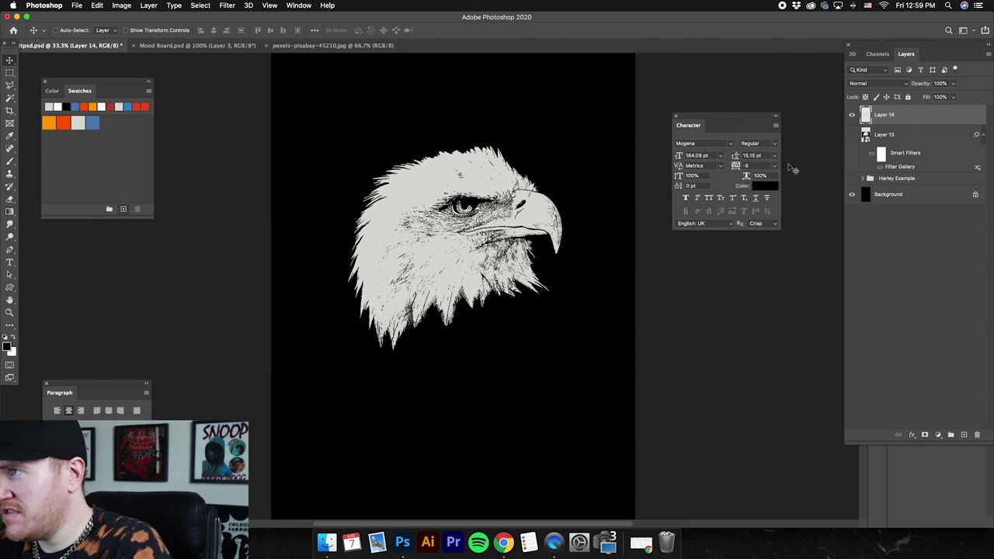
click(851, 114)
click(851, 178)
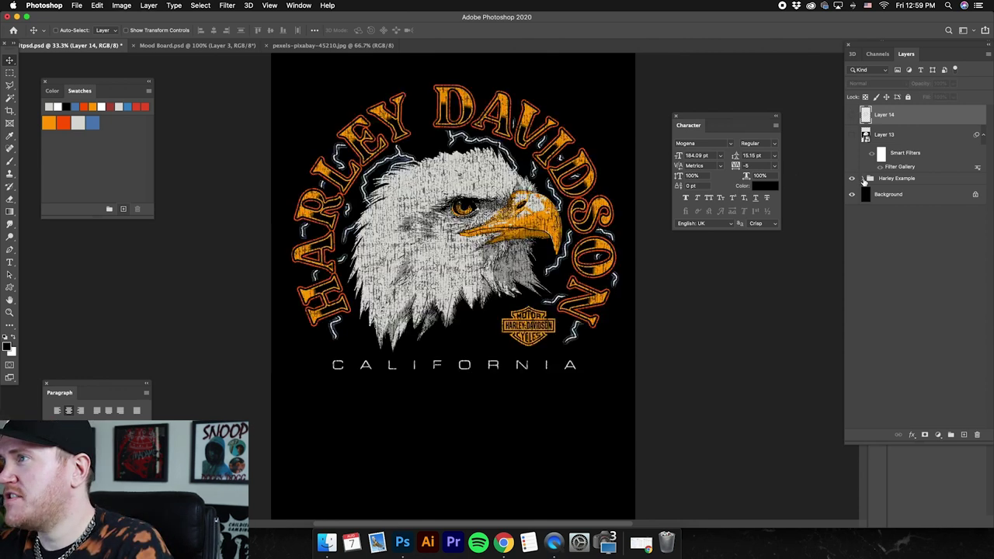
Step: Disable Group 3's layer mask and move the Harley artwork up slightly
click(863, 178)
right_click(895, 196)
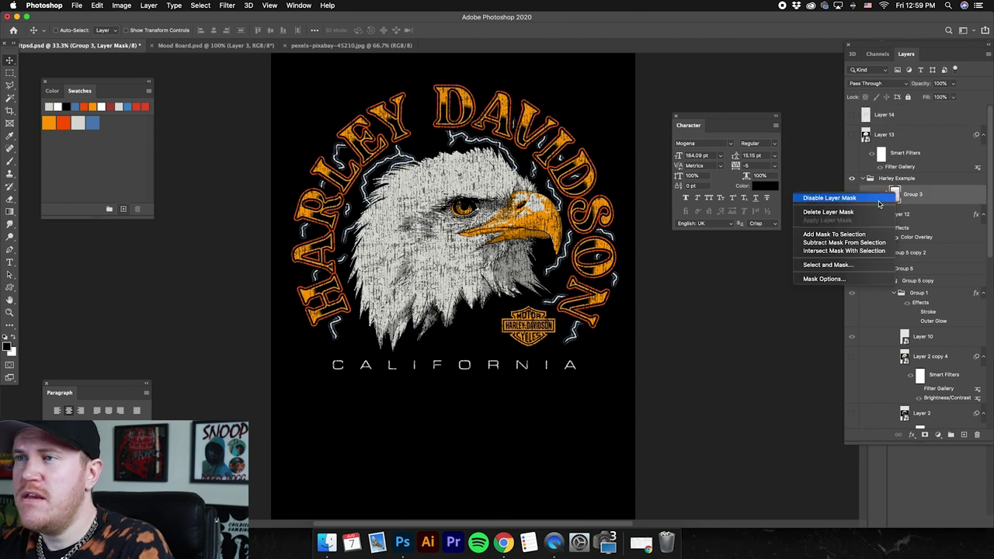
click(854, 198)
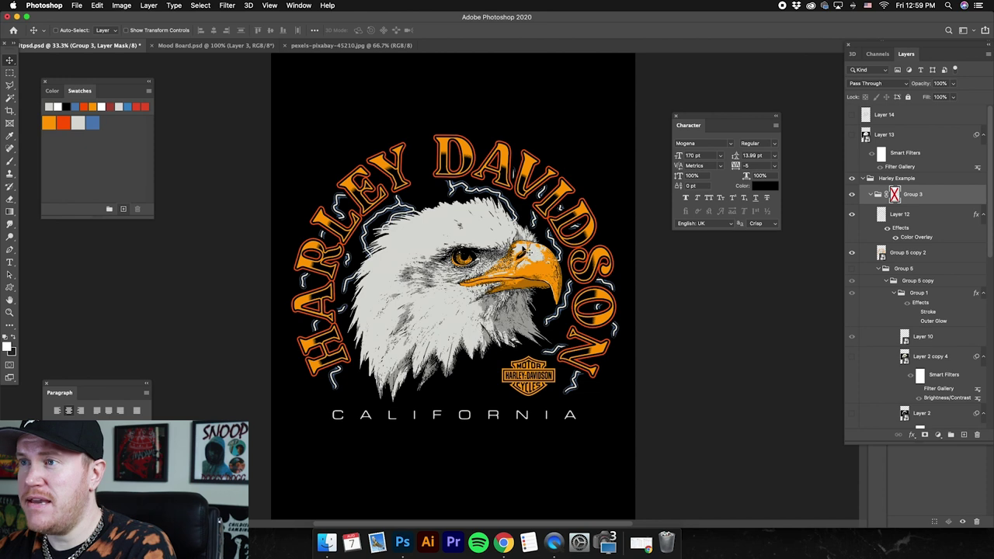
drag(507, 293, 506, 279)
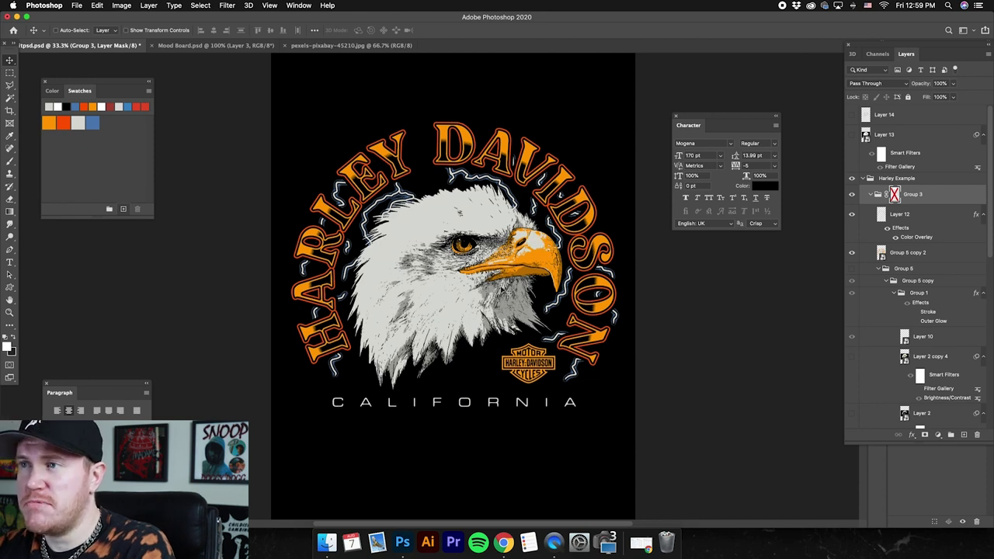
scroll(439, 256, left, 2)
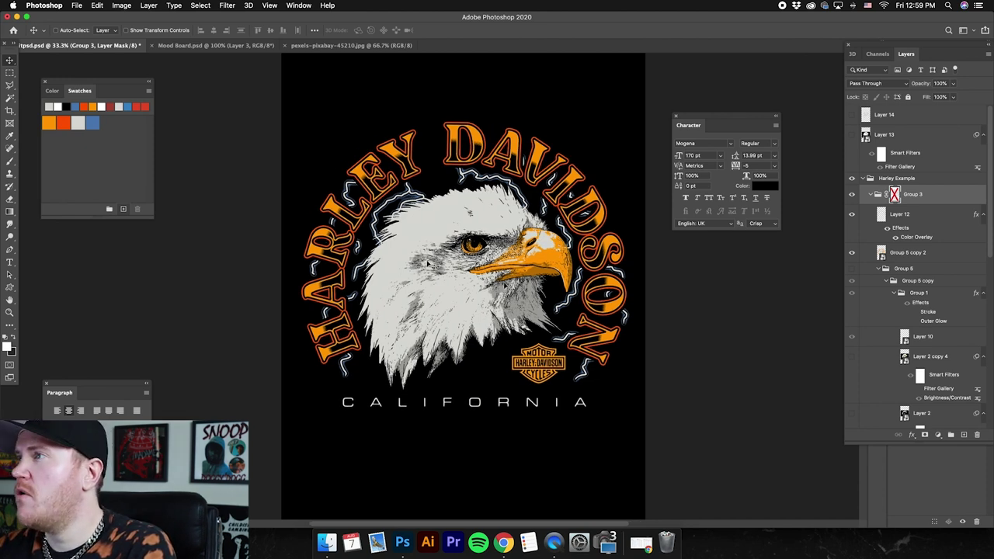
Step: Collapse Group 3 and Harley Example, hide Harley Example, and show Layer 13
click(873, 195)
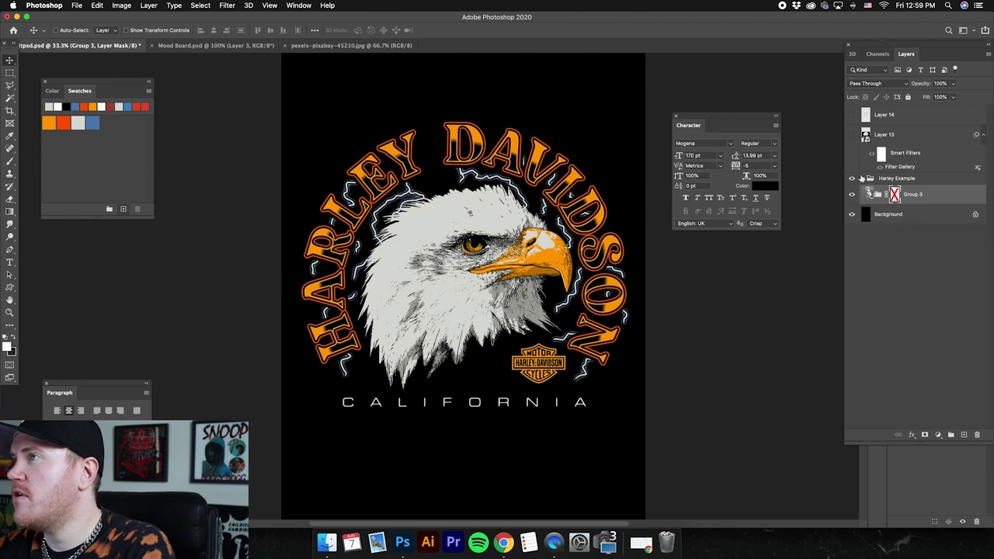
click(870, 179)
click(852, 179)
click(852, 135)
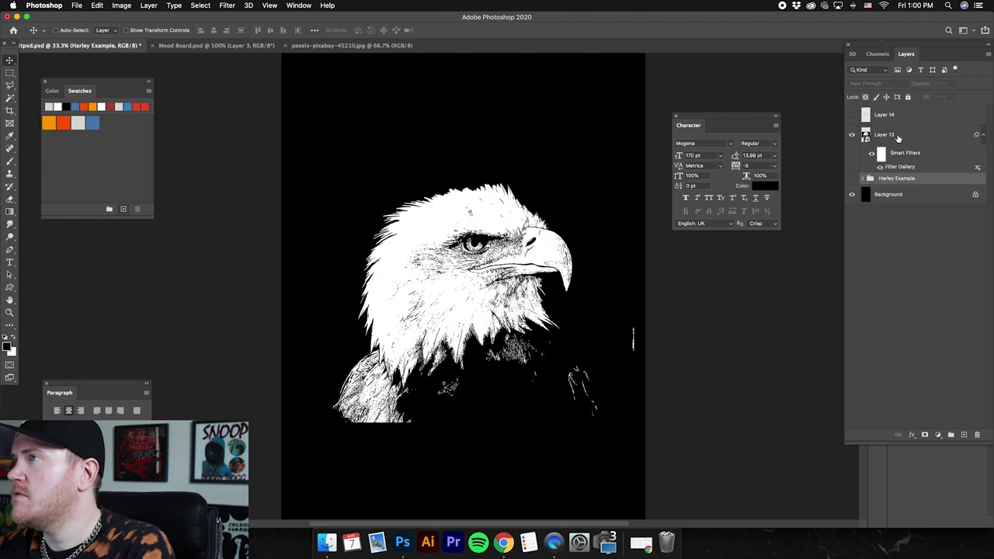
Step: Swap Layer 13 for Layer 14, then duplicate Layer 13 to the top with its Filter Gallery off
click(853, 134)
click(852, 114)
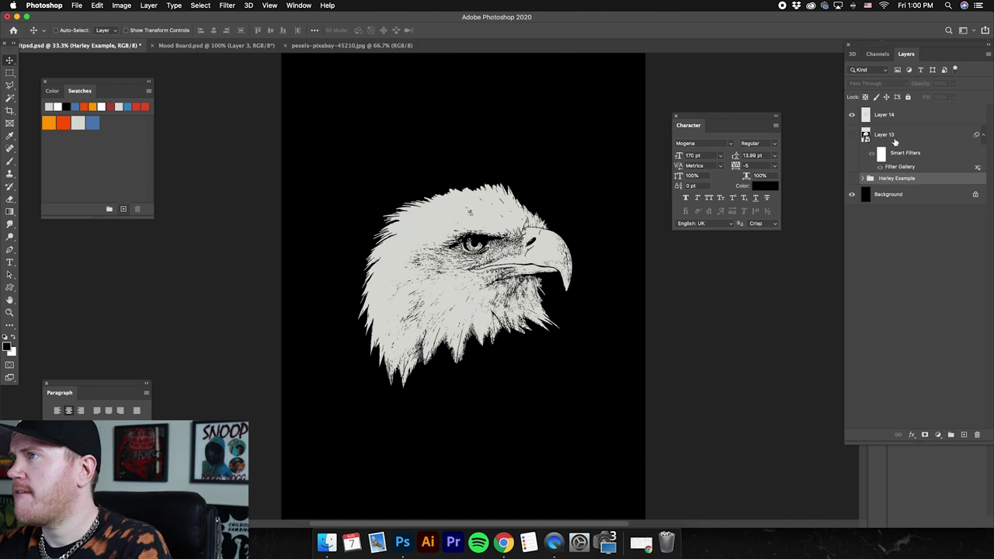
click(865, 138)
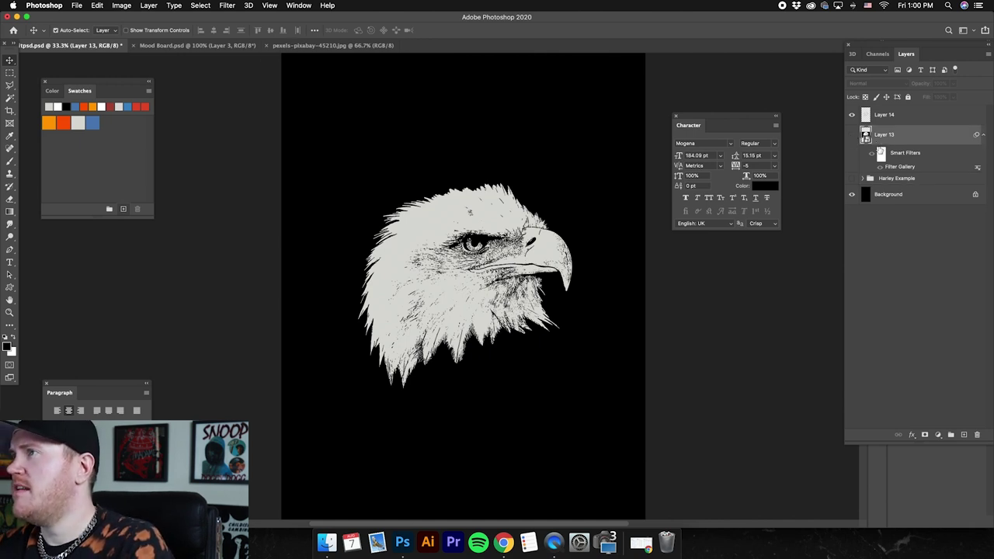
key(super+j)
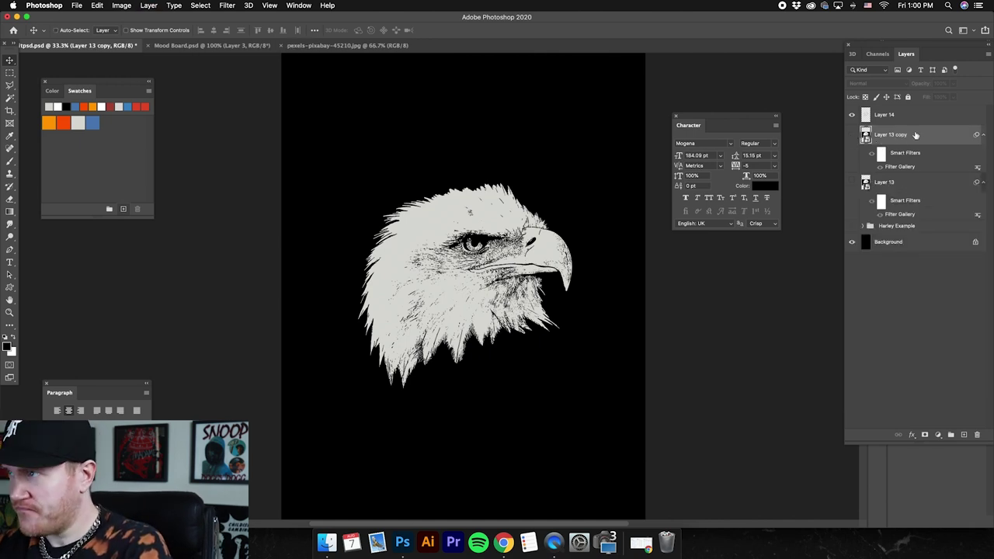
drag(915, 135, 914, 110)
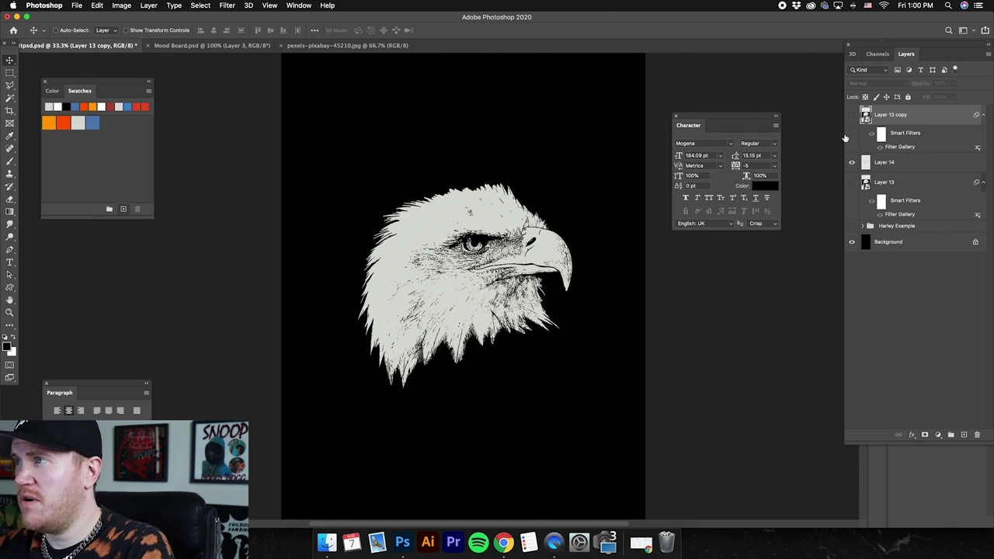
click(881, 147)
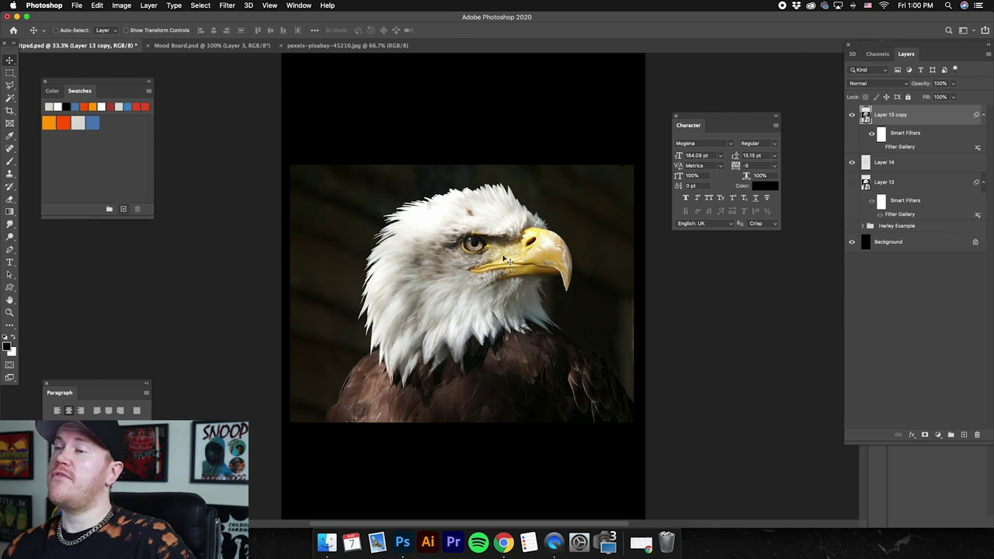
Step: Nudge the colour eagle photo up slightly and compare it on and off
drag(447, 243, 447, 227)
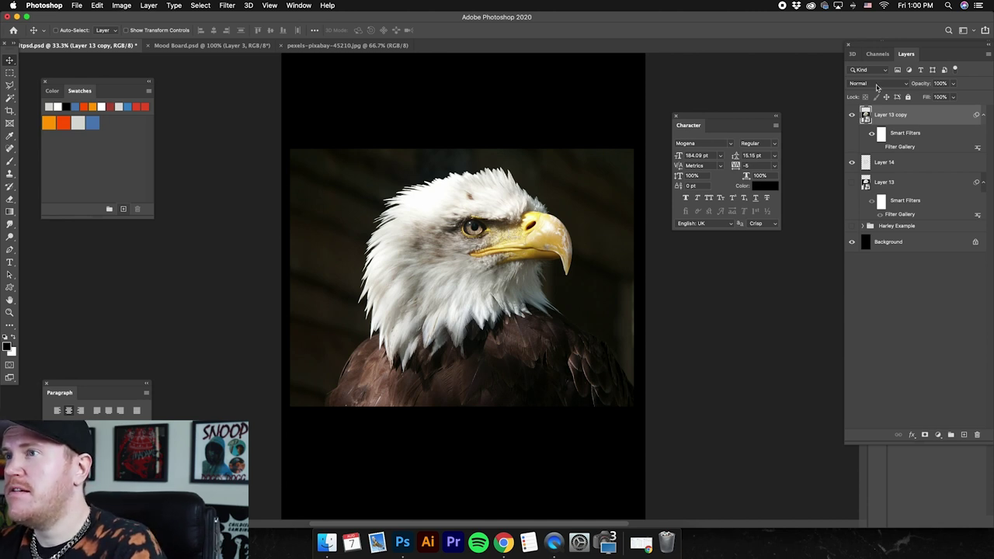
click(852, 115)
click(852, 115)
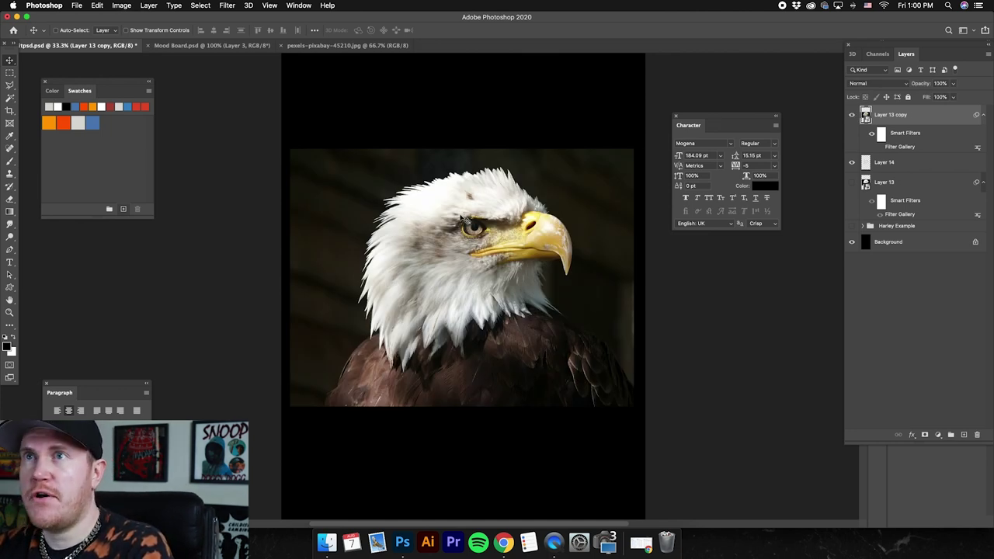
click(122, 5)
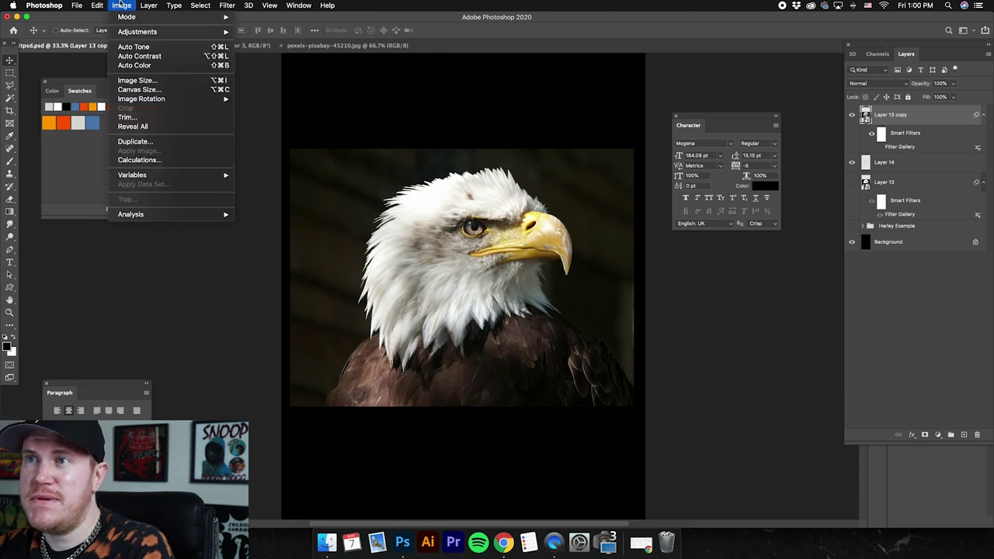
Step: Apply a Threshold adjustment at level 165 to Layer 13 copy
mouse_move(179, 32)
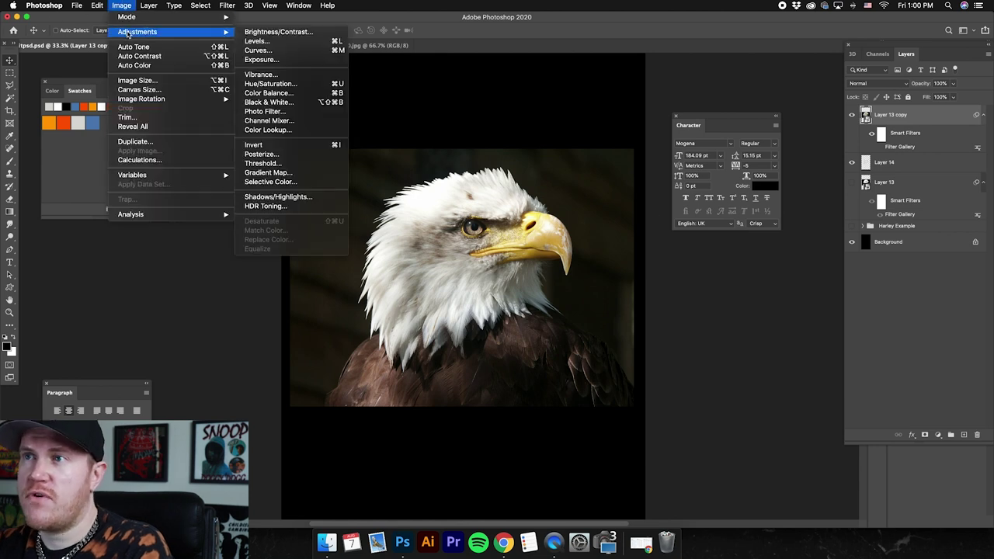
click(276, 164)
drag(461, 162, 638, 244)
mouse_move(651, 311)
mouse_down()
mouse_move(684, 311)
mouse_move(670, 310)
mouse_up()
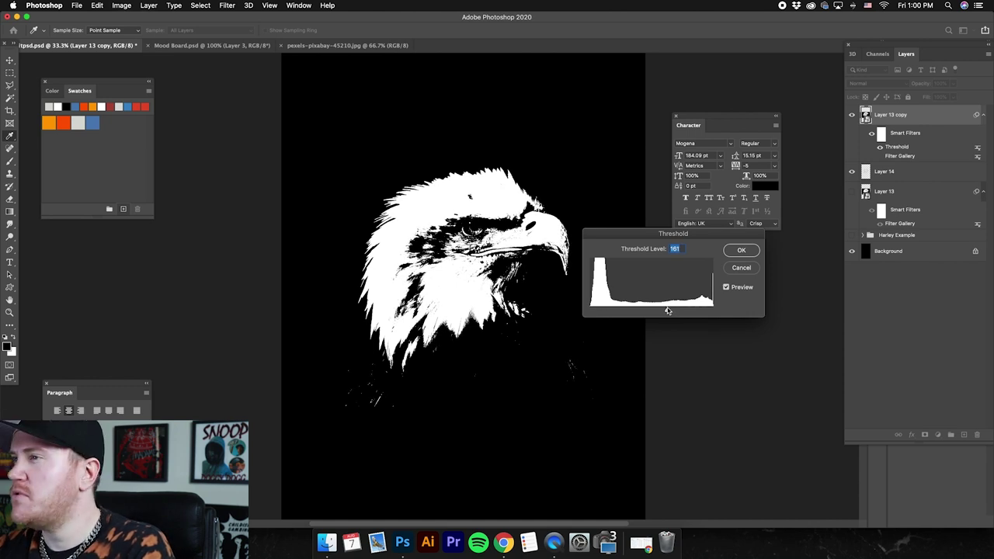
drag(668, 310, 670, 311)
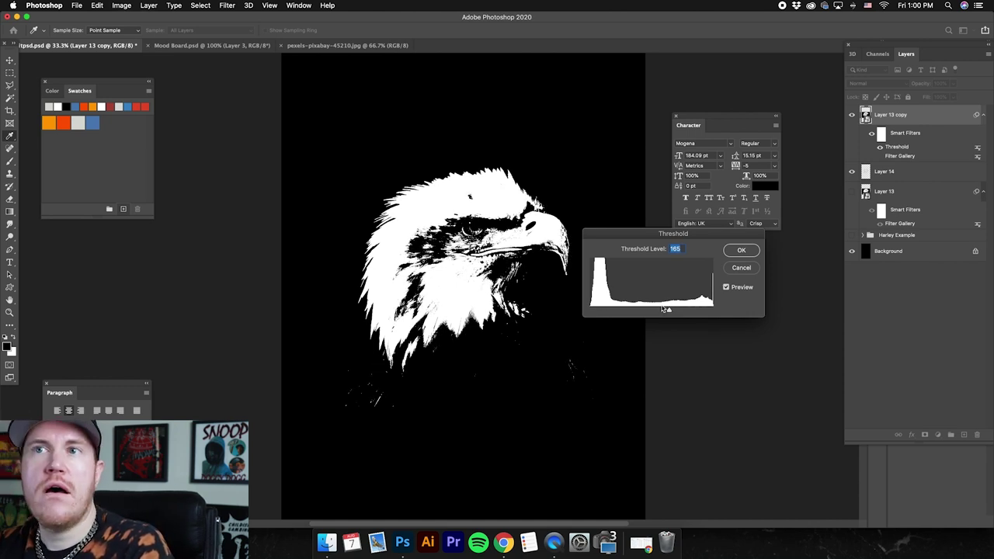
click(739, 251)
key(w)
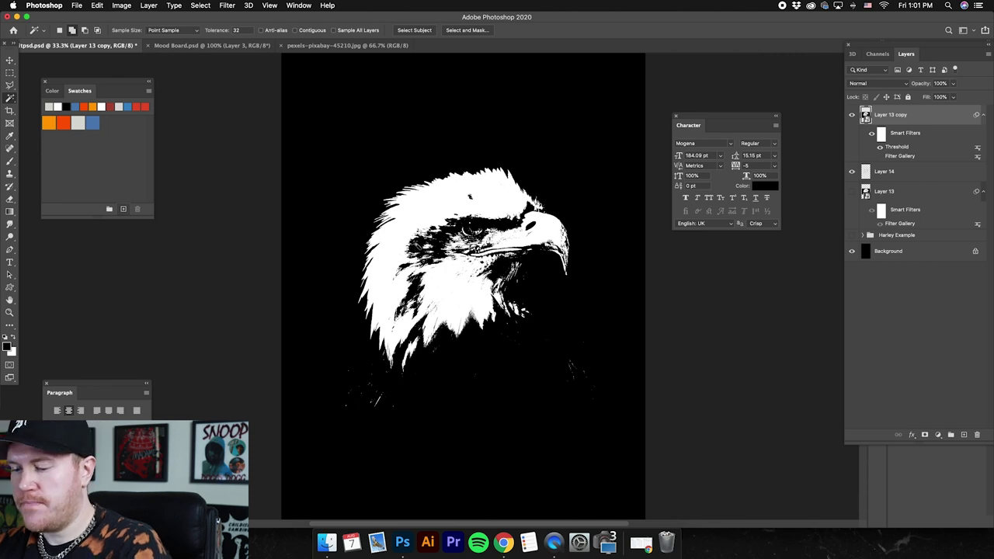
Step: Copy the thresholded eagle to a new Layer 15, hide Layer 13 copy, and set Layer 15's opacity to 28%
key(super+z)
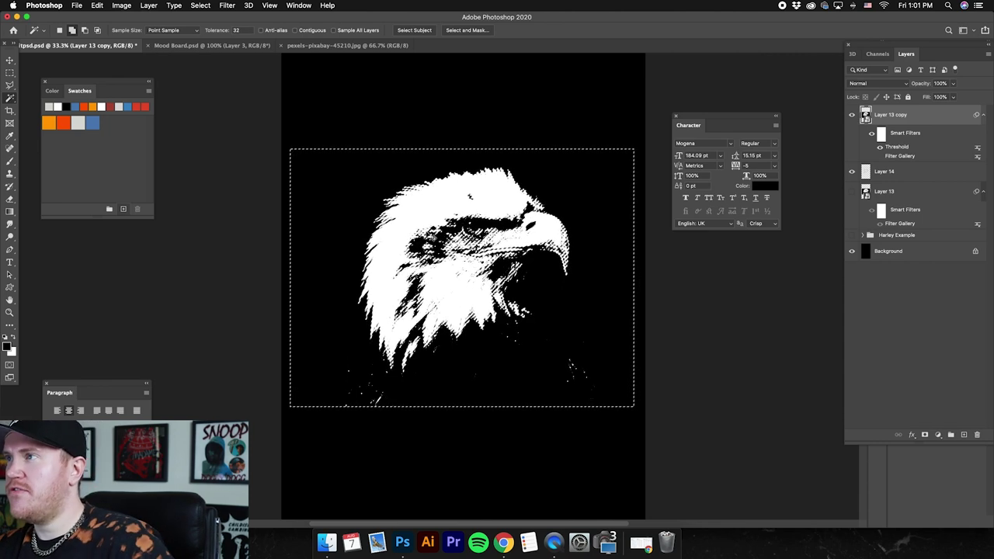
key(super+j)
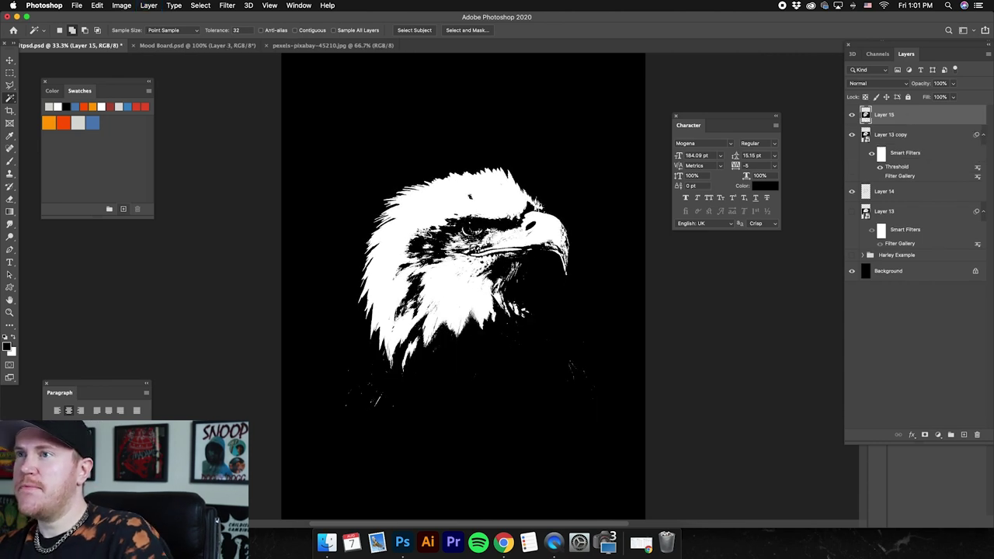
click(852, 136)
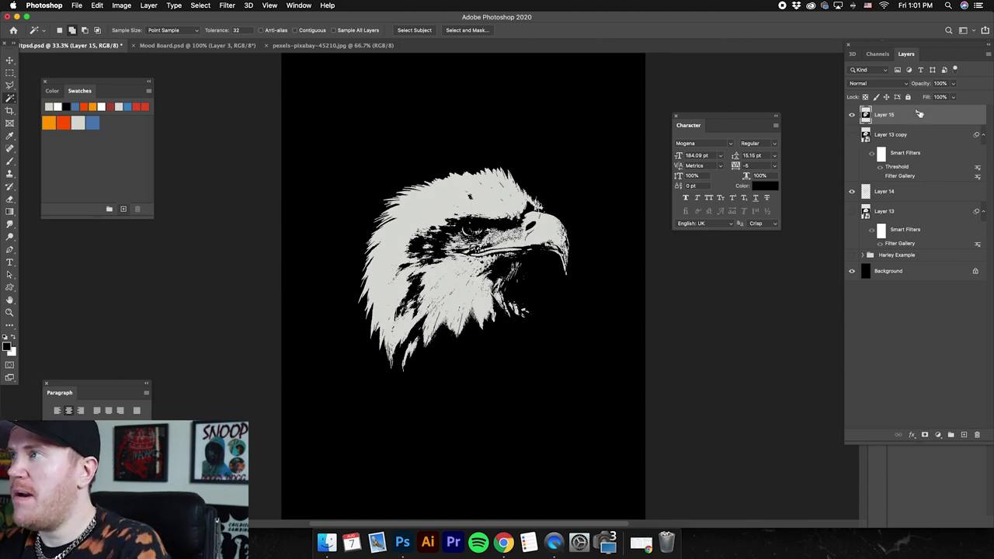
click(953, 84)
drag(955, 96, 918, 96)
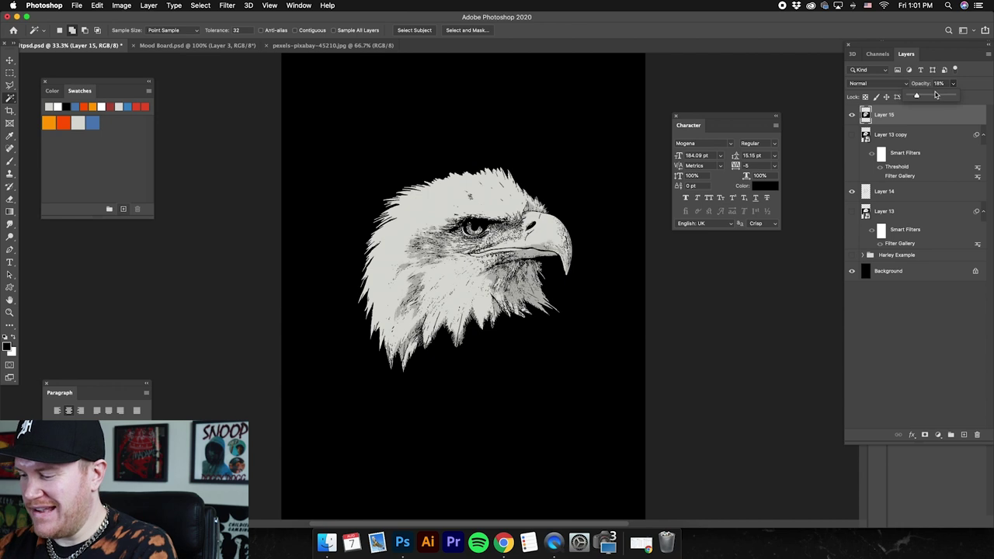
click(940, 83)
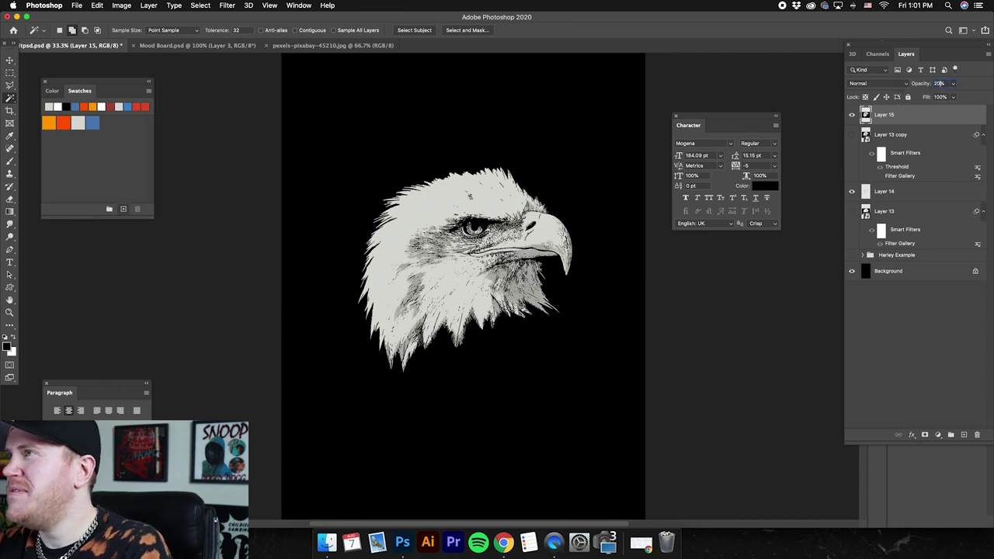
text(28)
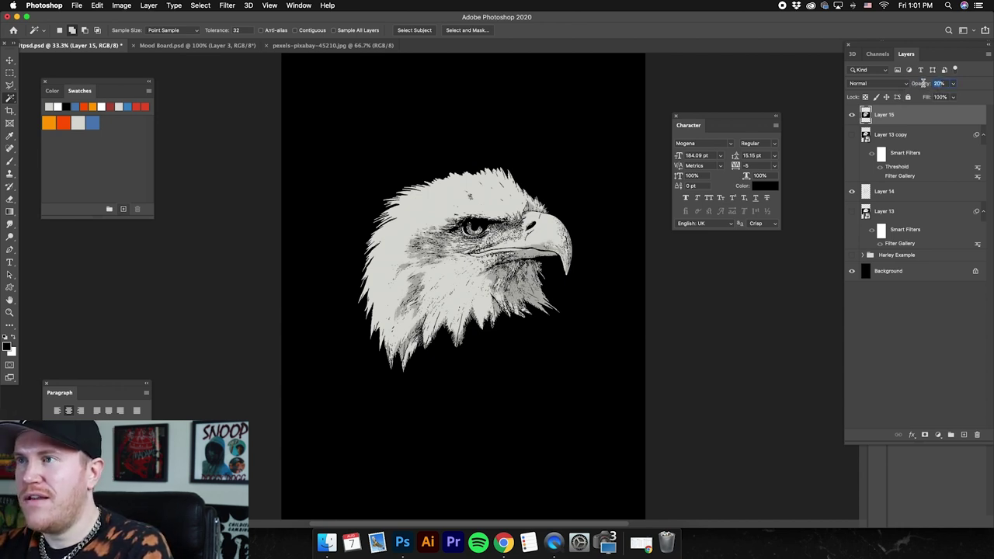
key(Return)
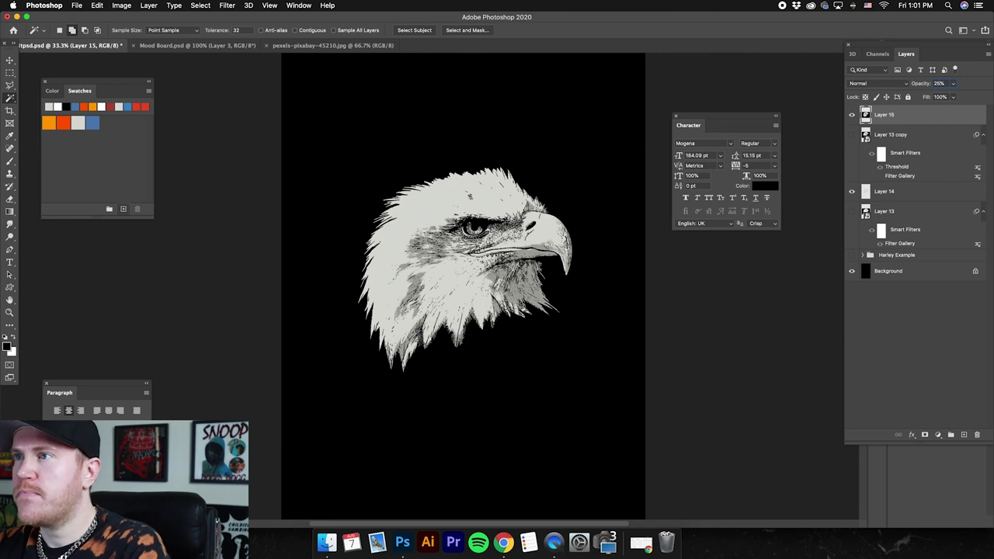
Step: Move Layer 15 below Layer 13 copy and compare it with Layer 14 and the background hidden
click(10, 60)
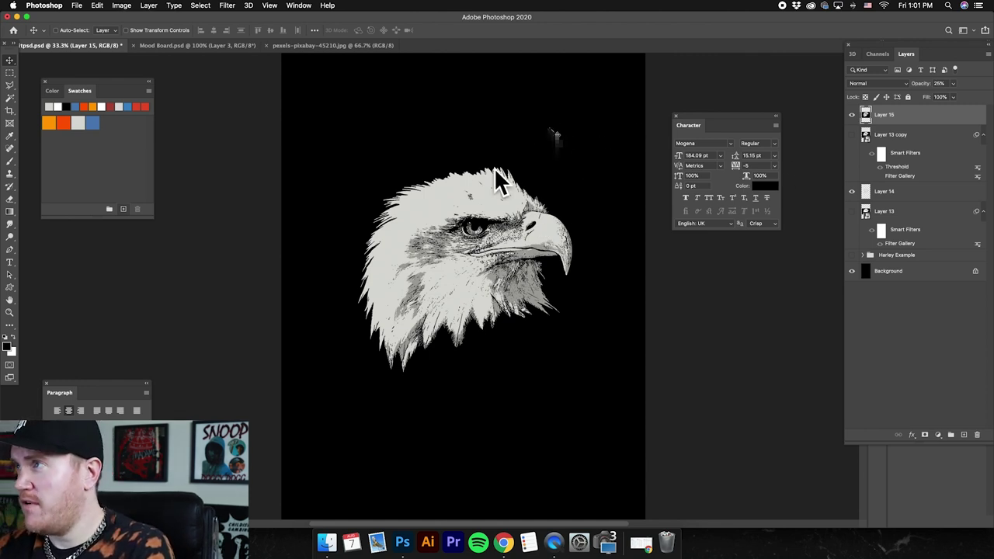
click(939, 83)
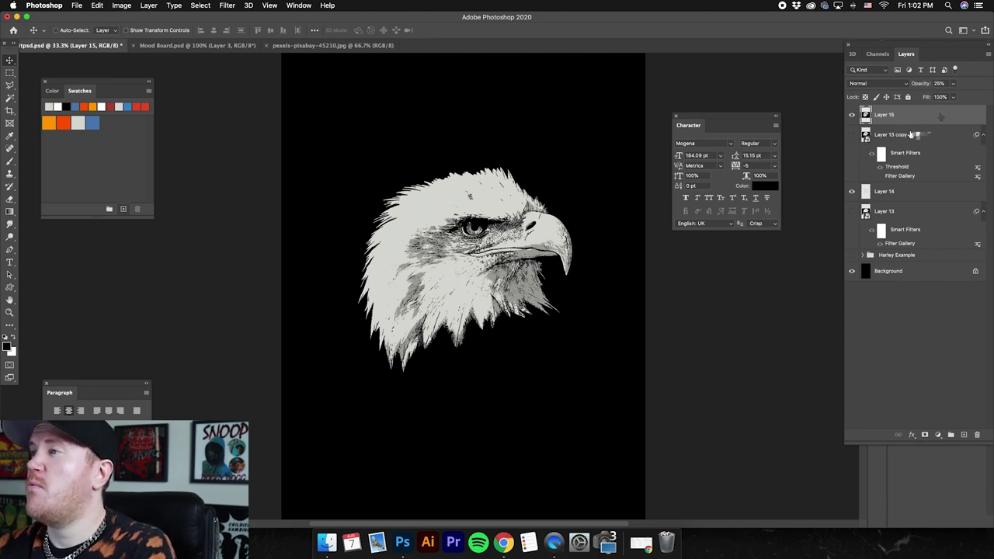
drag(949, 115, 924, 184)
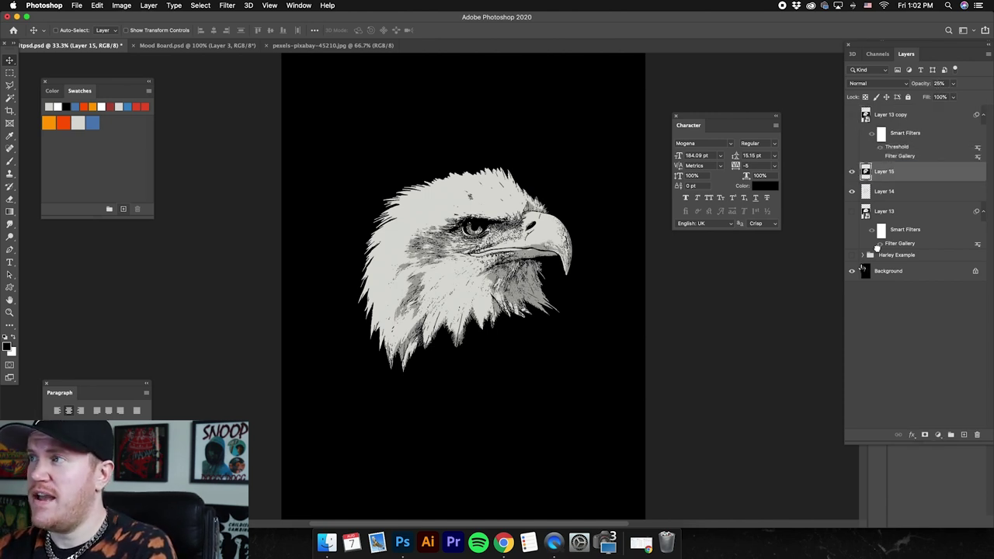
click(895, 195)
click(852, 192)
click(852, 192)
click(927, 176)
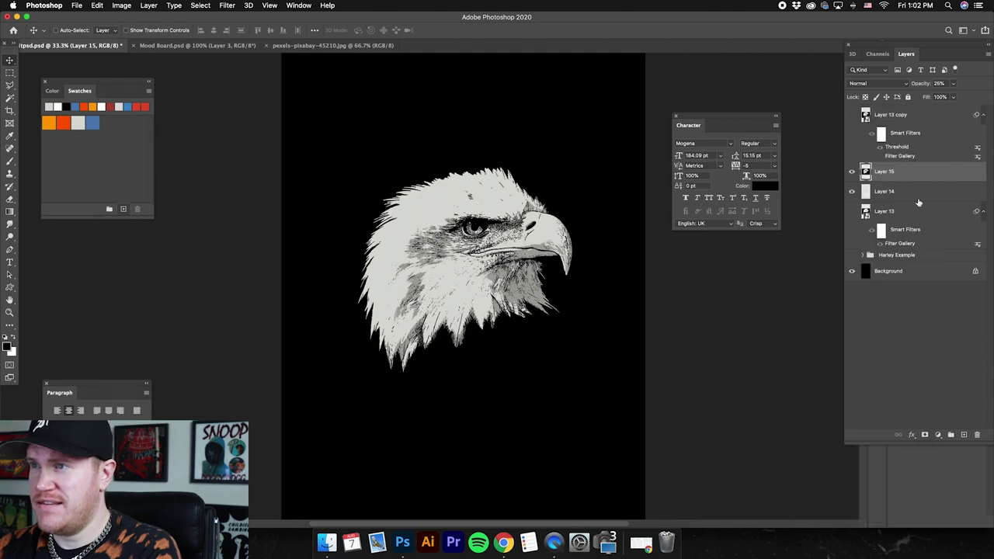
click(852, 271)
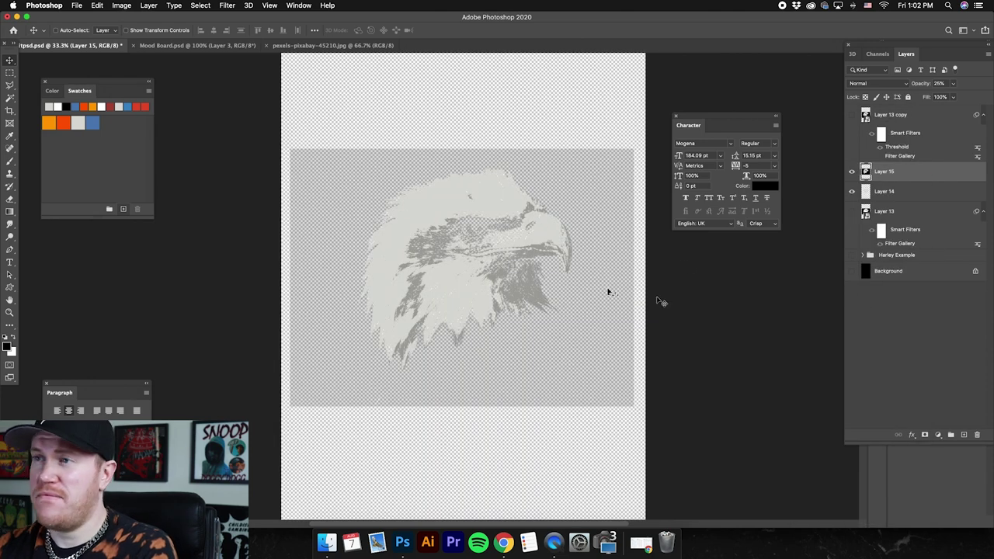
click(852, 271)
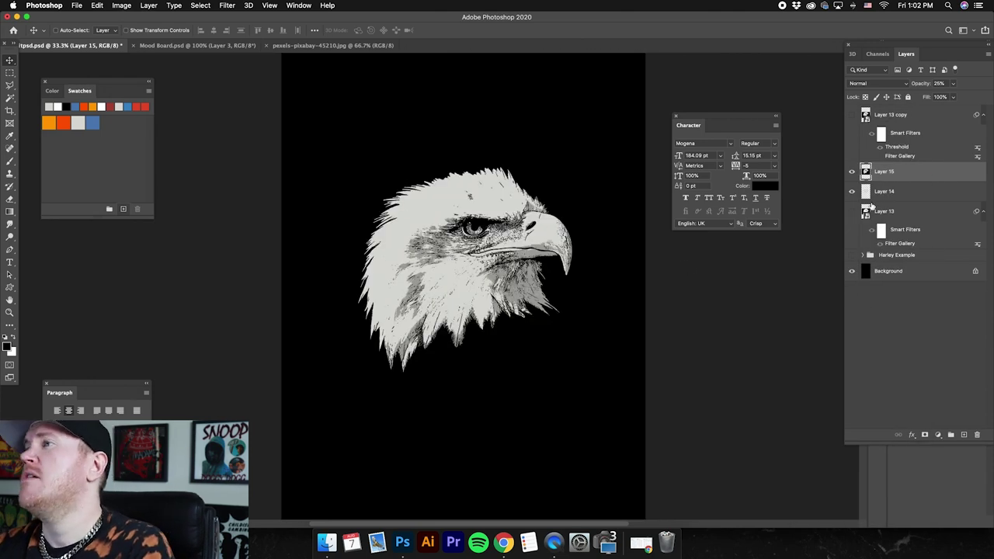
Step: Clip Layer 15 to Layer 14 and check the result without the black background
right_click(917, 175)
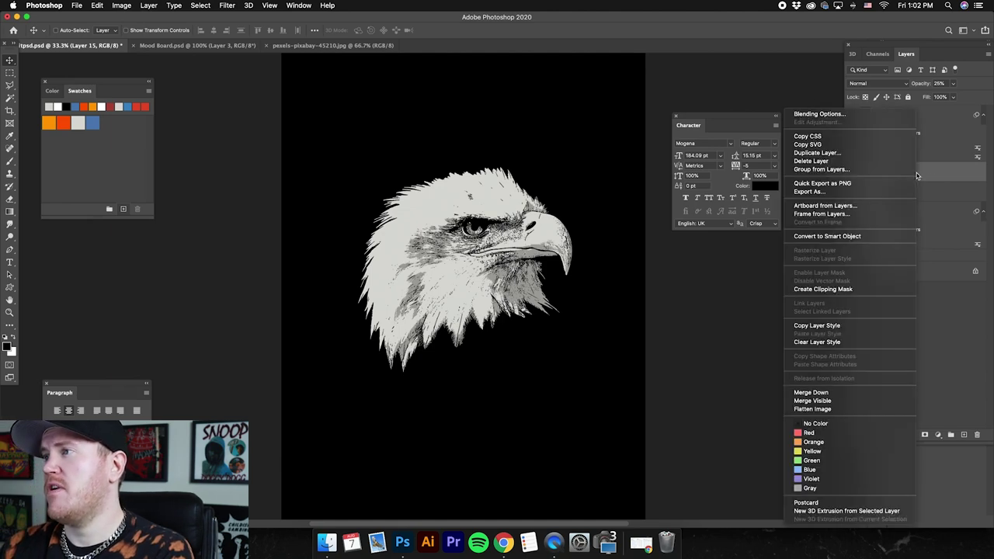
click(863, 289)
click(852, 271)
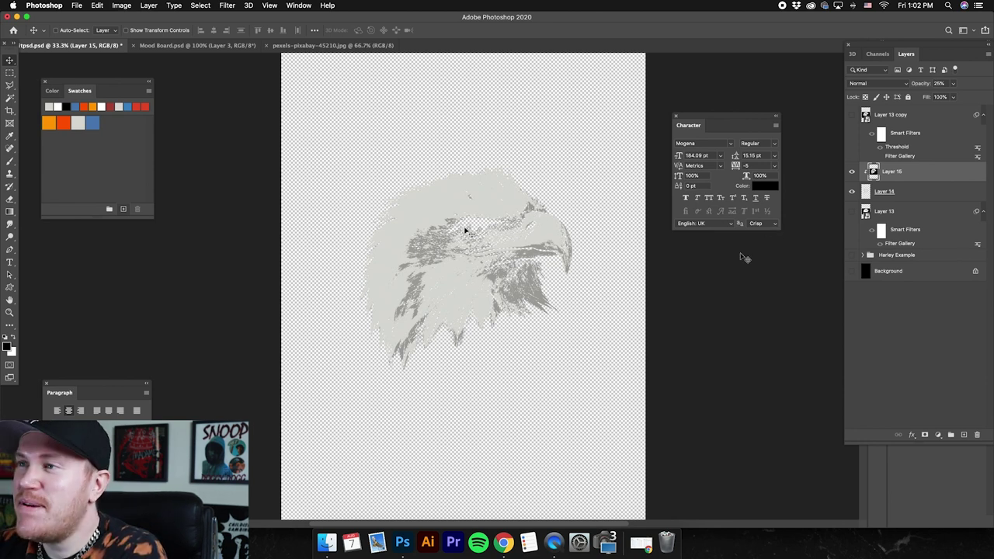
click(852, 271)
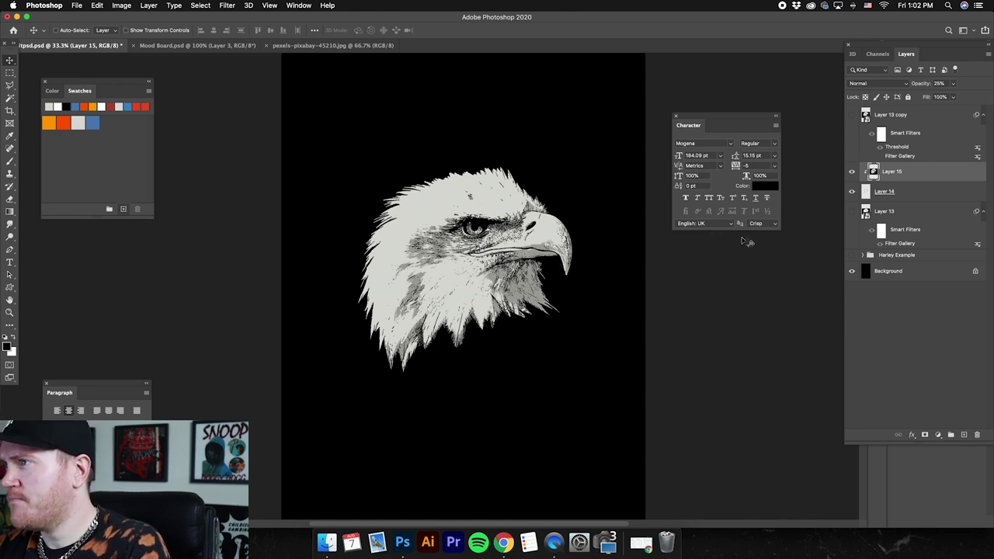
click(852, 171)
click(852, 191)
click(852, 255)
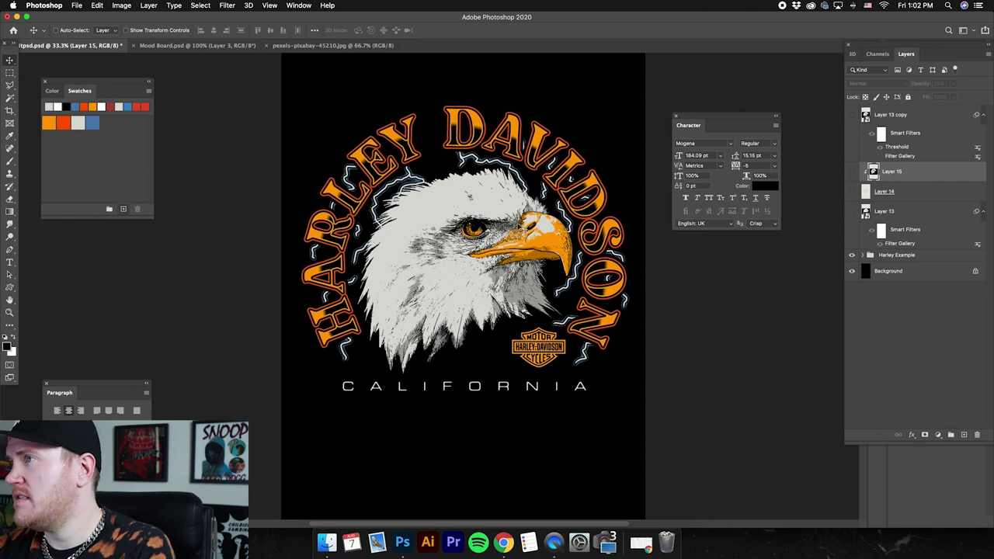
click(852, 254)
click(851, 171)
click(852, 192)
click(927, 195)
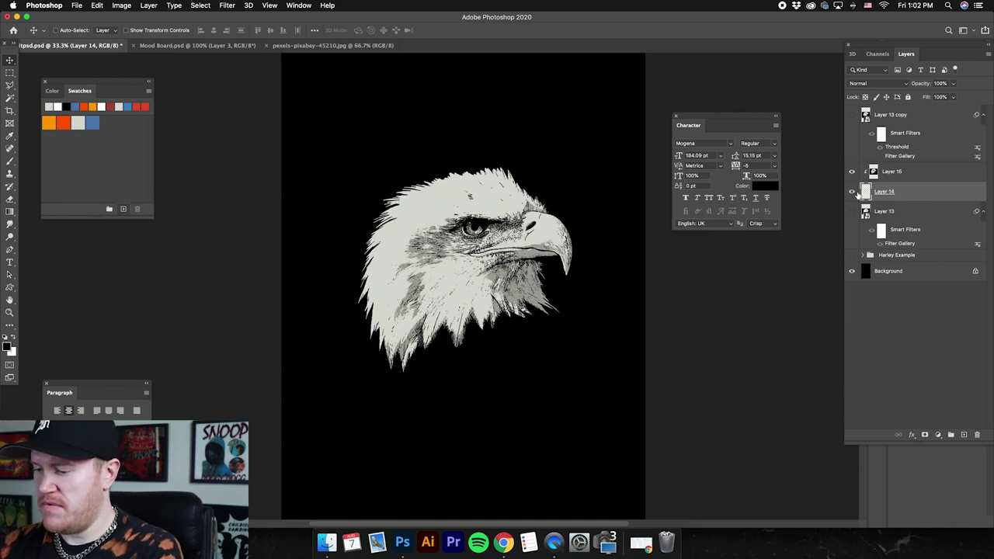
Step: Rename Layer 14 to 'Light Grey' and Layer 15 to 'Lowlights'
text(Ligh)
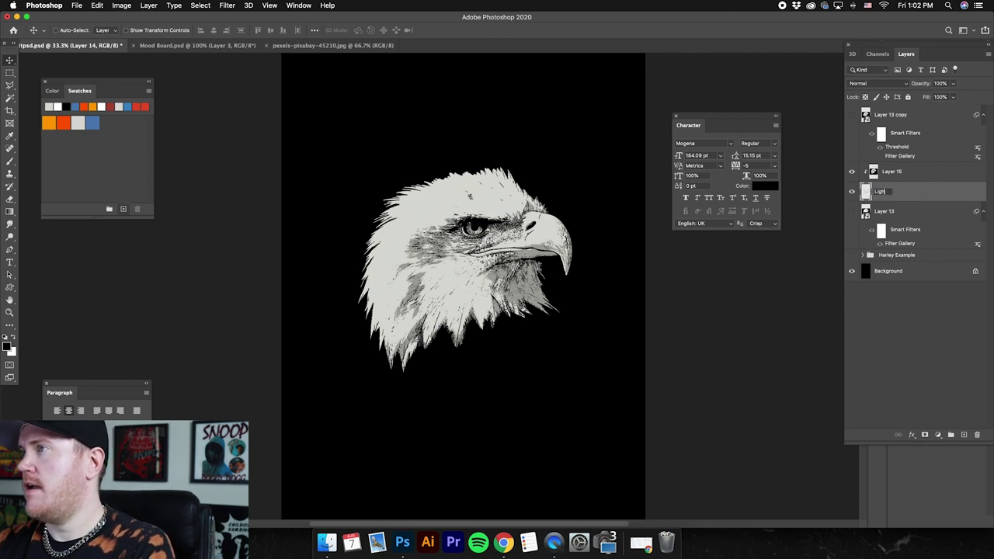
text(t Grey)
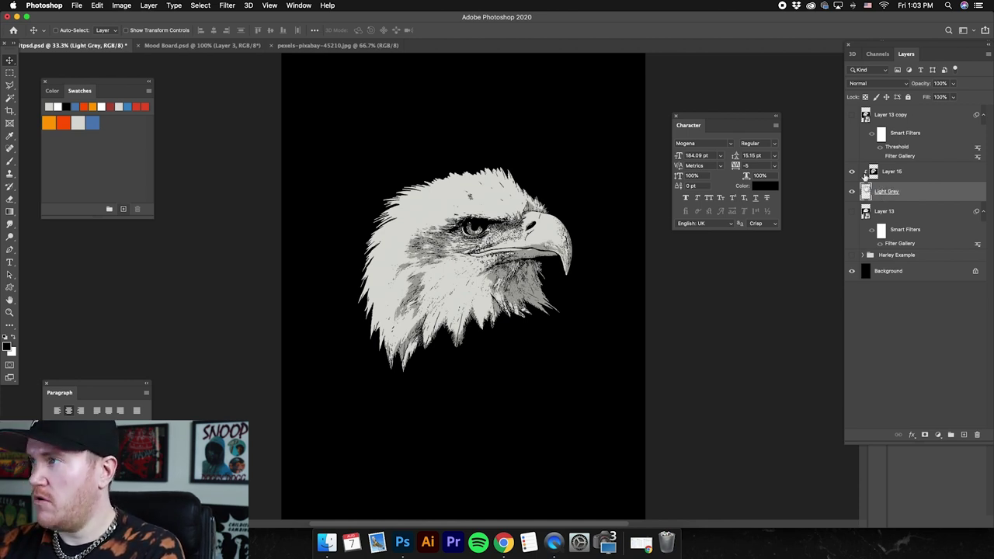
double_click(891, 171)
text(Lowlights)
key(Return)
Step: Add a new empty layer above Light Grey via Layer > New > Layer
click(909, 194)
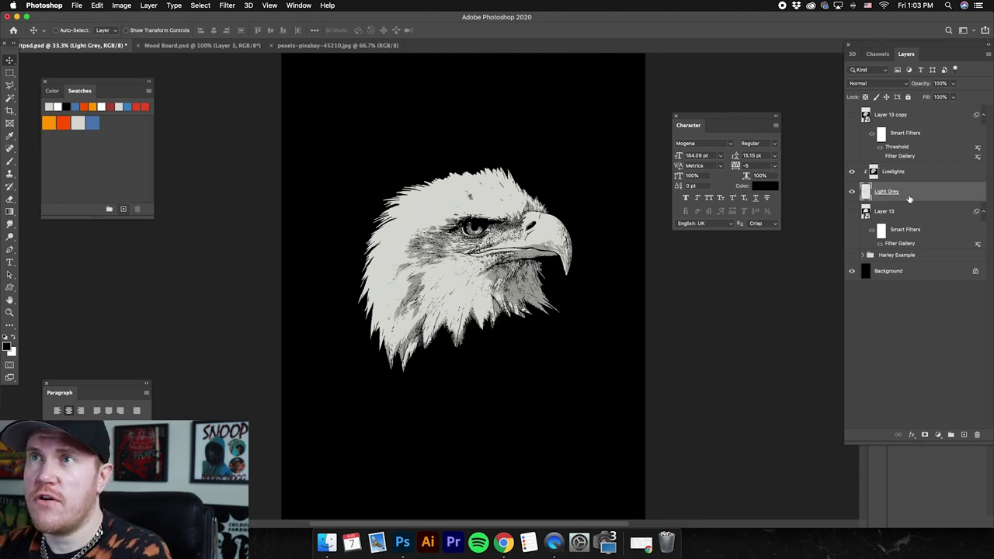
click(148, 5)
mouse_move(194, 16)
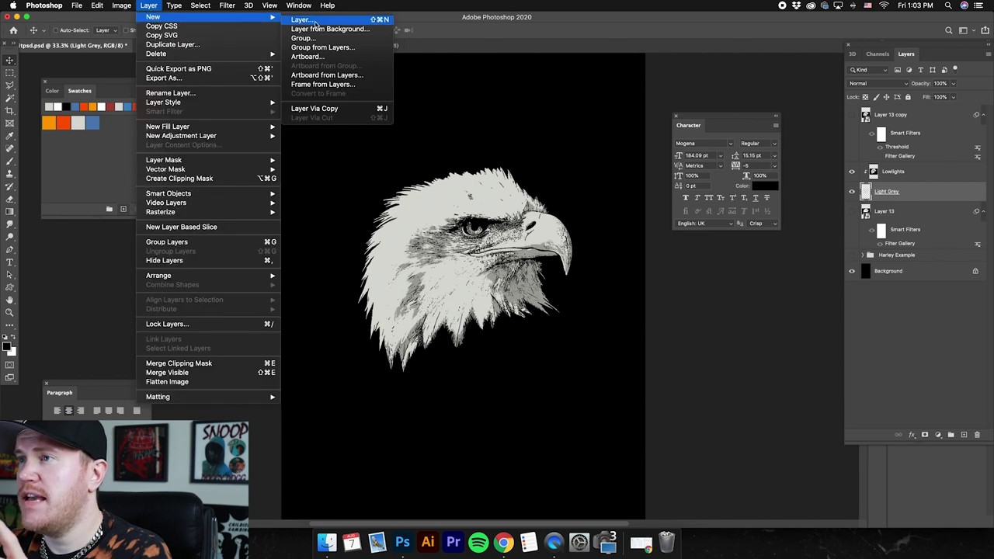
click(328, 21)
click(581, 244)
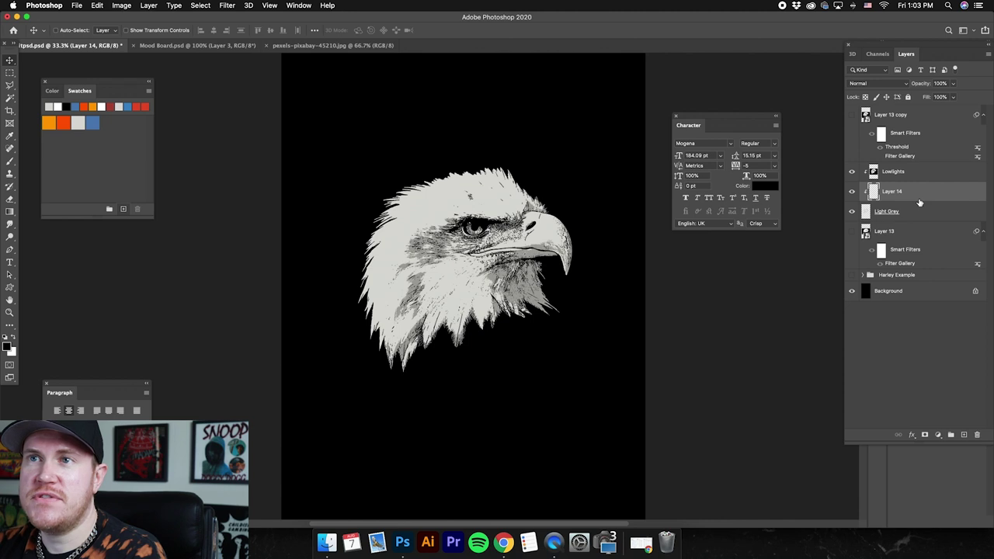
Step: Paint orange over the eagle's beak with the Brush tool
click(49, 122)
click(8, 162)
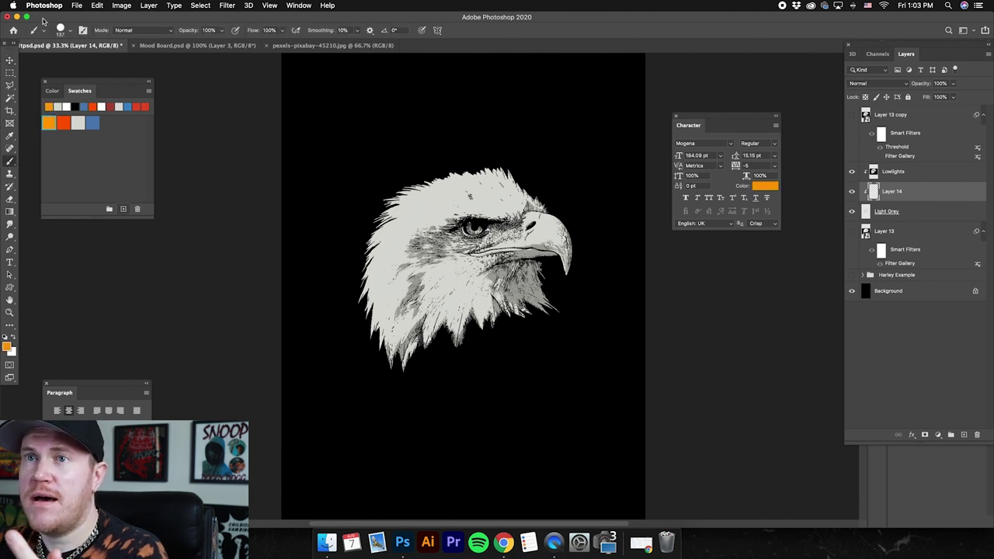
click(69, 31)
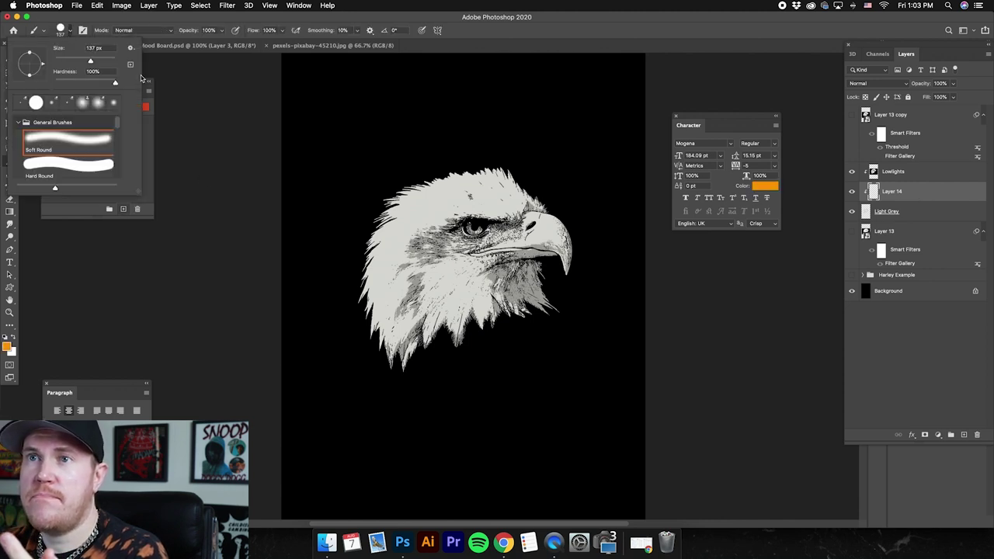
click(6, 164)
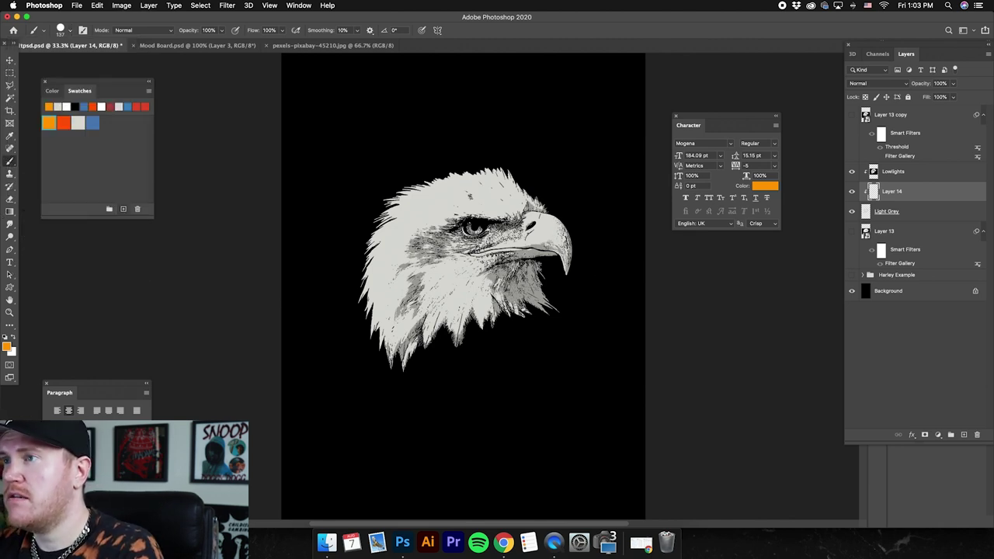
drag(566, 237, 568, 280)
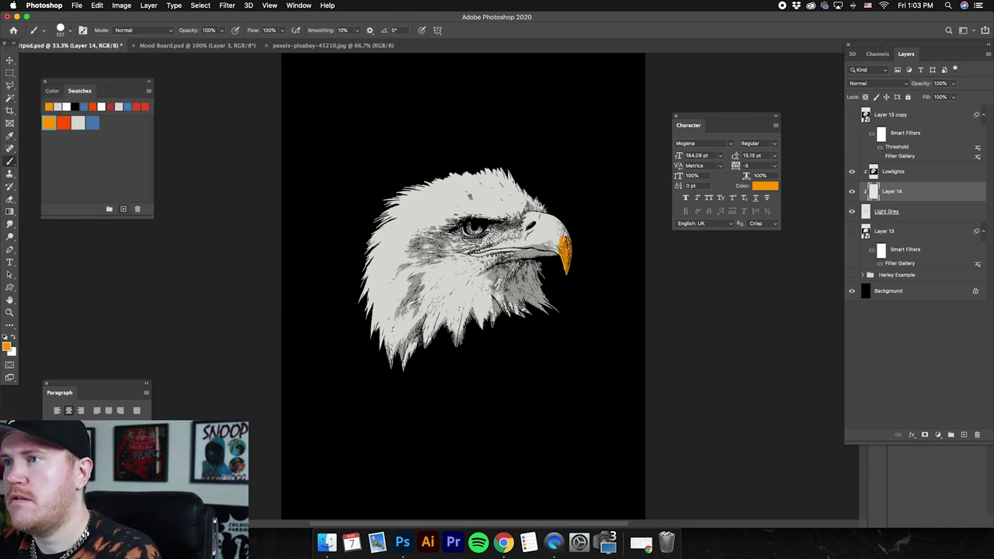
scroll(564, 247, up, 5)
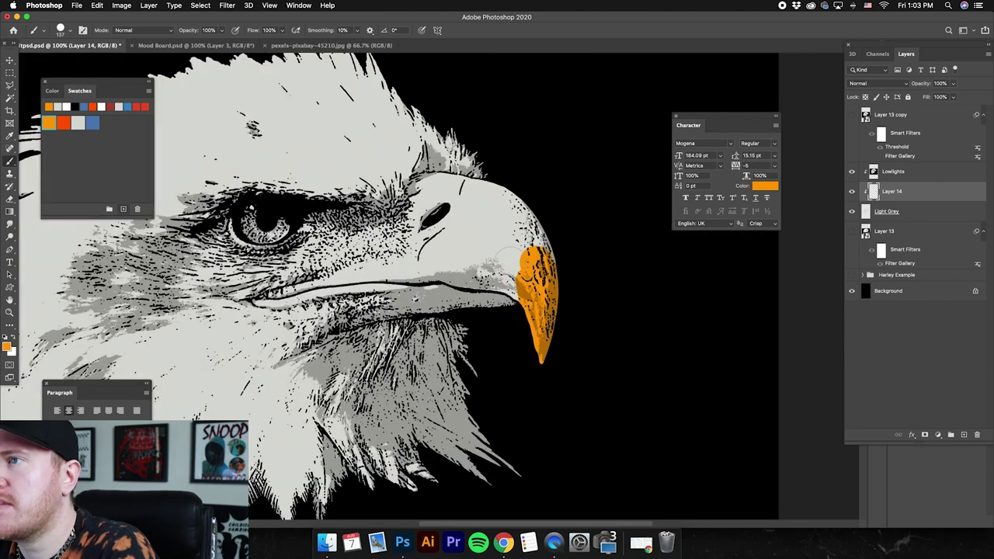
mouse_move(504, 252)
mouse_down()
mouse_move(538, 222)
mouse_move(568, 255)
mouse_move(493, 222)
mouse_up()
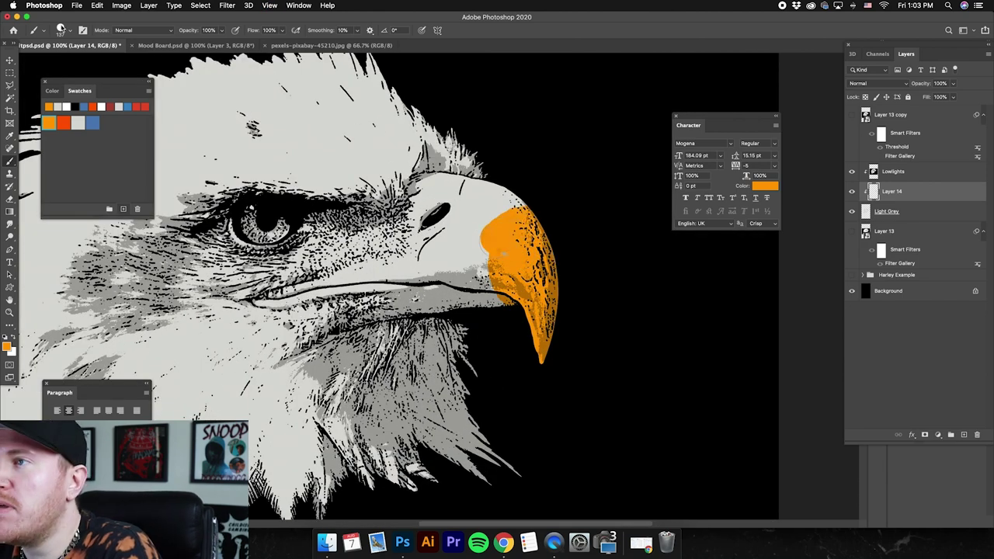
Step: Shrink the brush to 63 px and paint orange by the nostril and along the upper beak
click(60, 30)
drag(98, 48, 87, 48)
click(457, 213)
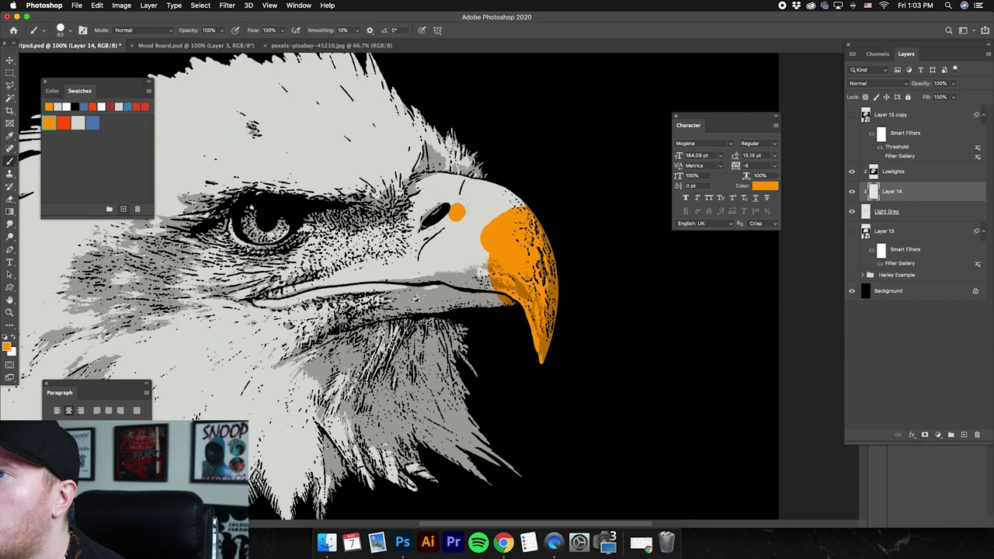
scroll(458, 212, left, 3)
mouse_move(537, 198)
mouse_down()
mouse_move(587, 216)
mouse_move(528, 214)
mouse_move(526, 246)
mouse_move(547, 309)
mouse_move(512, 268)
mouse_move(526, 219)
mouse_move(503, 250)
mouse_move(452, 269)
mouse_move(491, 278)
mouse_move(536, 309)
mouse_up()
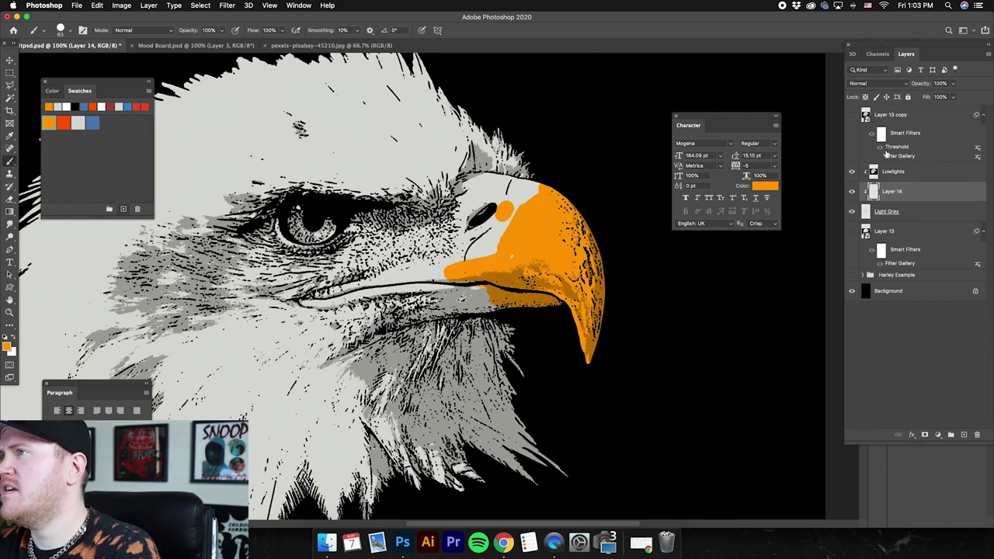
click(852, 117)
Step: Disable Layer 13 copy's Threshold filter and lower its opacity to reveal the colour photo
click(908, 121)
click(880, 148)
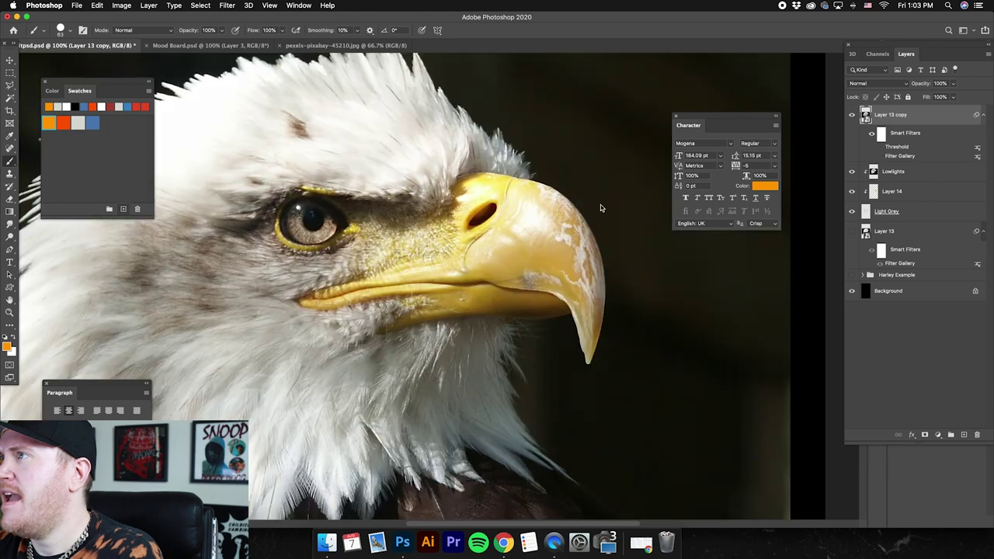
mouse_move(955, 83)
mouse_down()
mouse_move(922, 98)
mouse_move(963, 96)
mouse_up()
click(852, 114)
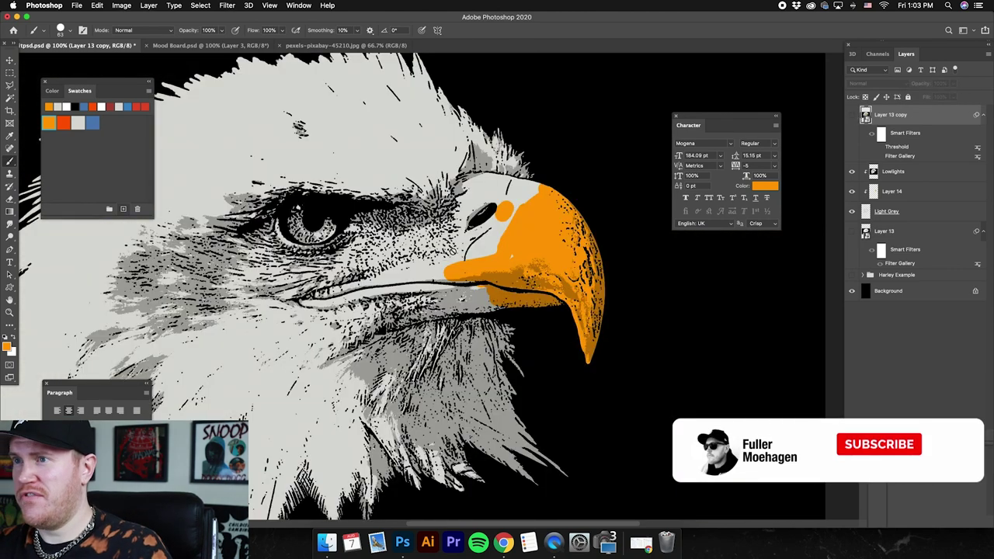
Step: Paint orange along the beak's edges using the faint colour photo as a guide
click(893, 191)
mouse_move(438, 278)
mouse_down()
mouse_move(302, 302)
mouse_move(356, 273)
mouse_move(373, 242)
mouse_move(395, 231)
mouse_move(380, 258)
mouse_up()
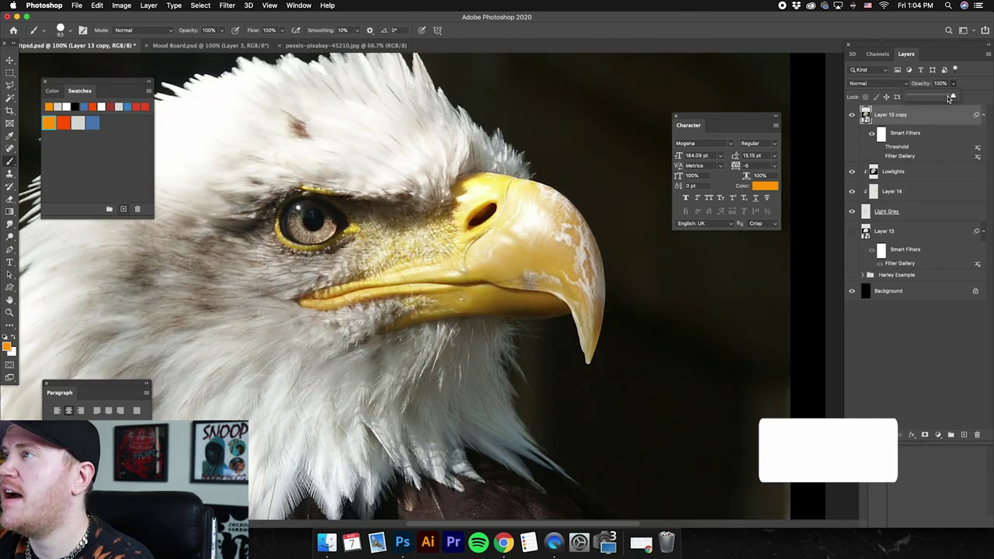
mouse_move(938, 97)
mouse_down()
mouse_move(919, 96)
mouse_move(935, 96)
mouse_up()
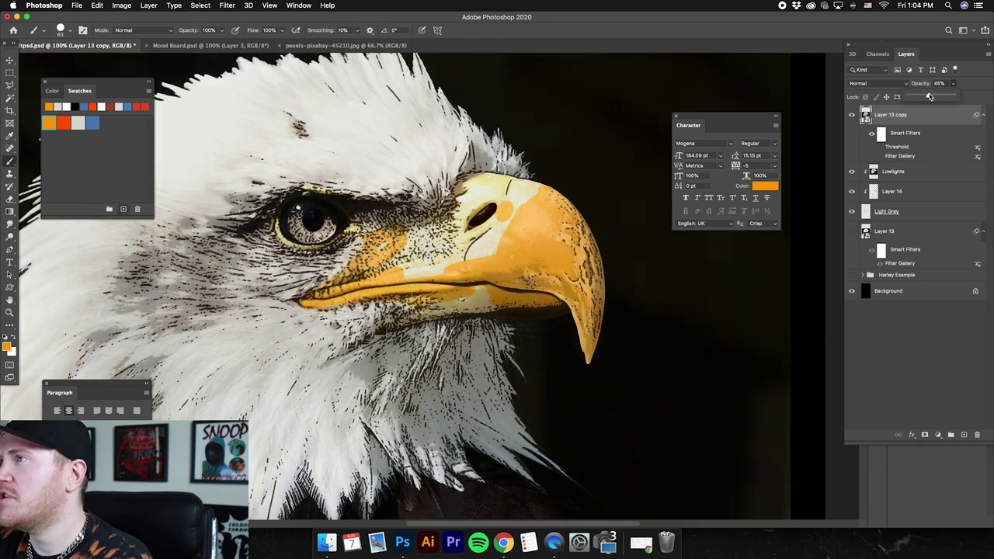
click(925, 194)
mouse_move(497, 233)
mouse_down()
mouse_move(540, 182)
mouse_move(492, 185)
mouse_up()
Step: Undo the last beak strokes and shrink the brush to about 31 px
key(super+z)
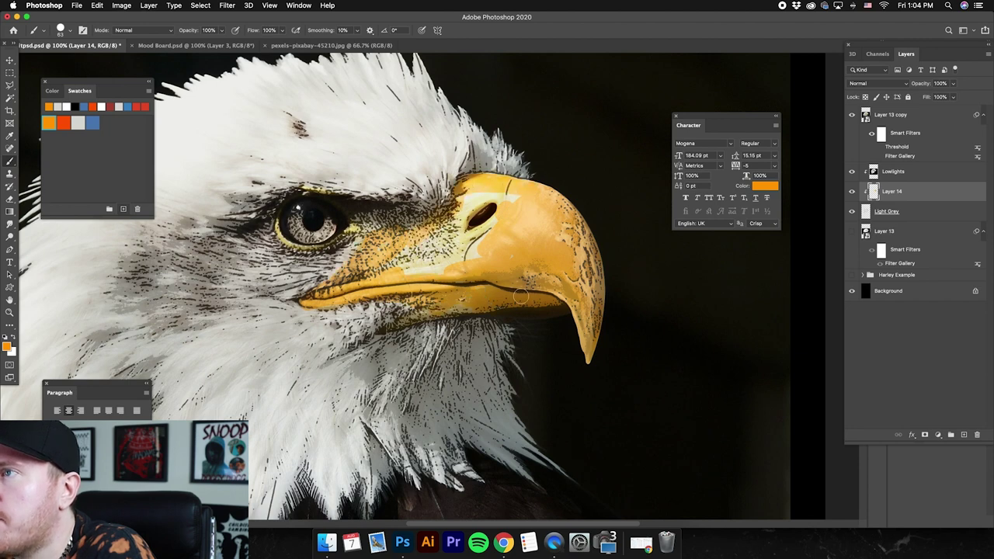
key(super+shift+z)
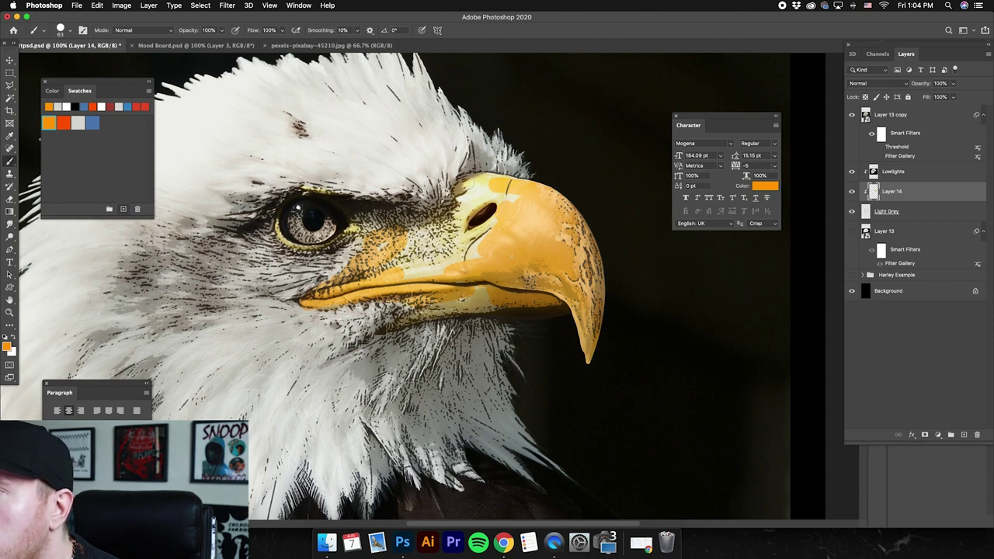
key(super+z)
key(super+z)
key(super+z)
key(super+z)
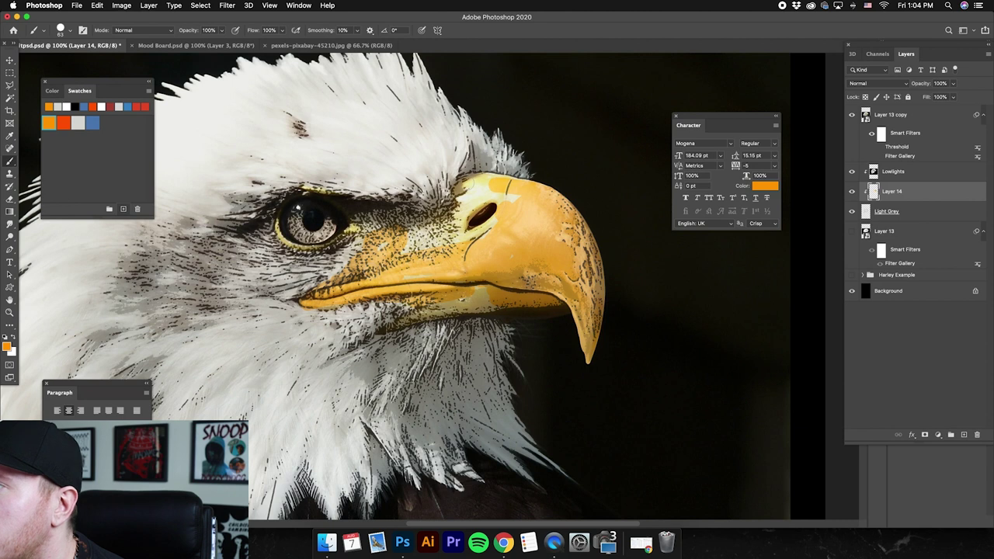
key(super+z)
key(super+z)
key(super+z)
key(super+z)
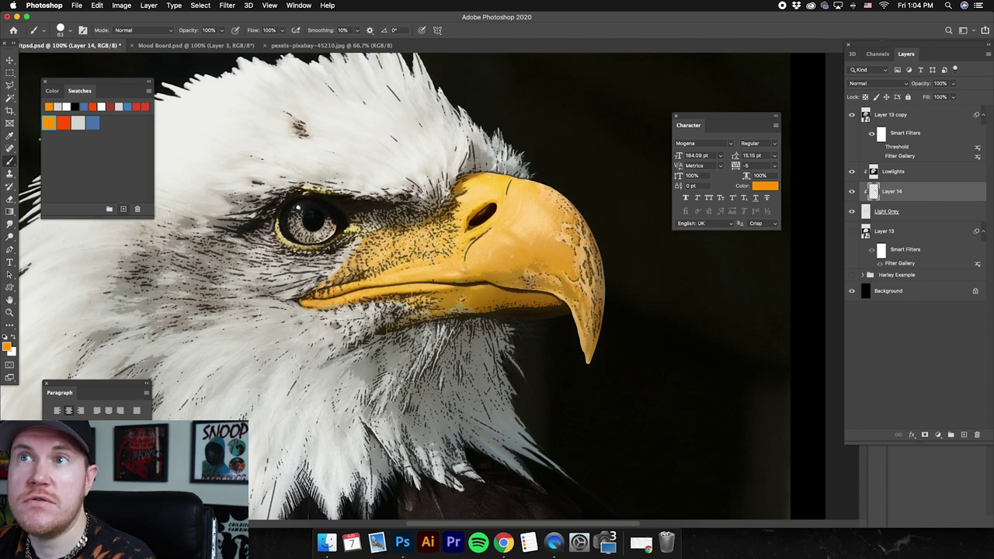
click(70, 30)
drag(77, 62, 66, 60)
key(Return)
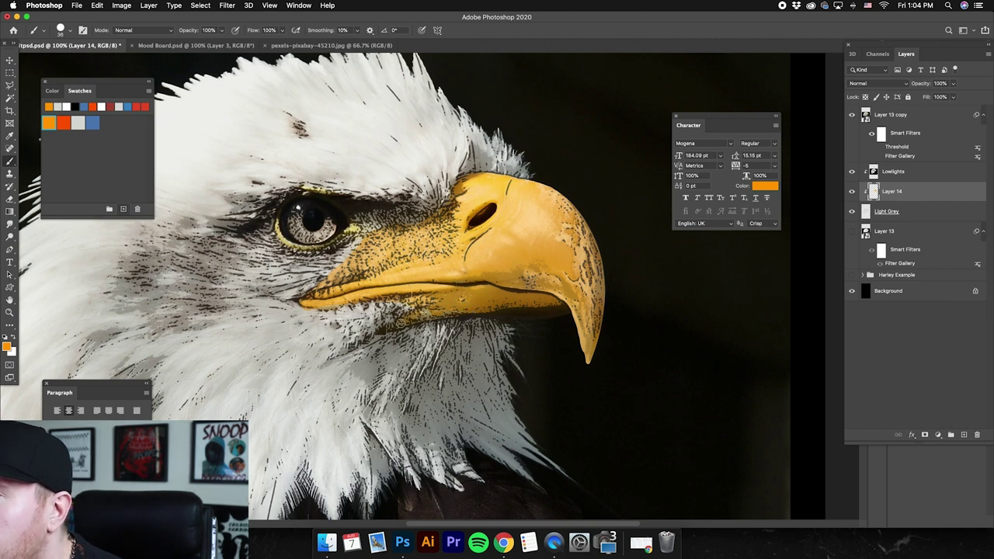
Step: Enlarge the eraser to 43 px and toggle Layer 14 to compare the eye with and without colour
click(9, 199)
click(69, 31)
drag(72, 52, 153, 138)
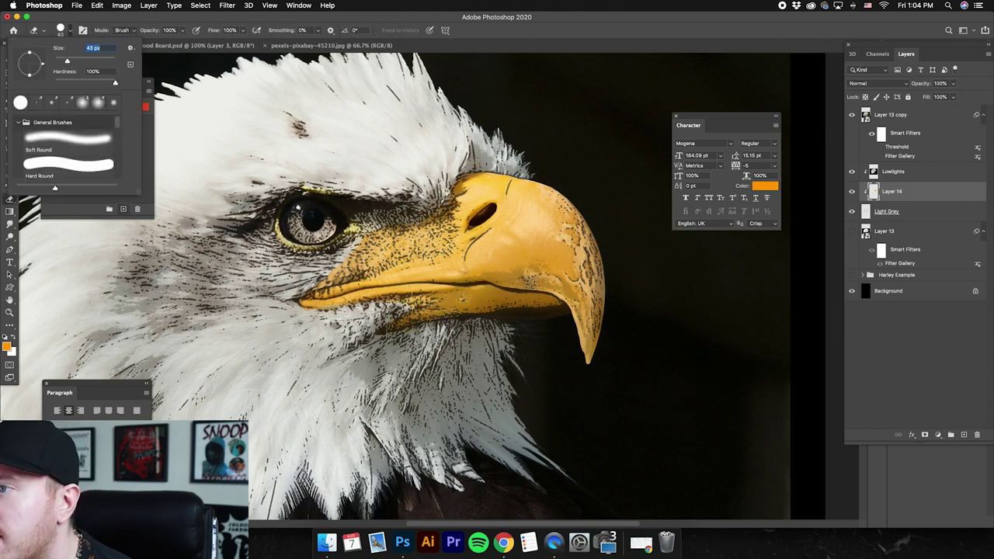
click(408, 331)
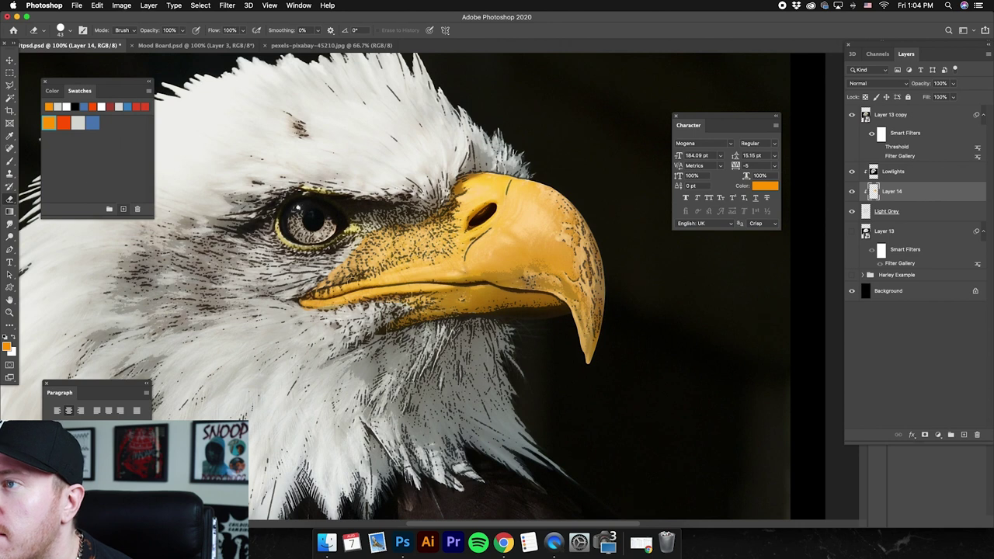
click(9, 161)
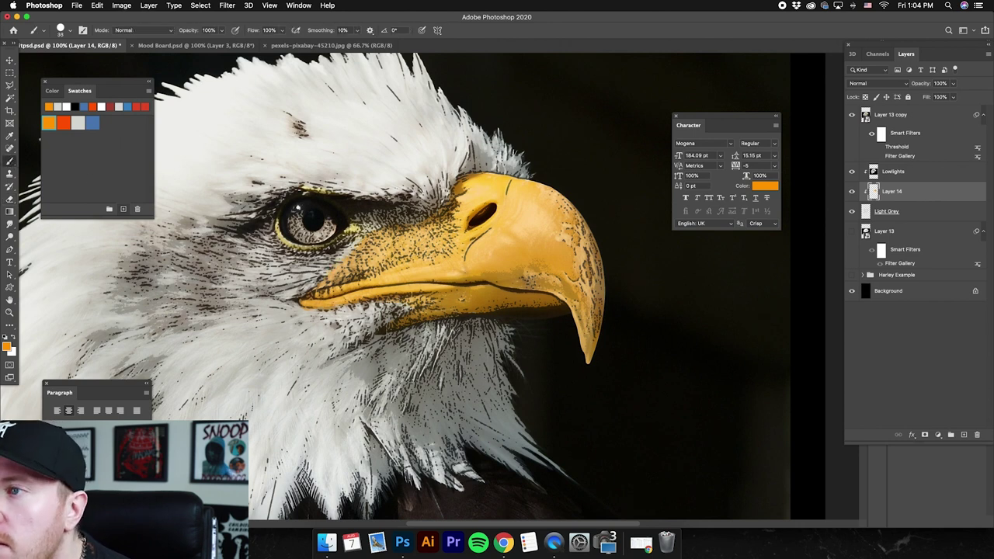
click(9, 199)
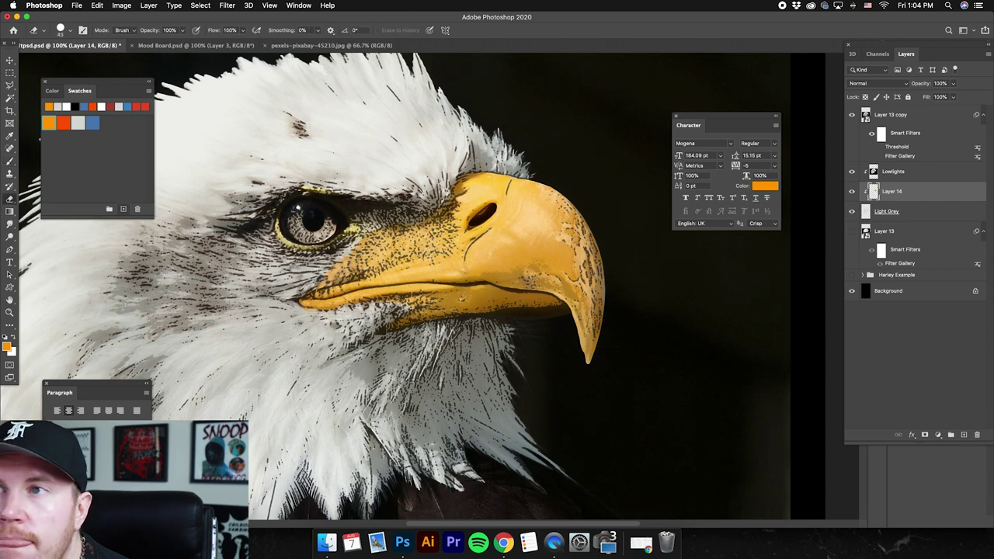
click(9, 160)
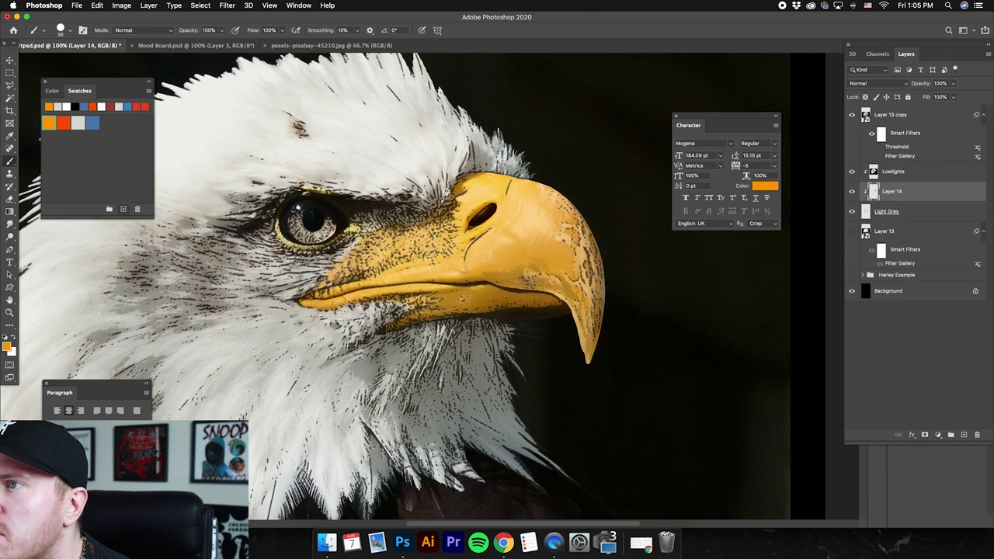
click(852, 192)
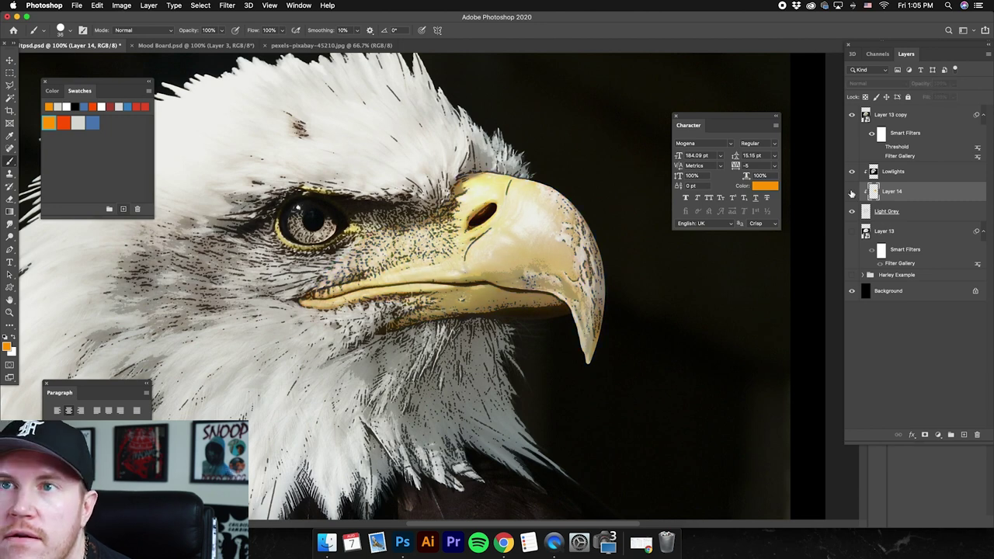
click(852, 192)
key(e)
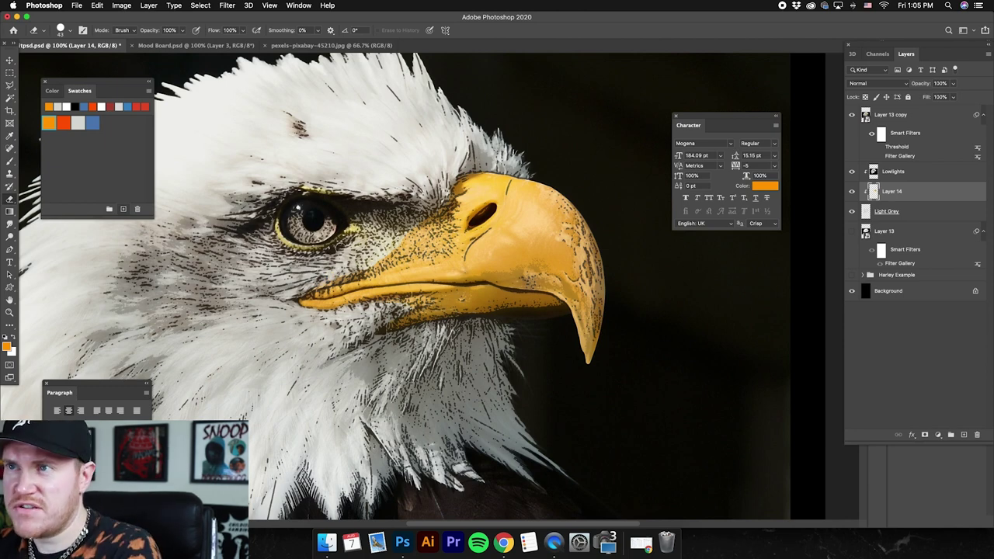
key(b)
Step: Paint orange around the eagle's eye with a 27 px brush
drag(340, 230, 397, 230)
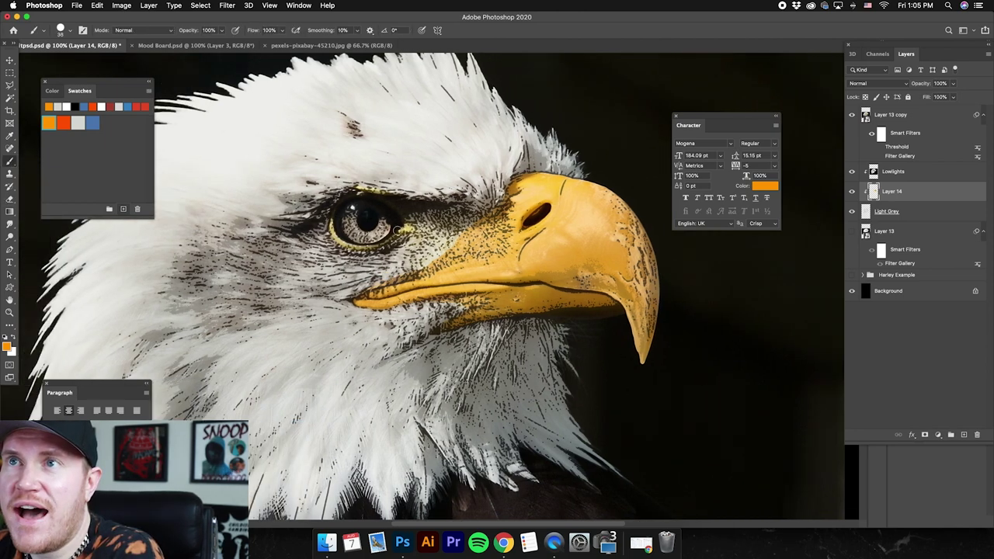
click(70, 30)
drag(65, 61, 63, 61)
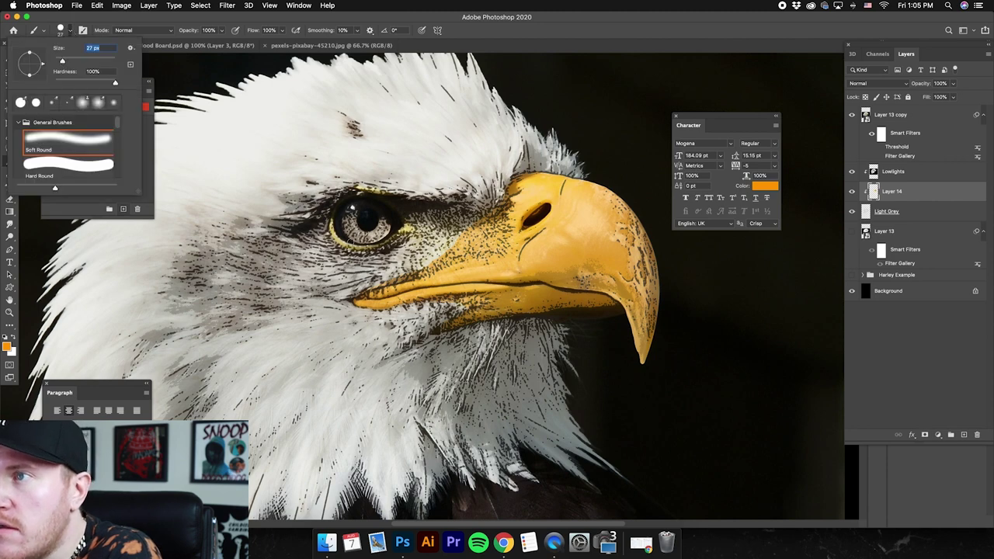
click(334, 211)
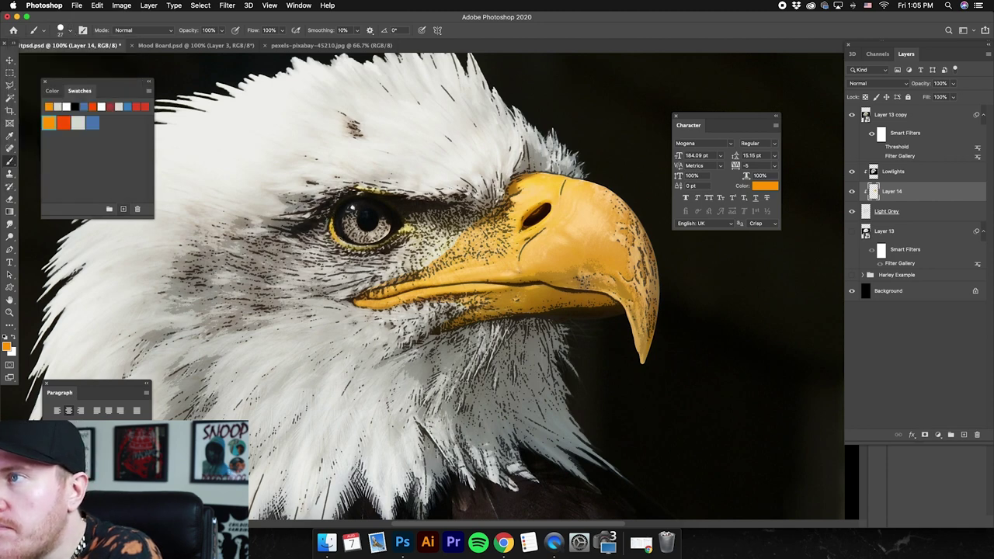
mouse_move(345, 245)
mouse_down()
mouse_move(382, 243)
mouse_move(407, 228)
mouse_move(394, 210)
mouse_up()
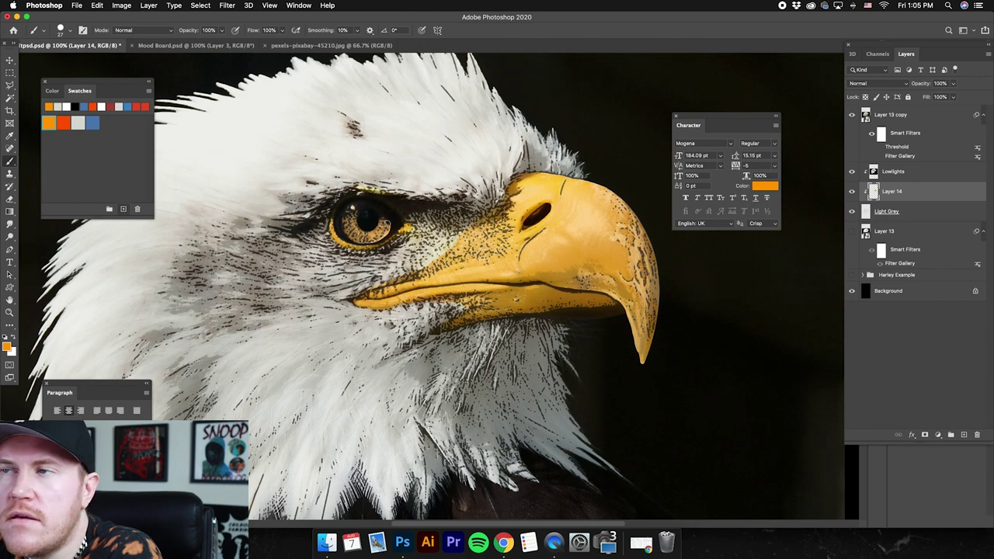
Step: Clean up the edges of the eye colouring with a 19 px eraser
click(10, 198)
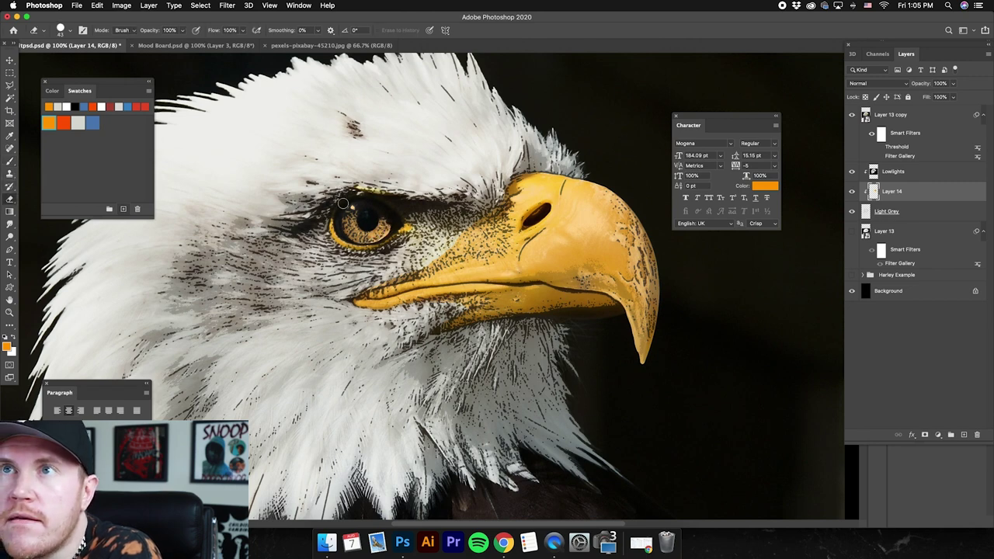
click(70, 31)
drag(67, 61, 60, 60)
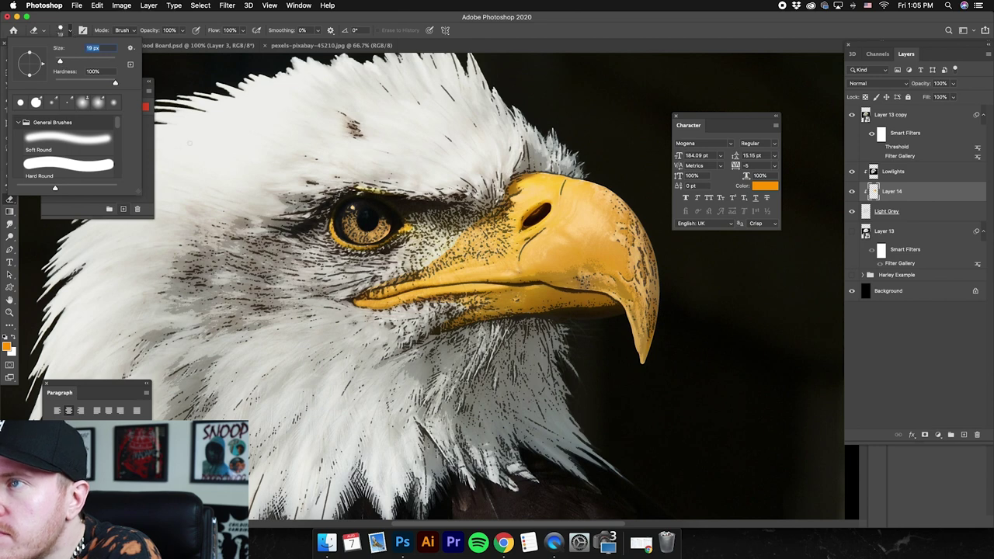
key(Return)
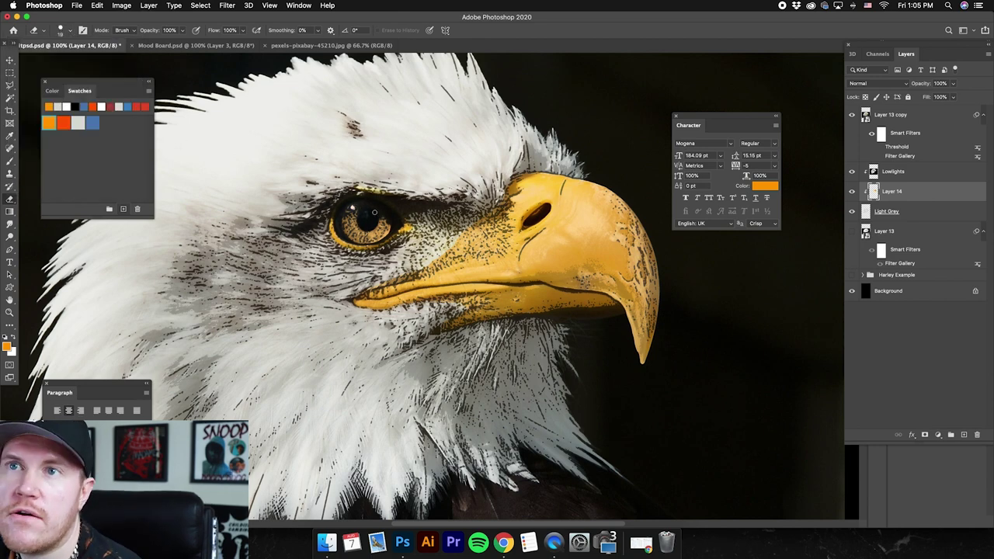
key(b)
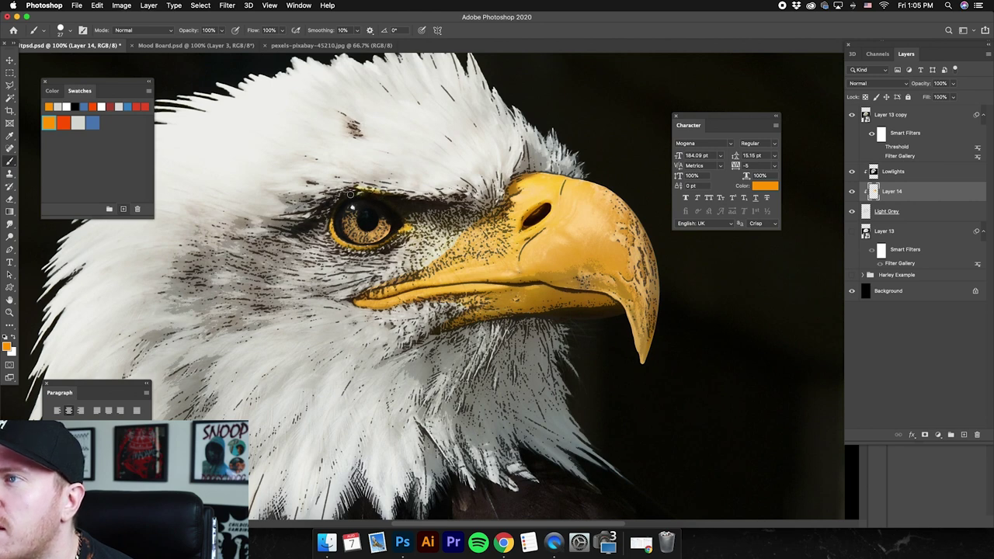
click(9, 199)
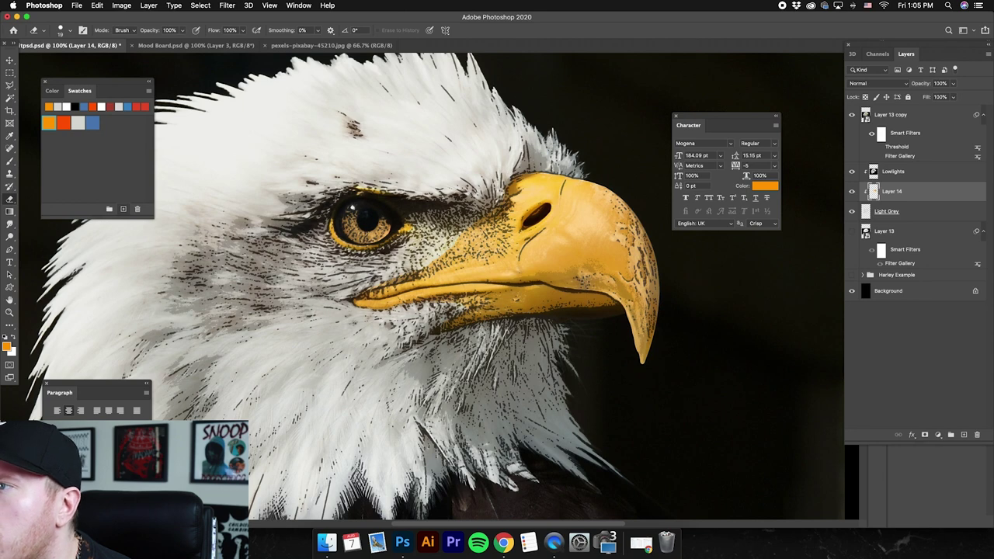
scroll(464, 281, right, 3)
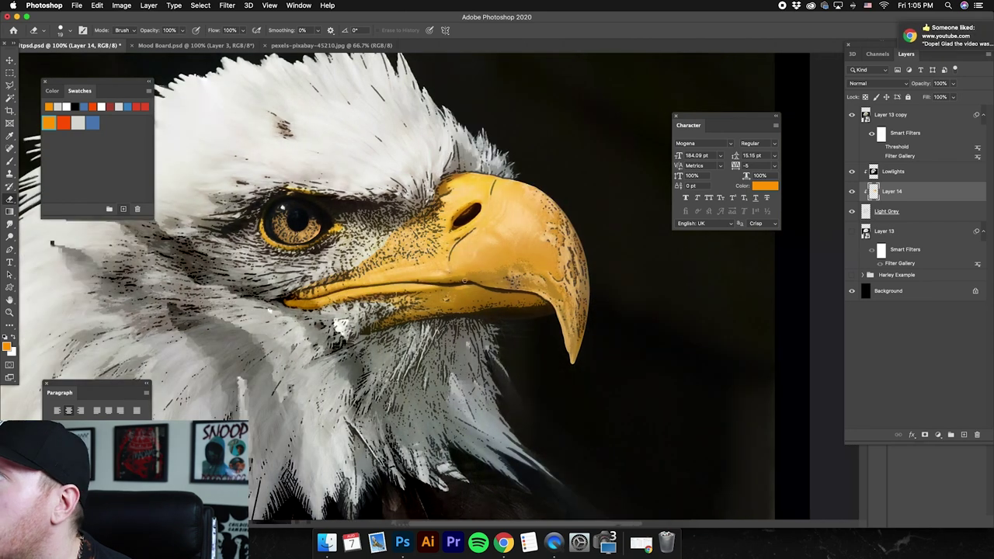
click(9, 161)
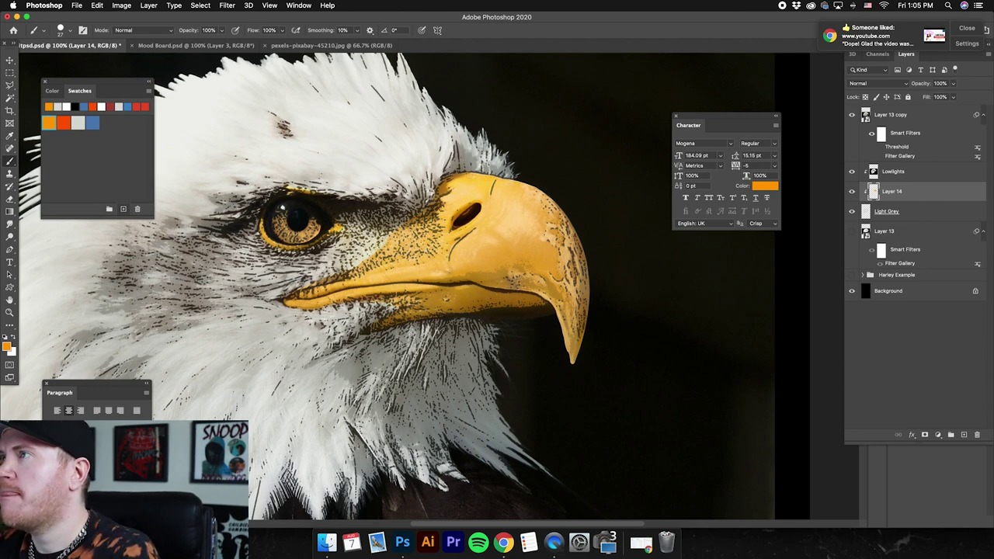
key(super+minus)
key(super+minus)
Step: Hide Layer 13 copy to inspect the coloured eagle, then show it and its Threshold filter again
click(852, 114)
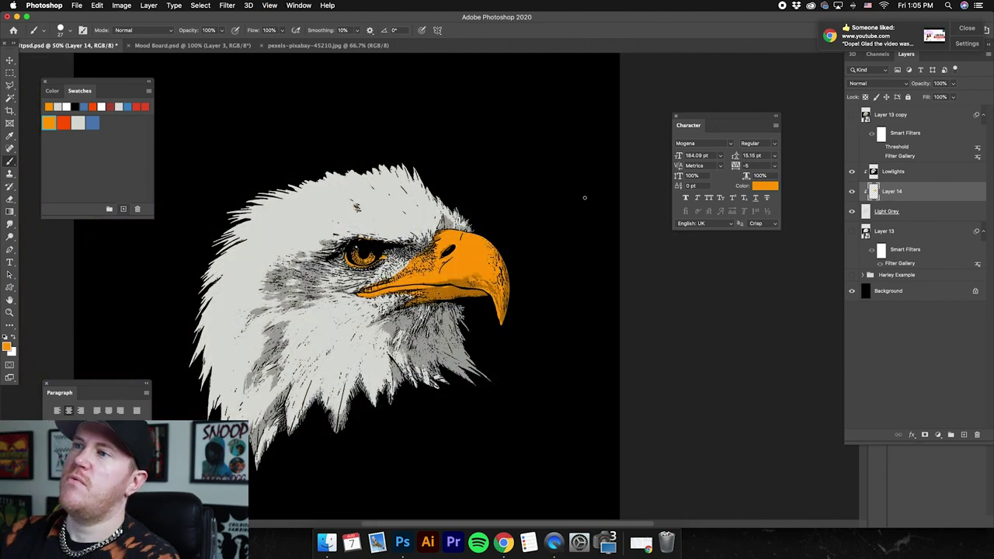
key(super+minus)
key(super+minus)
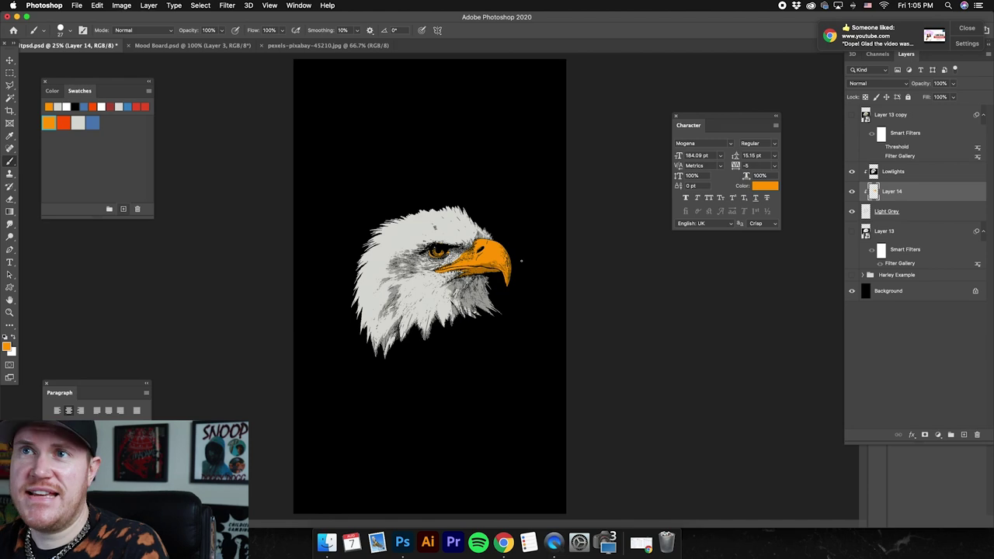
click(9, 60)
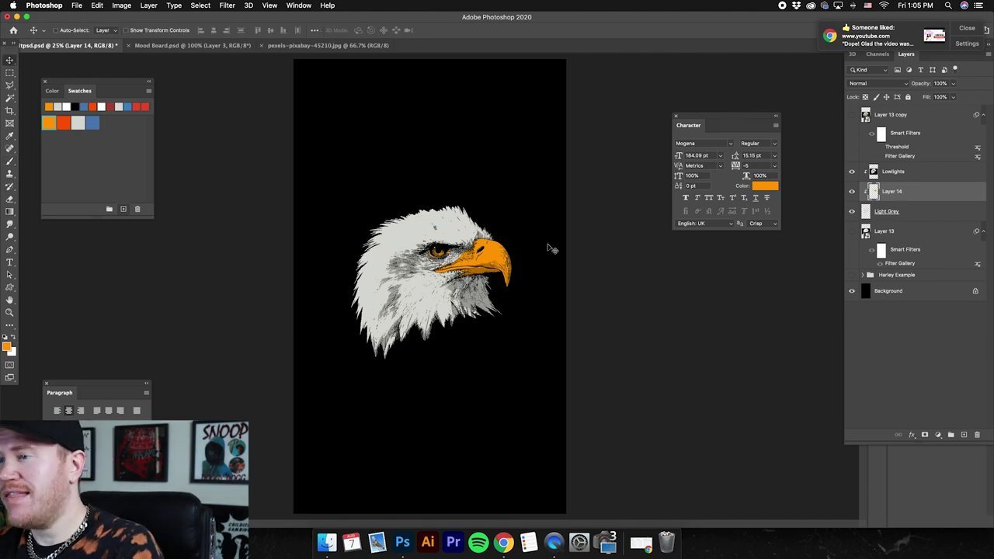
key(super+plus)
key(super+plus)
key(super+plus)
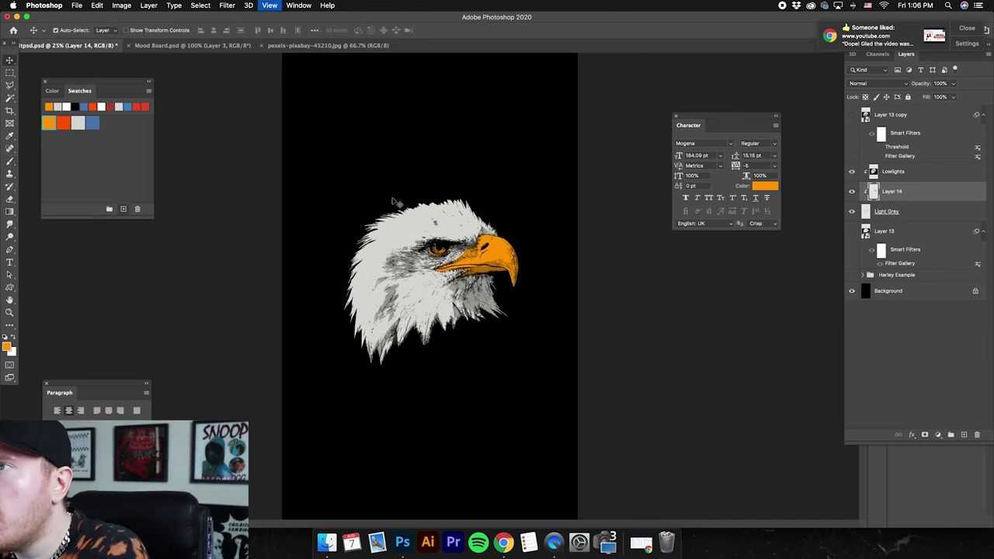
key(e)
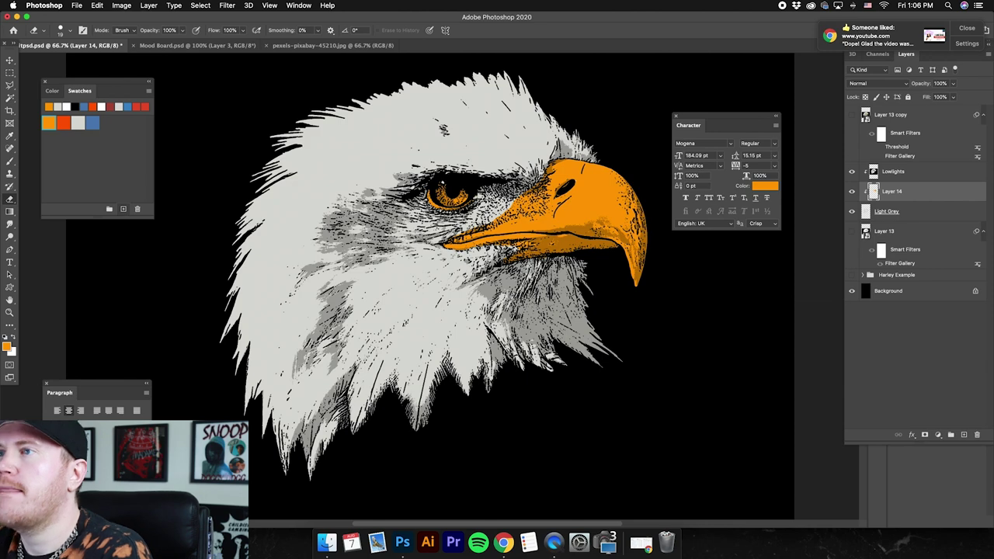
key(super+minus)
key(super+minus)
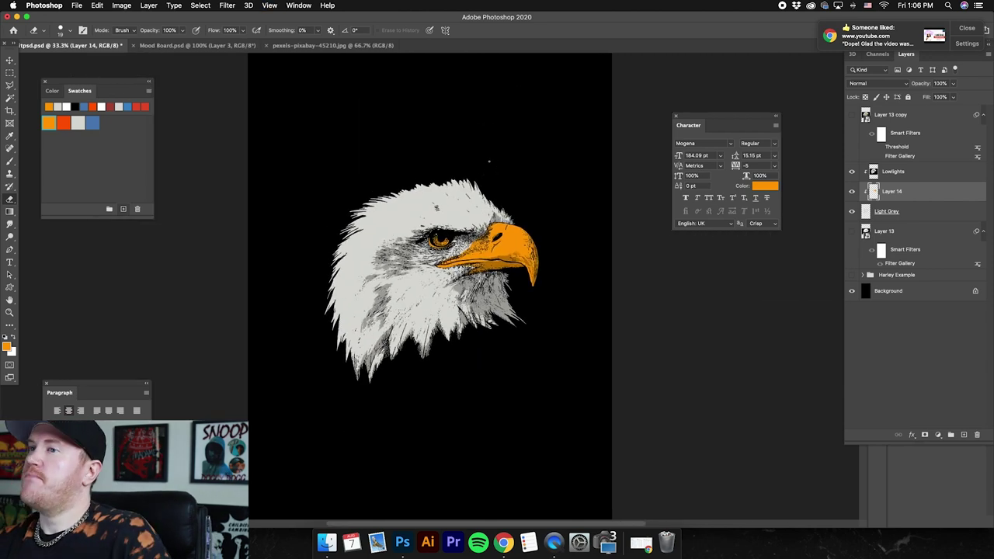
scroll(512, 202, down, 2)
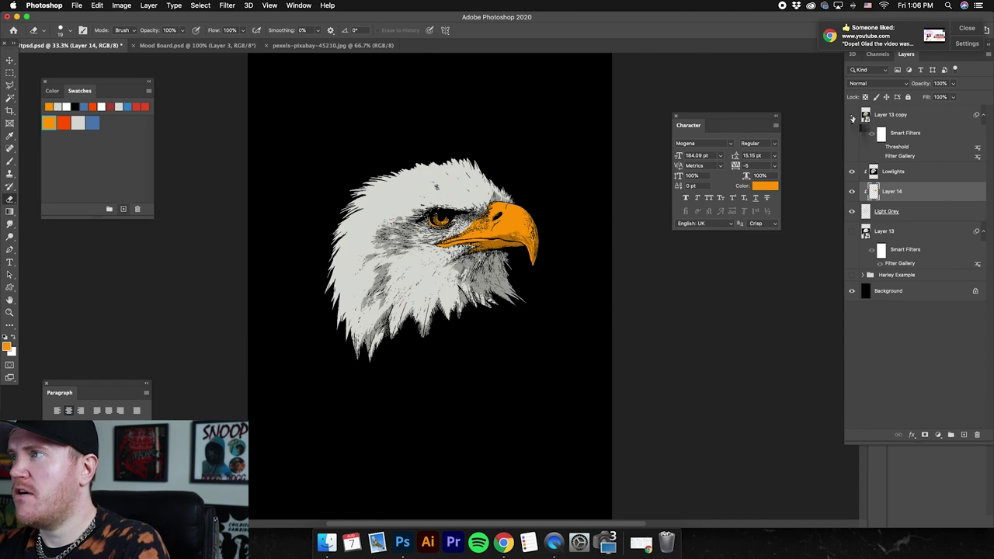
click(920, 121)
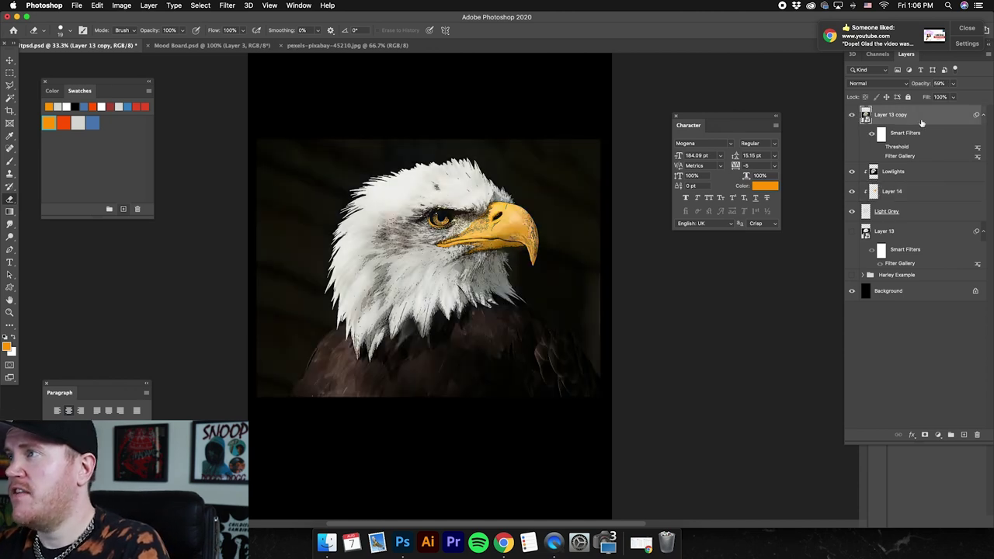
click(880, 147)
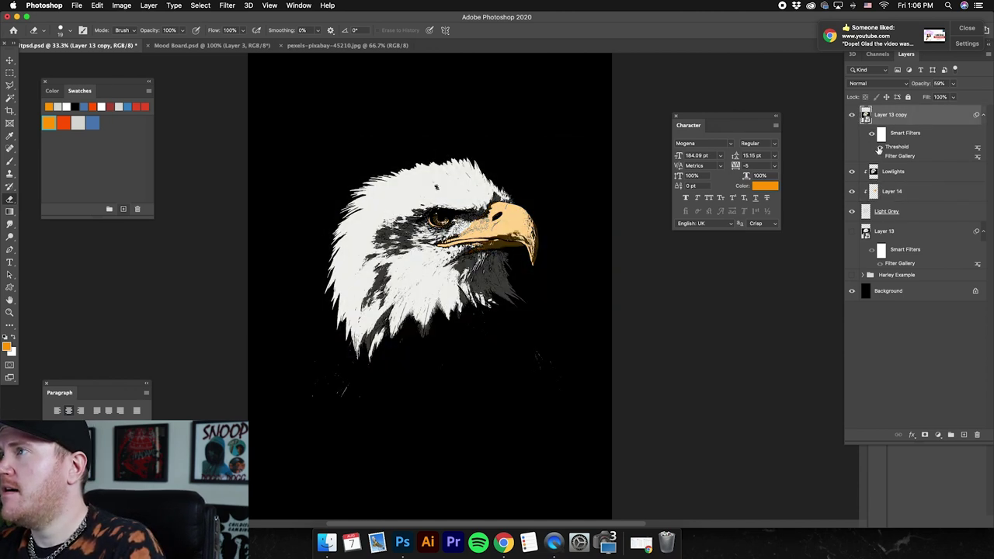
Step: Set Layer 13 copy to 100% opacity and raise its Threshold level to 238
drag(954, 83, 949, 99)
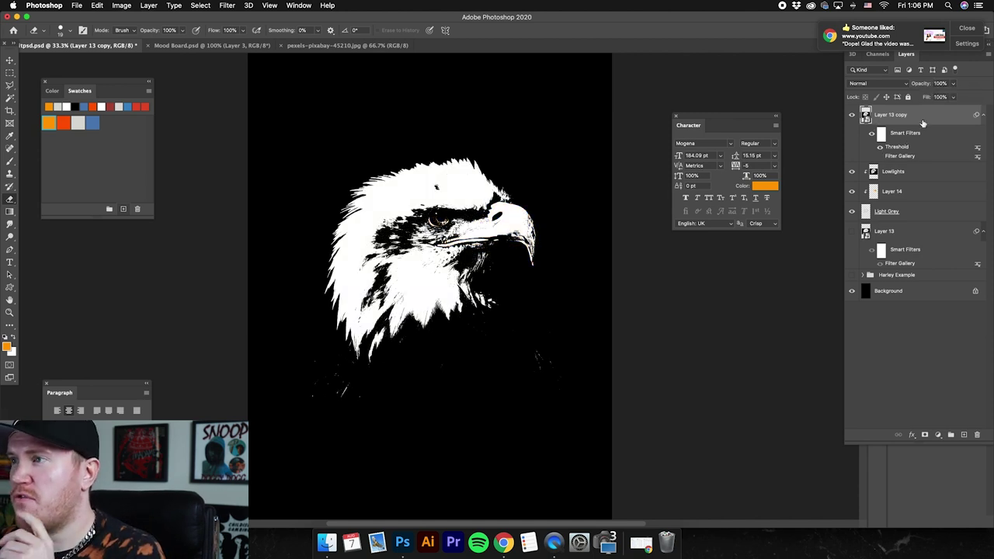
double_click(898, 147)
drag(669, 310, 696, 311)
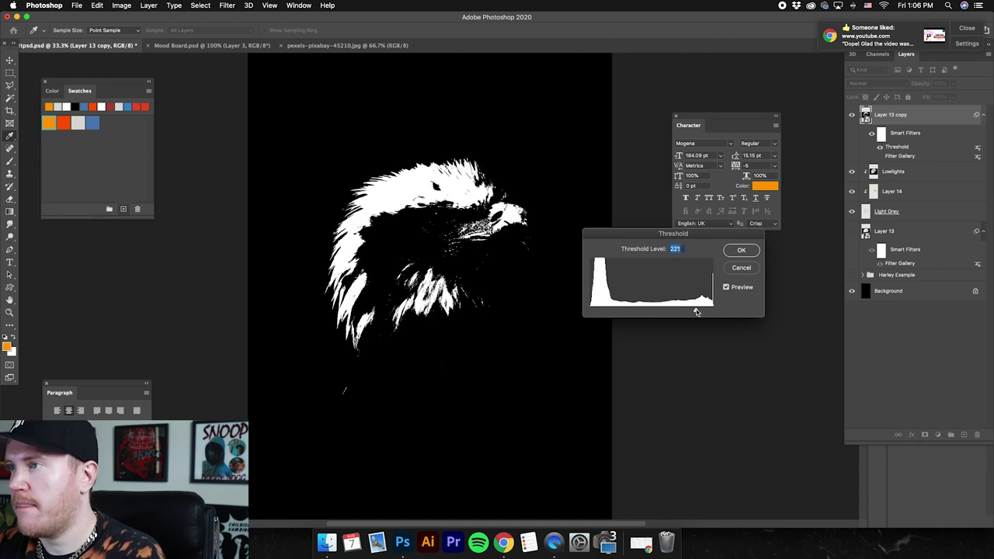
mouse_move(698, 312)
mouse_down()
mouse_move(688, 312)
mouse_move(704, 312)
mouse_up()
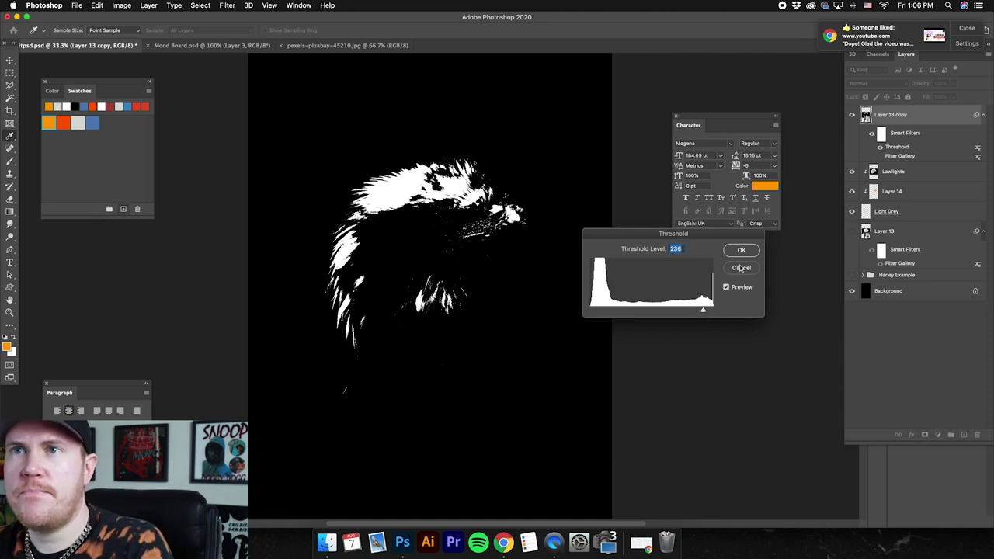
key(Return)
Step: Select the eagle's white areas with the Magic Wand and copy them to a new layer
click(9, 99)
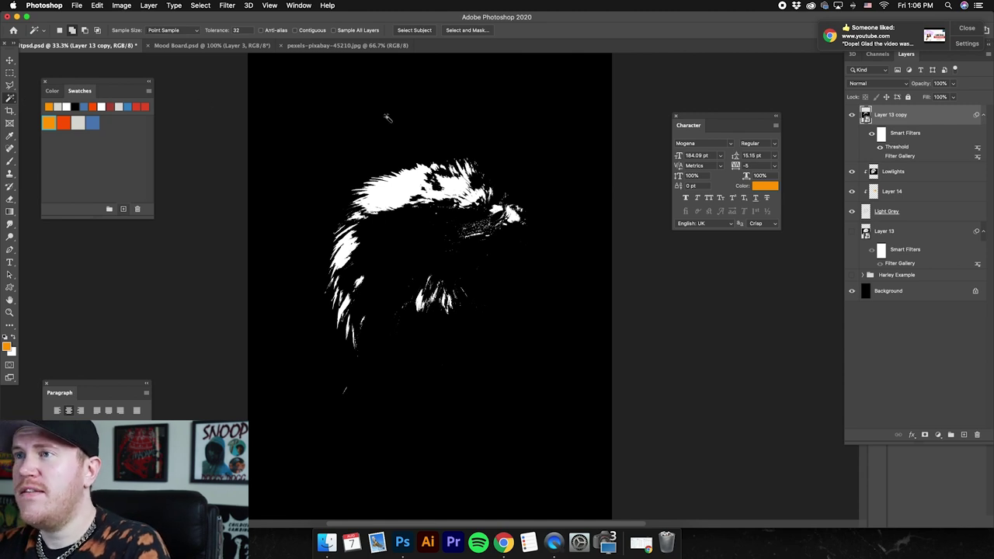
click(393, 195)
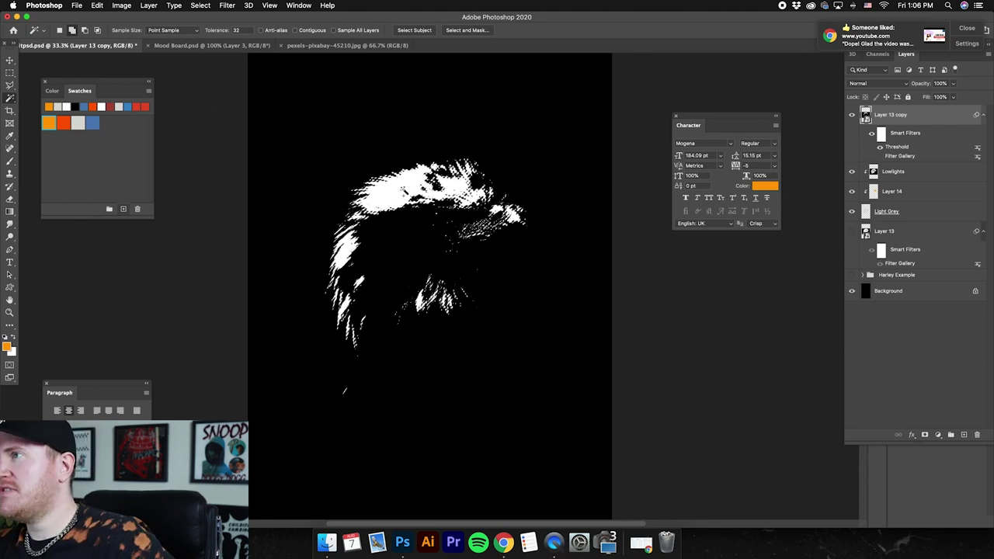
key(ctrl+j)
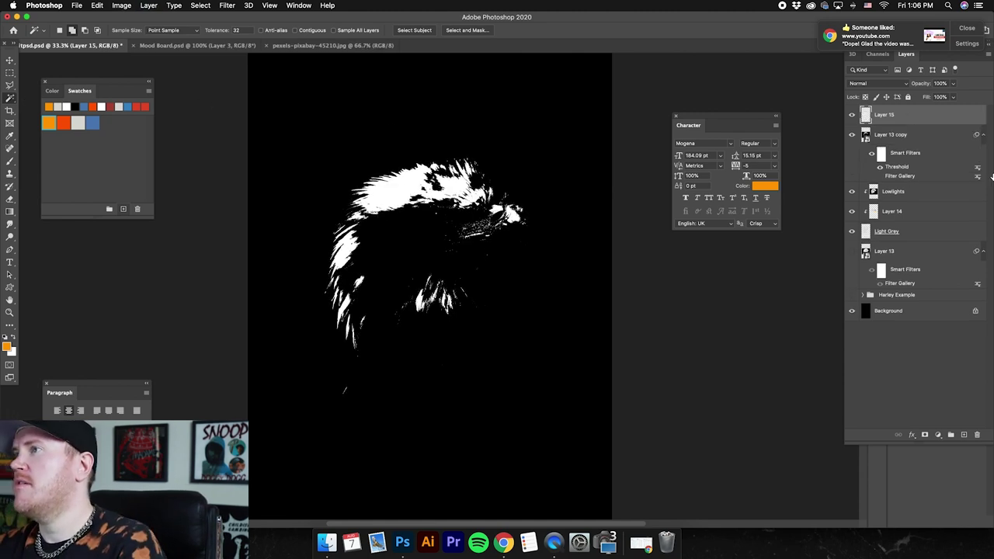
Step: Hide Layer 13 copy and clip Layer 15 just above the Lowlights layer
click(852, 136)
drag(945, 114, 928, 180)
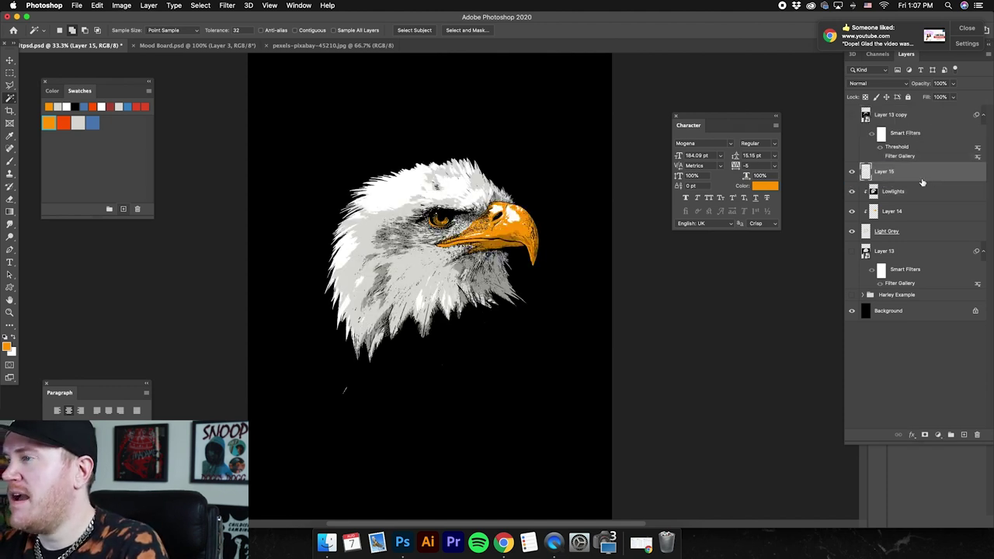
right_click(923, 184)
click(831, 290)
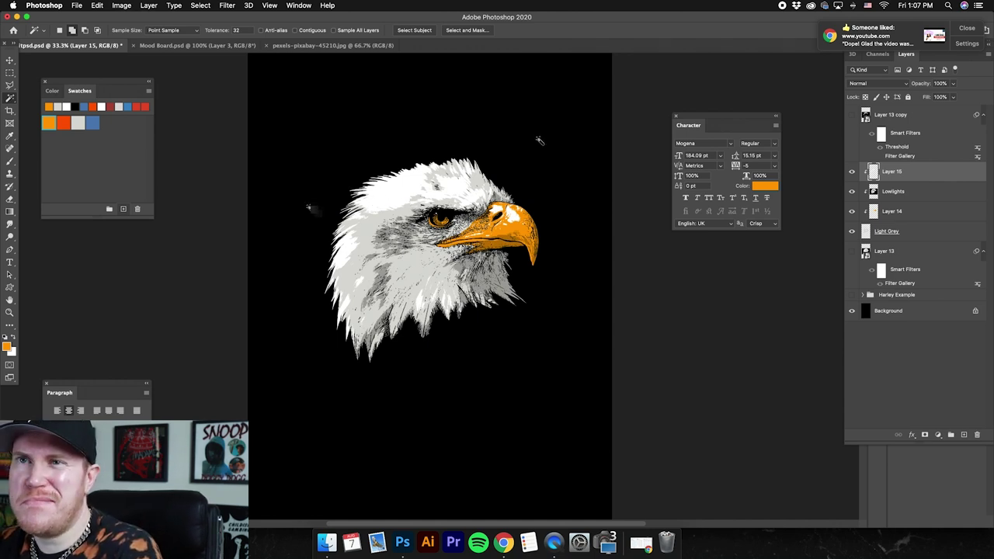
Step: Erase white from the head top and lower feathers at 191 px, then select Layer 13 copy through Layer 13
key(e)
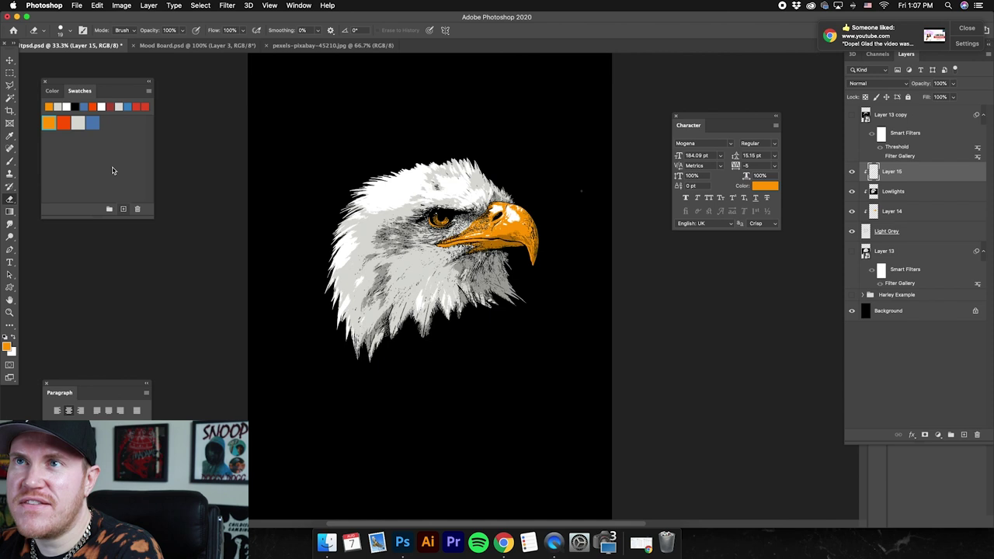
click(70, 31)
drag(91, 62, 100, 61)
click(379, 188)
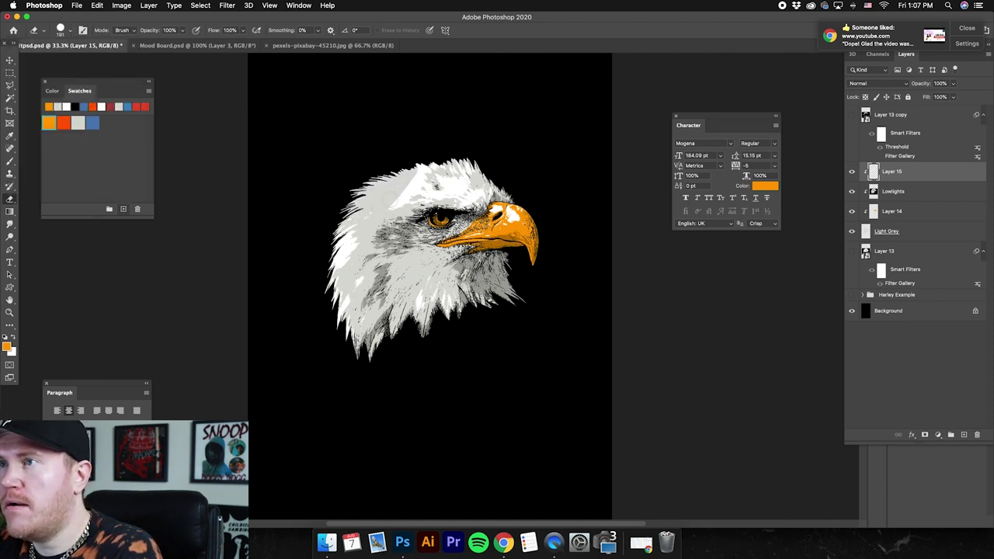
mouse_move(419, 181)
mouse_down()
mouse_move(491, 180)
mouse_move(465, 158)
mouse_move(427, 159)
mouse_move(346, 204)
mouse_move(371, 206)
mouse_move(346, 268)
mouse_up()
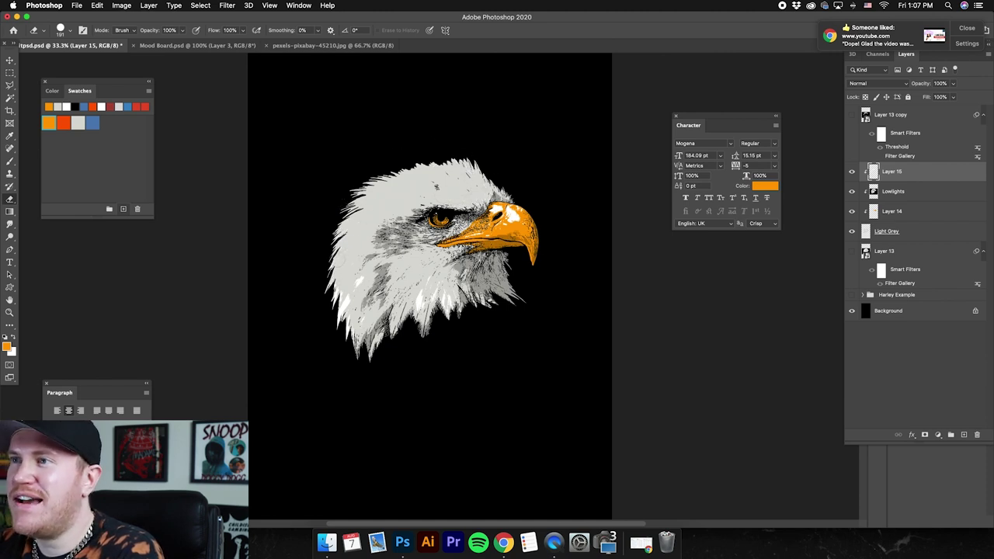
drag(327, 302, 334, 349)
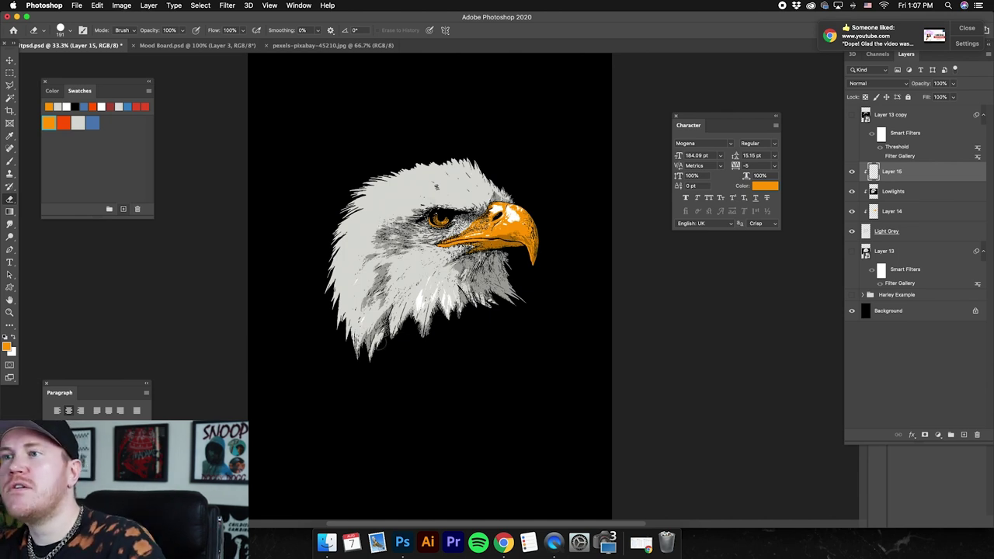
mouse_move(413, 323)
mouse_down()
mouse_move(432, 298)
mouse_move(458, 315)
mouse_move(527, 295)
mouse_up()
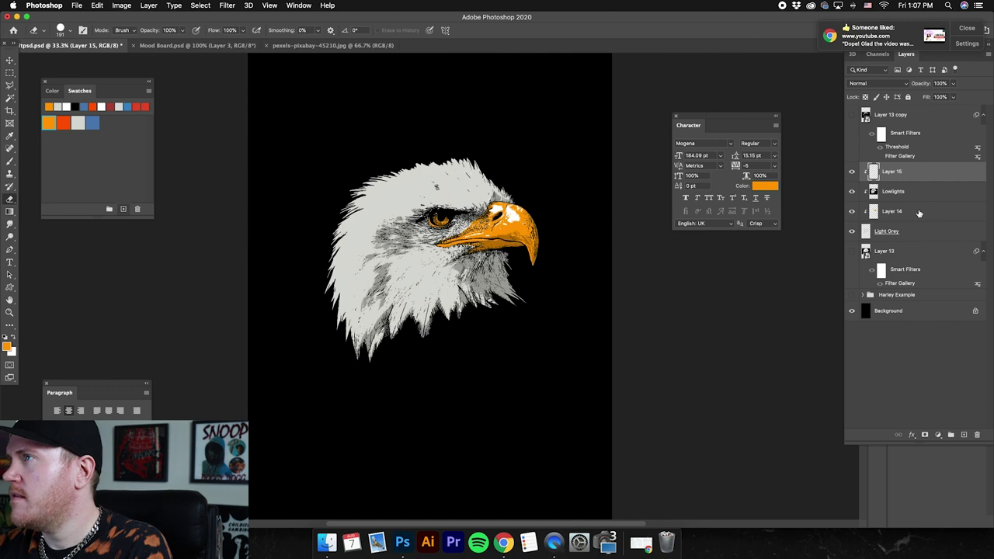
click(916, 251)
shift+click(908, 115)
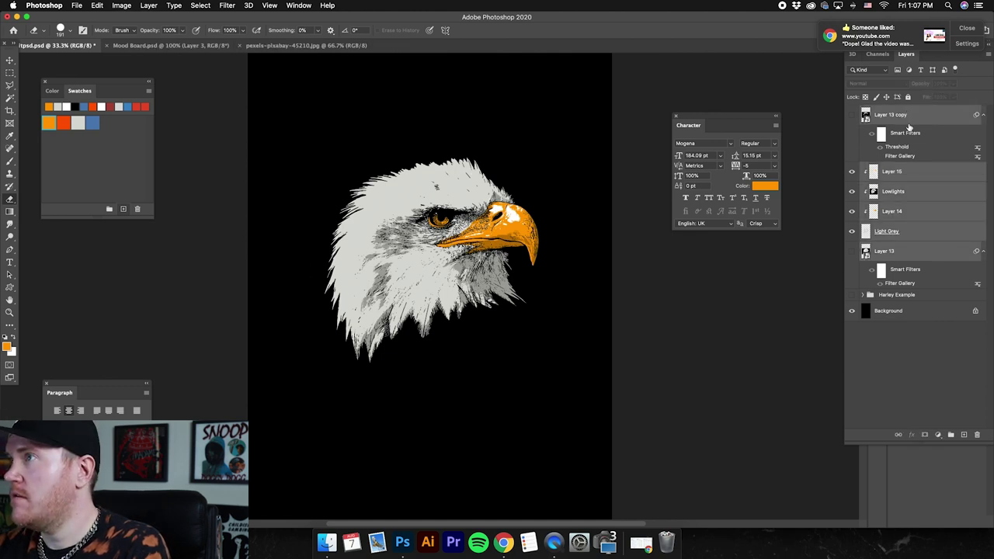
Step: Group the selected eagle layers into Group 6 and compare it against the Harley Example reference
key(super+g)
click(853, 110)
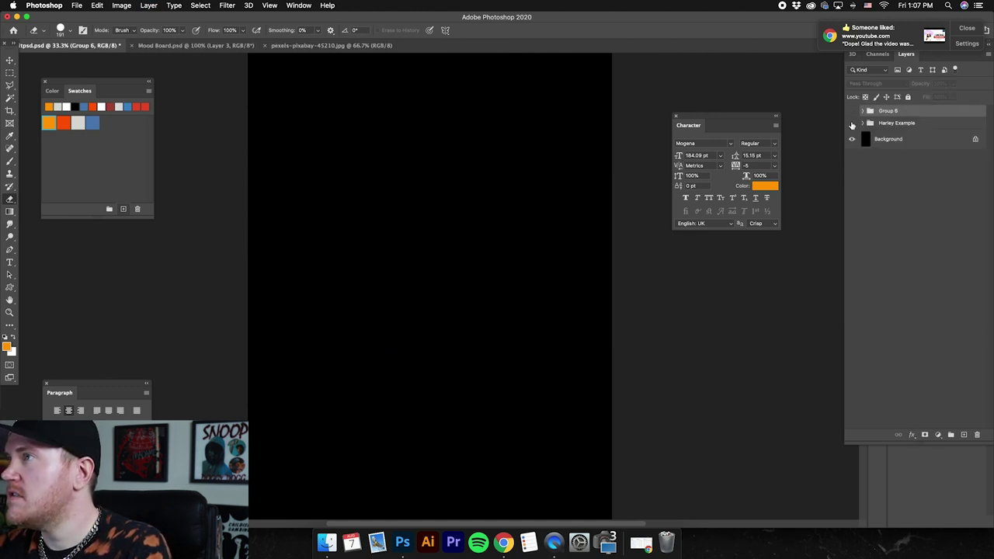
click(852, 123)
click(968, 29)
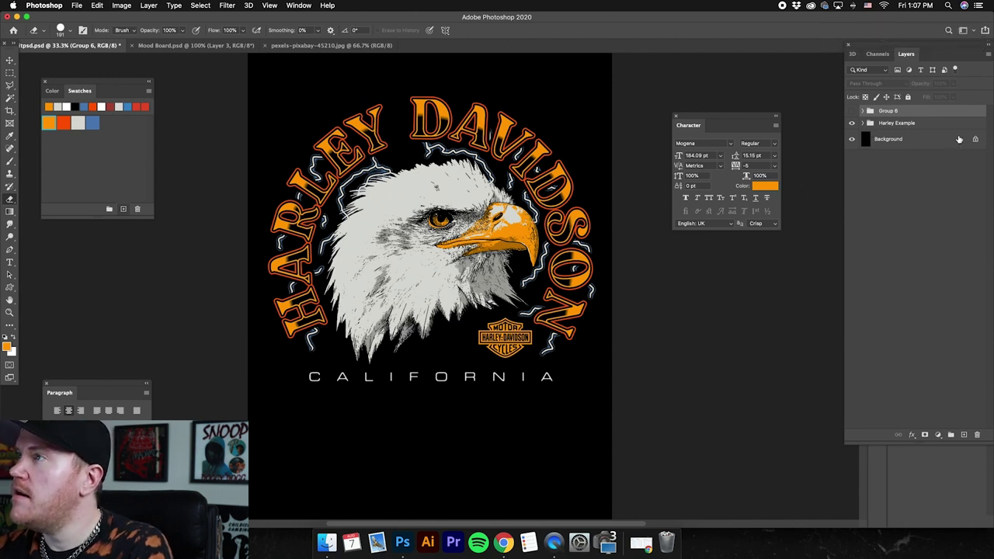
click(853, 123)
click(852, 110)
Step: Expand Group 6 and open the Layer Style settings for Layer 15
click(862, 110)
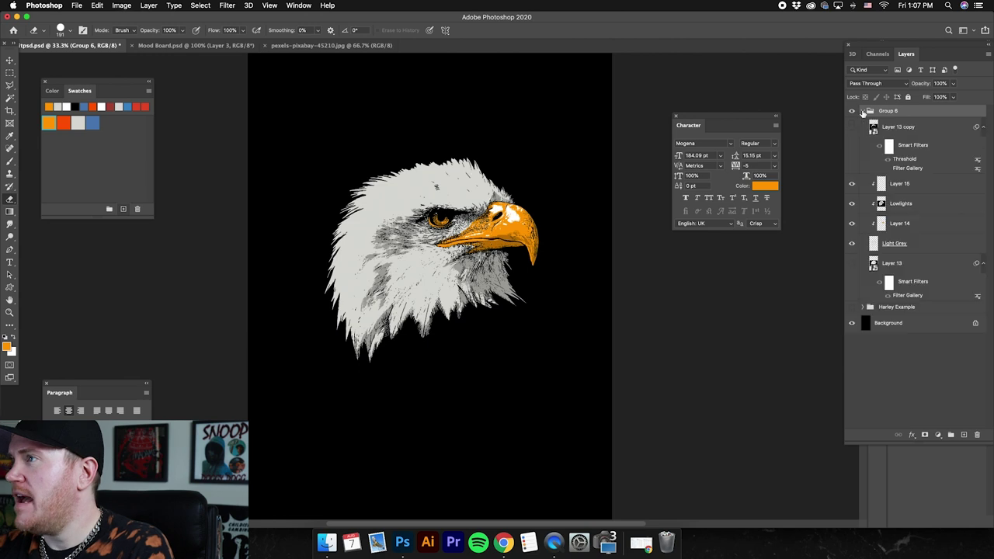
click(926, 194)
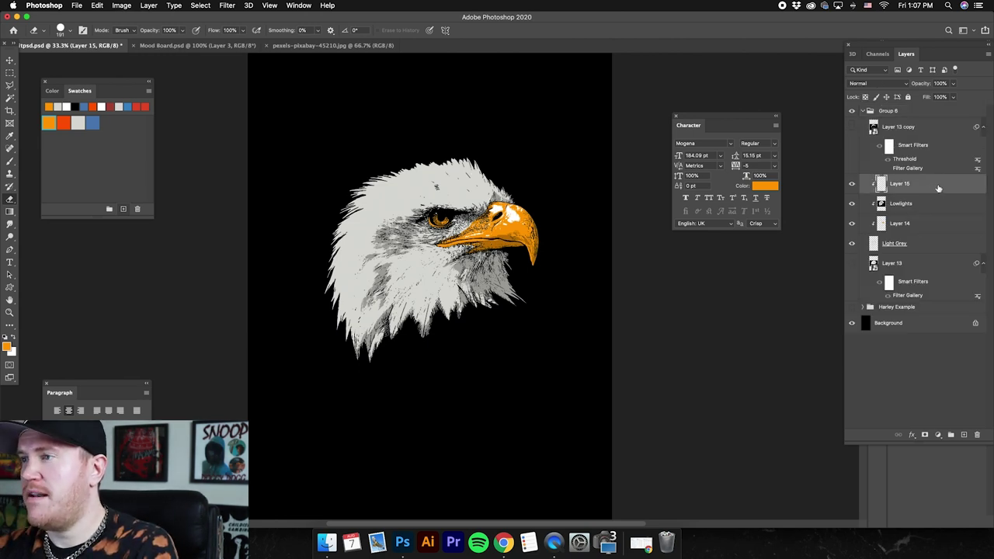
double_click(938, 188)
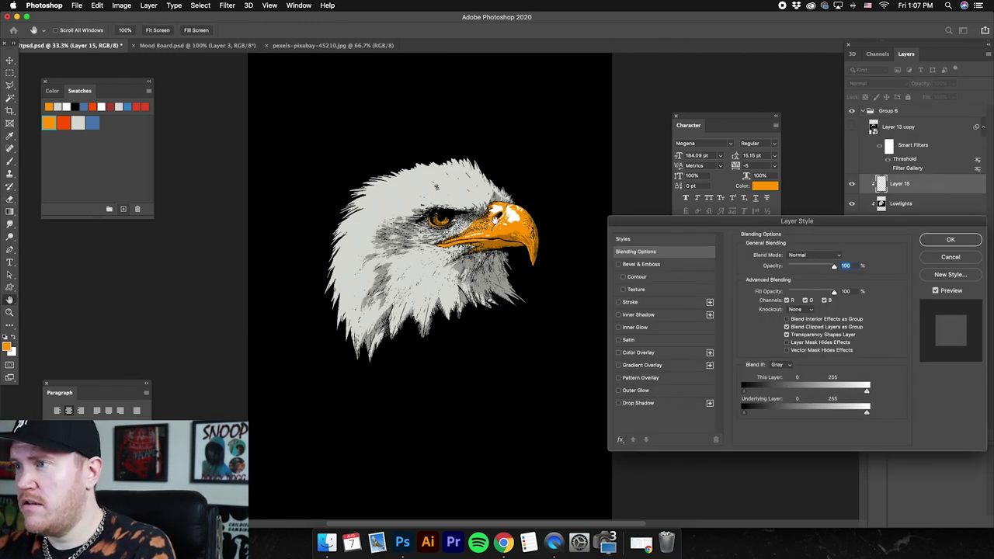
Step: Add a light grey Color Overlay to Layer 15 and confirm it
click(656, 355)
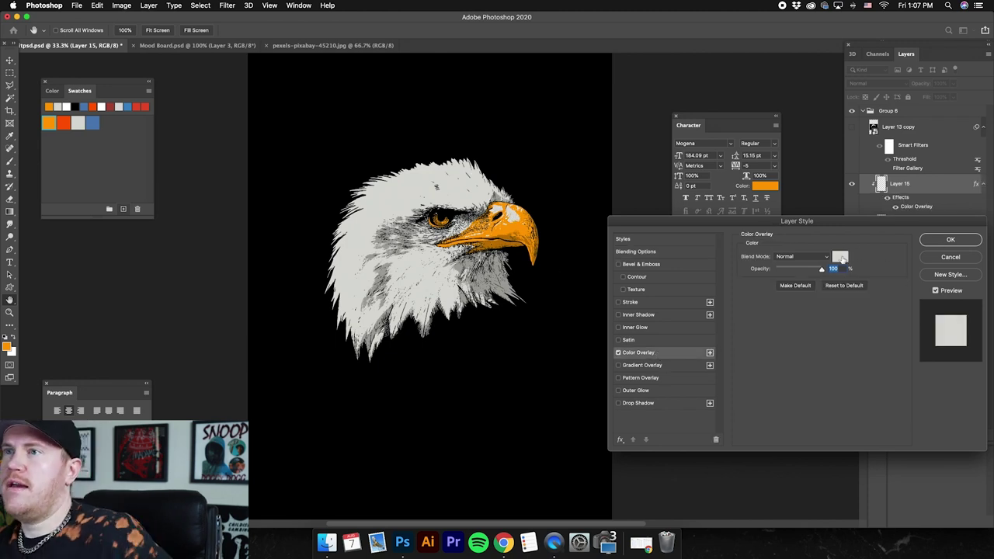
click(950, 239)
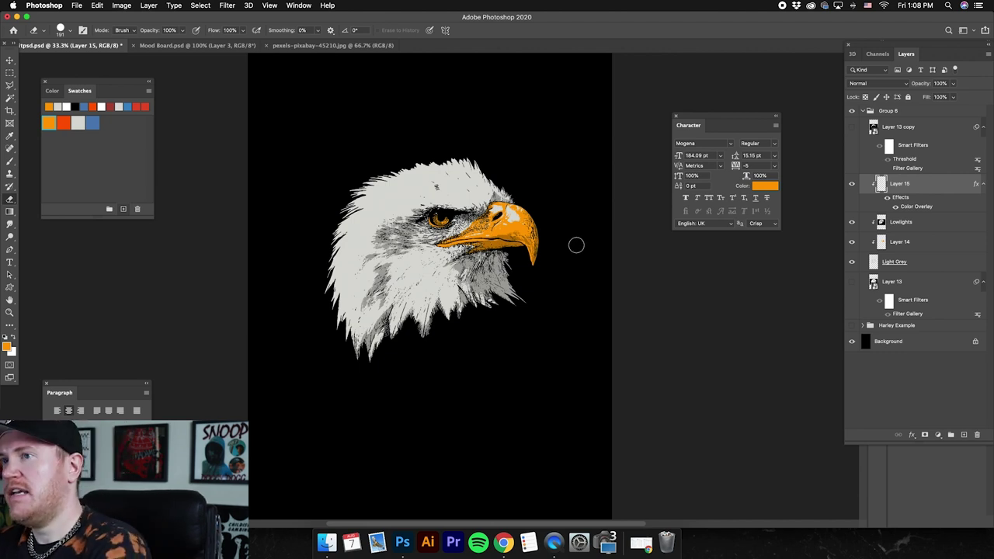
key(super+minus)
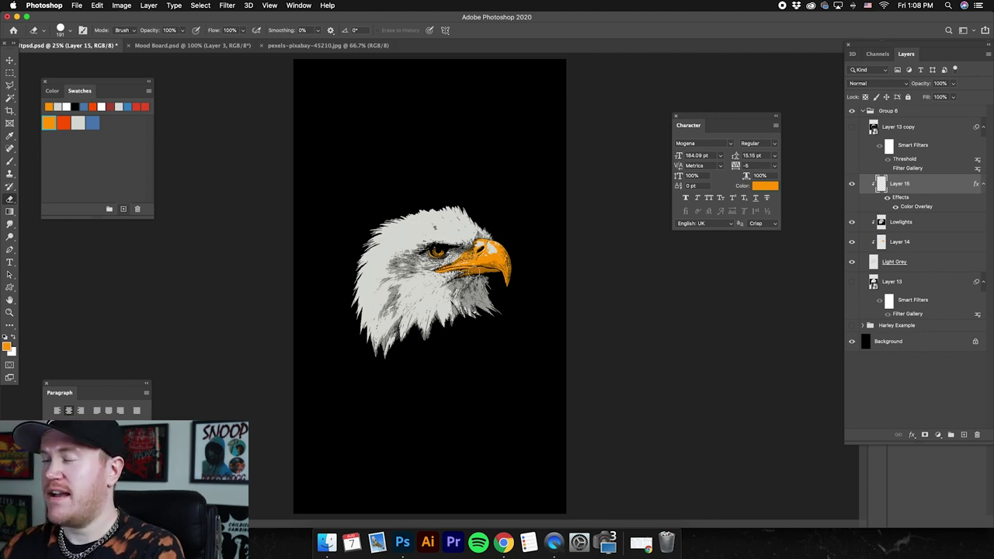
key(super+plus)
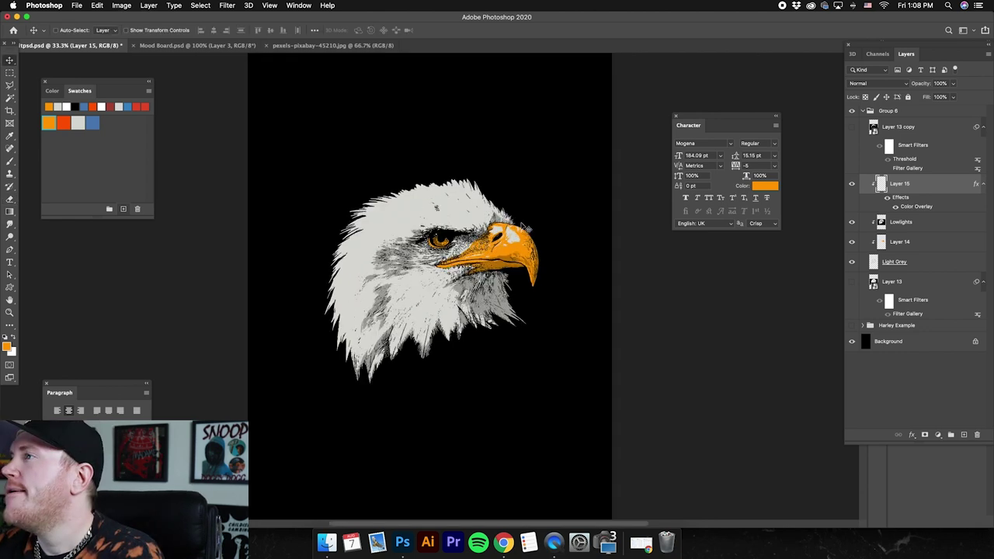
click(859, 113)
click(868, 111)
click(852, 111)
click(852, 122)
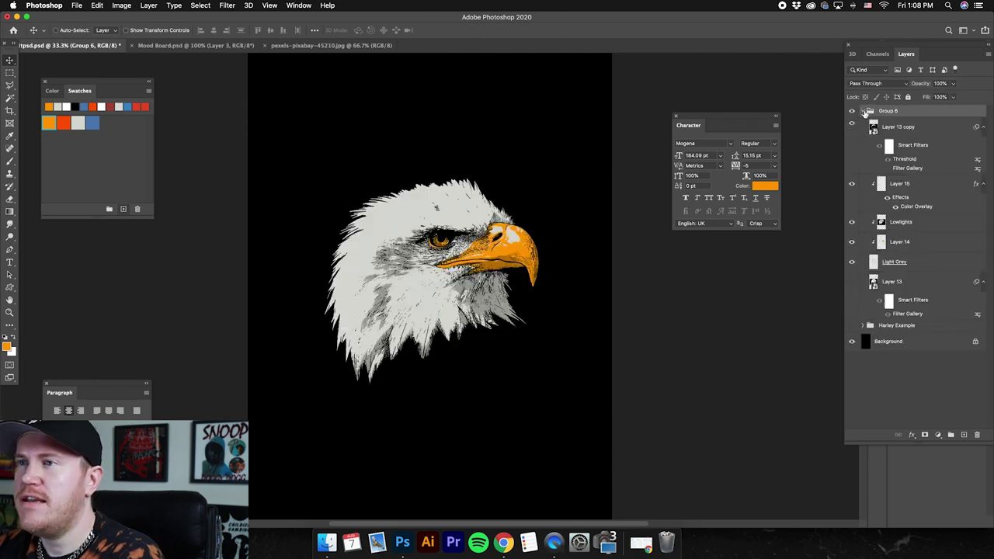
key(super+minus)
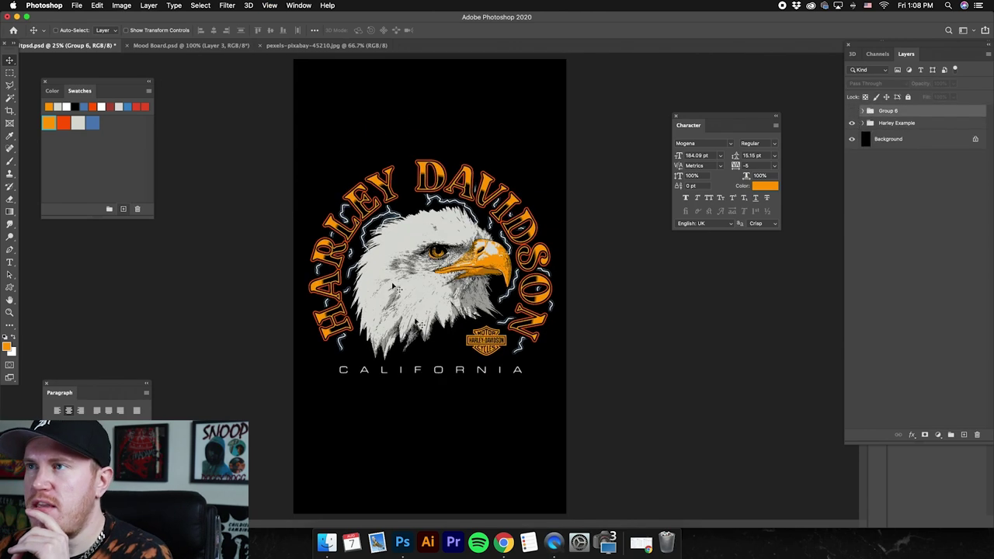
click(853, 123)
click(852, 111)
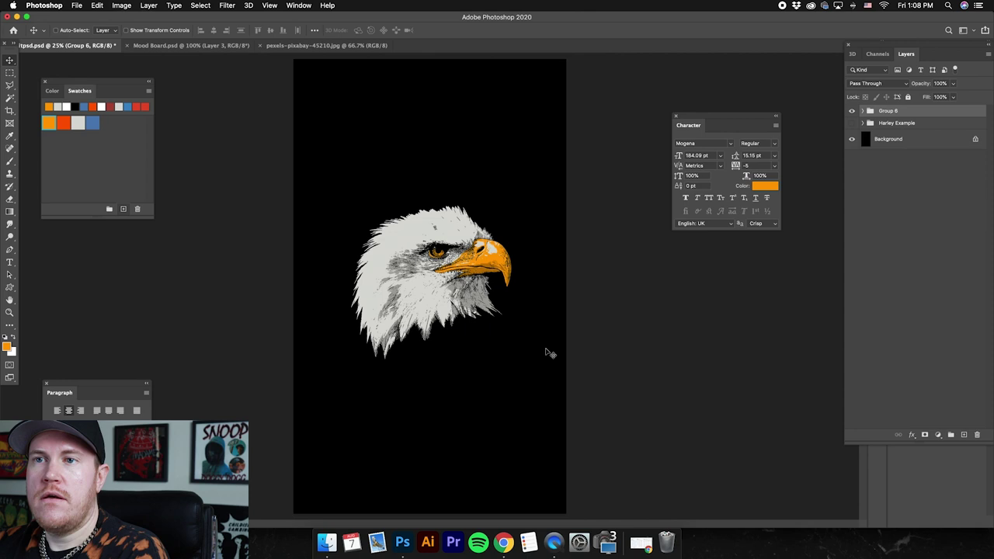
click(9, 287)
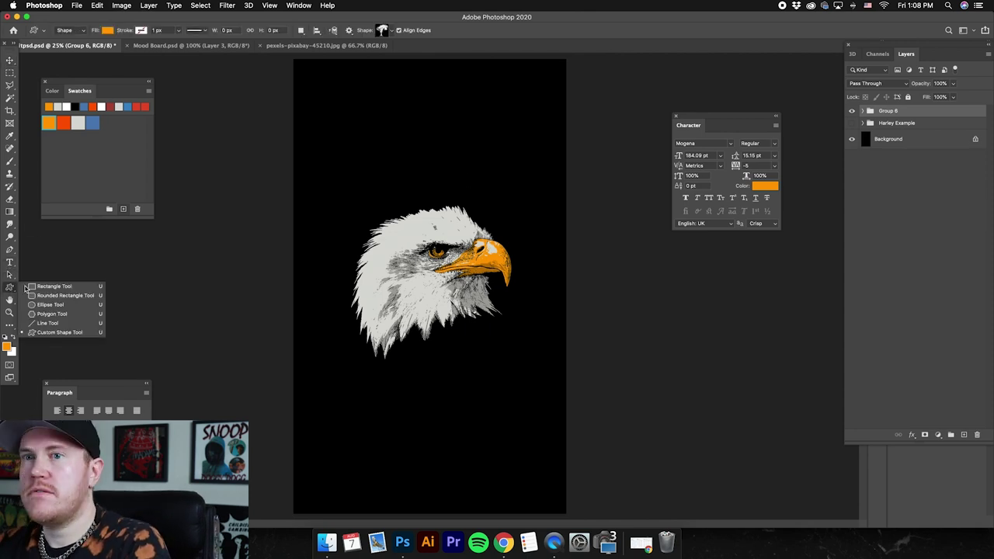
Step: Choose the Ellipse Tool and set the foreground colour to black
click(51, 305)
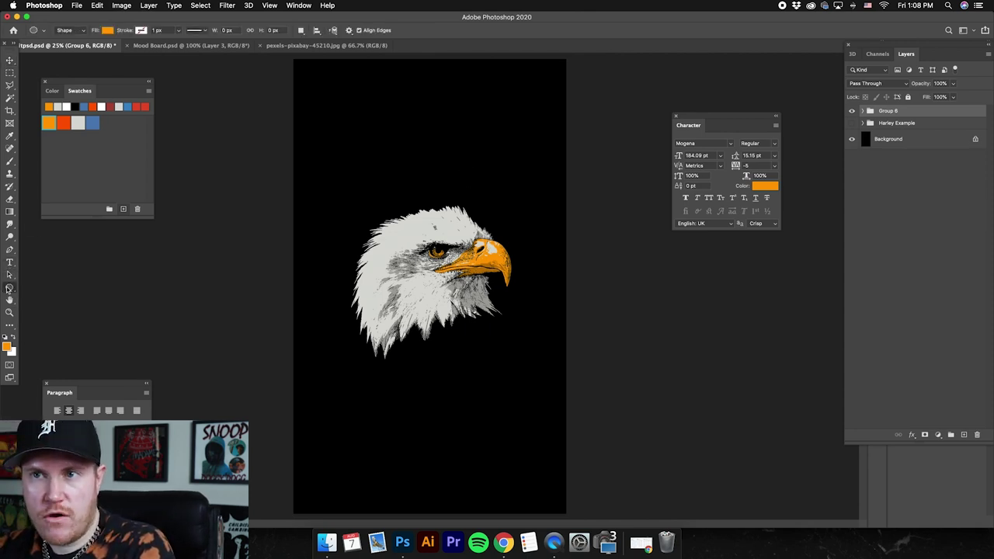
click(8, 288)
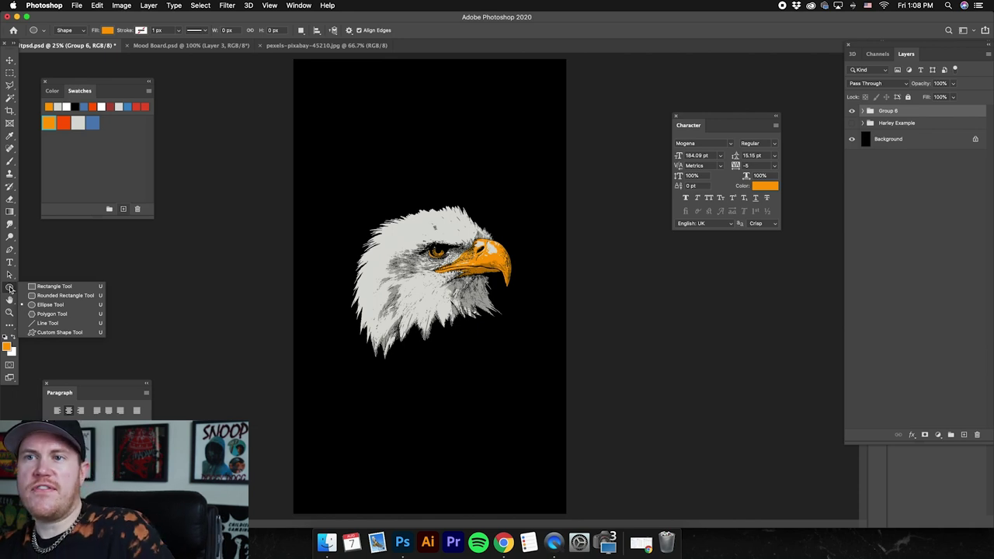
click(66, 307)
click(6, 346)
drag(718, 399, 782, 469)
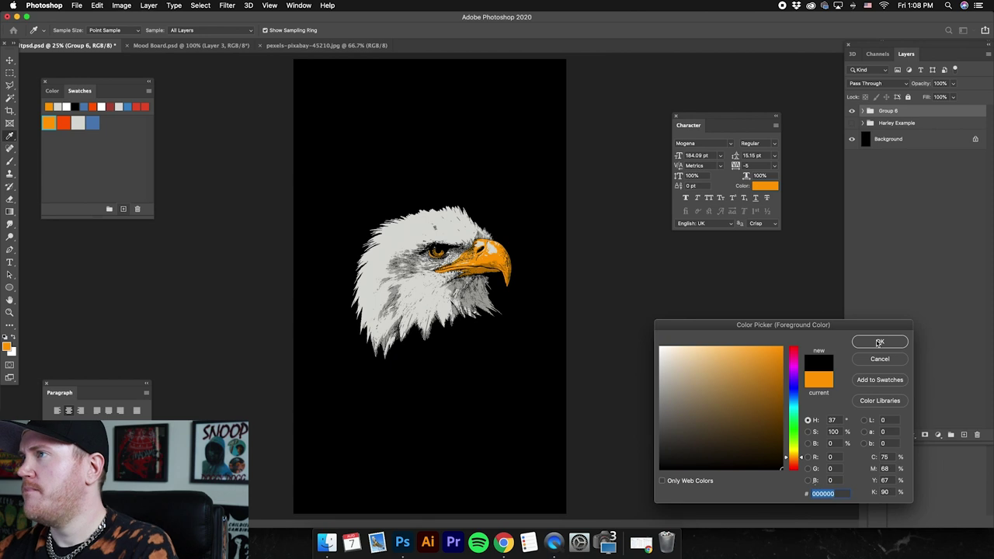
click(879, 342)
Step: Select Layer 13 inside Group 6 and draw a black circle around the eagle's head
click(882, 123)
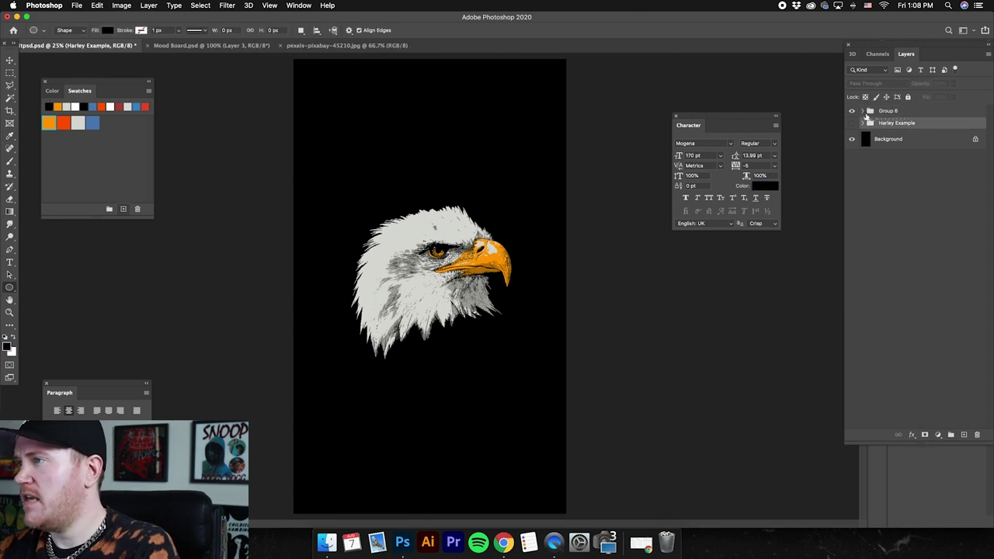
click(864, 111)
click(924, 285)
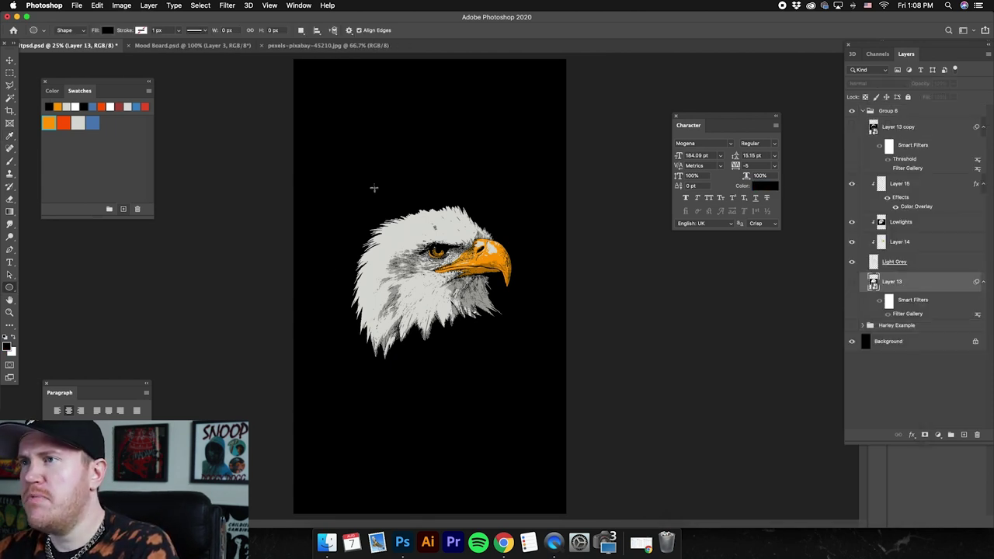
drag(352, 197, 552, 371)
click(10, 59)
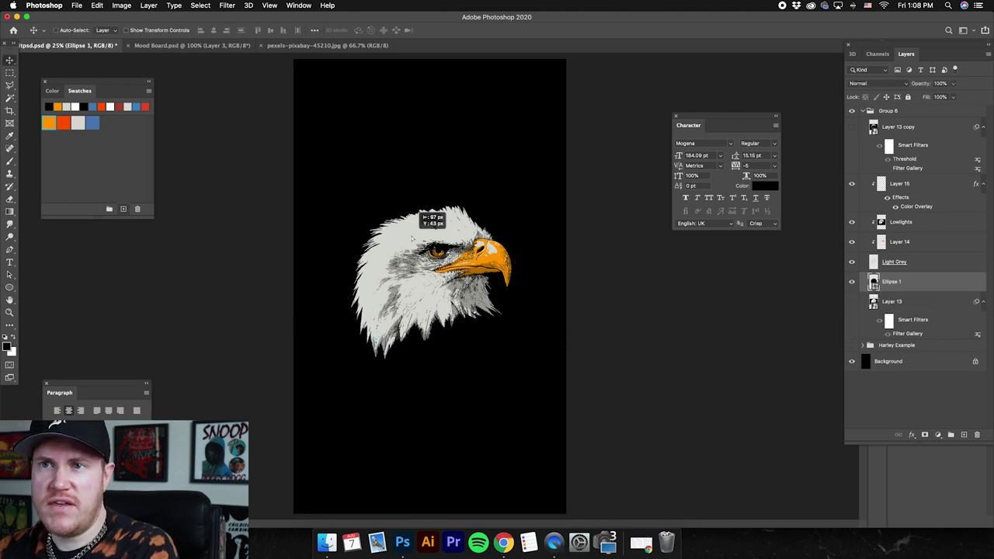
drag(9, 261, 54, 266)
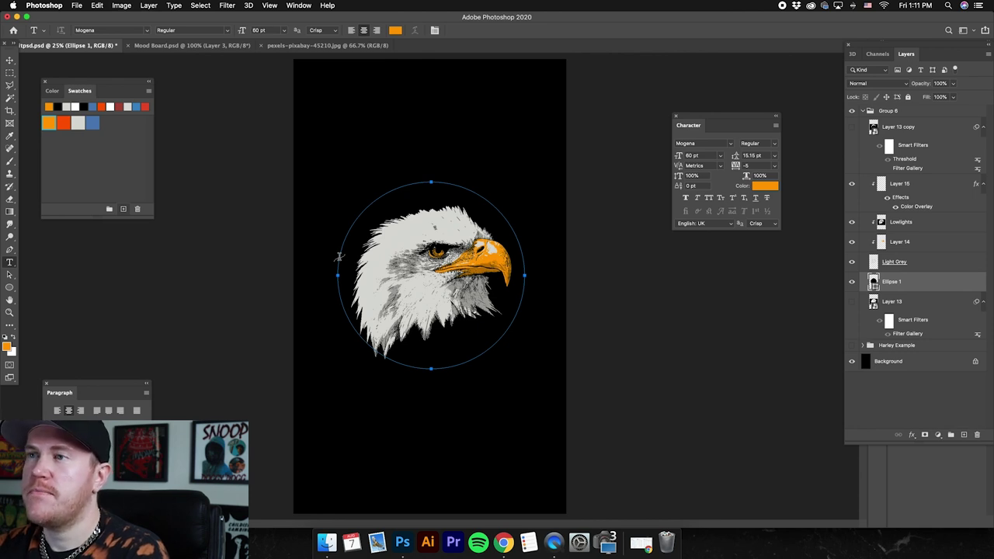
Step: Type 'HARLEY DAVIDSON' along the circle's edge, replacing the placeholder text
click(339, 256)
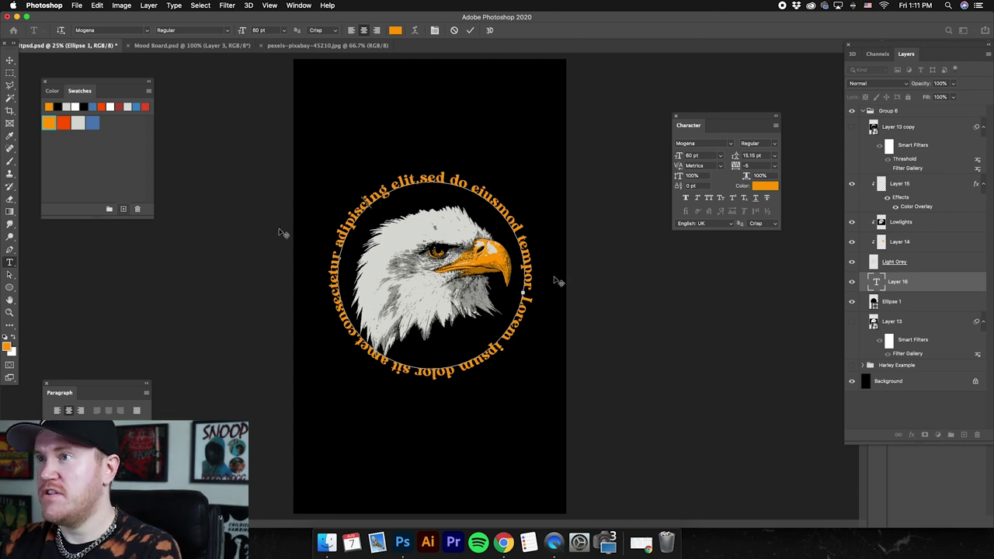
key(Escape)
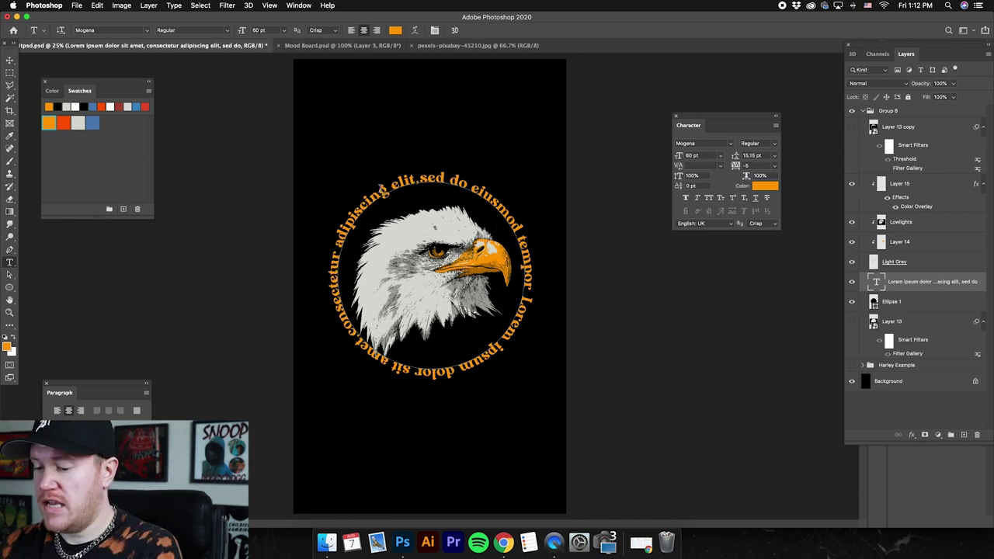
click(443, 191)
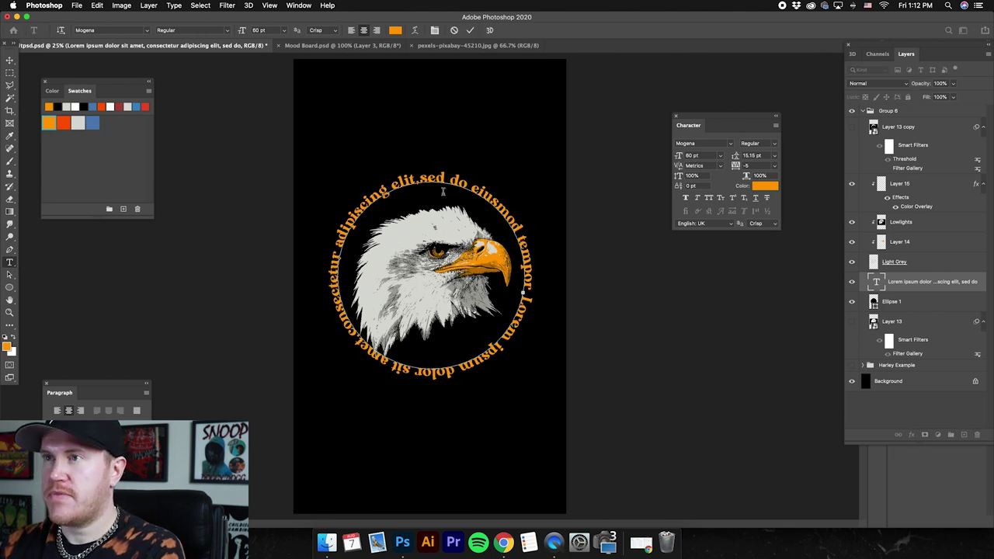
key(super+a)
key(BackSpace)
text(HARLEY)
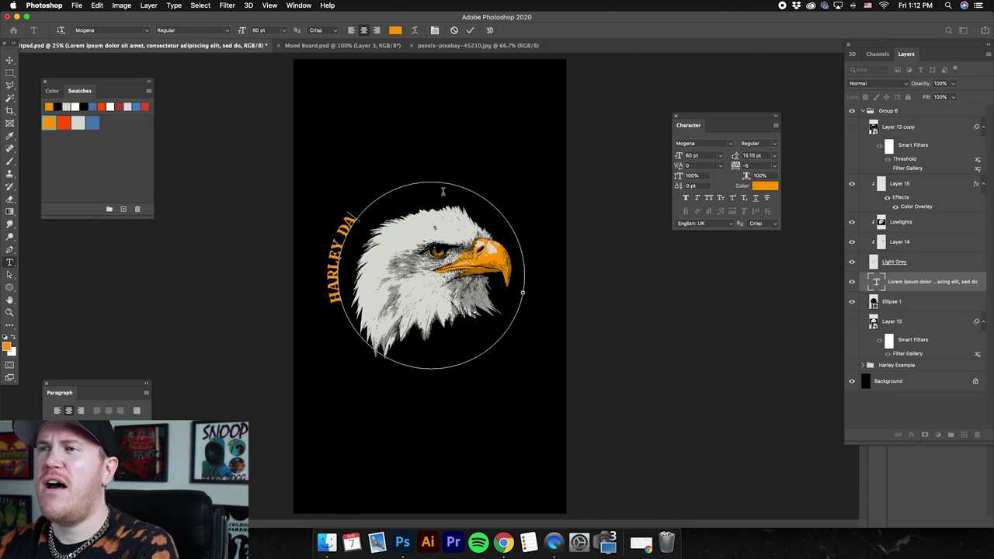
text( DAVIDSON)
click(10, 60)
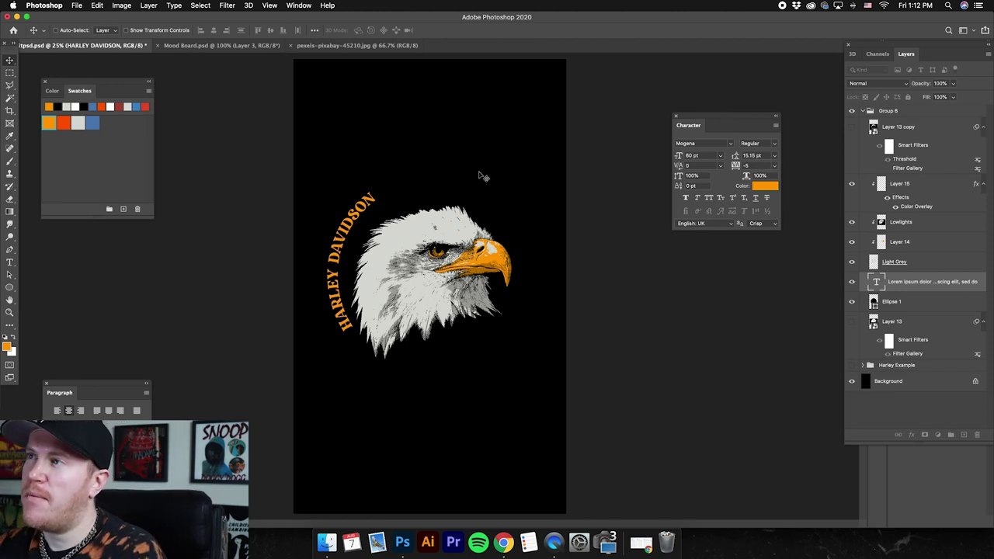
Step: Enlarge the curved text to 160 pt
click(687, 156)
text(160)
key(Return)
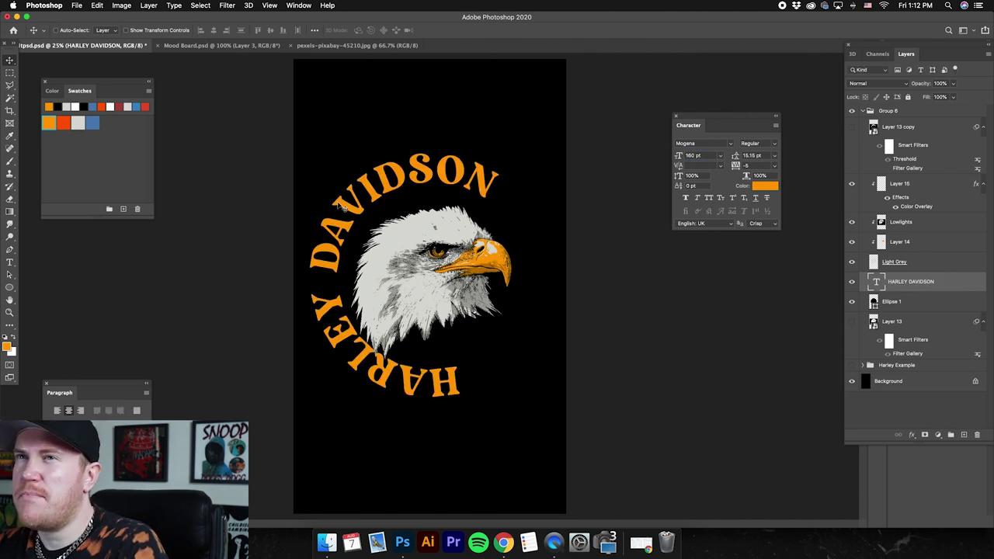
click(128, 31)
Step: Rotate the arc text to sit over the eagle and nudge it slightly up
click(509, 145)
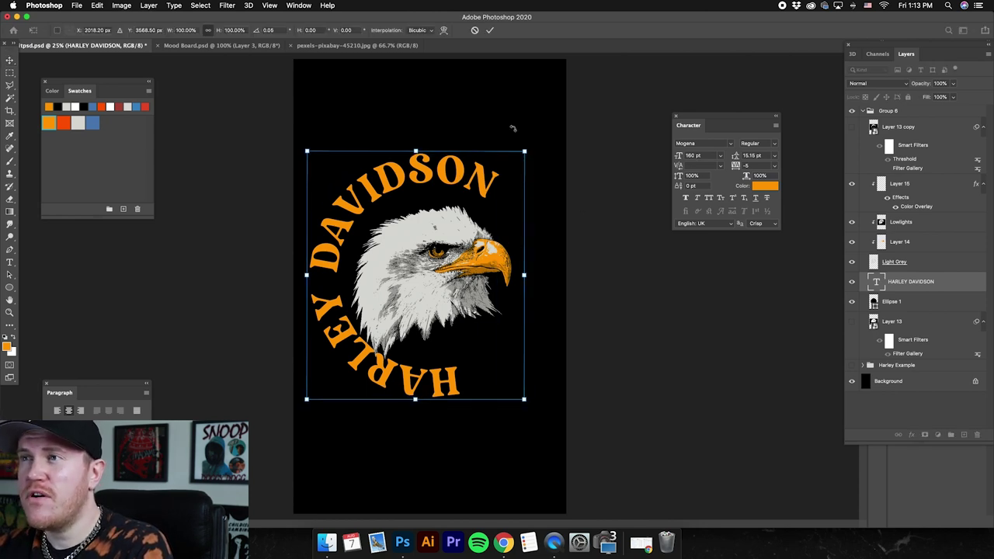
drag(557, 132, 562, 333)
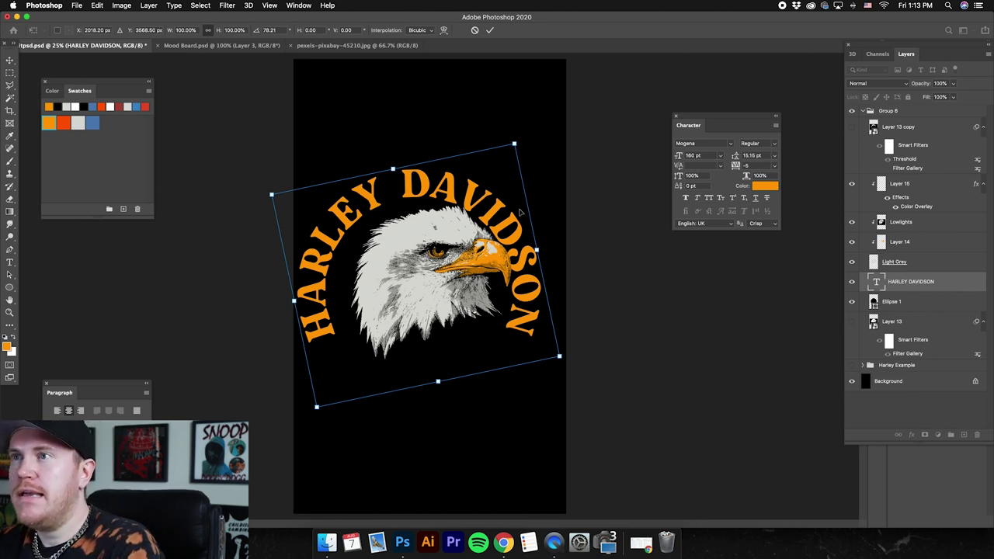
key(super+z)
key(Return)
drag(484, 232, 485, 205)
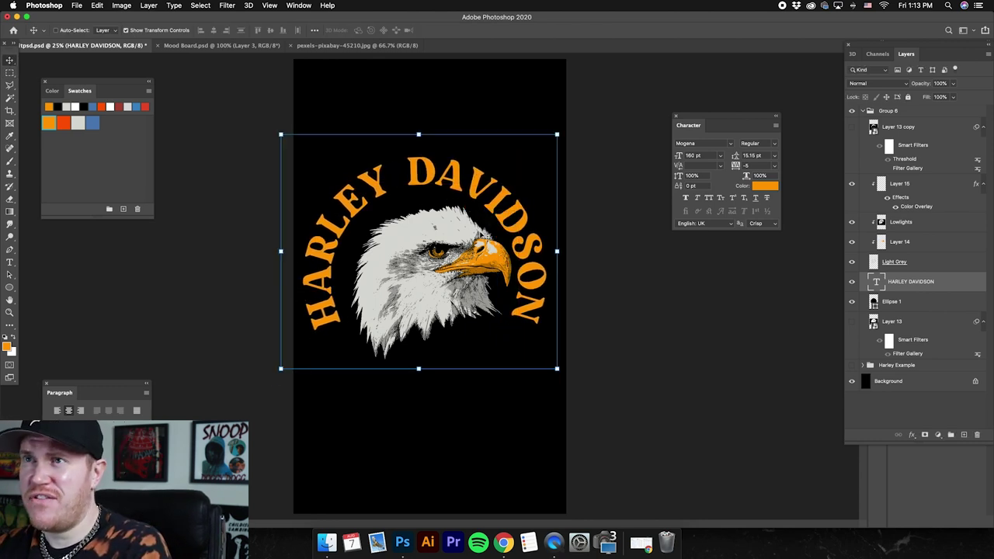
Step: Check the mood board references and rotate the arc text slightly clockwise
click(221, 45)
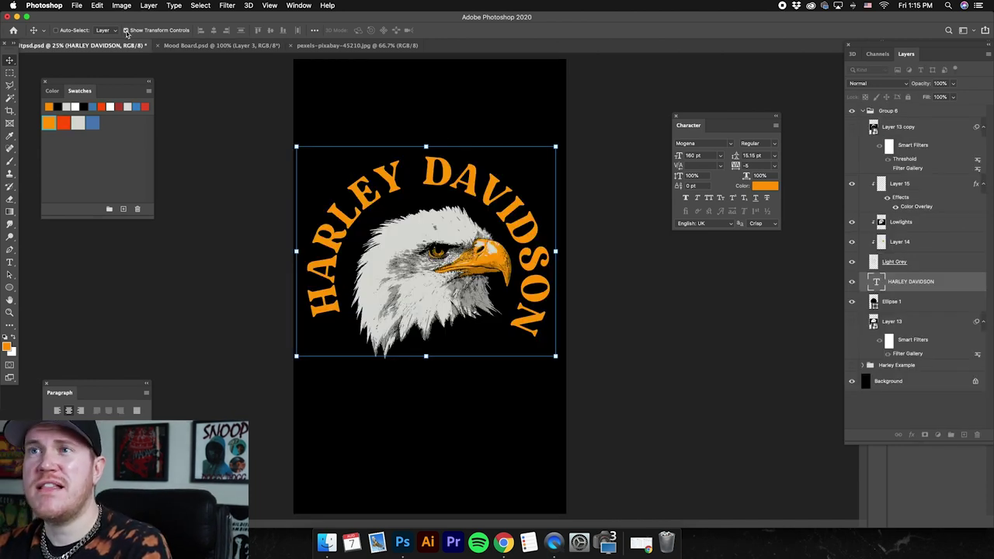
click(126, 30)
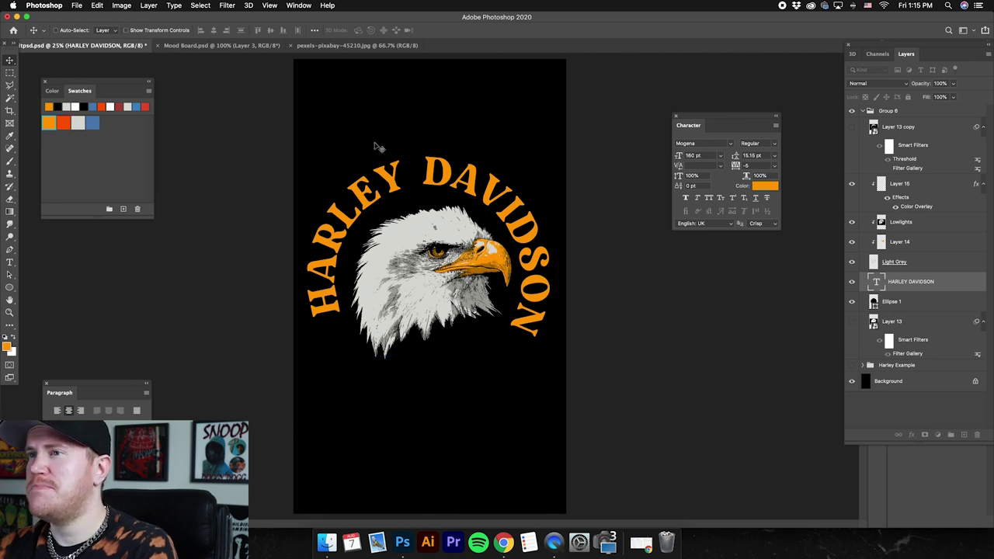
click(126, 30)
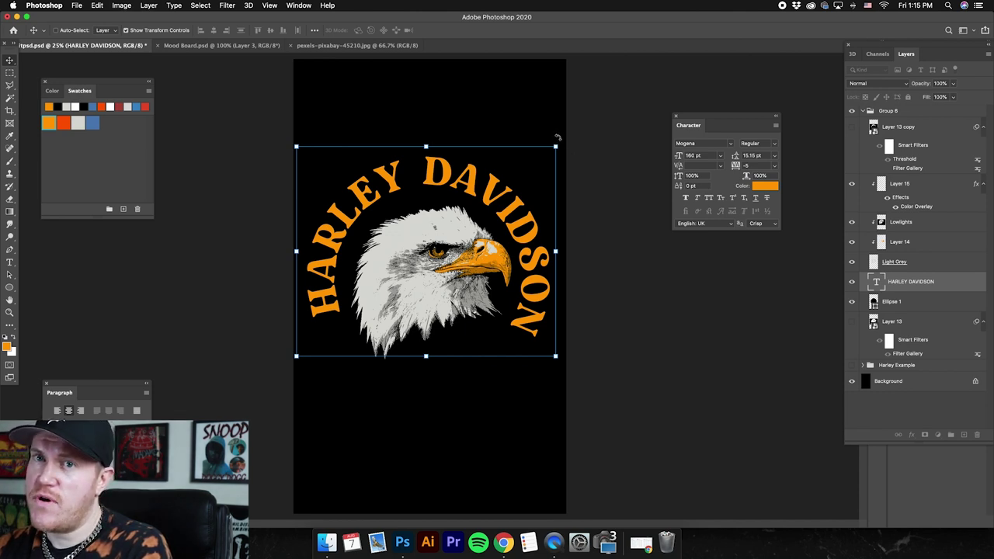
mouse_move(558, 136)
mouse_down()
mouse_move(579, 173)
mouse_move(540, 116)
mouse_move(548, 132)
mouse_up()
click(10, 73)
Step: Mark and clear a rectangular selection below the eagle, then briefly enter Free Transform
drag(312, 324, 560, 400)
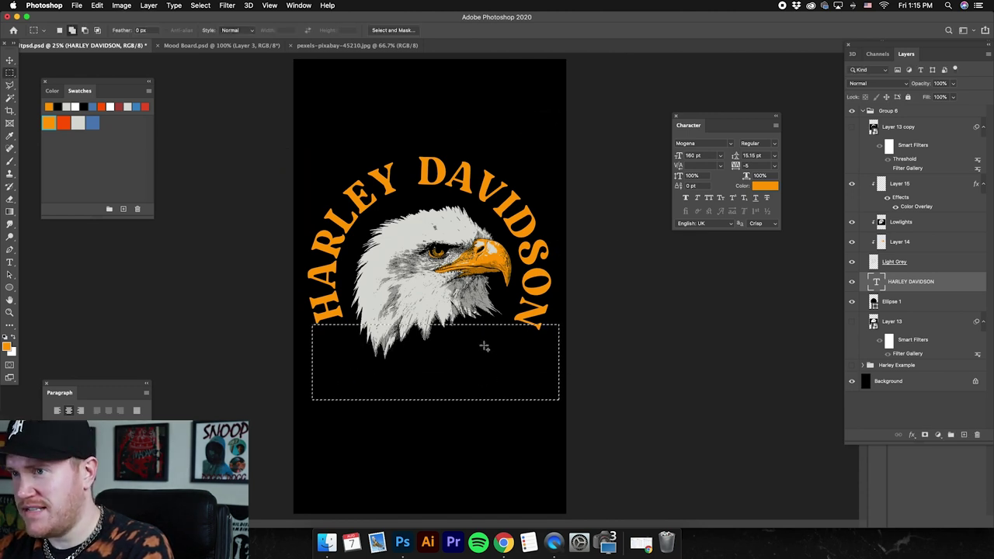
right_click(425, 208)
click(439, 211)
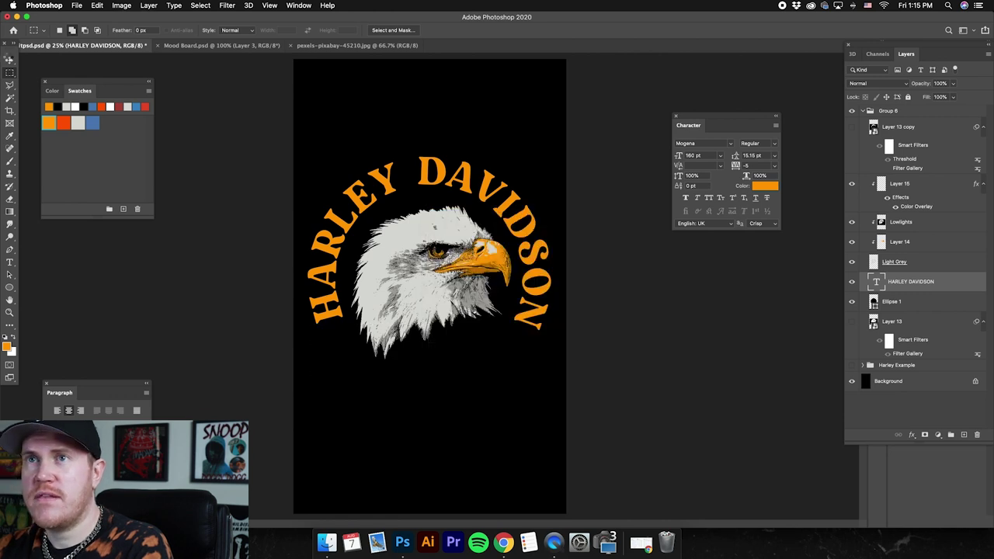
key(v)
key(super+t)
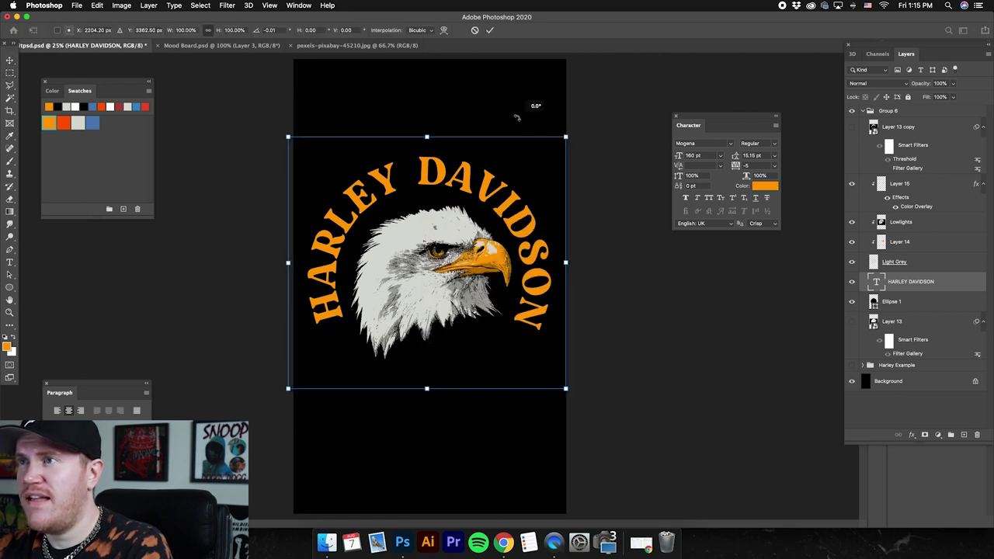
key(Return)
Step: Mark and clear another rectangle below the eagle, then try and cancel a slight tilt of the text
key(m)
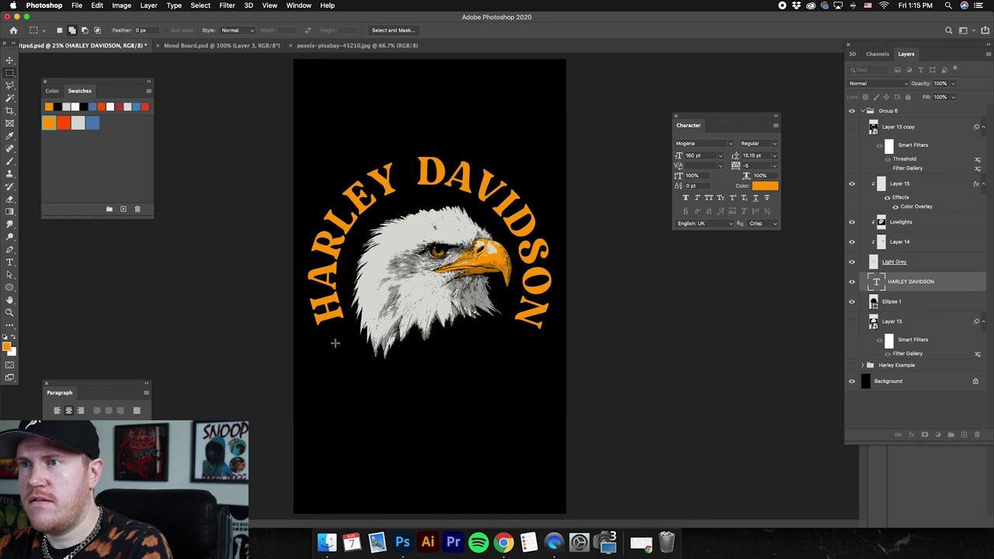
drag(311, 327, 491, 389)
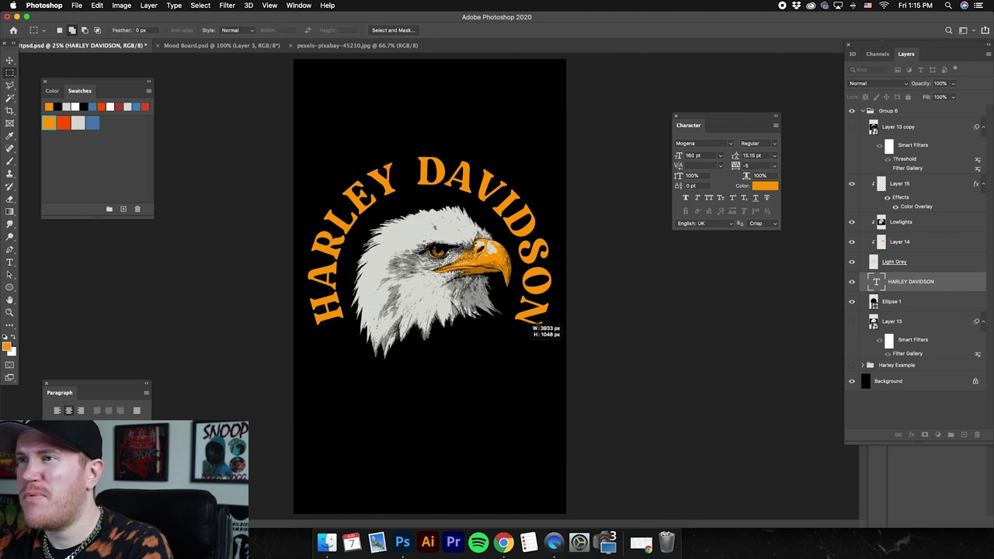
right_click(491, 238)
click(511, 239)
key(v)
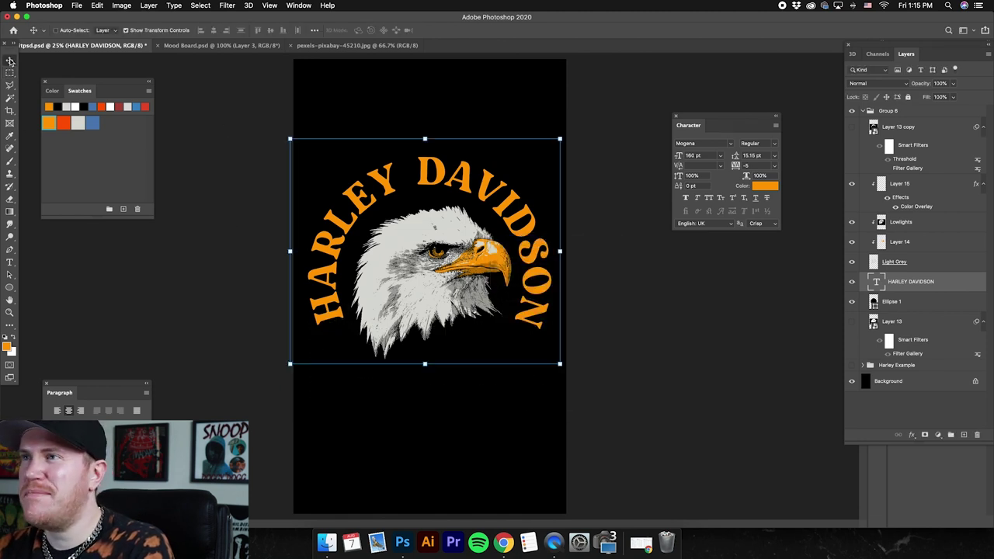
drag(556, 128, 578, 108)
key(Escape)
Step: Mark and clear a third rectangular selection below the eagle
key(m)
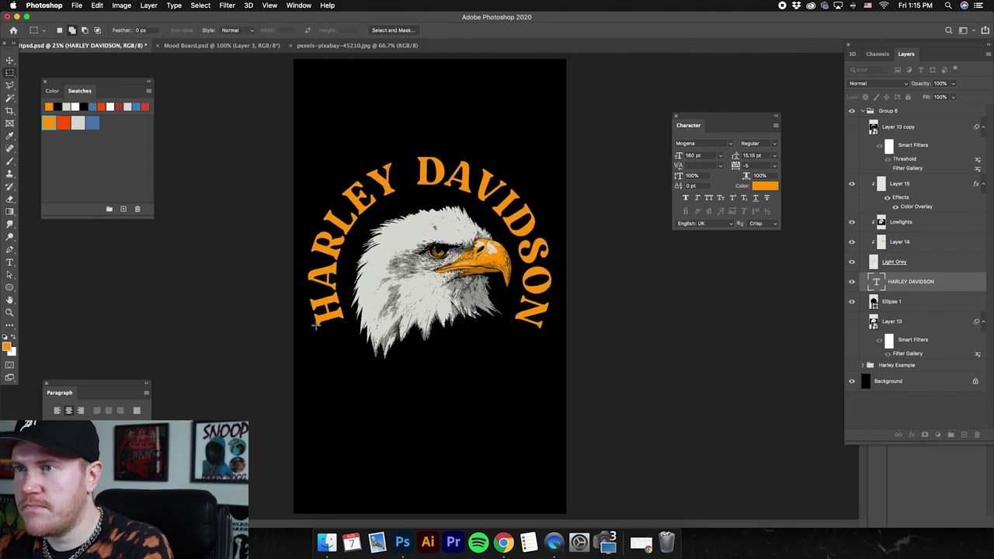
drag(313, 325, 531, 412)
right_click(557, 236)
click(574, 236)
key(t)
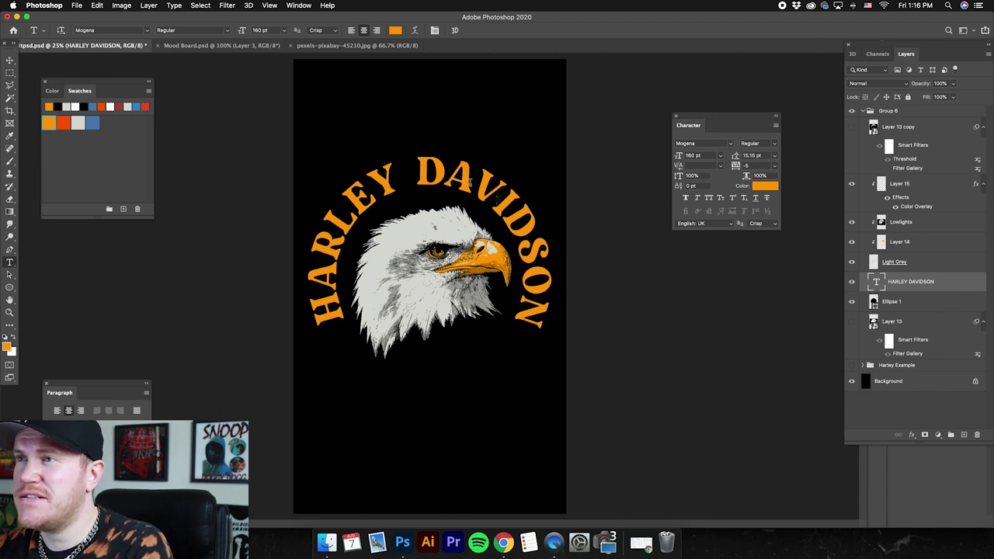
Step: Tighten the tracking on the A in DAVIDSON to -50
drag(446, 174, 471, 176)
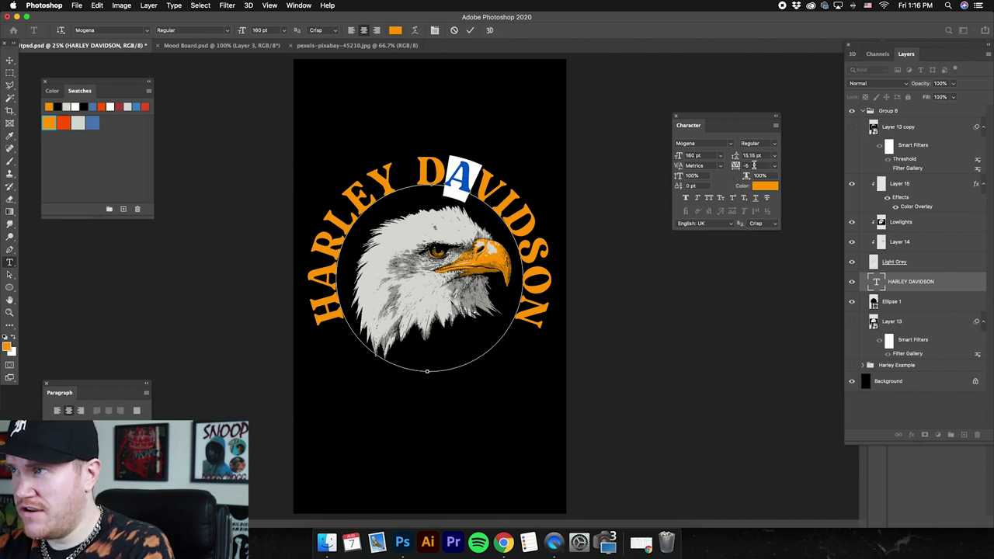
click(775, 166)
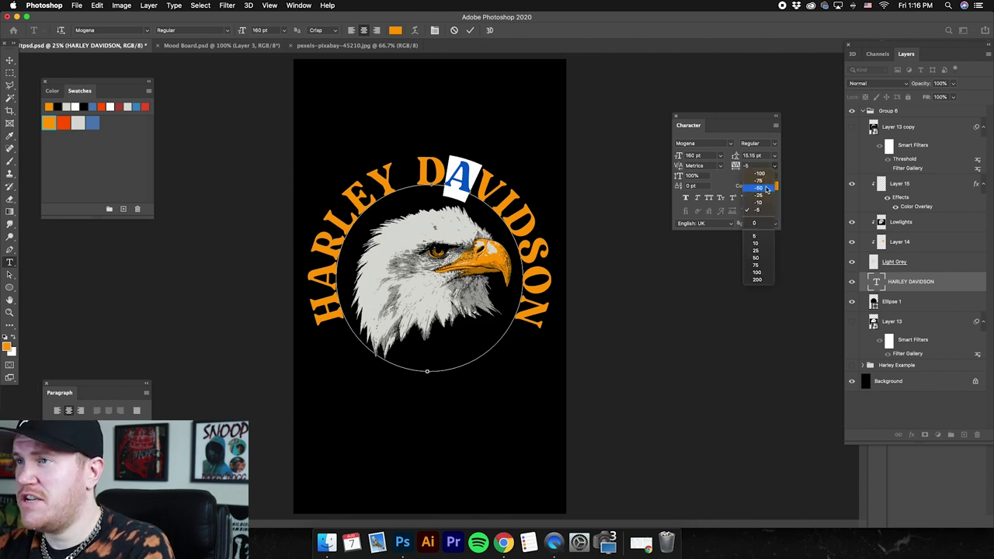
click(767, 190)
click(774, 166)
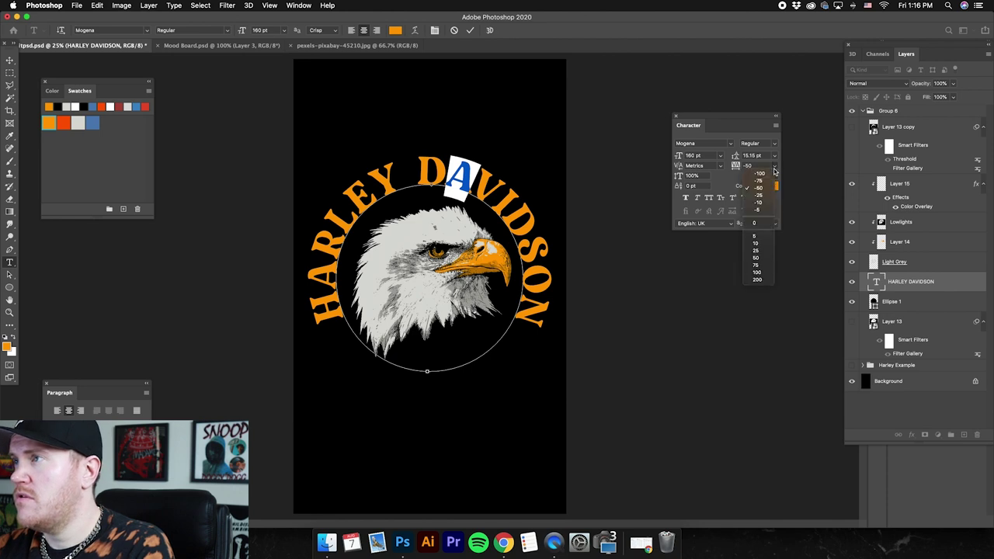
click(767, 189)
click(543, 204)
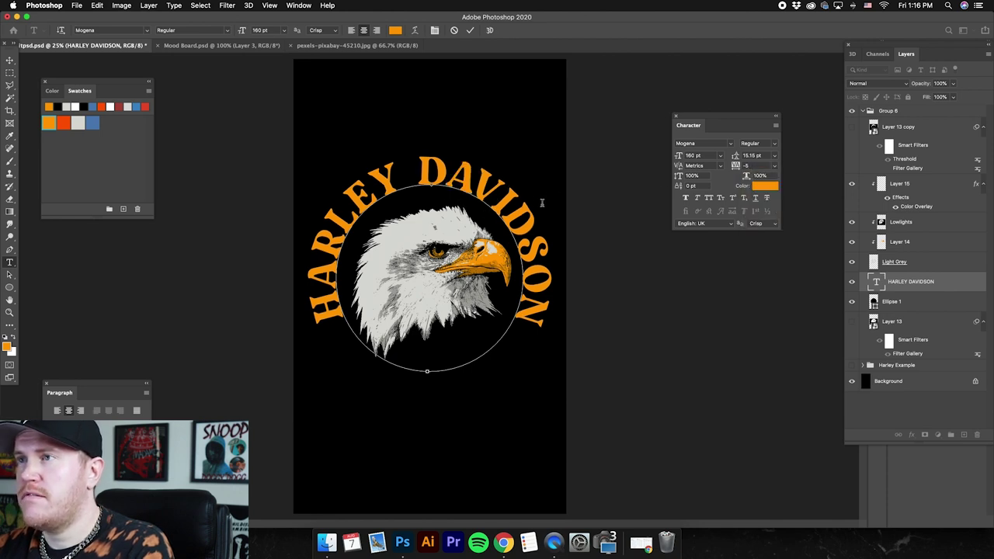
Step: Set the tracking after the V in DAVIDSON to -50 and leave text editing
drag(456, 171, 484, 180)
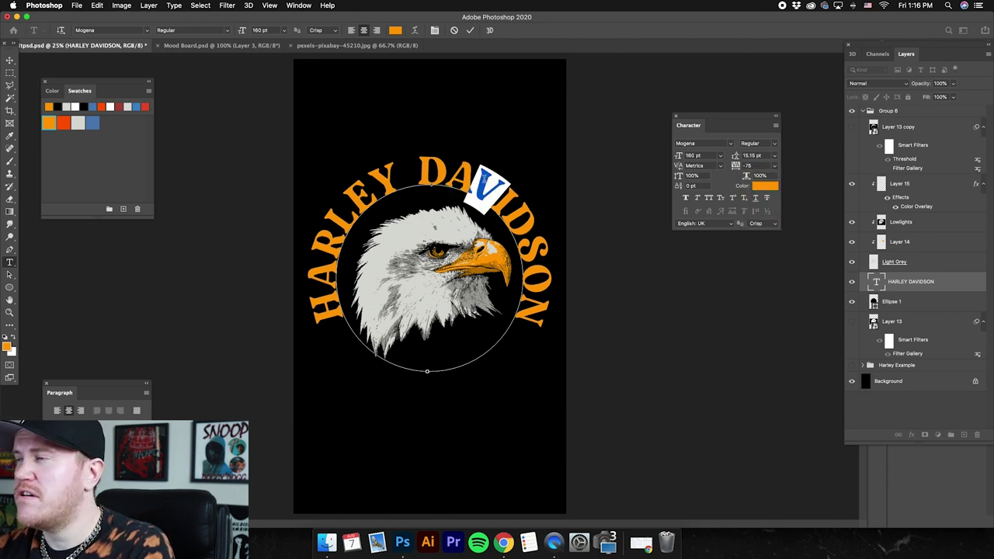
click(774, 165)
click(763, 189)
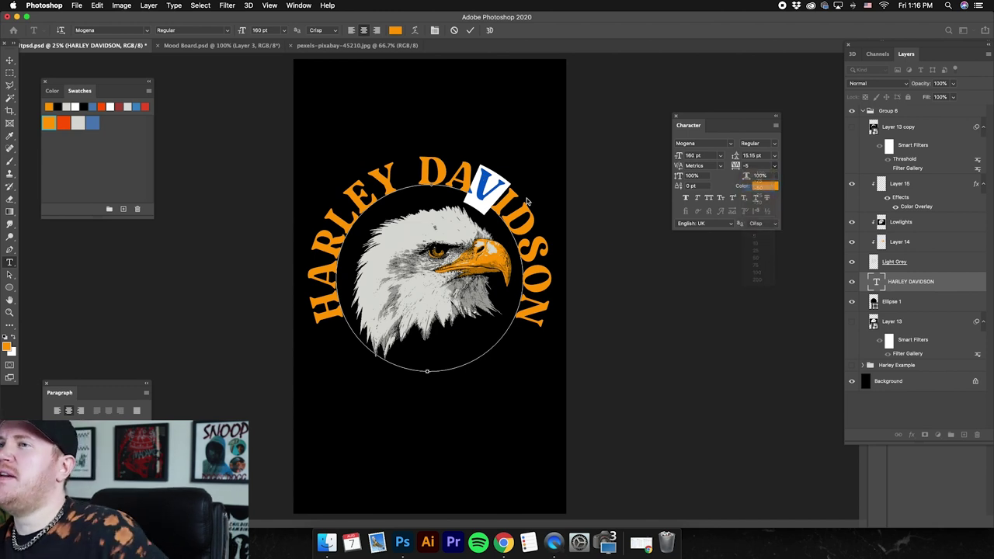
click(533, 204)
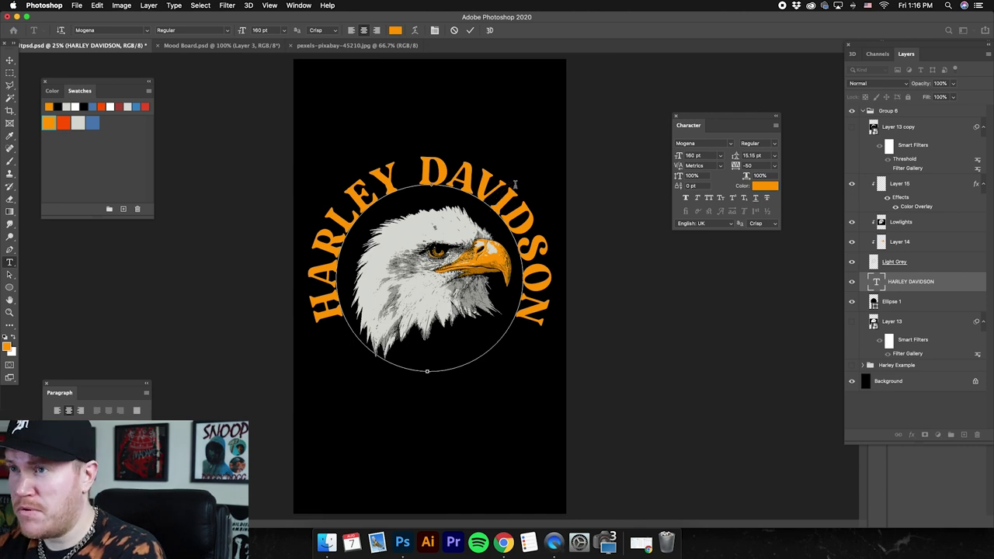
key(Escape)
key(v)
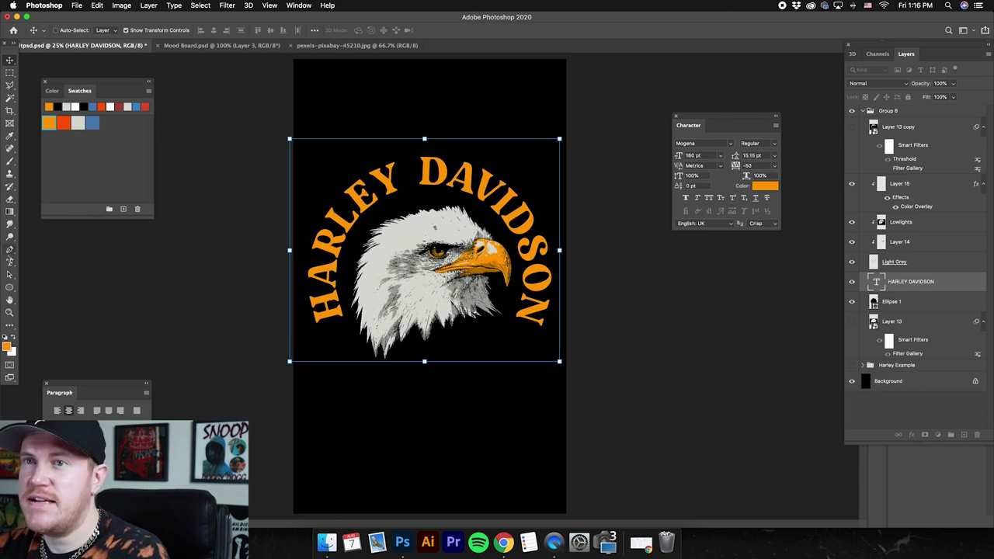
Step: Tighten the spacing after the E in HARLEY to -75, then -100, and commit
click(9, 262)
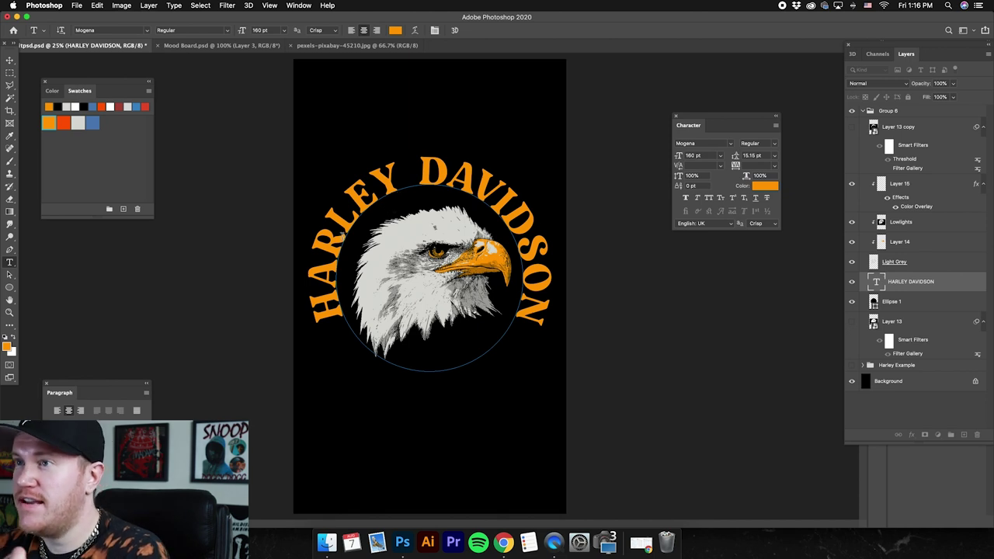
drag(348, 185, 376, 199)
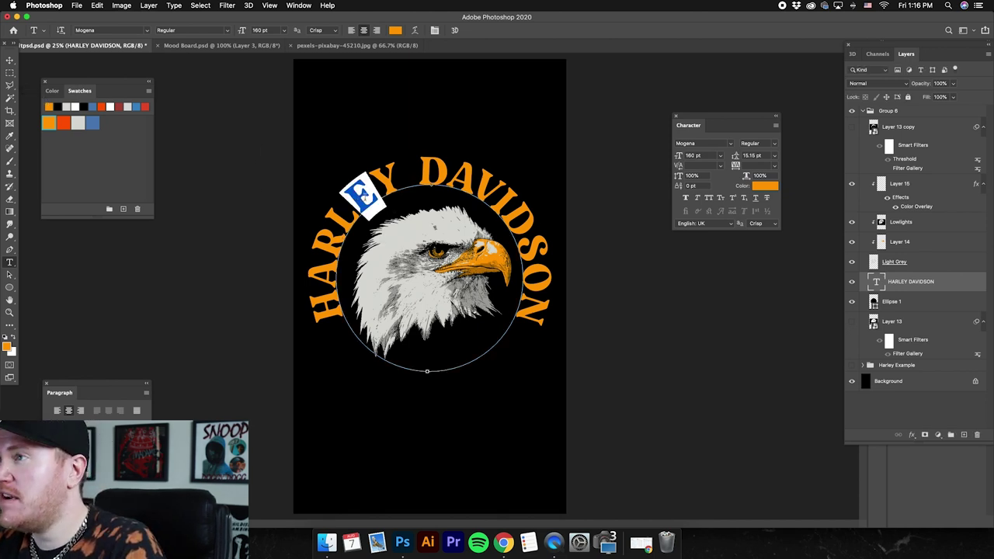
click(775, 165)
click(753, 181)
click(398, 179)
drag(374, 188, 351, 184)
click(775, 165)
click(753, 172)
click(342, 229)
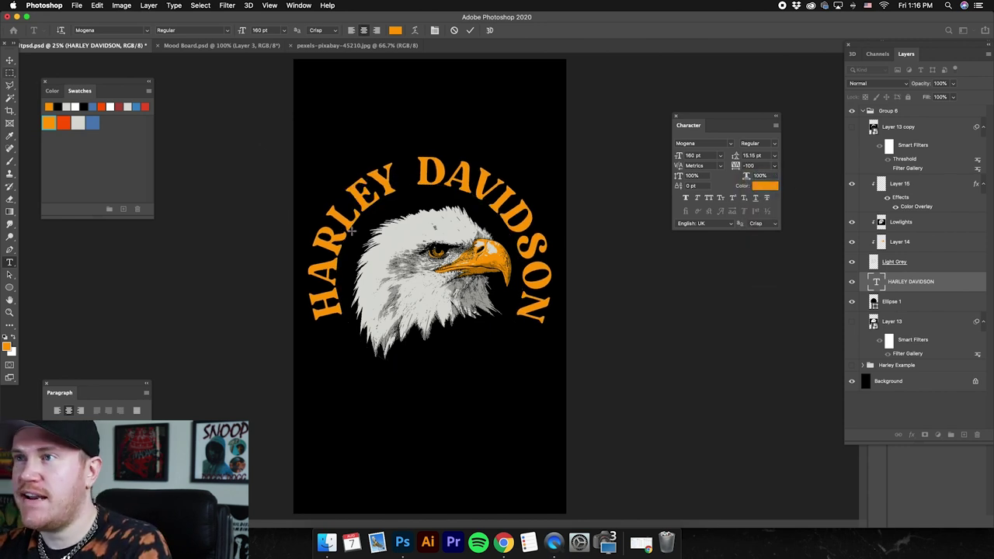
key(m)
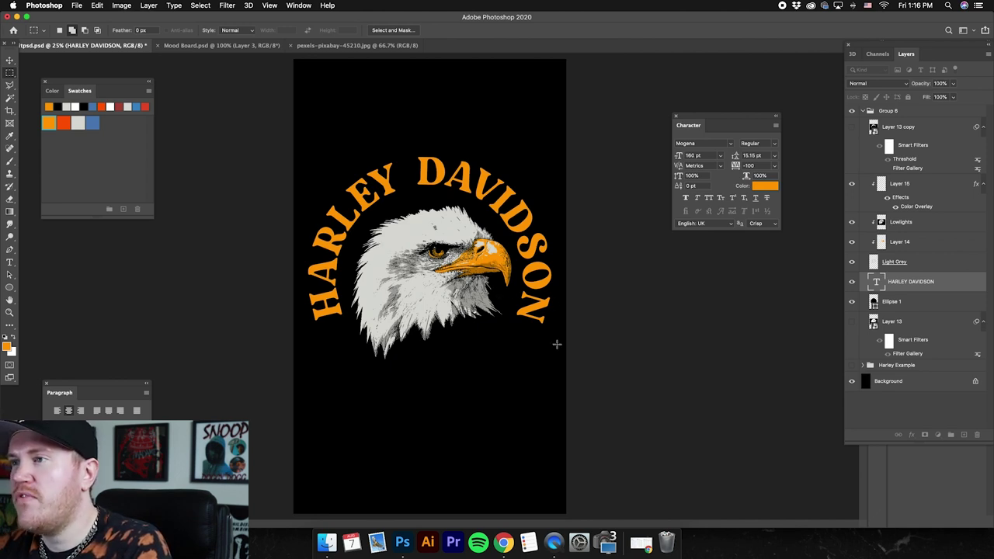
Step: Set the tracking of SON in DAVIDSON to -25
key(t)
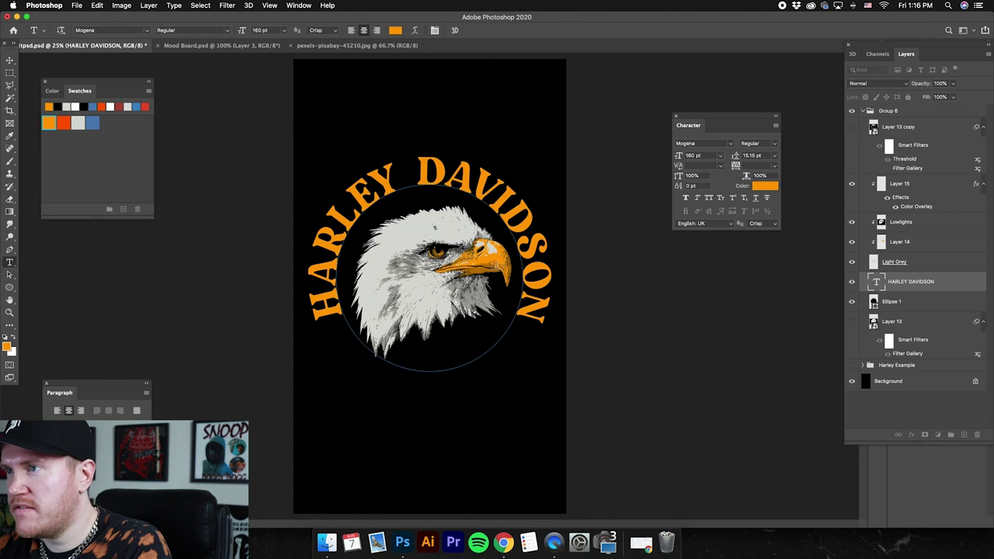
drag(531, 225, 546, 324)
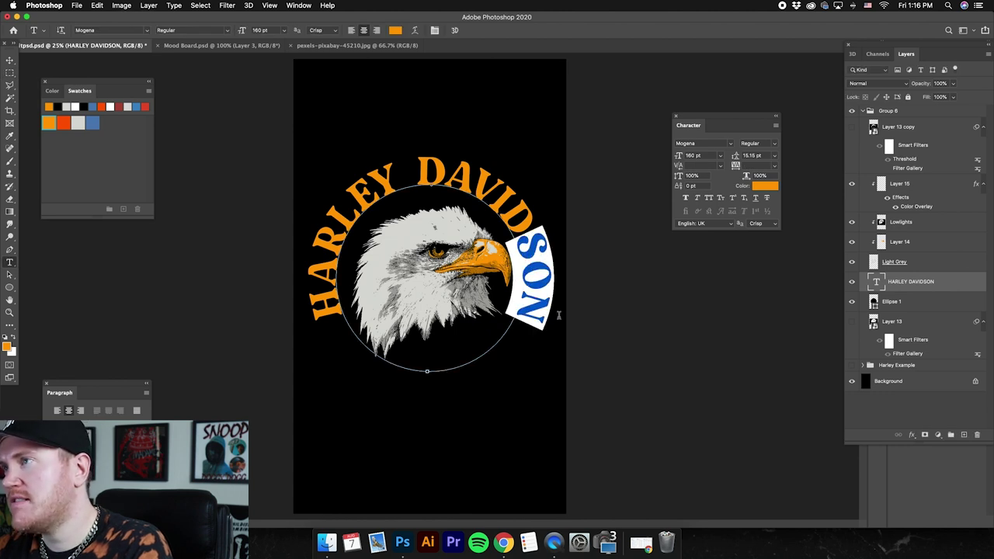
click(775, 165)
click(770, 194)
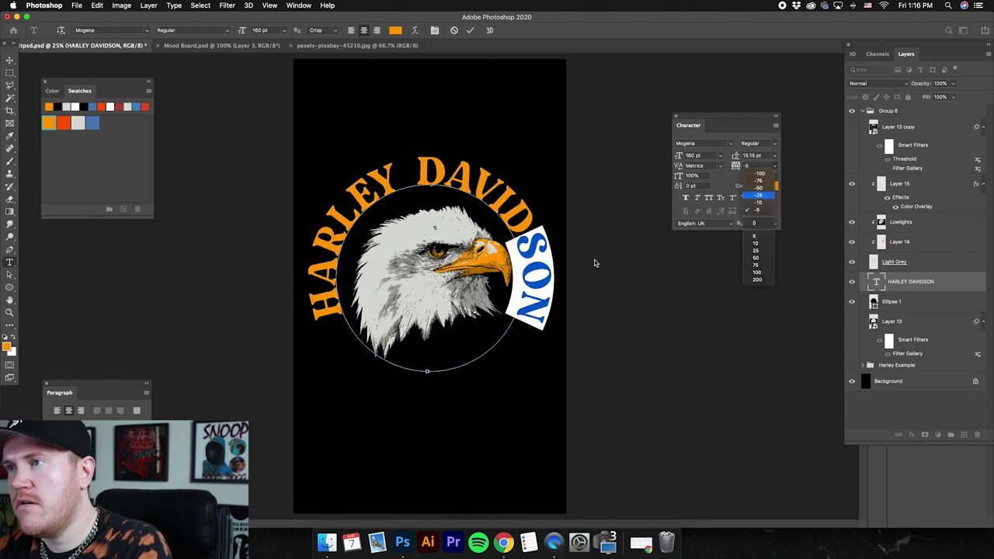
click(519, 289)
Step: Tighten the O of DAVIDSON to -50 tracking and commit the text
drag(548, 265, 544, 287)
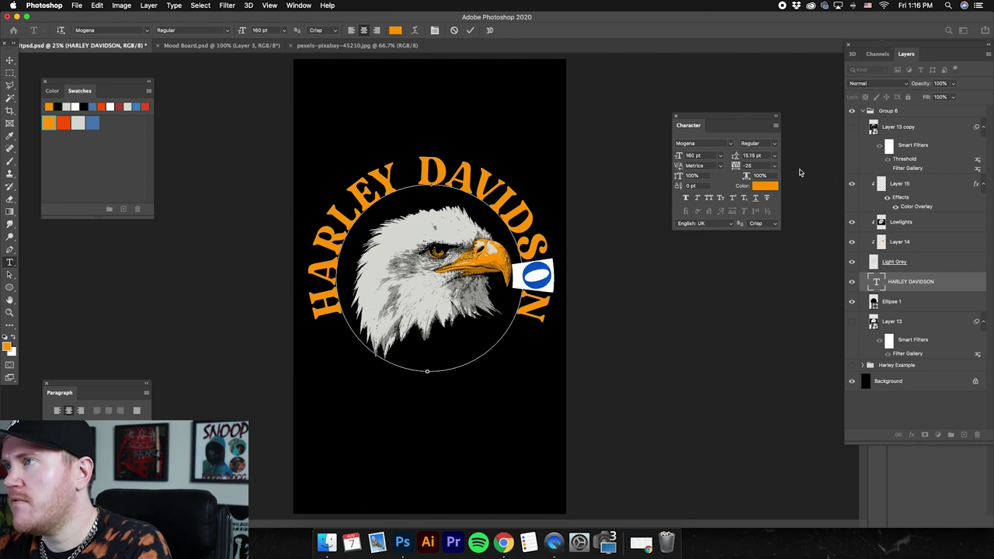
click(775, 165)
click(757, 184)
key(Right)
drag(536, 274, 538, 283)
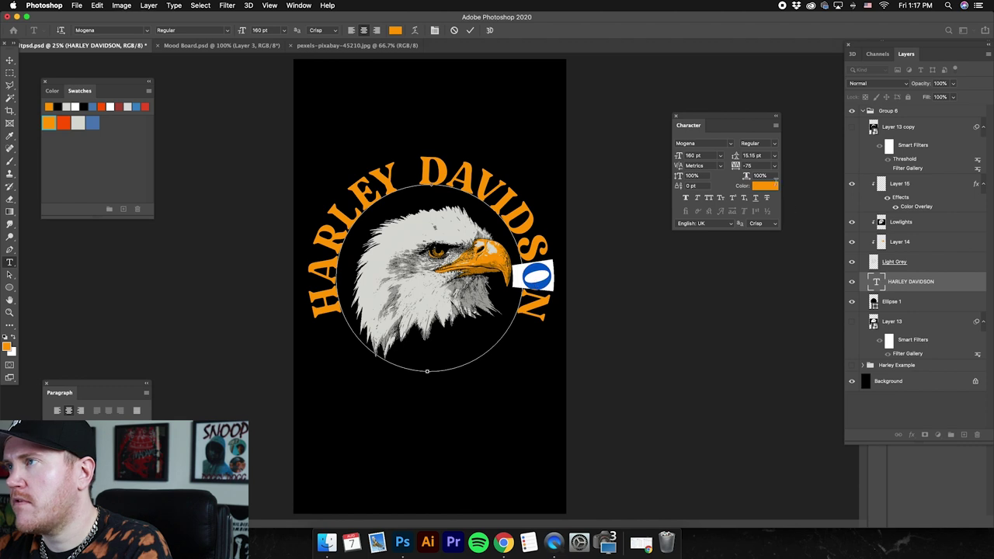
click(776, 165)
click(757, 177)
key(super+Return)
key(m)
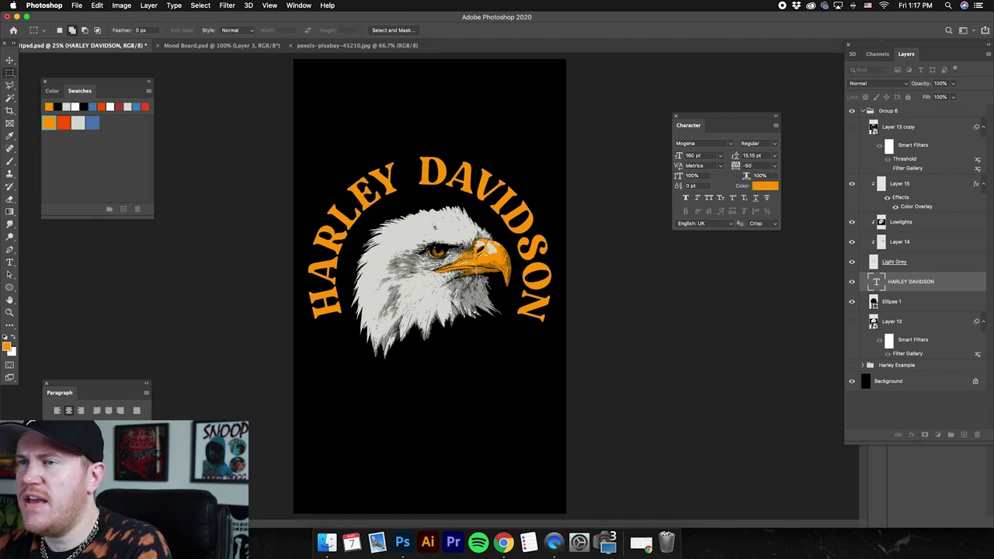
Step: Check the text's alignment with a marquee box below the eagle, then rotate it slightly
drag(310, 320, 556, 382)
right_click(513, 223)
click(536, 227)
key(v)
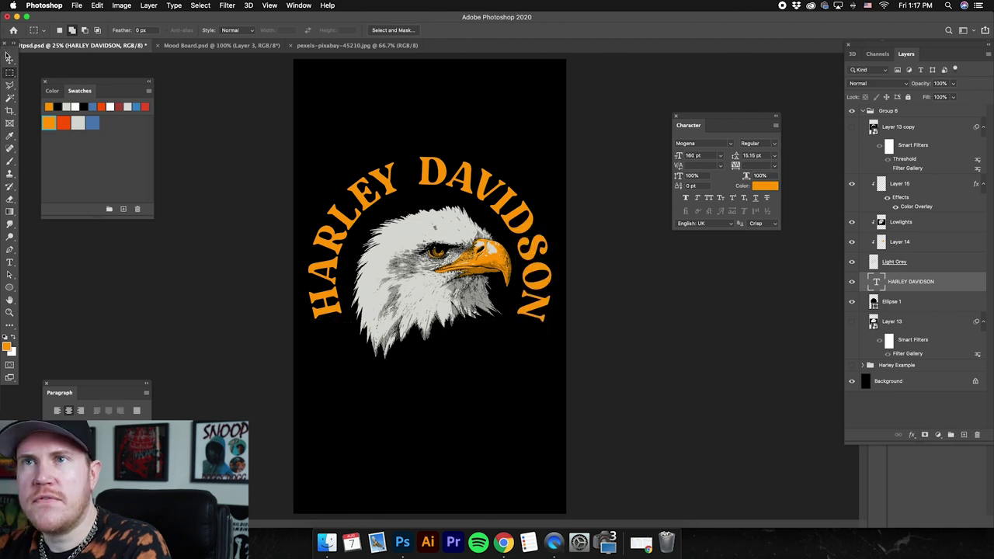
drag(549, 131, 550, 122)
key(m)
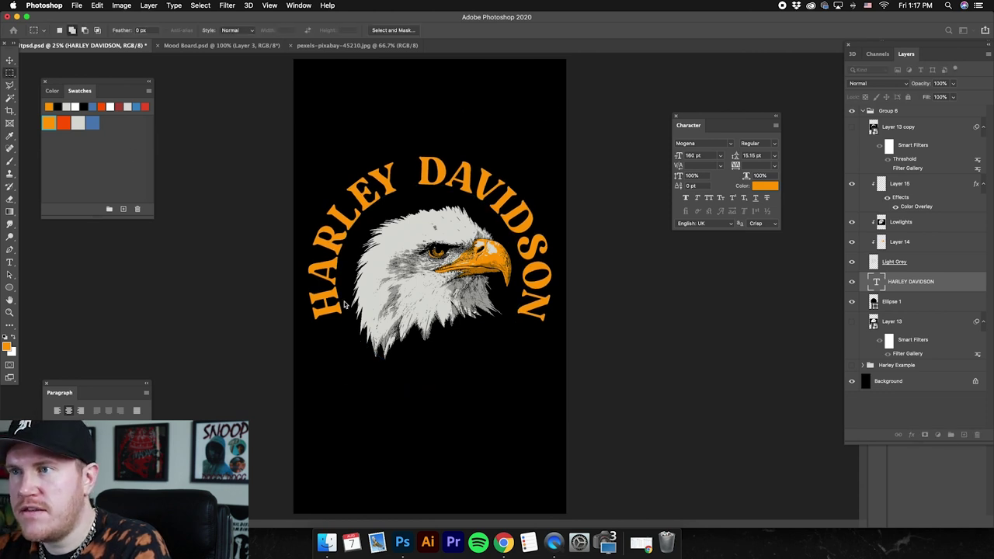
Step: Recheck alignment with a marquee box and rotate the text about 0.3° via Free Transform
drag(309, 318, 557, 409)
right_click(477, 211)
click(488, 211)
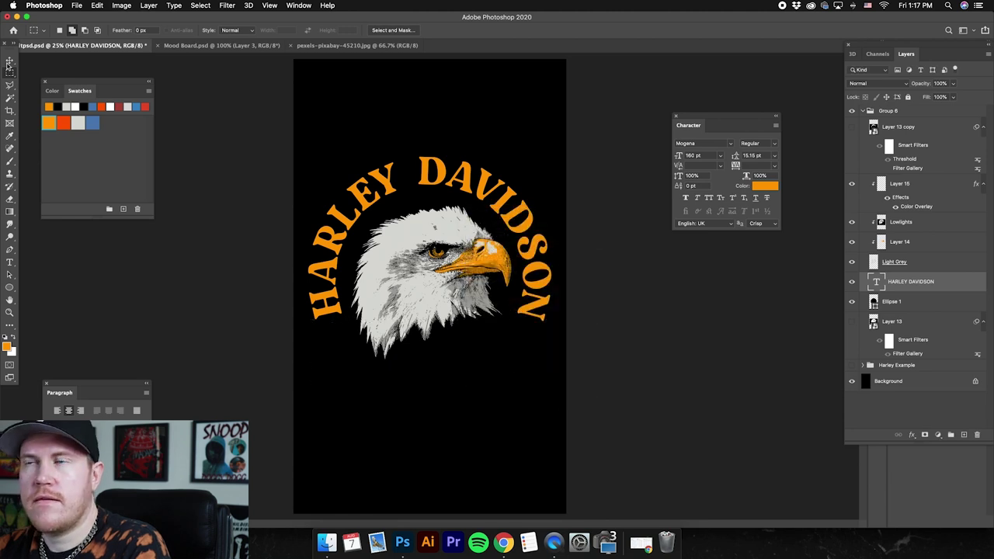
key(super+t)
drag(554, 125, 558, 122)
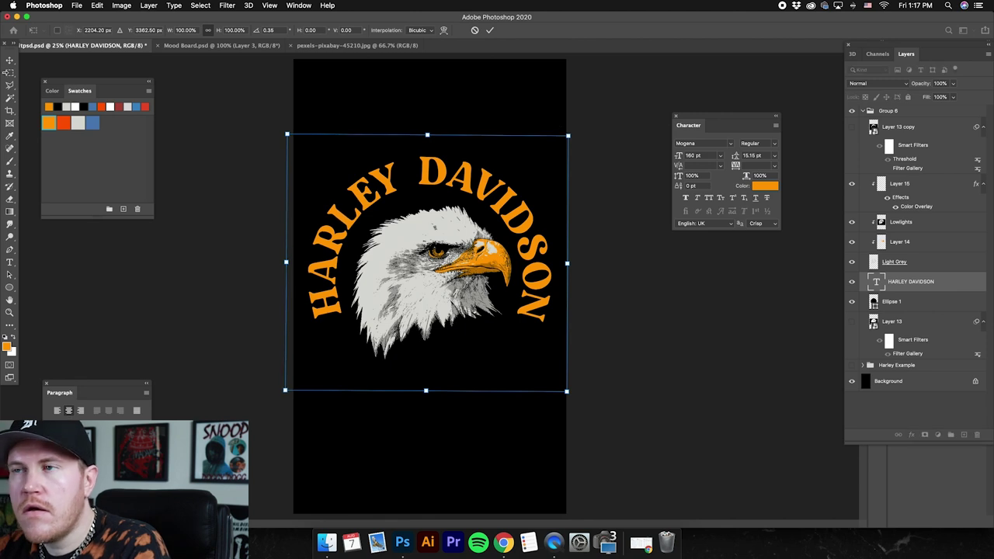
key(Return)
key(m)
Step: Compare edges with another marquee box and set the text rotation back to 0°
drag(309, 319, 577, 411)
right_click(490, 225)
click(528, 226)
click(10, 59)
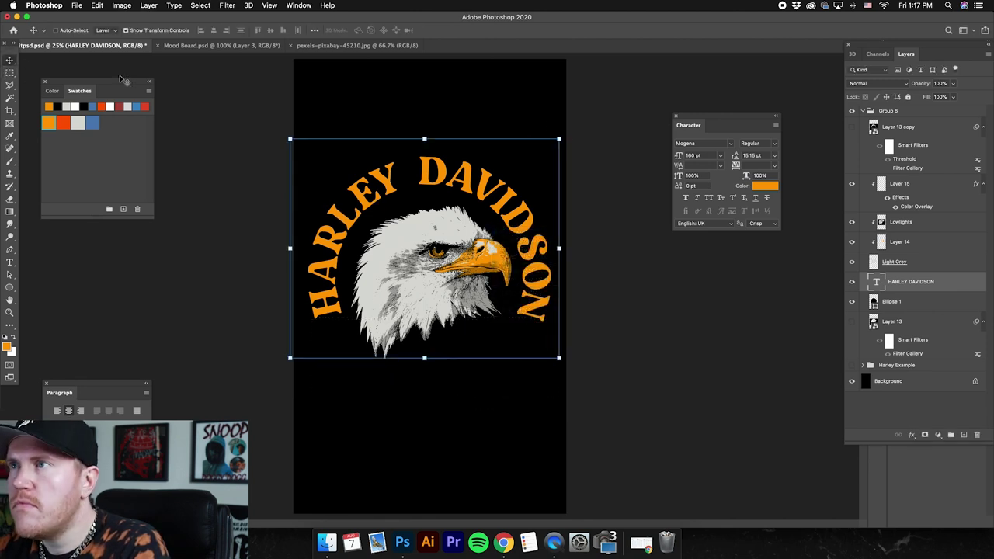
key(super+t)
drag(539, 126, 542, 120)
key(Return)
Step: Confirm alignment with a marquee box, then nudge HARLEY DAVIDSON slightly right
key(m)
drag(310, 321, 553, 394)
right_click(434, 198)
click(435, 204)
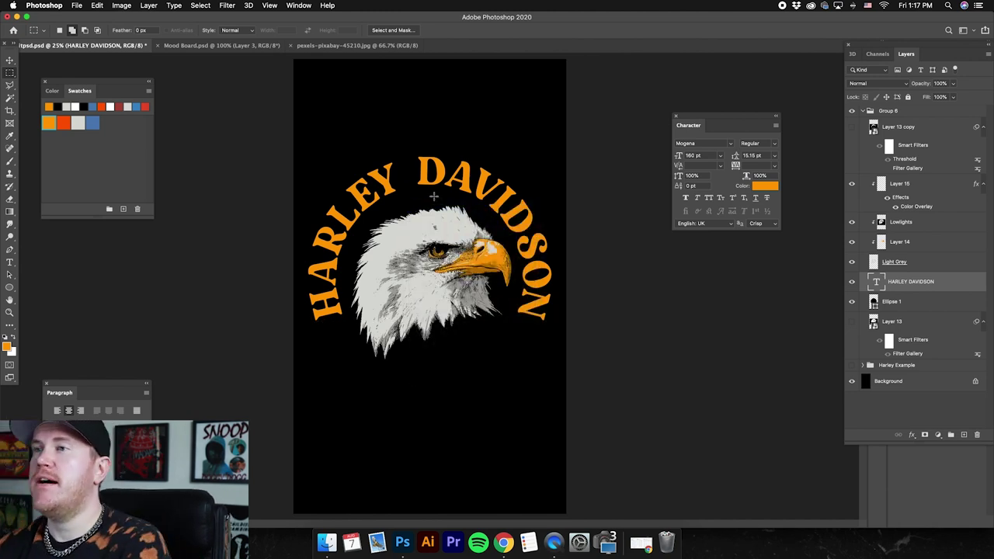
key(v)
drag(394, 188, 398, 182)
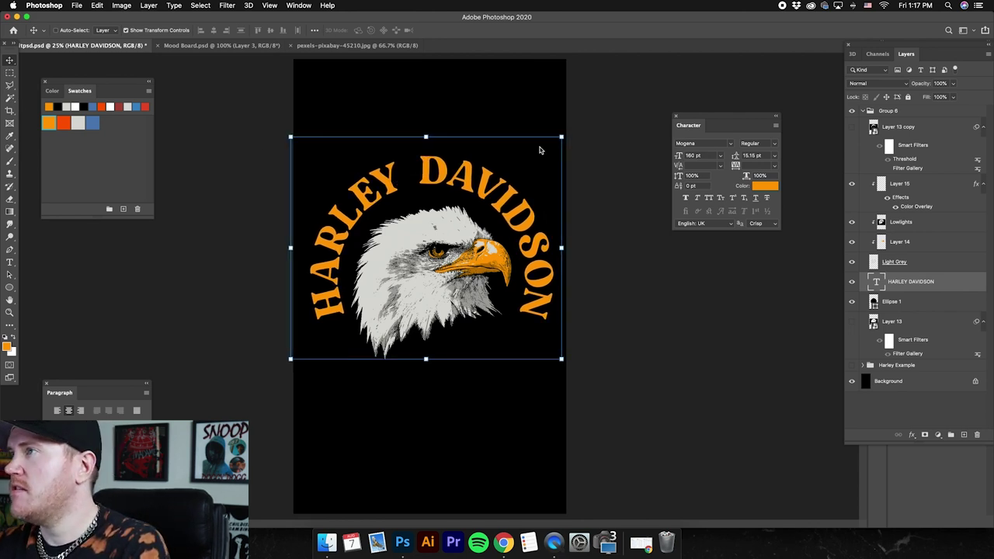
Step: Show the Harley Example reference and toggle Group 6 on and off to compare
click(862, 111)
click(852, 111)
click(853, 124)
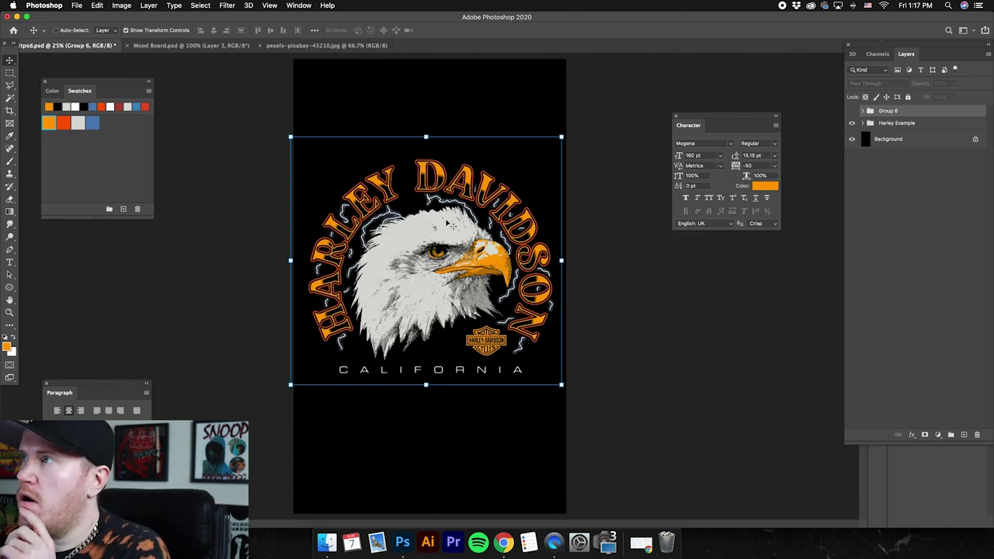
click(852, 111)
click(853, 111)
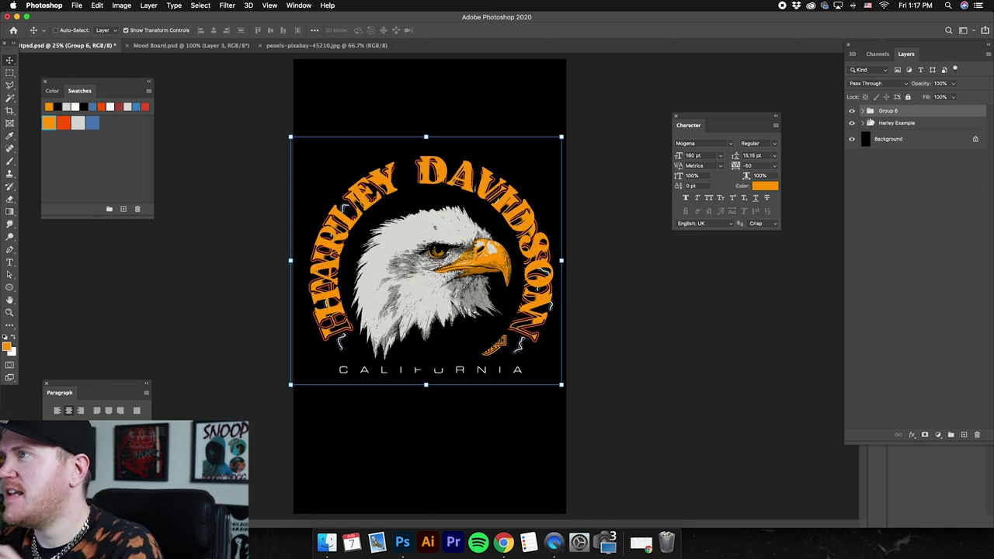
click(852, 111)
click(861, 111)
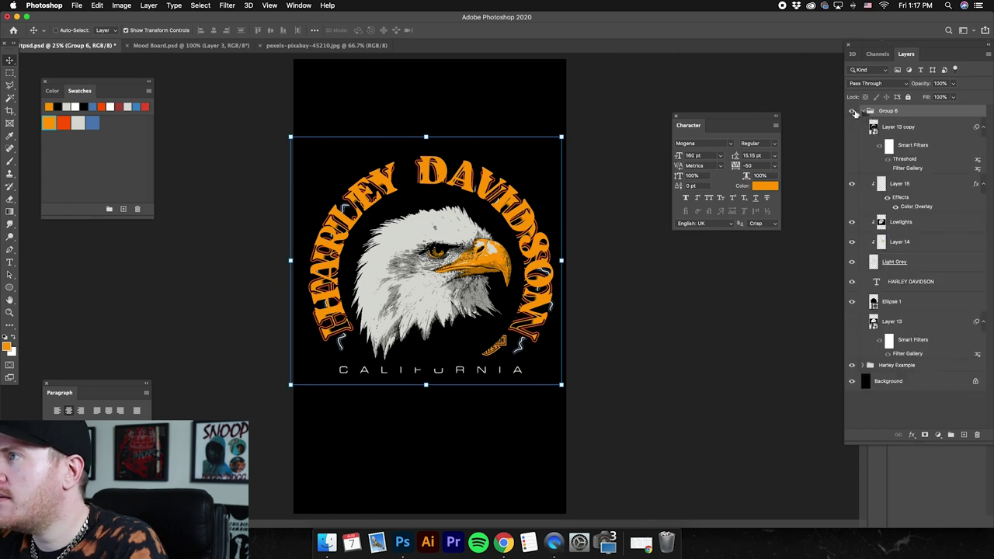
Step: Move and scale the HARLEY DAVIDSON text (about 105%, then 97%) over the reference lettering
click(472, 184)
mouse_move(473, 184)
mouse_down()
mouse_move(464, 186)
mouse_move(476, 77)
mouse_move(471, 200)
mouse_up()
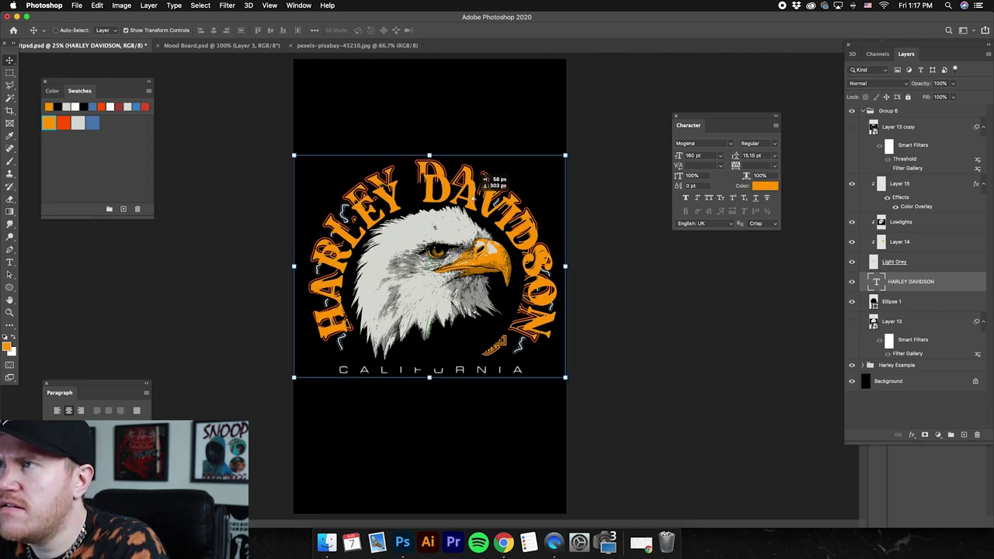
key(super+t)
drag(573, 151, 590, 138)
drag(497, 177, 484, 179)
drag(278, 137, 304, 162)
key(Return)
drag(435, 194, 431, 195)
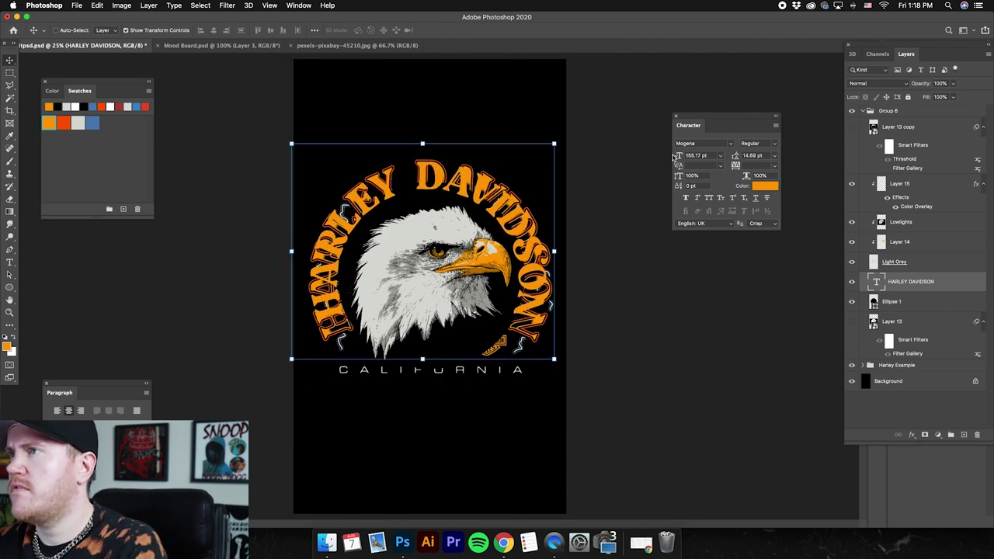
Step: Set the text to 170 pt, nudge it right, and resize it to about 169 pt
click(703, 156)
text(17)
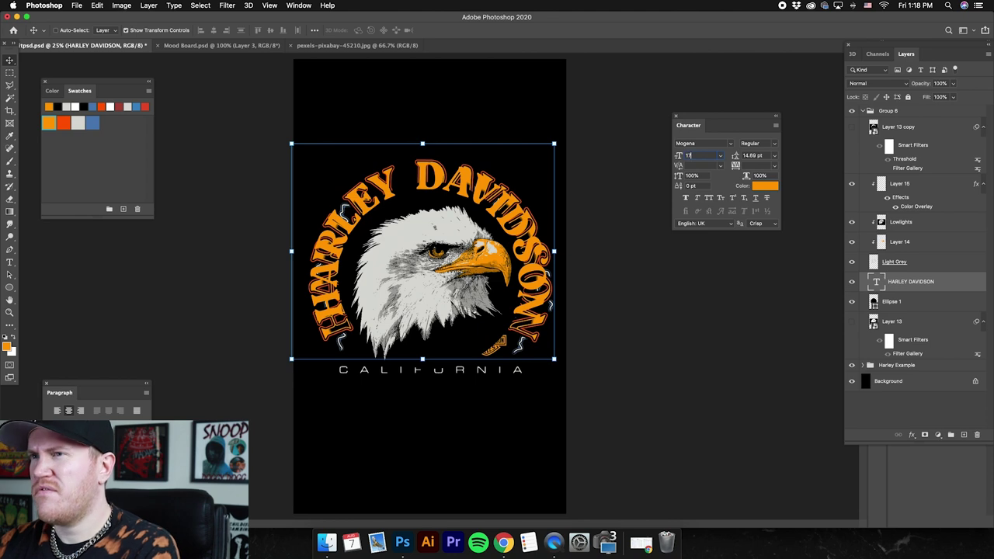
text(0)
key(Return)
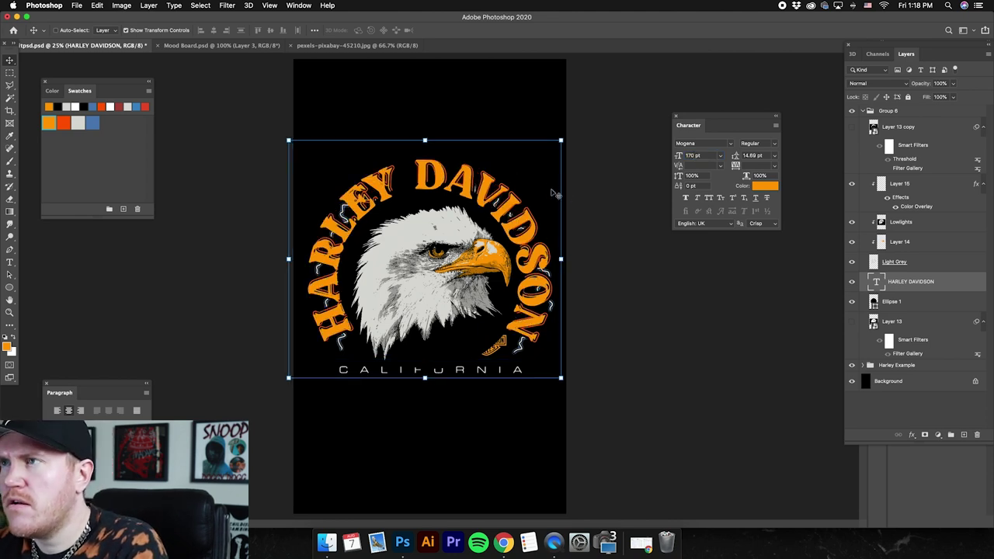
key(shift+Right)
key(shift+Right)
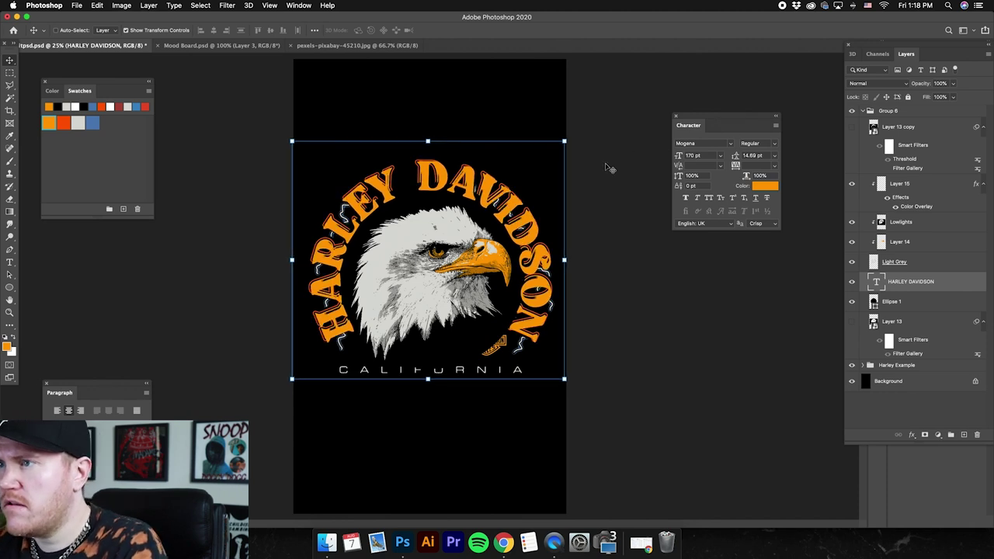
mouse_move(564, 379)
mouse_down()
mouse_move(570, 394)
mouse_move(564, 380)
mouse_up()
key(Return)
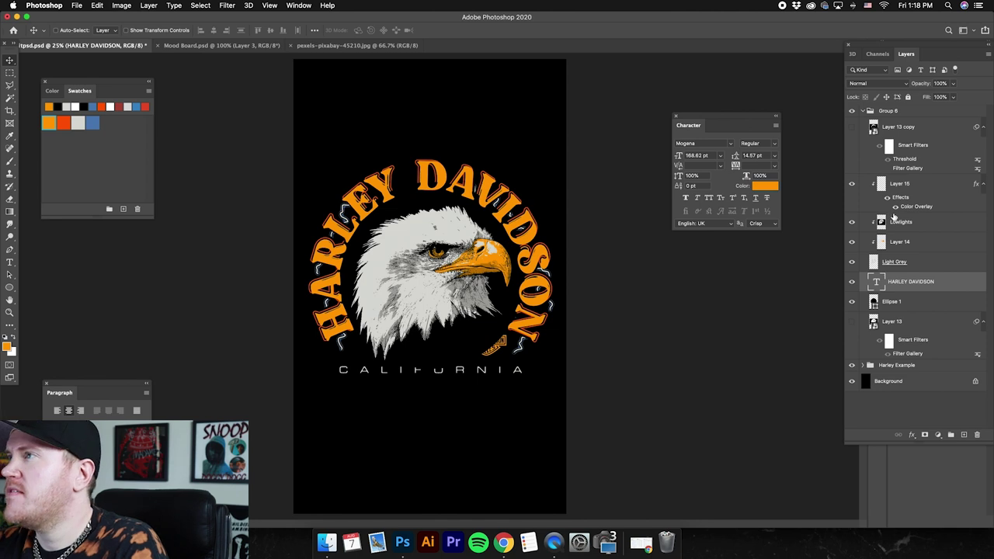
Step: Compare against the reference, hide Harley Example, and open the text layer's Layer Style
click(870, 111)
click(852, 111)
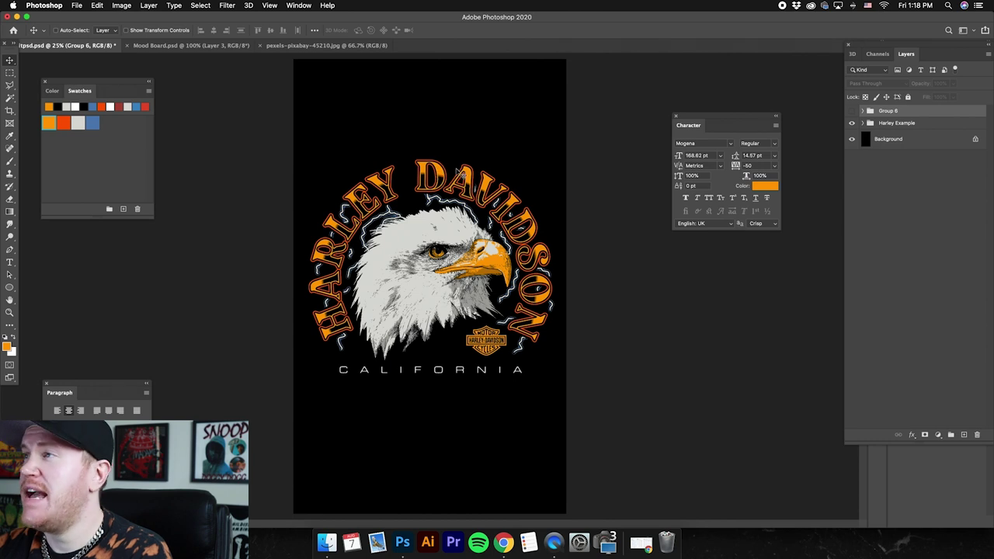
click(852, 123)
click(853, 111)
click(862, 110)
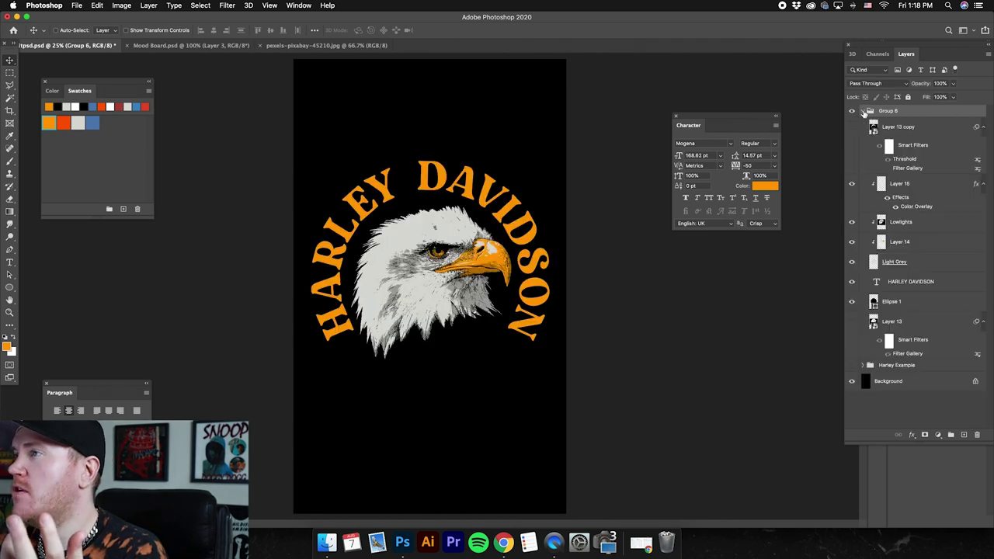
double_click(955, 281)
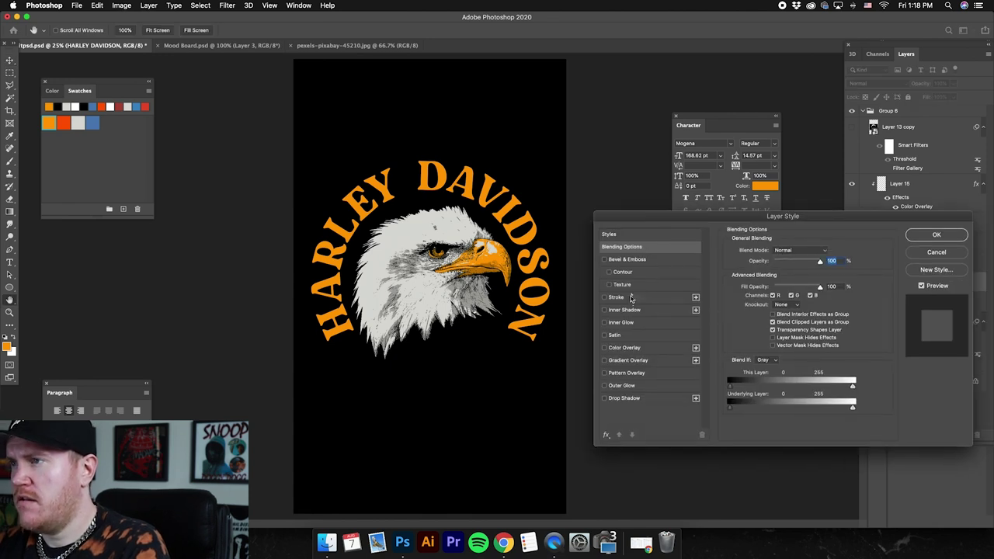
Step: Add an outside Stroke to the lettering, trying red before settling on black
click(637, 297)
click(774, 260)
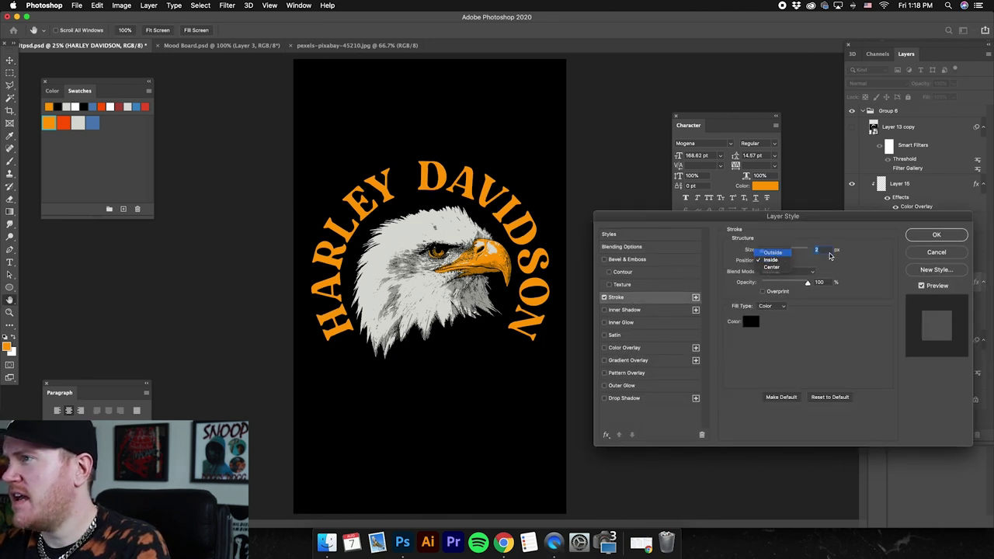
key(Return)
text(18)
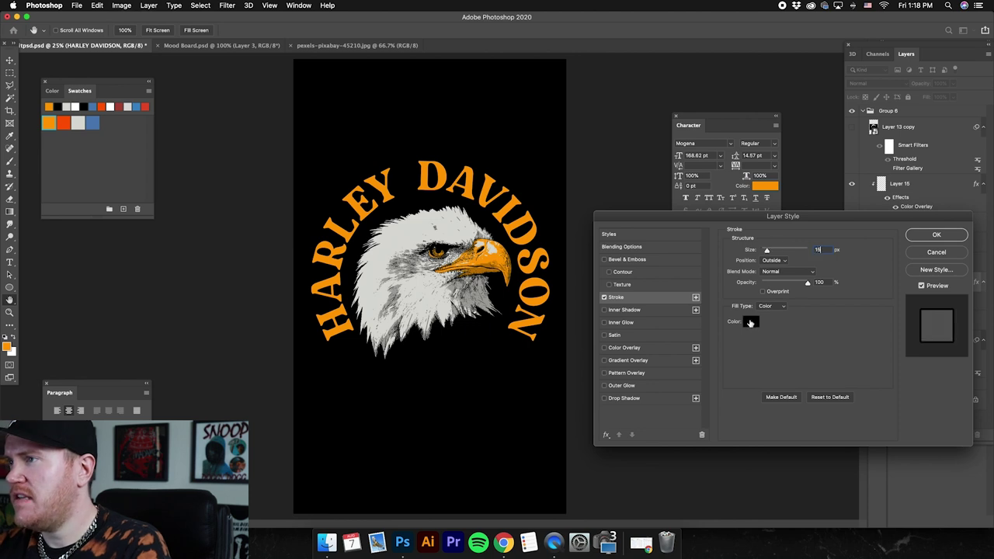
click(750, 322)
click(782, 348)
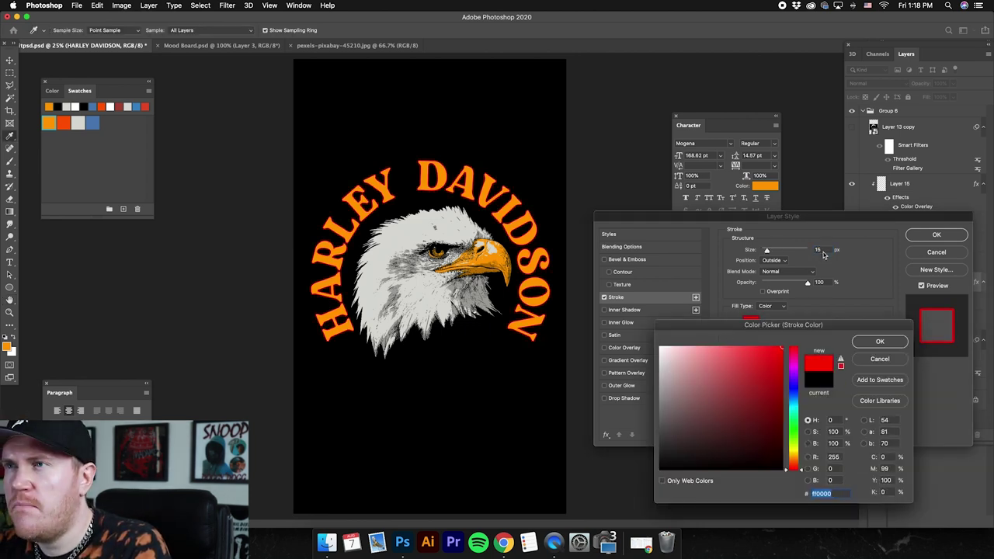
click(884, 340)
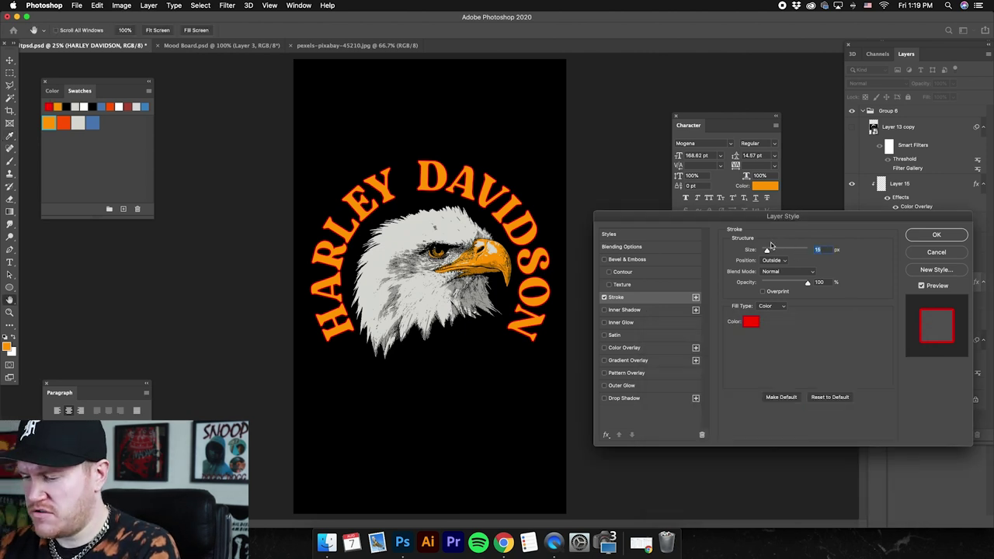
text(30)
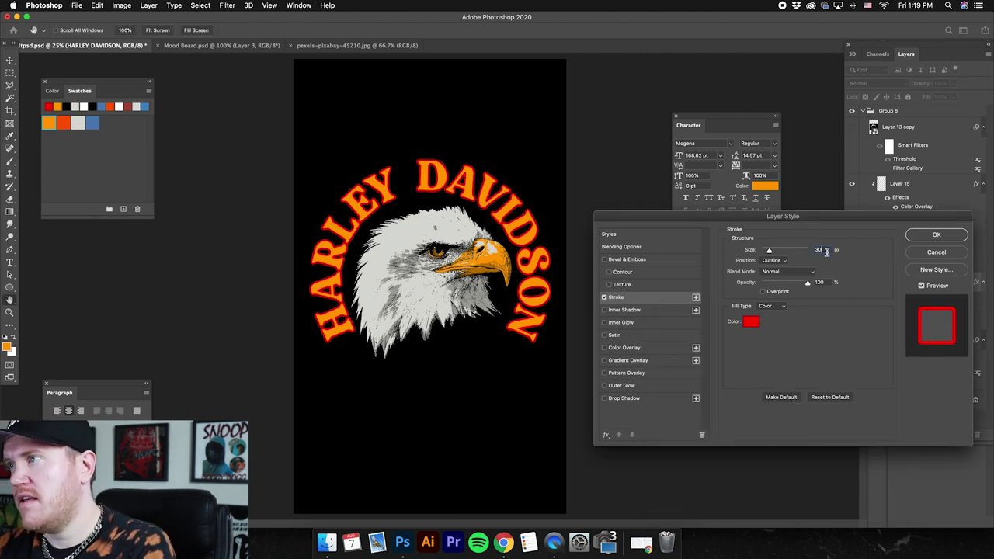
text(25)
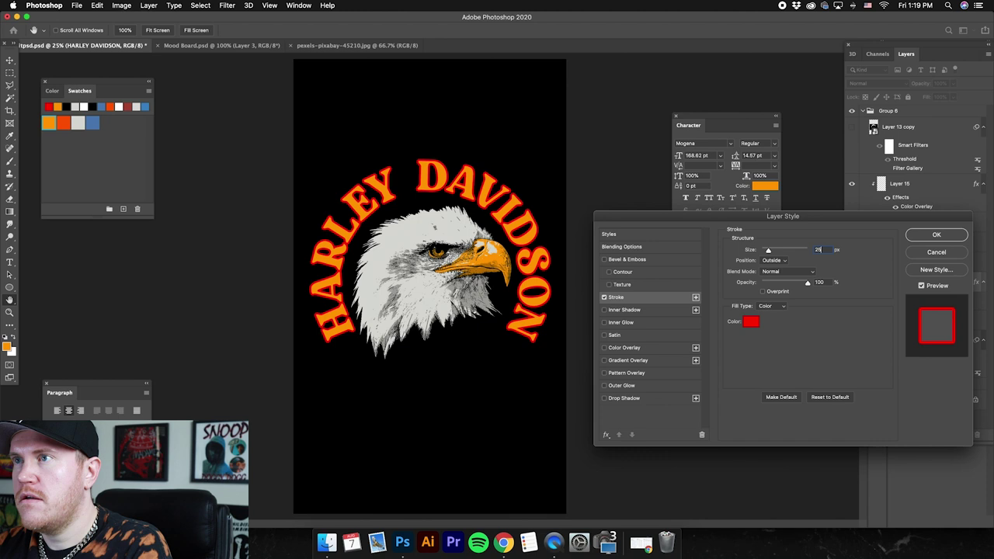
click(751, 322)
click(895, 346)
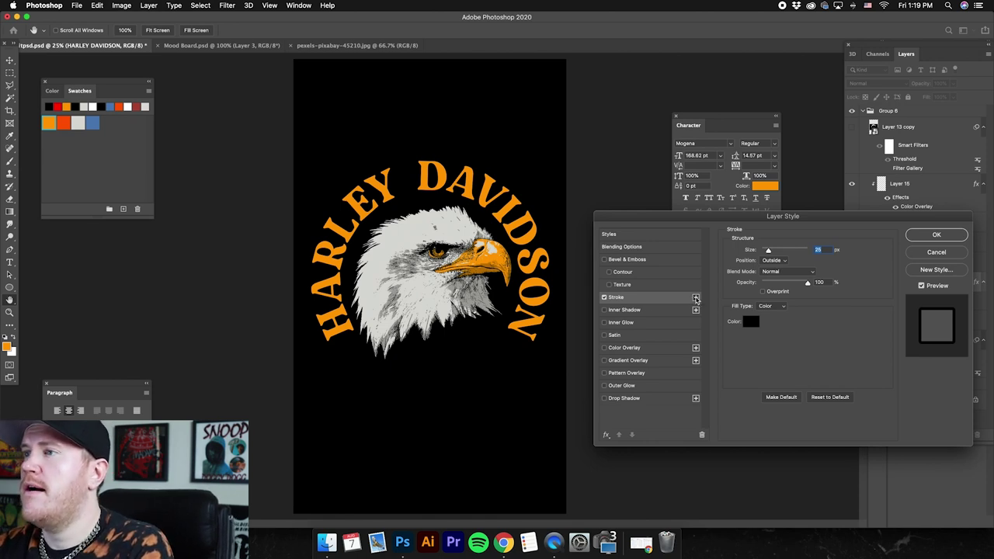
Step: Add a second Stroke in the sampled red-orange at 35 px and apply the styles
click(696, 298)
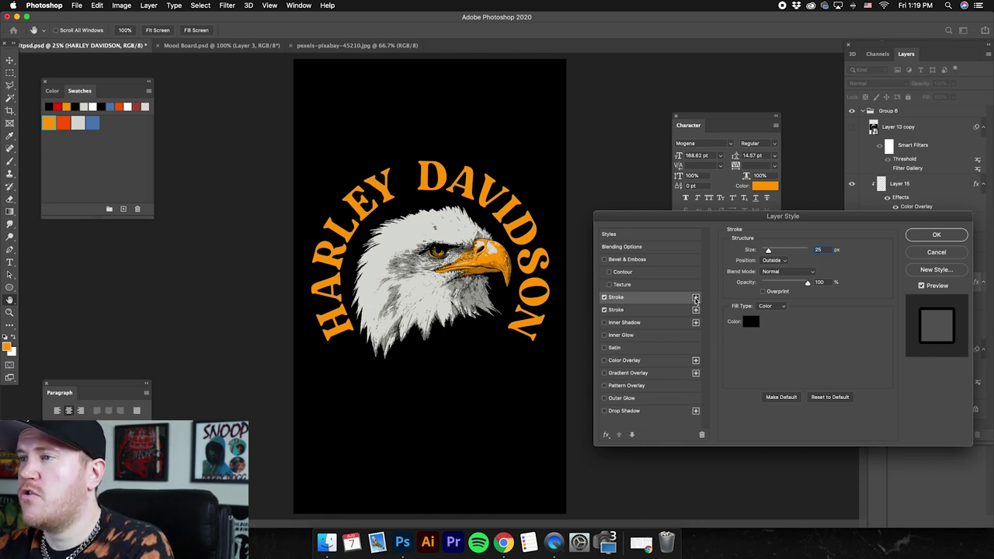
click(634, 311)
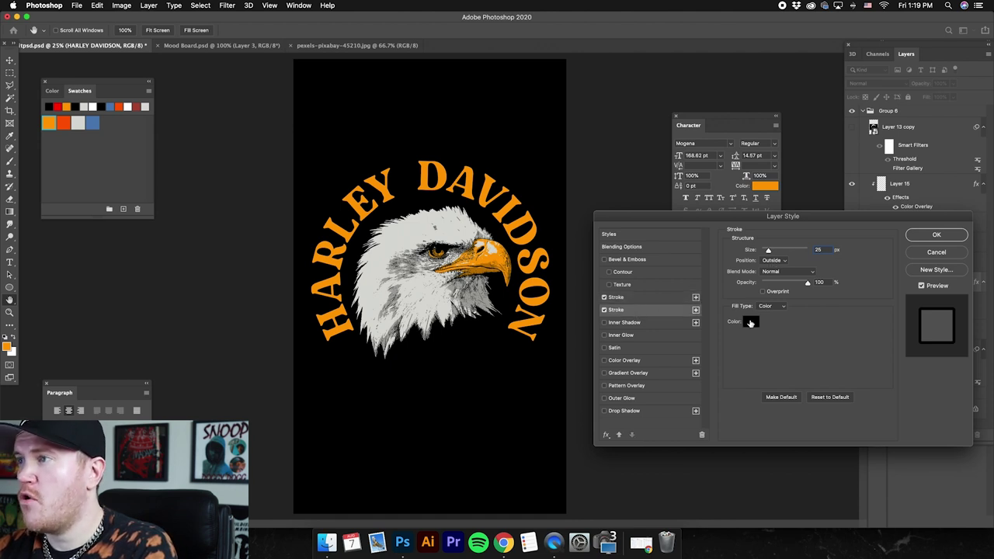
click(751, 322)
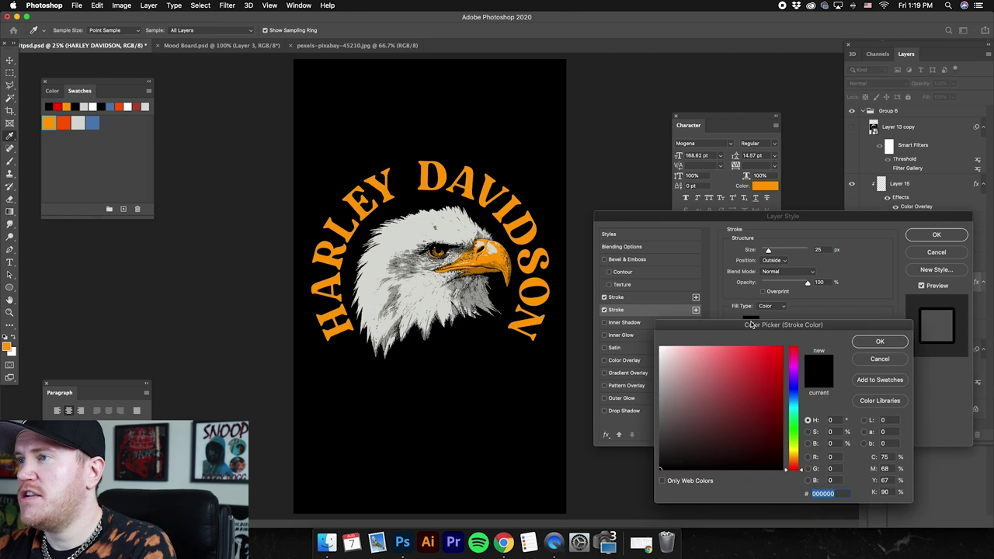
click(67, 123)
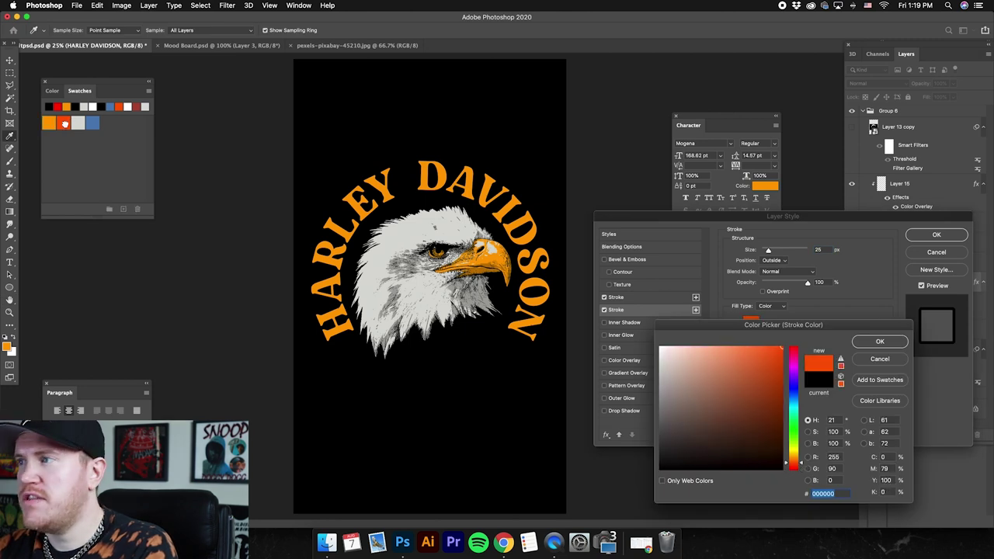
click(880, 341)
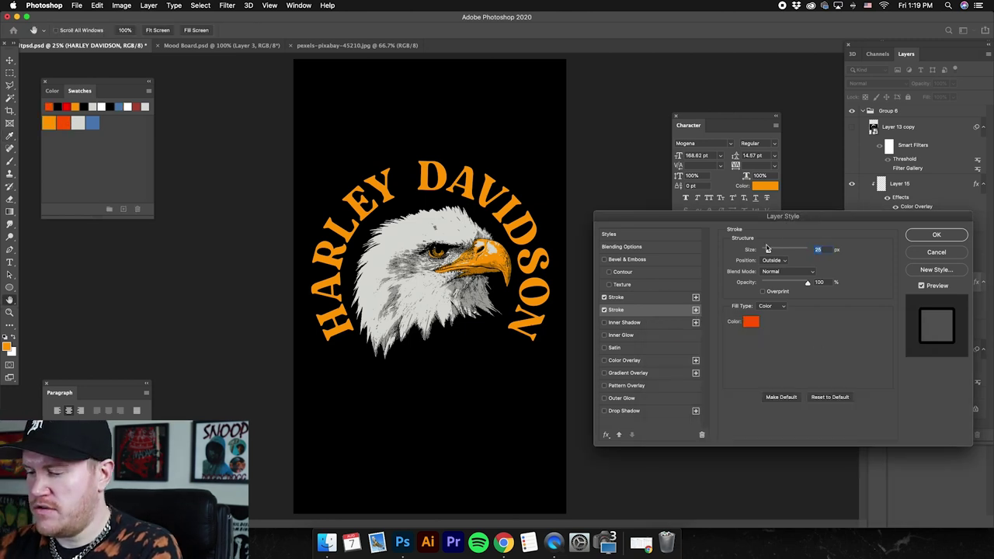
text(60)
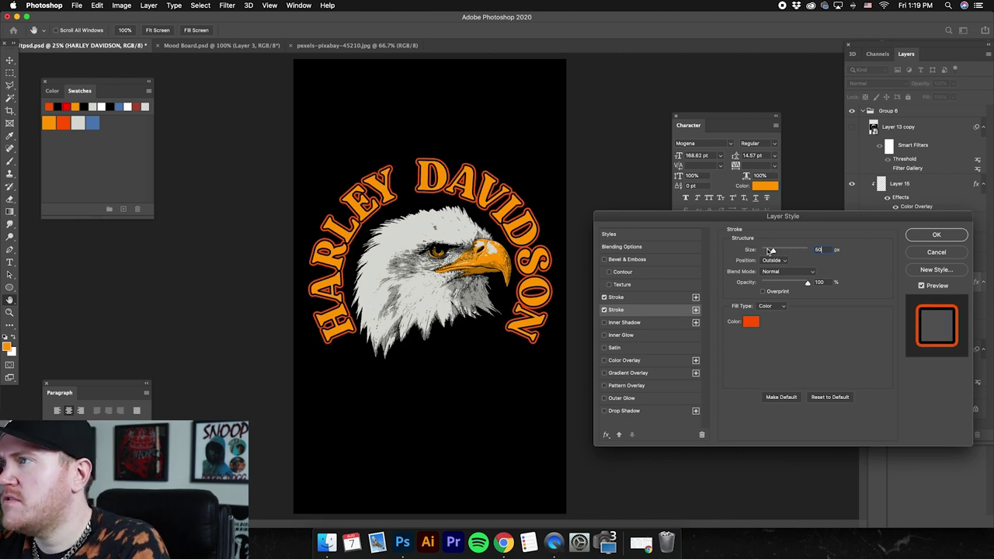
key(shift+Down)
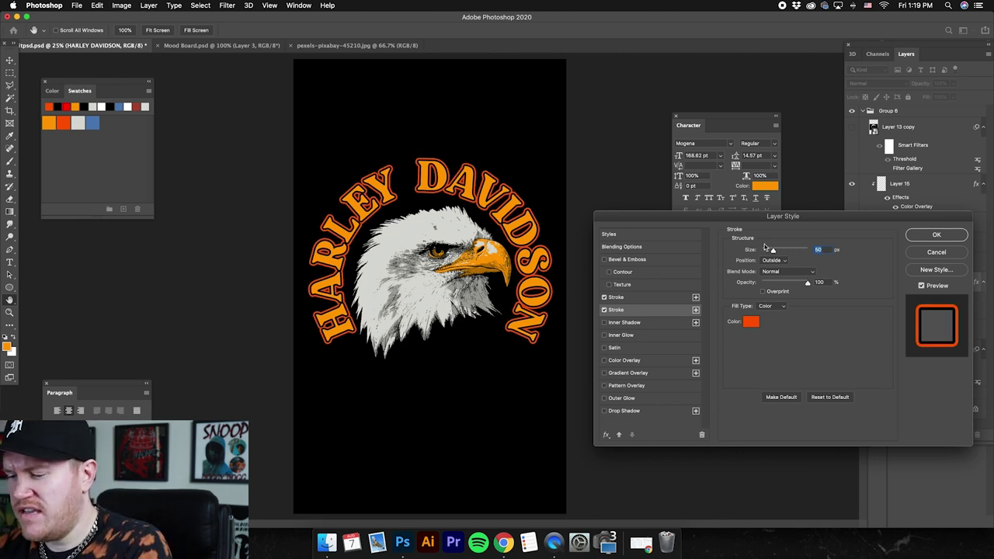
key(shift+Down)
key(Down)
key(Down)
key(Down)
key(Down)
key(Down)
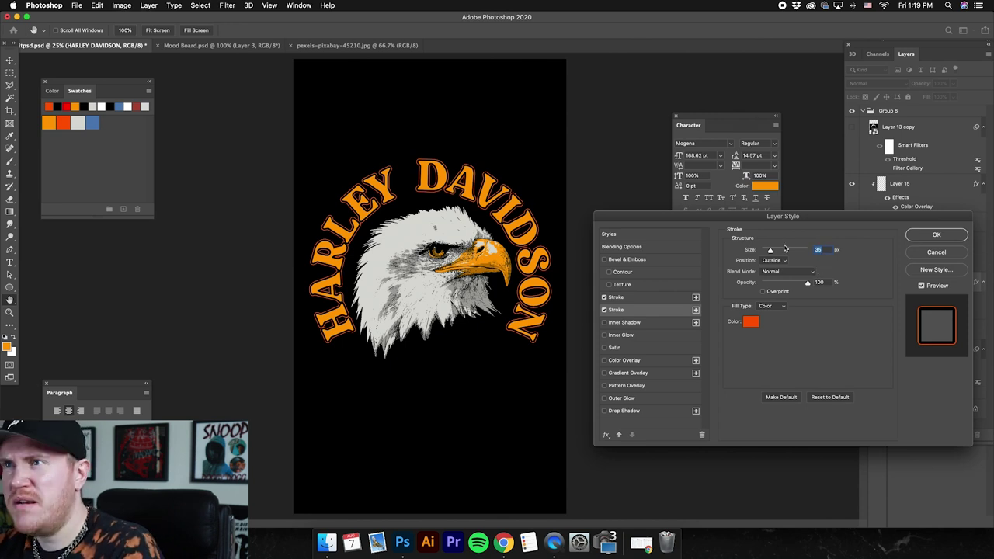
key(shift+Up)
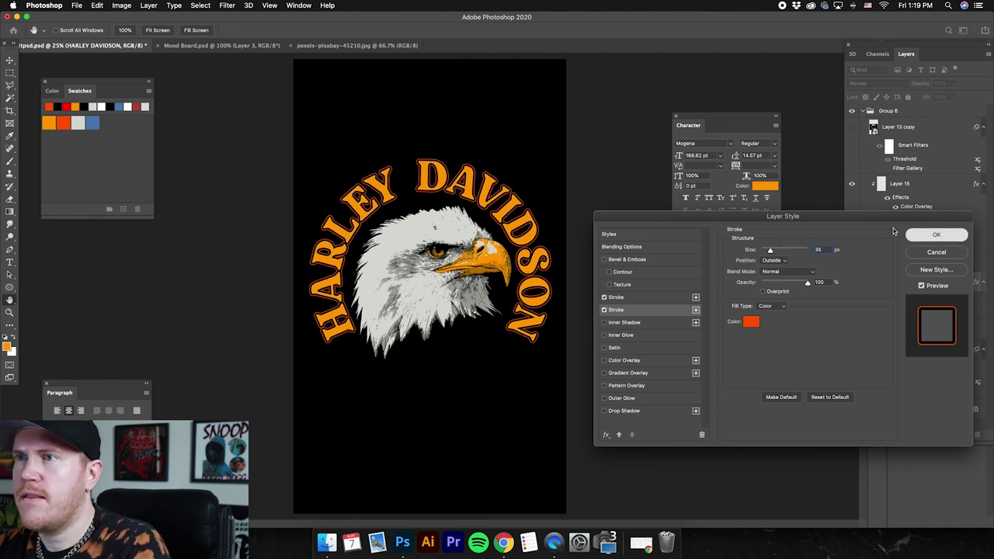
click(924, 236)
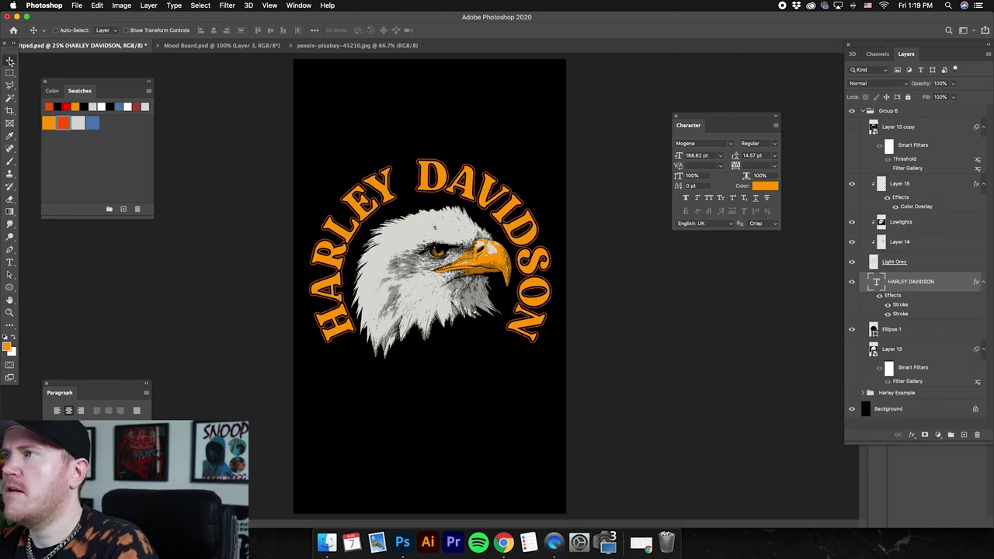
click(862, 111)
click(853, 110)
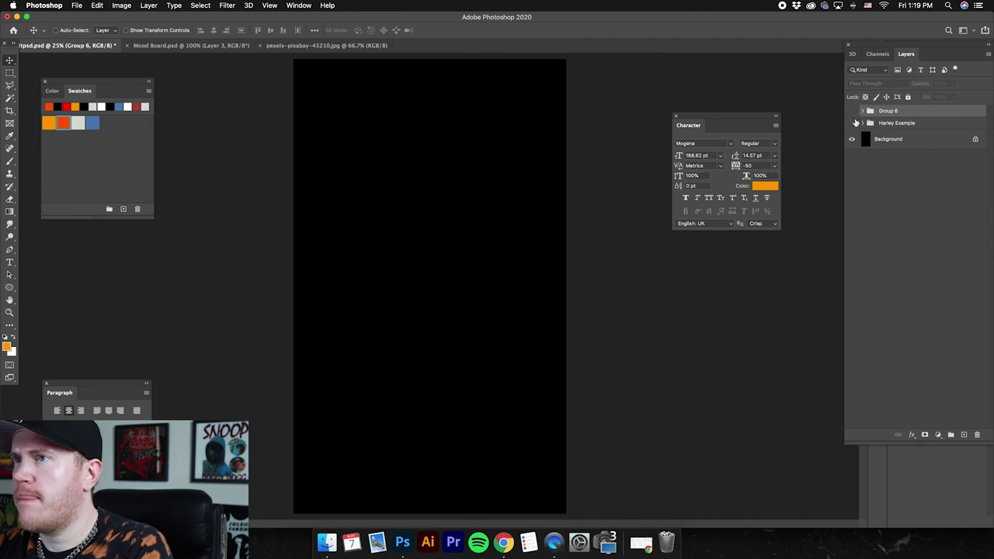
click(853, 123)
click(853, 122)
click(853, 111)
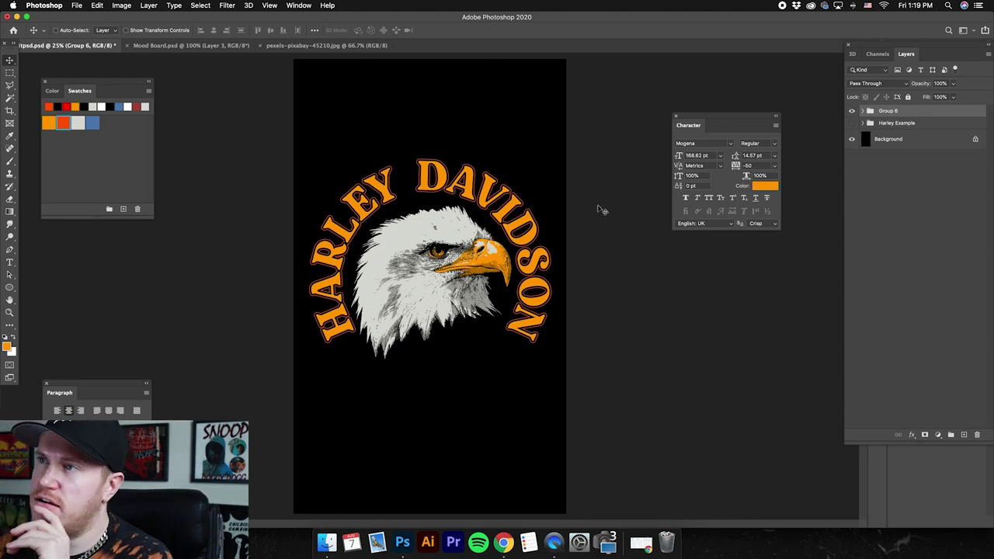
click(853, 111)
click(852, 124)
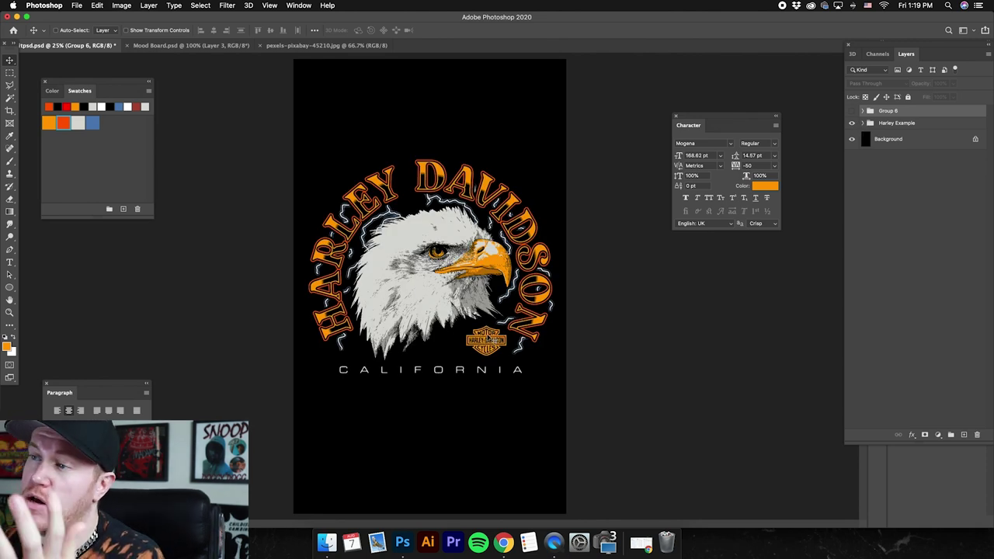
click(852, 123)
click(852, 111)
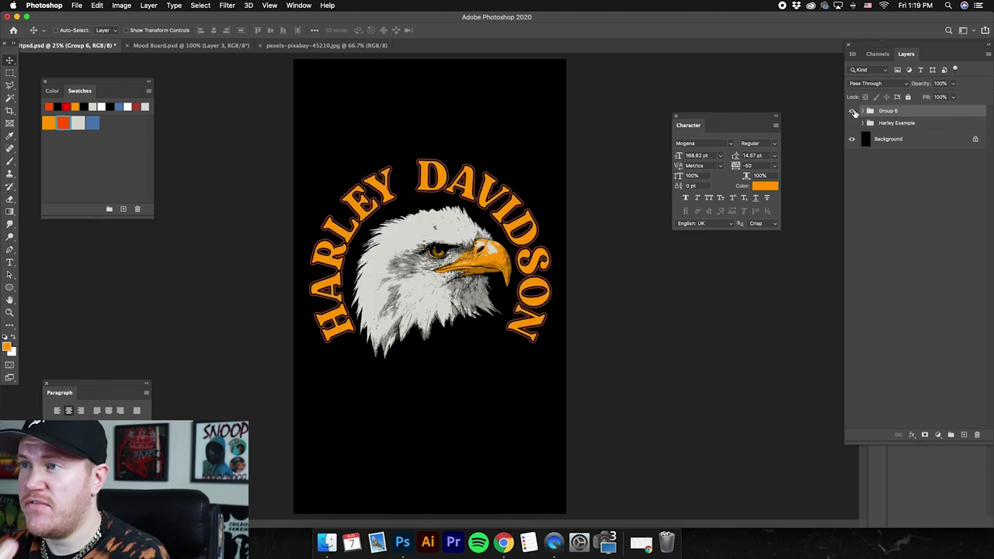
click(504, 543)
Step: Copy the black-and-white Harley-Davidson shield logo from the 'harley davidson logo png' results, then return to Photoshop
click(302, 36)
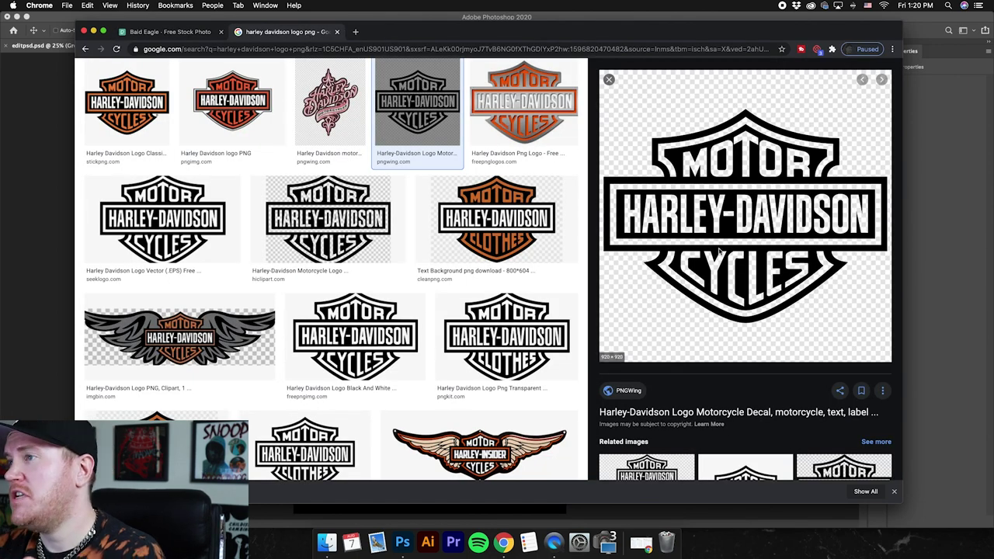
scroll(738, 310, up, 3)
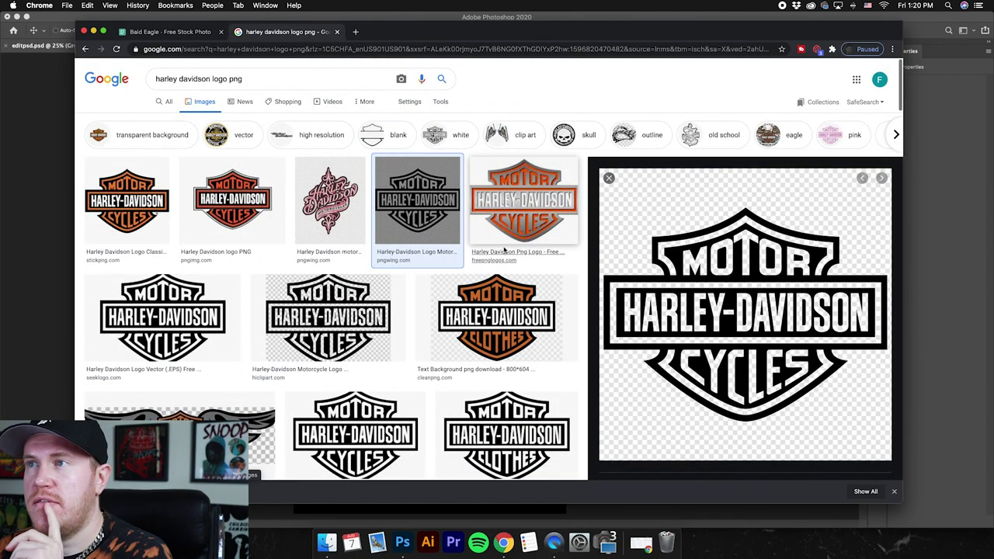
scroll(767, 346, down, 2)
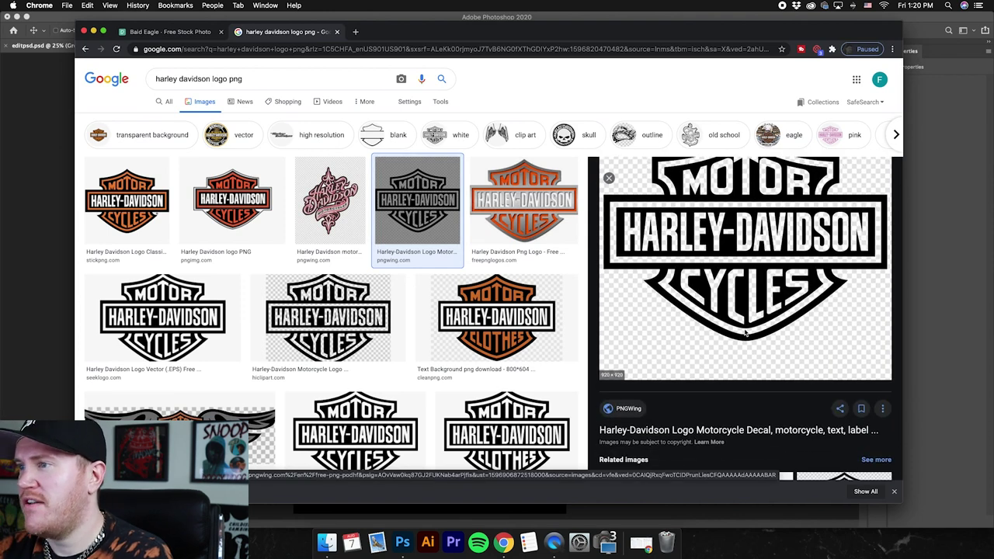
scroll(748, 332, up, 2)
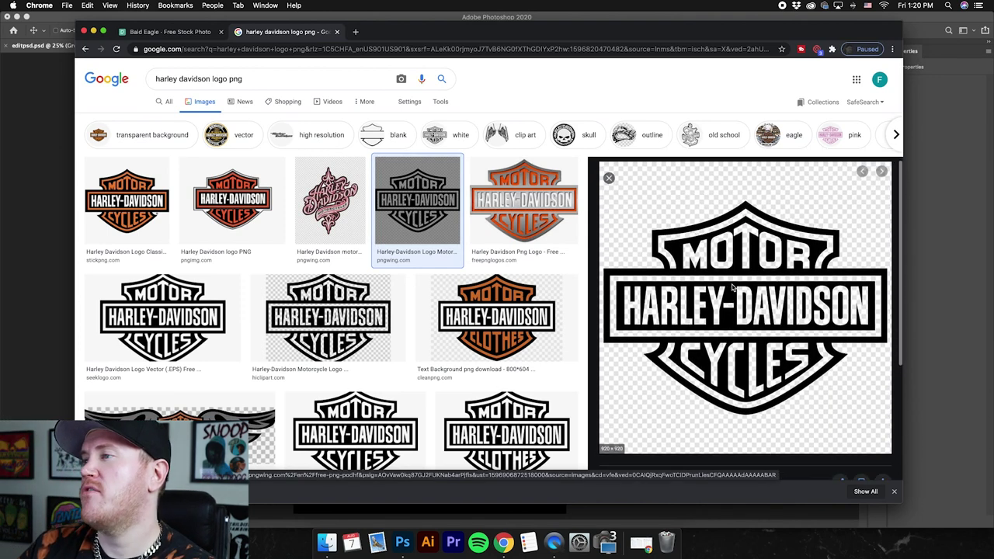
scroll(738, 294, down, 2)
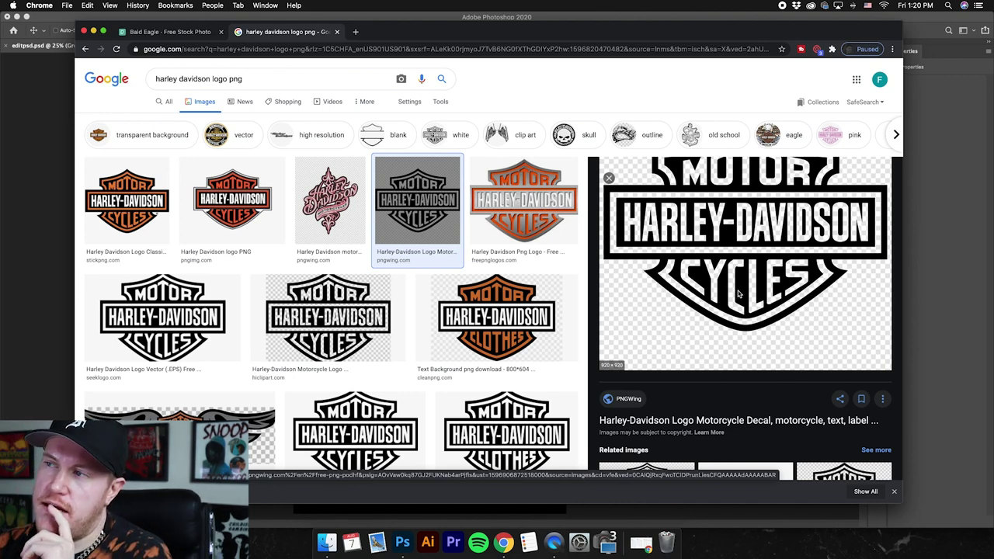
scroll(695, 203, up, 2)
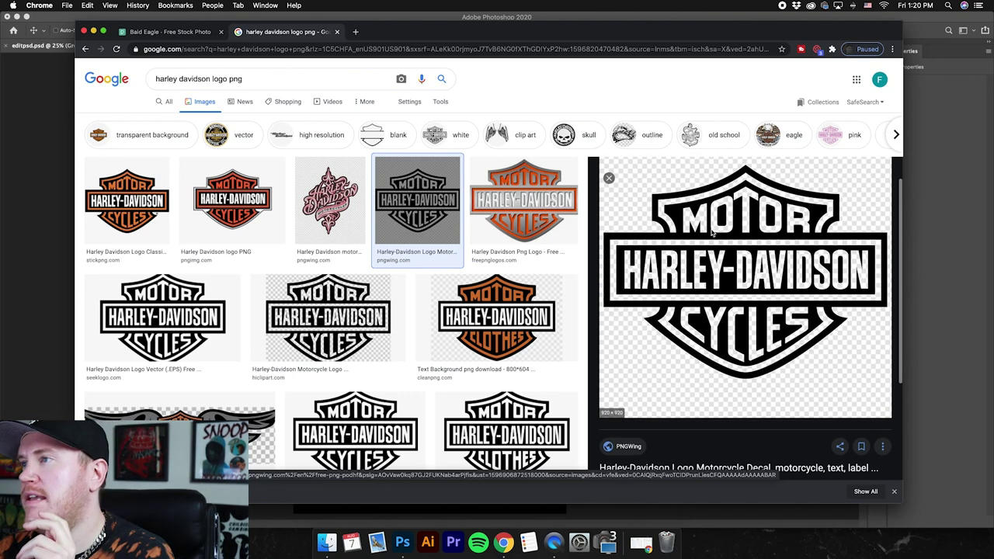
right_click(721, 227)
click(738, 309)
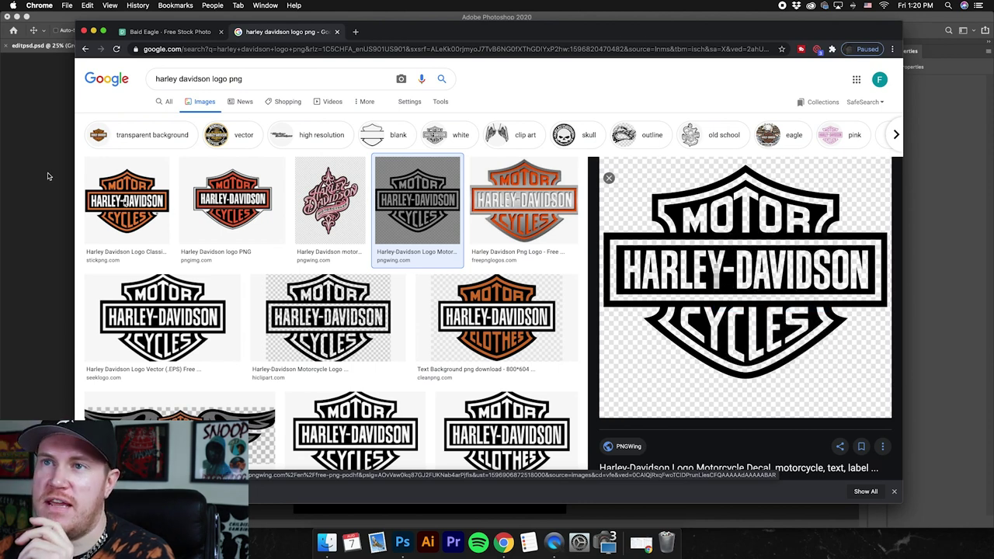
click(44, 173)
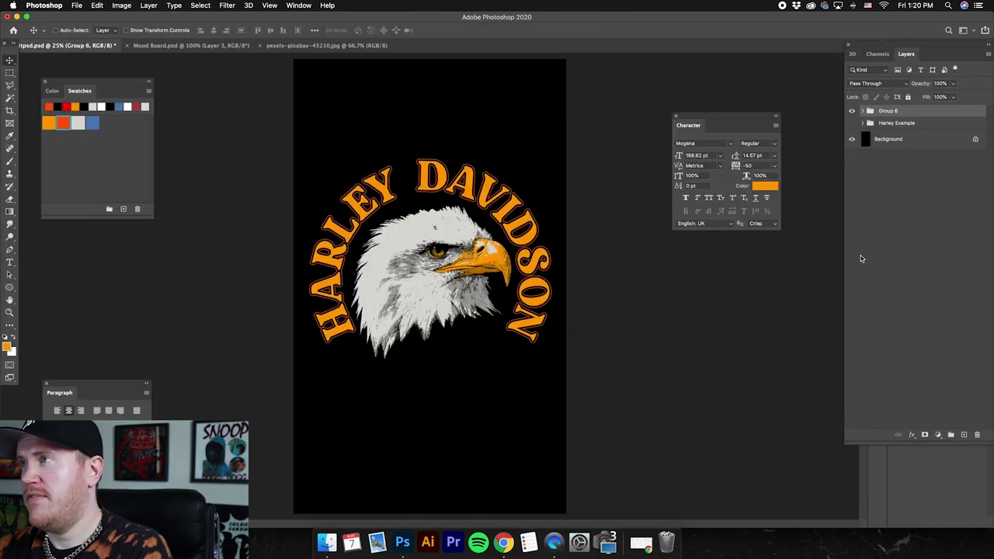
Step: Paste the logo as Layer 16, place it on the eagle's head, and return to 100% zoom
key(super+v)
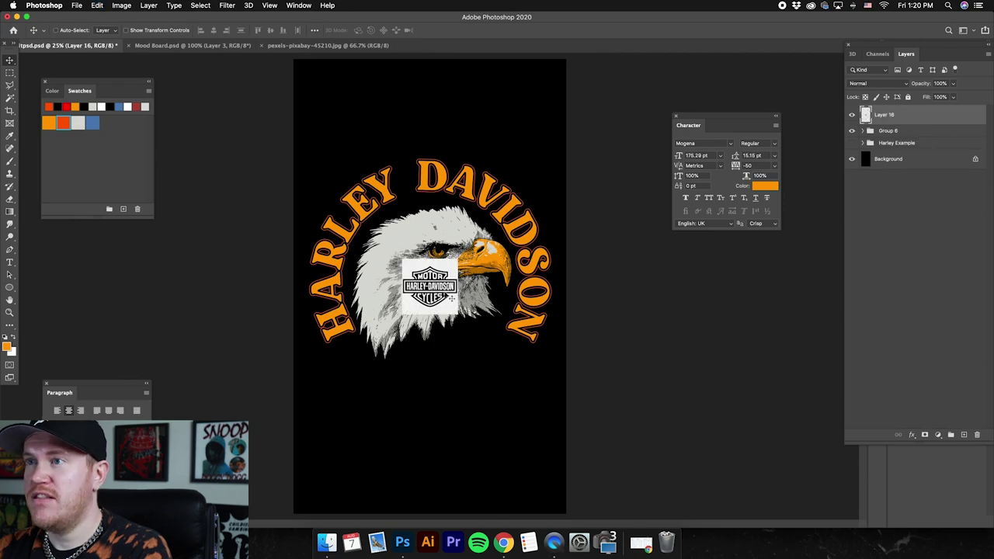
drag(430, 288, 406, 227)
key(super+equal)
key(super+equal)
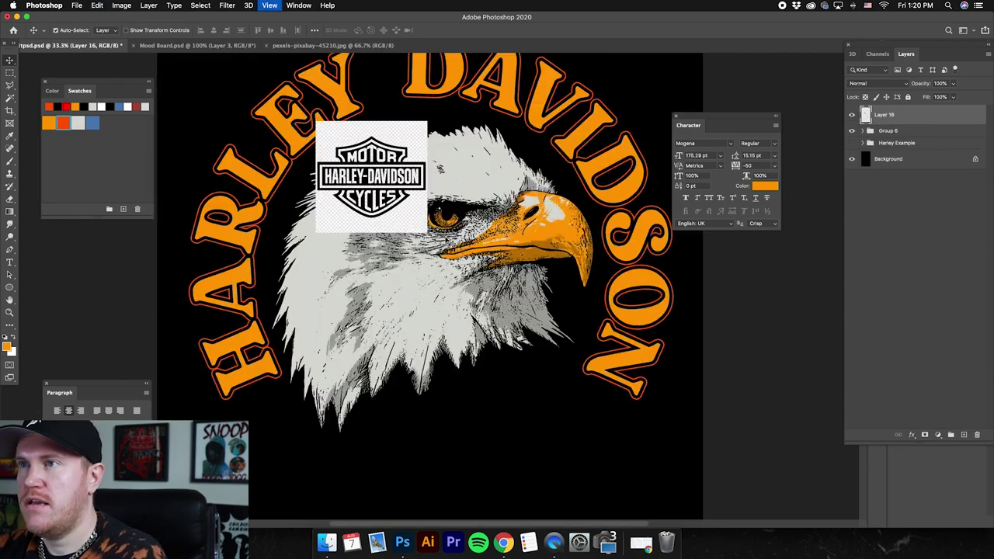
key(super+equal)
key(super+equal)
key(super+equal)
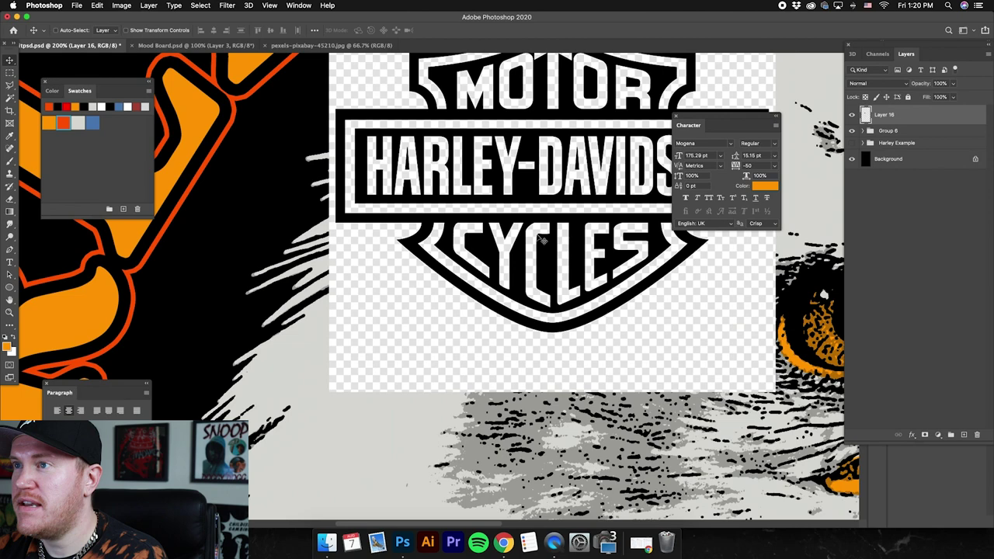
key(super+minus)
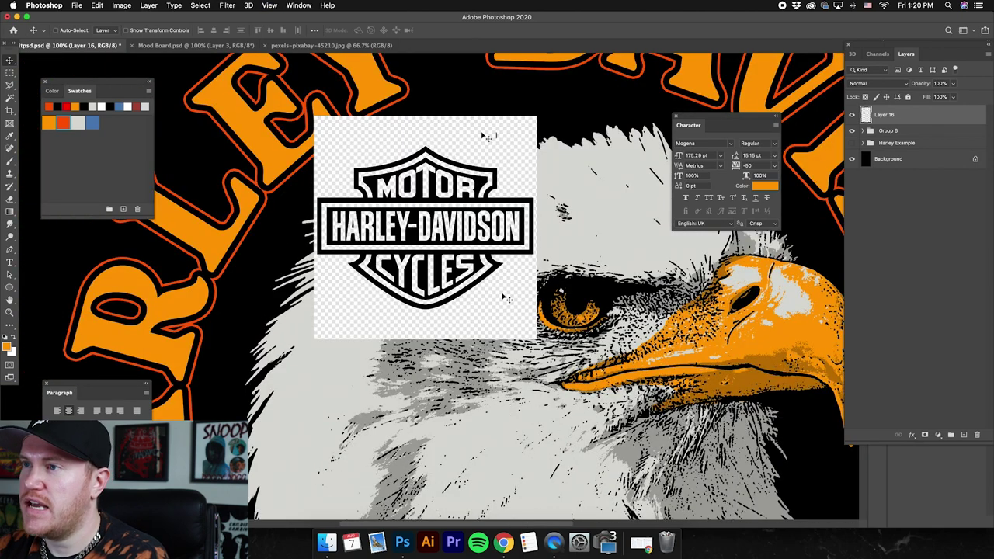
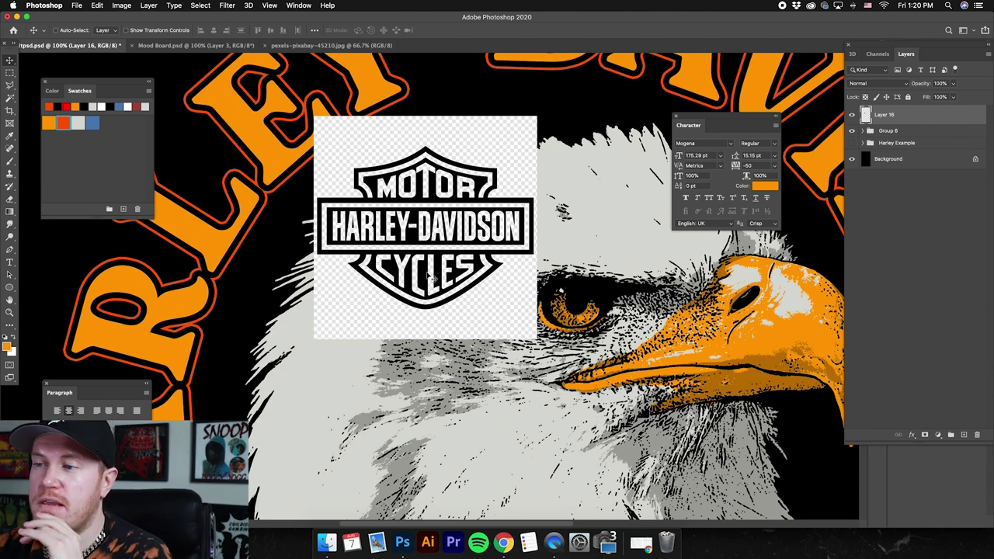
Step: Drag the black Harley-Davidson bar-and-shield logo from Chrome's Google Images results onto the Photoshop canvas
click(503, 542)
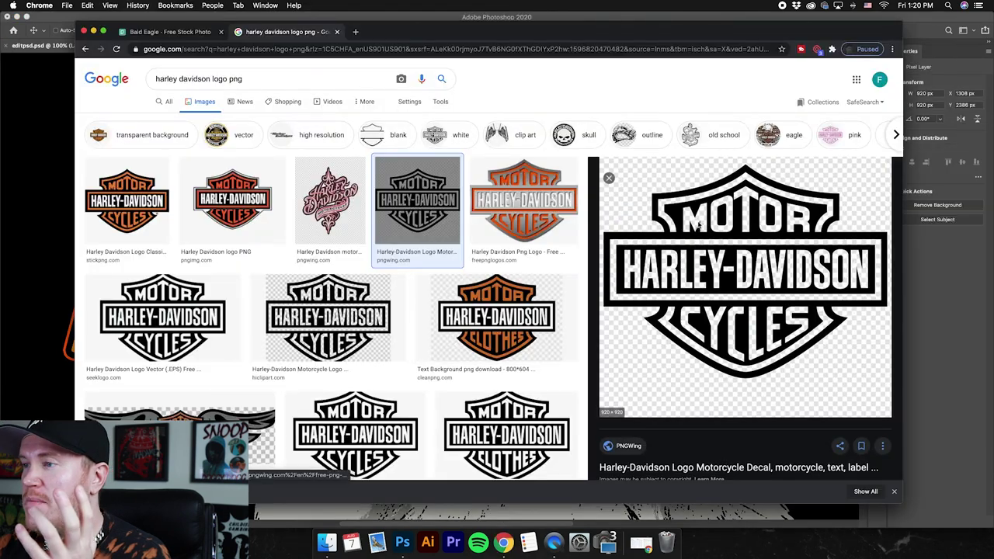
scroll(697, 226, down, 3)
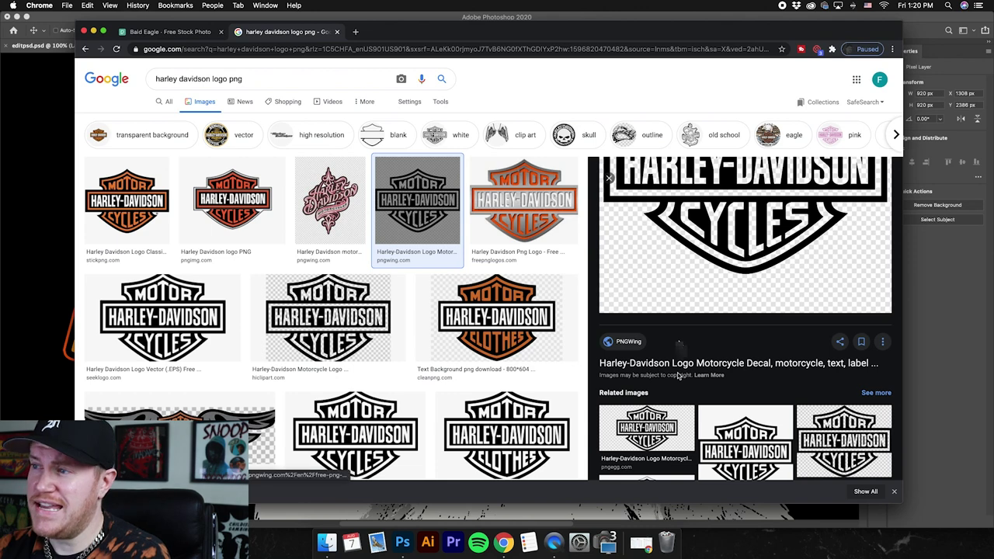
scroll(672, 334, up, 3)
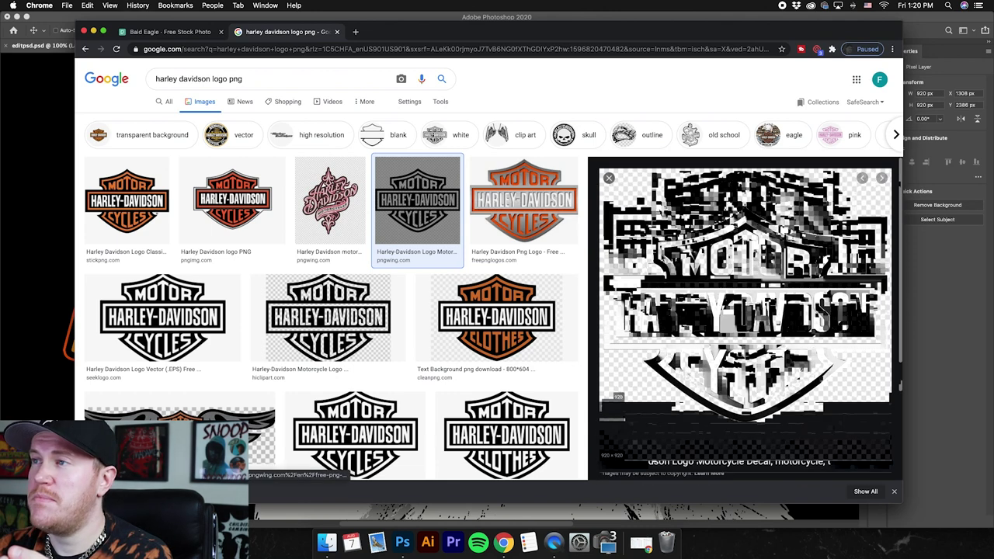
drag(668, 314, 48, 214)
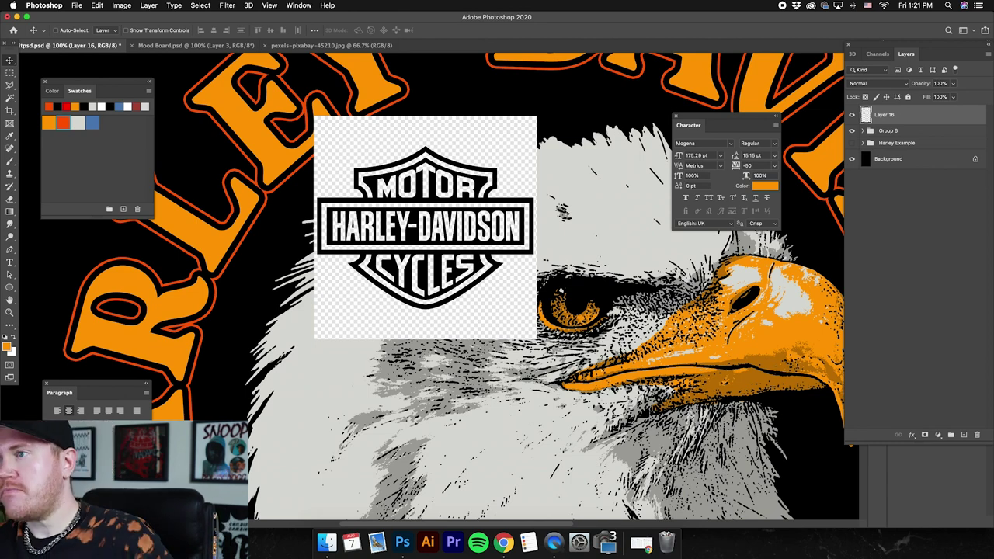
Step: Copy the logo's black shapes to a new layer with an anti-aliased Magic Wand, hiding Layer 16
scroll(462, 225, up, 1)
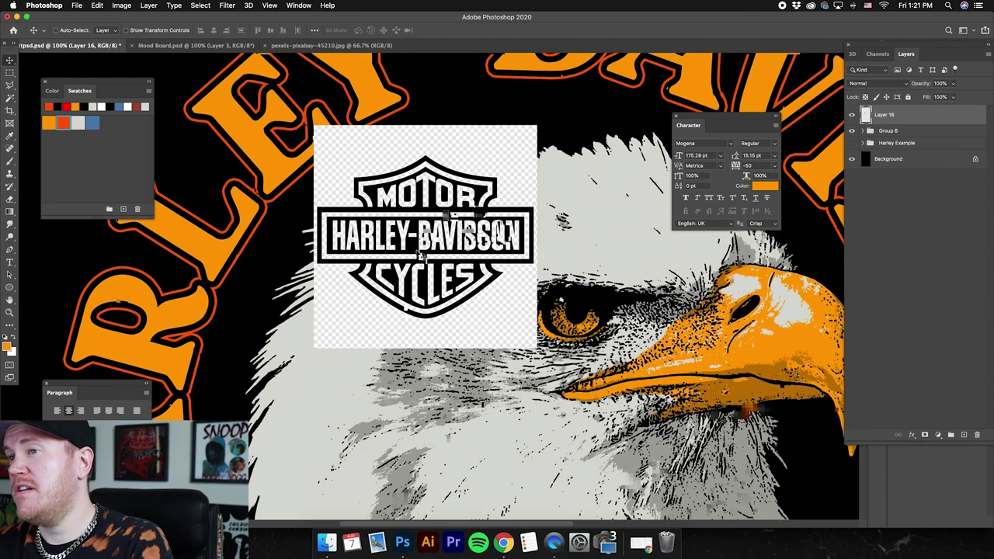
scroll(497, 245, up, 2)
click(10, 98)
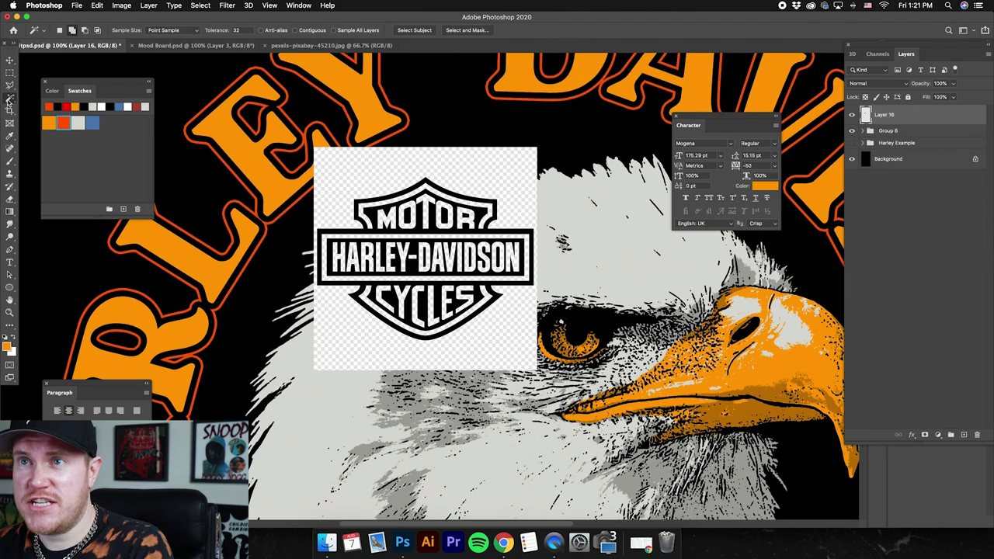
click(45, 115)
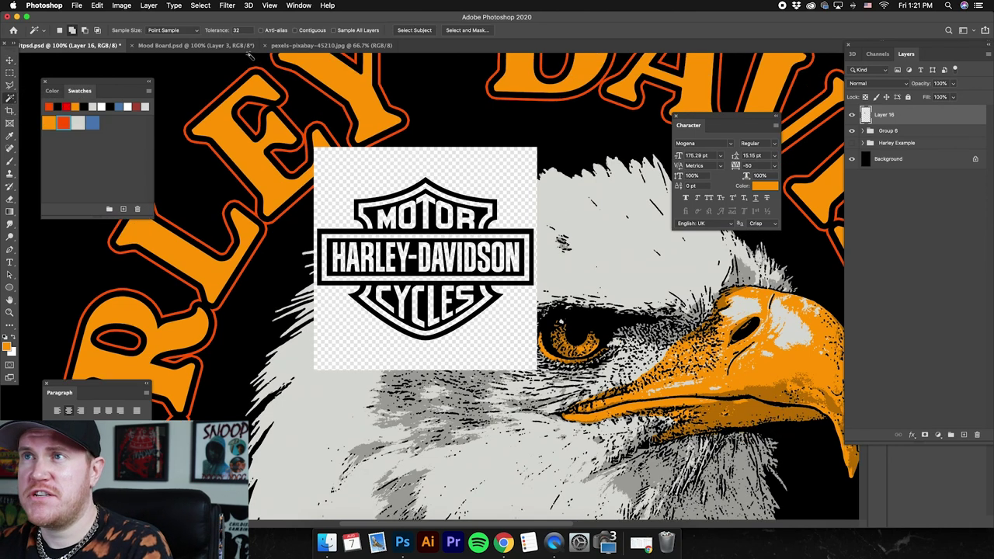
click(262, 31)
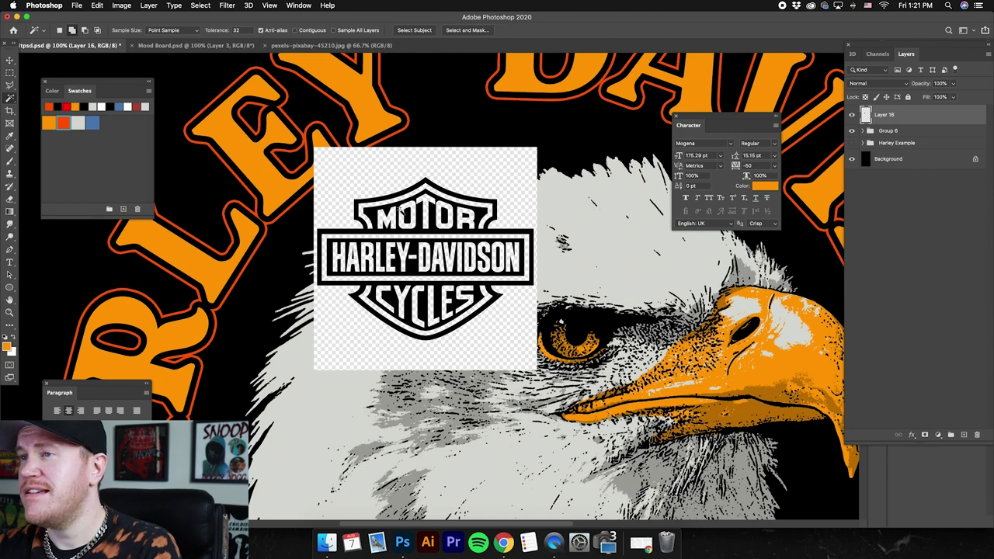
click(432, 184)
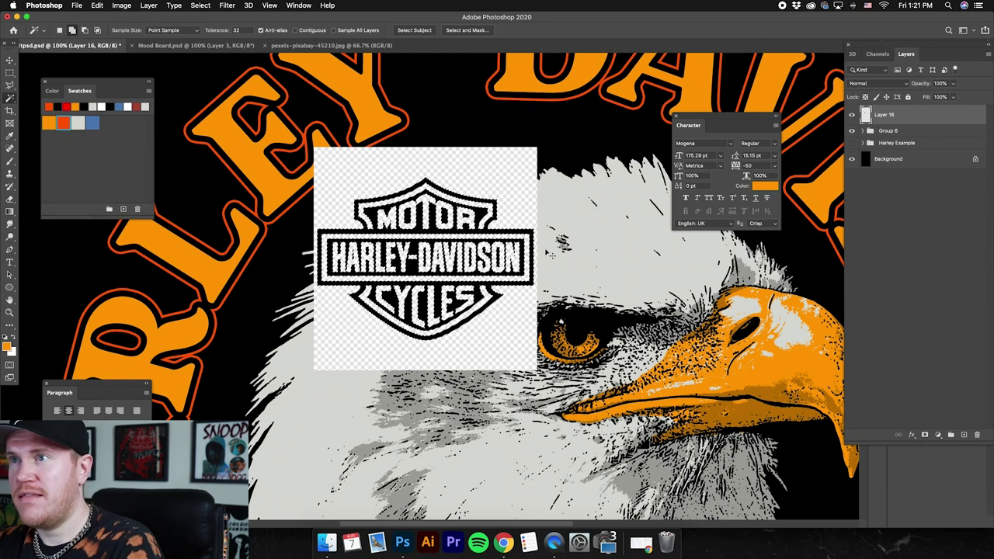
key(ctrl+j)
click(852, 135)
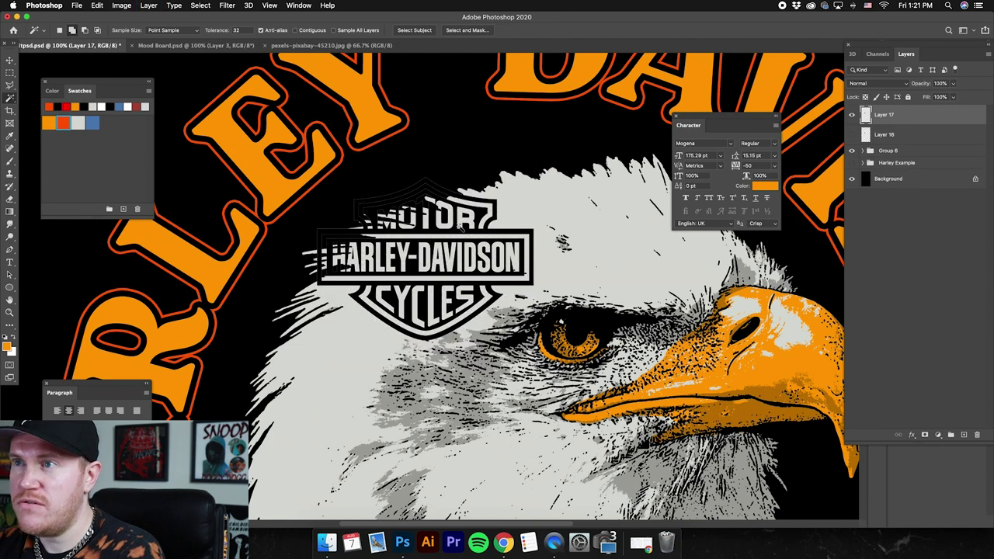
Step: Move the cut-out logo down to sit beneath the eagle's beak
click(10, 60)
drag(493, 269, 570, 295)
key(super+0)
drag(453, 338, 453, 284)
drag(460, 214, 547, 355)
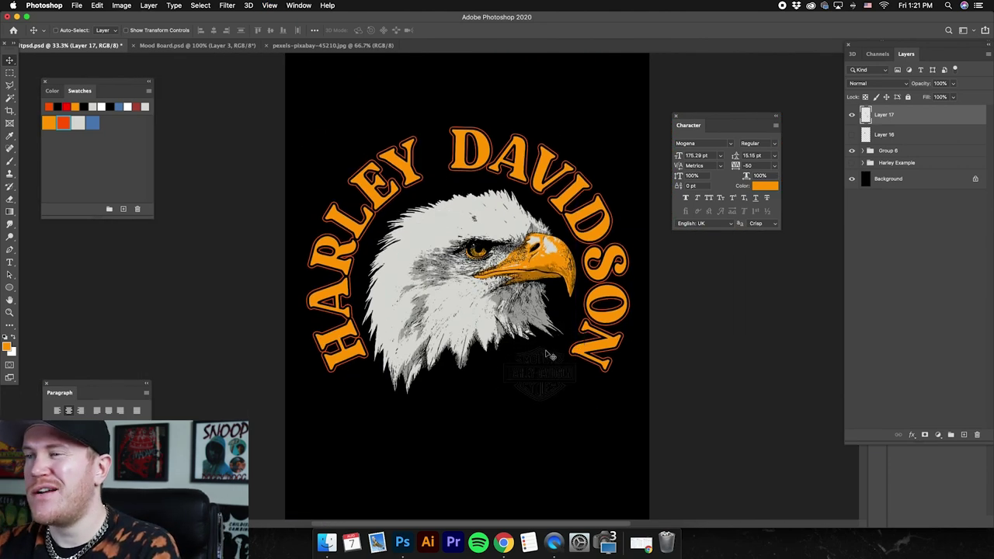
Step: Give Layer 17 an orange-red #ff5a00 Color Overlay
double_click(910, 117)
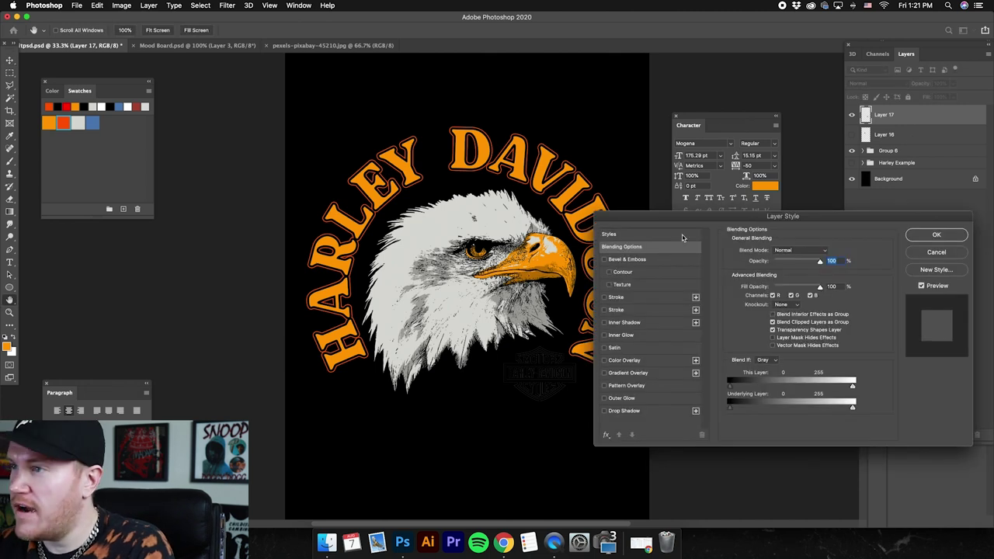
click(625, 361)
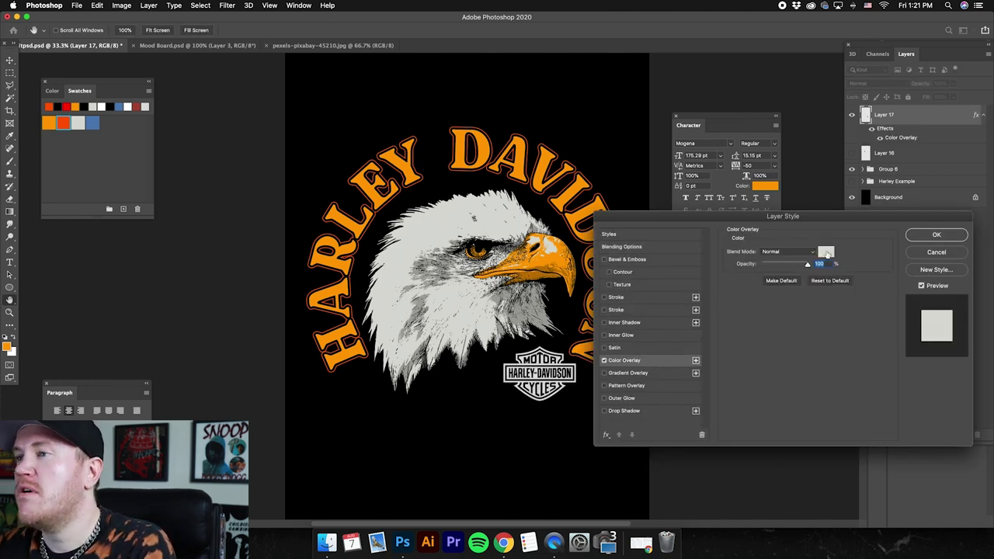
click(825, 252)
click(64, 122)
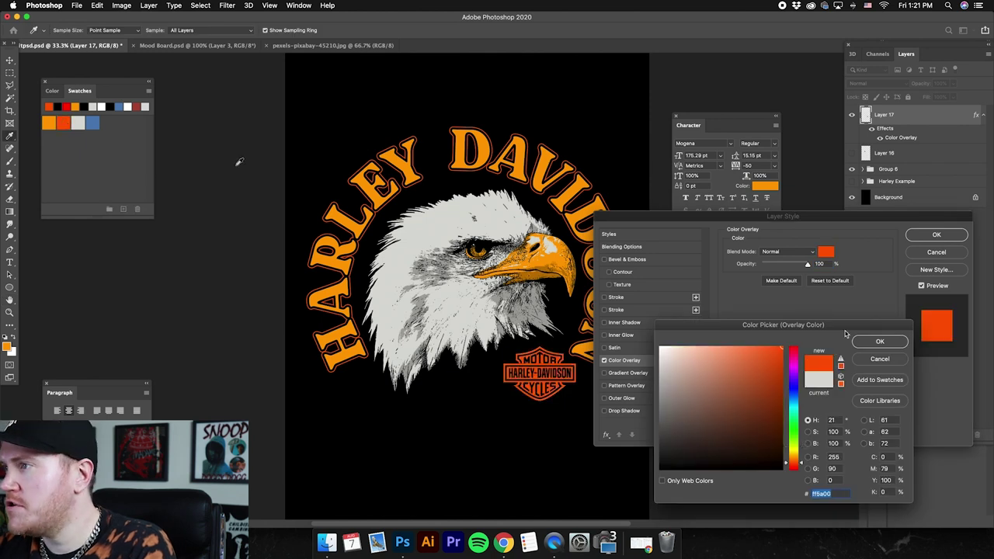
click(880, 342)
click(937, 235)
Step: Convert the logo layer to a smart object and scale it down to about 84%
right_click(912, 118)
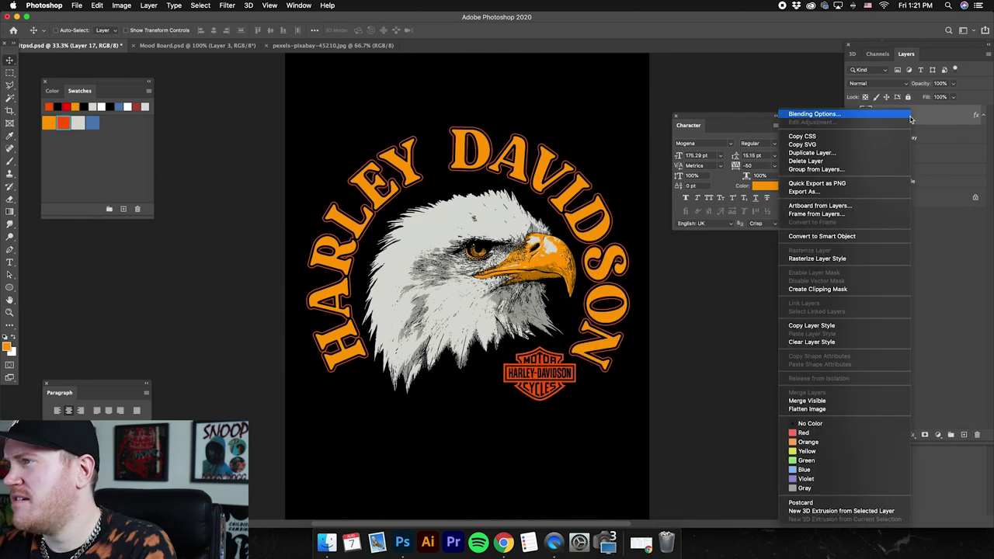
click(855, 236)
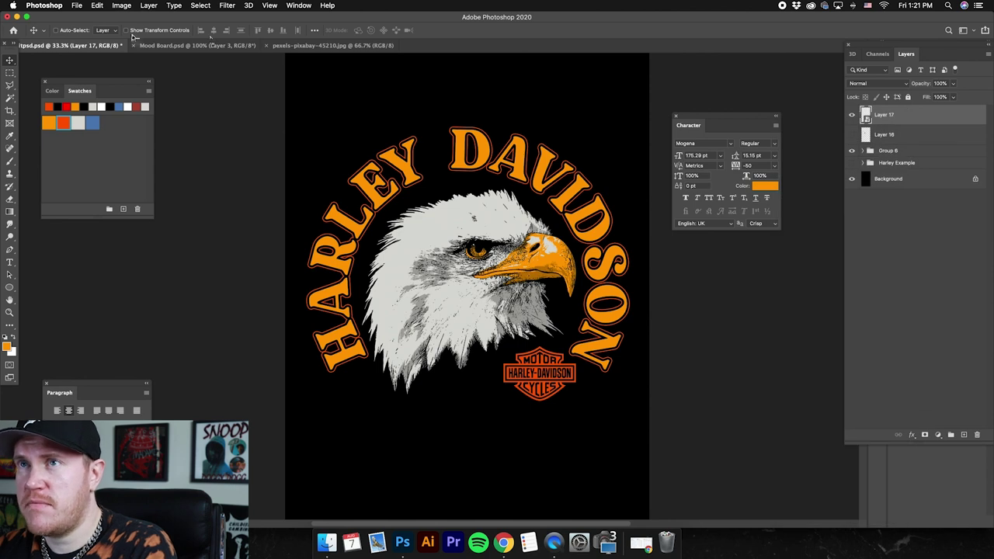
key(ctrl+t)
drag(575, 348, 558, 351)
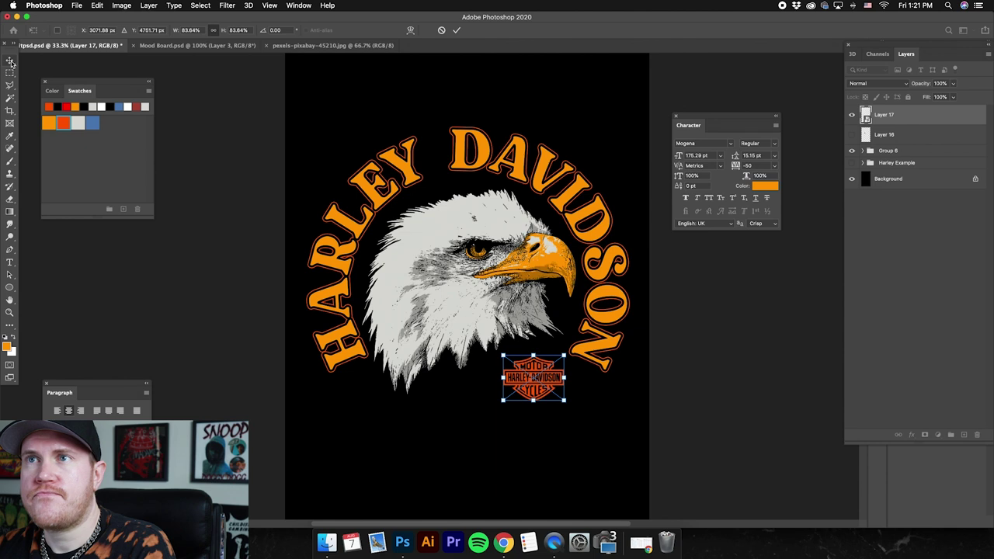
key(Return)
Step: Centre the logo just beneath the eagle's chin, then hide it to compare
click(127, 31)
key(shift+Up)
key(shift+Up)
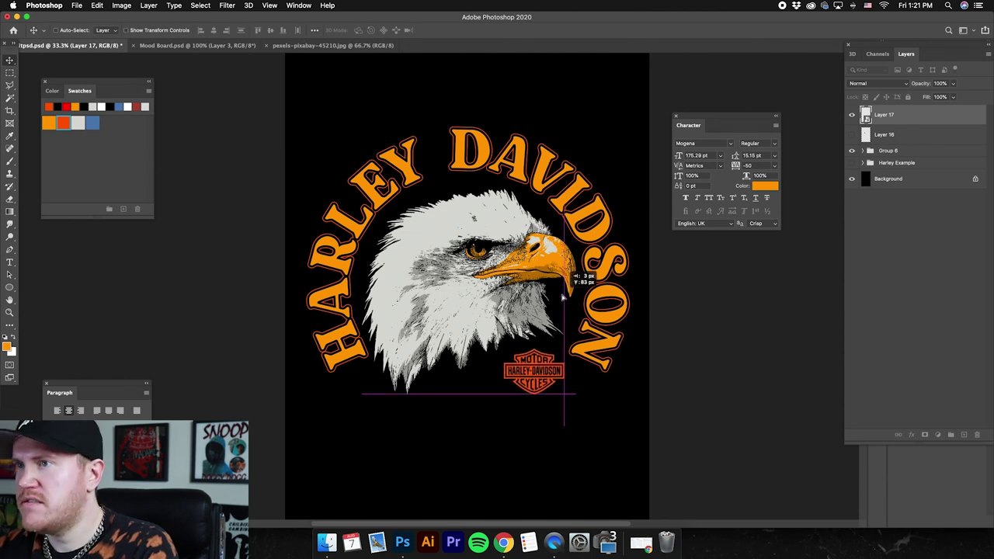
key(Down)
key(Down)
key(Right)
key(Right)
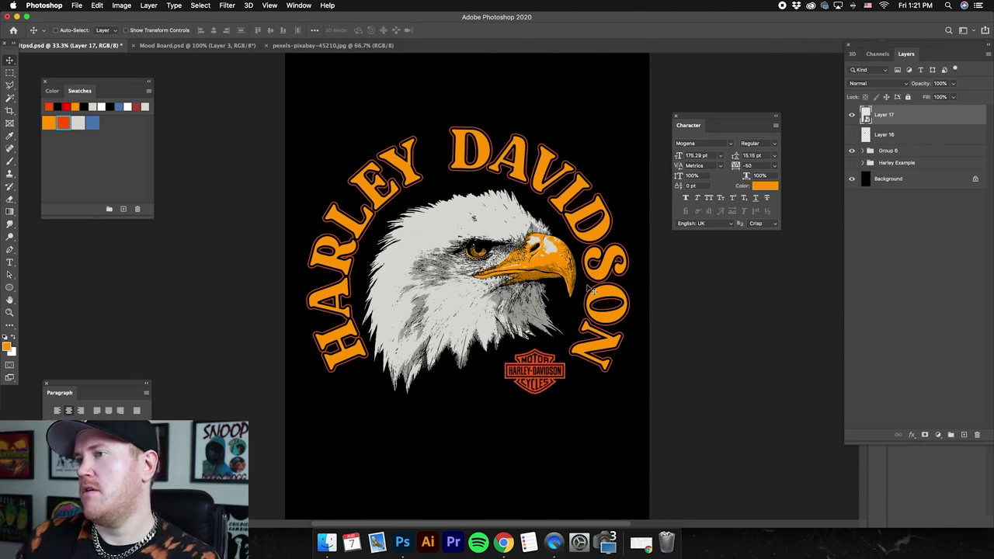
key(super+minus)
key(super+equal)
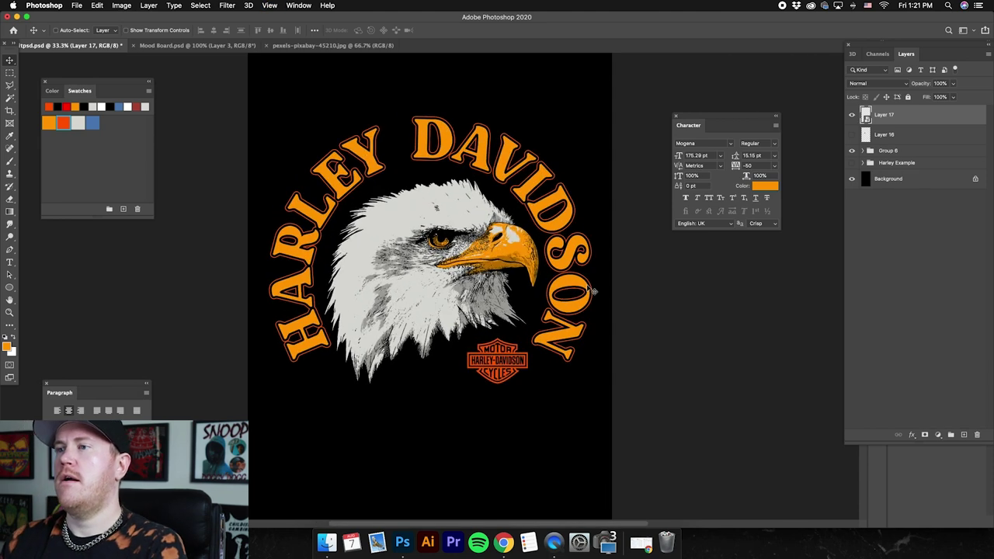
drag(569, 338, 546, 351)
key(Left)
key(Left)
key(Left)
key(Left)
key(Left)
key(Left)
key(Left)
key(Left)
key(Left)
key(Left)
key(Left)
key(Left)
key(Left)
key(Left)
key(Left)
key(Left)
key(Left)
key(Left)
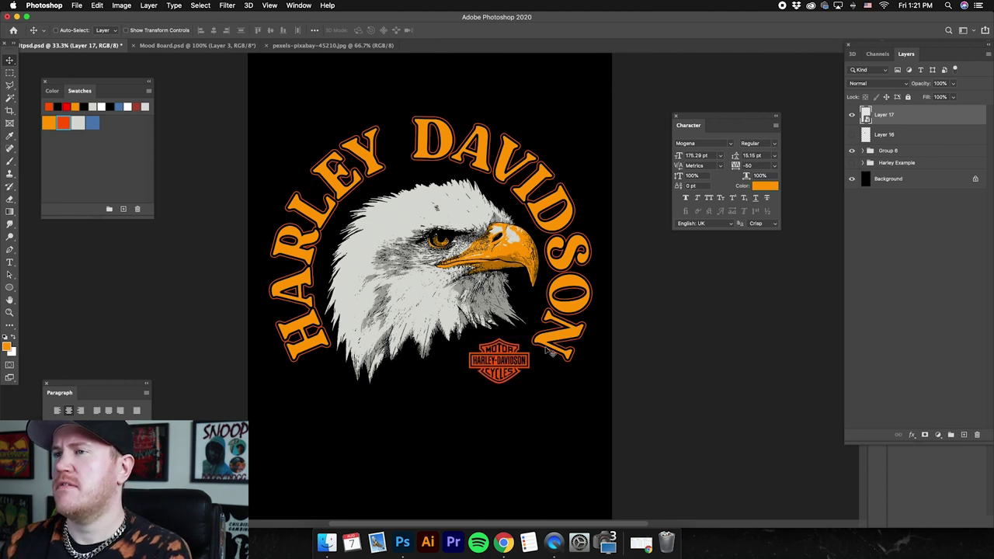
key(Right)
key(Right)
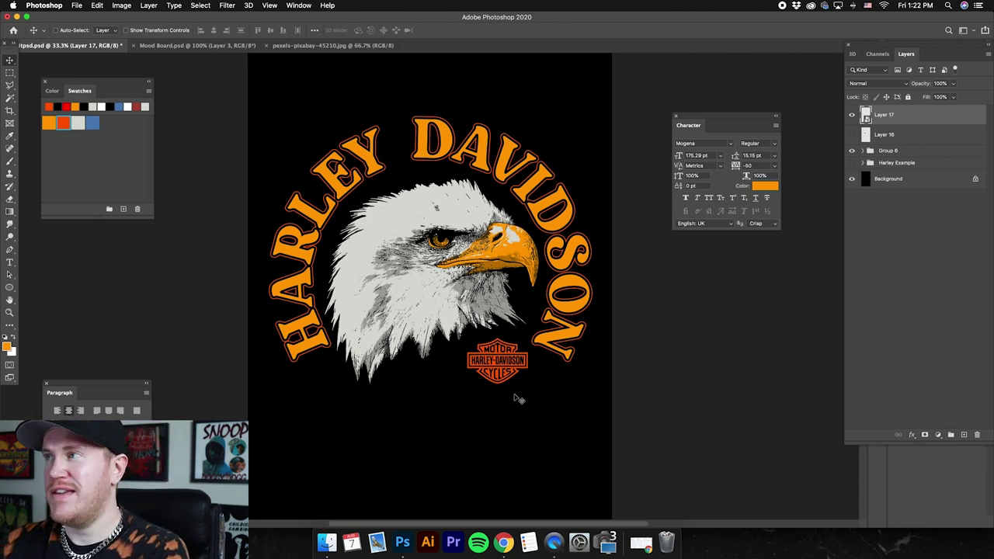
click(852, 114)
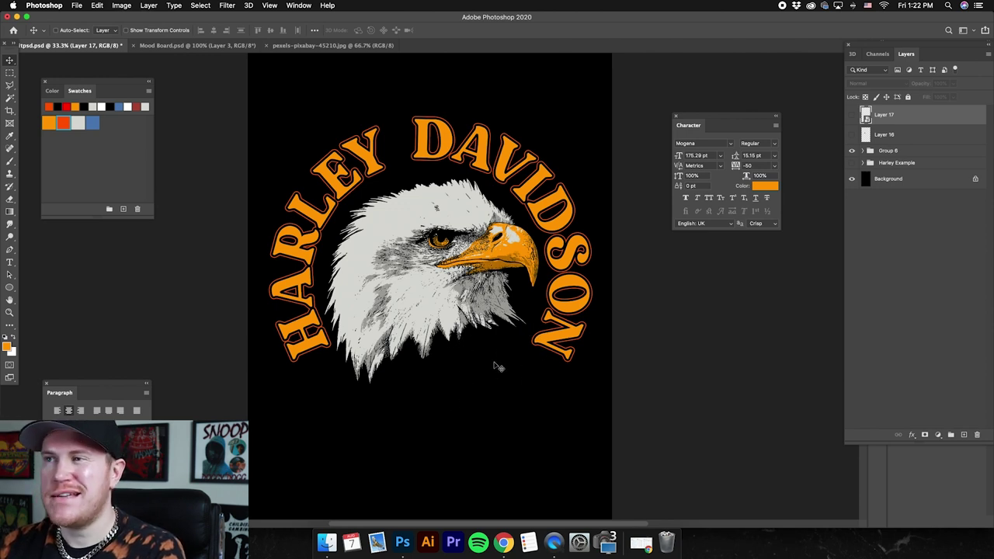
Step: Show the logo again and move Layer 17 into Group 6, keeping Layer 16 hidden
click(852, 114)
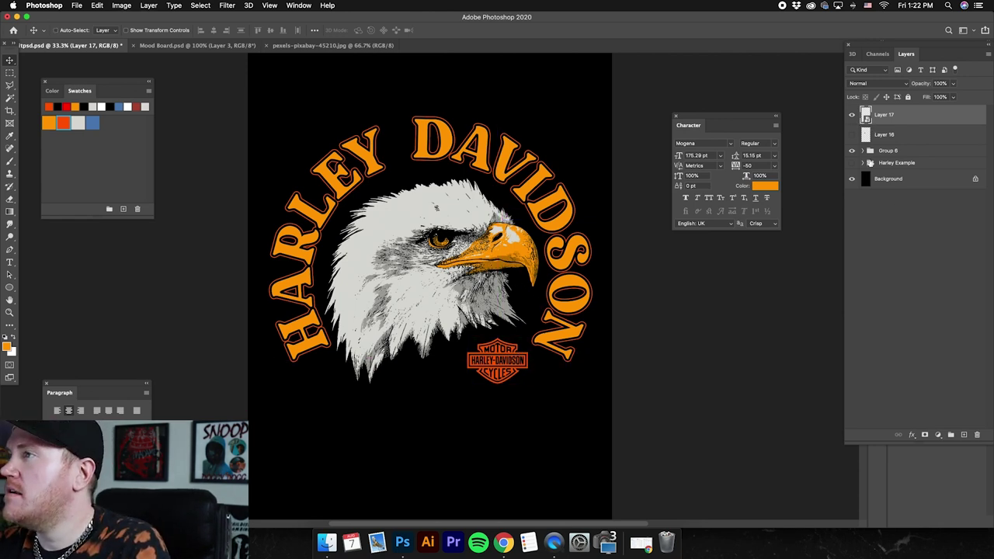
click(864, 153)
drag(944, 117, 917, 149)
click(861, 130)
click(853, 131)
click(852, 145)
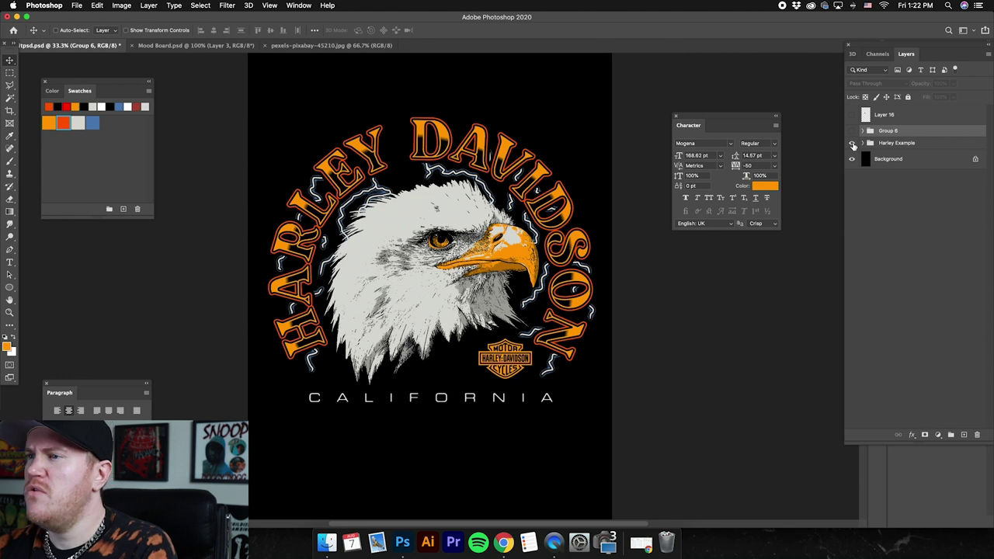
click(852, 144)
click(852, 115)
click(852, 131)
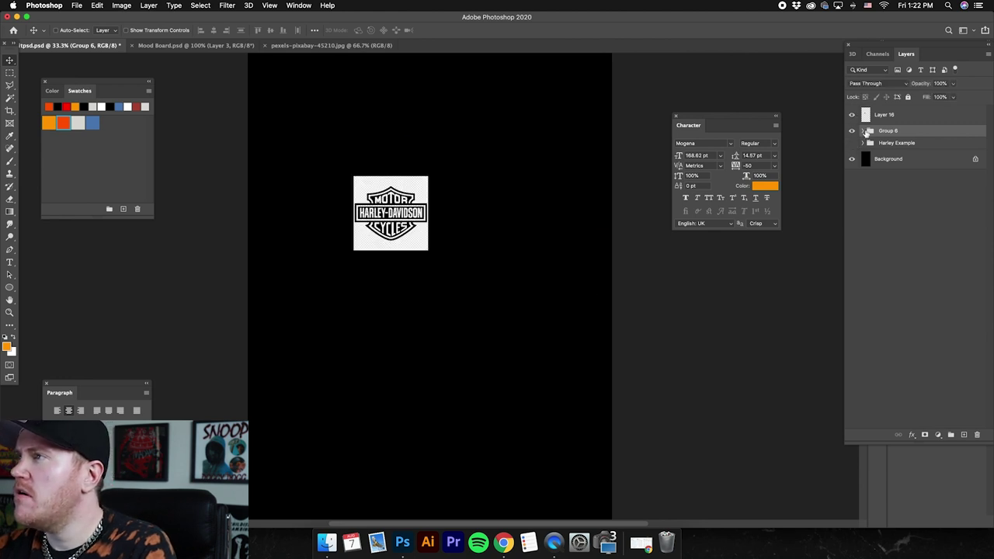
click(852, 116)
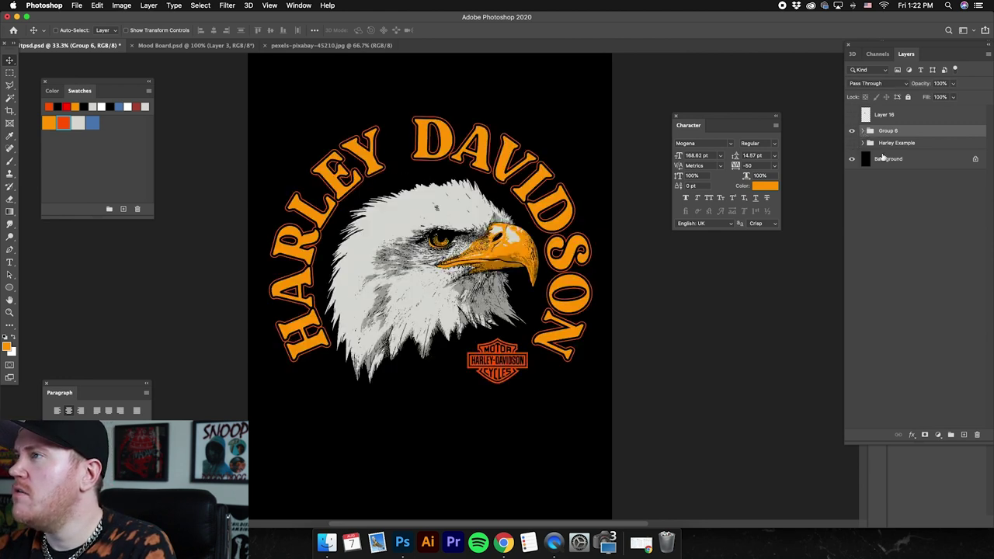
click(863, 130)
Step: Recolour the logo's overlay to the lettering's orange ff9e00, sampled with the eyedropper
double_click(923, 153)
click(604, 360)
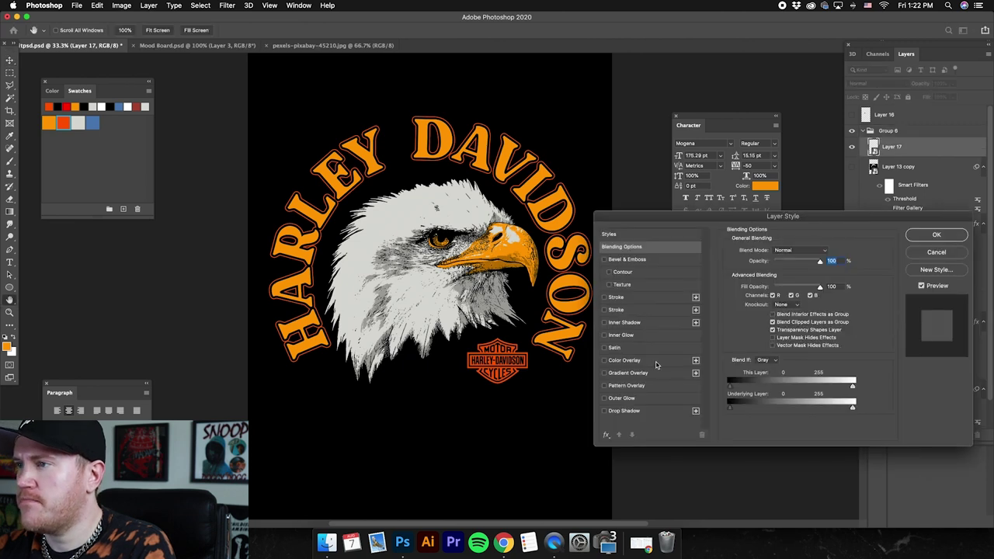
click(626, 361)
click(825, 253)
click(438, 126)
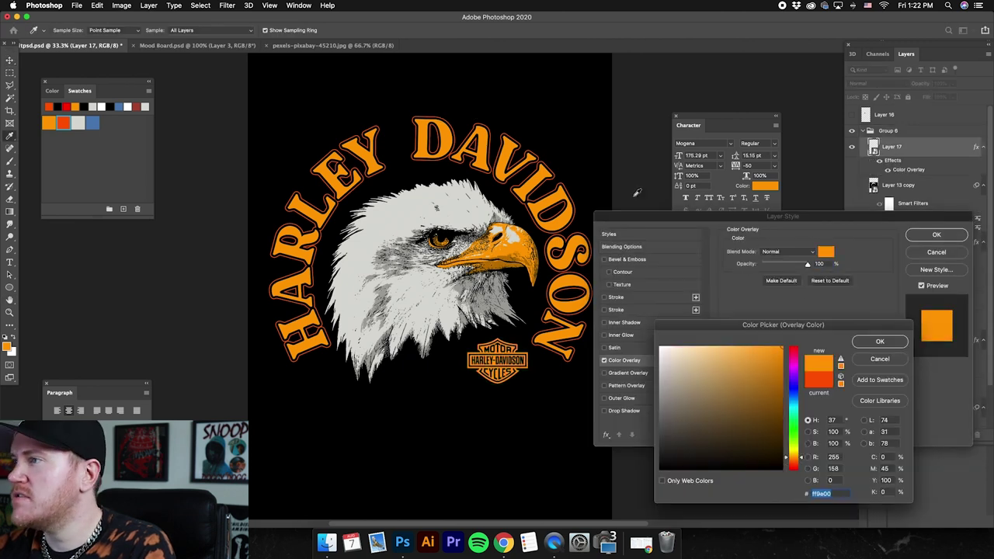
click(880, 342)
click(937, 235)
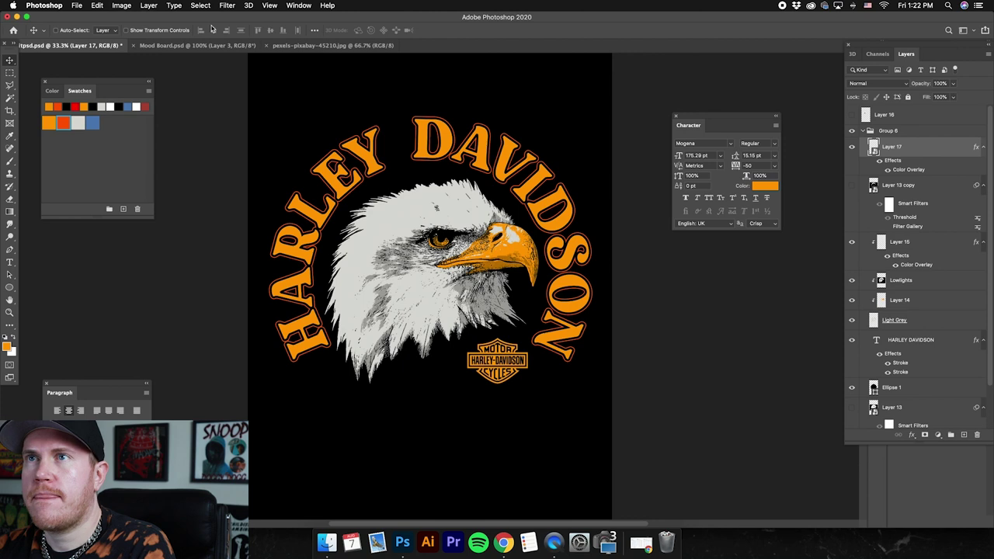
Step: Shrink the logo slightly and nudge it down beneath the eagle's beak
click(125, 30)
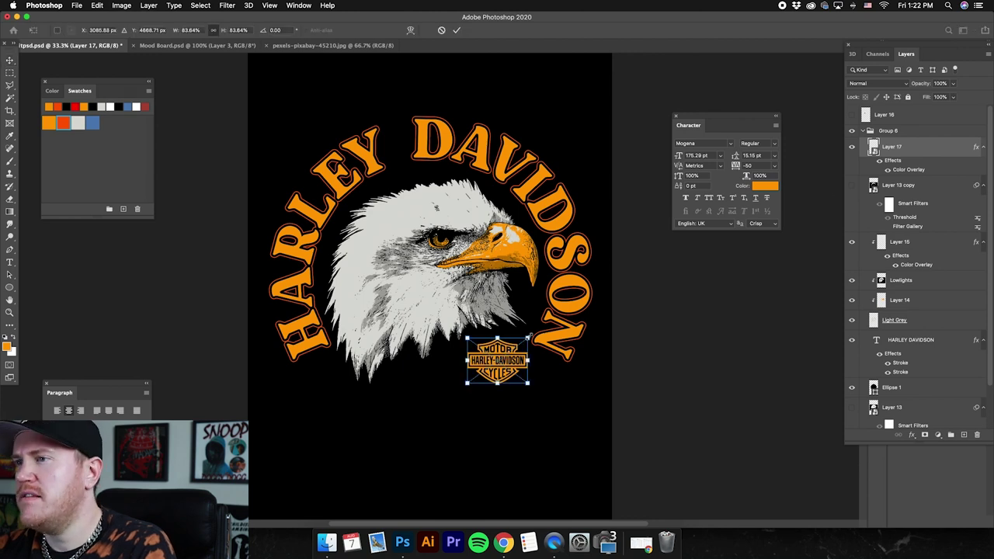
drag(533, 319, 522, 336)
key(Return)
key(ctrl+z)
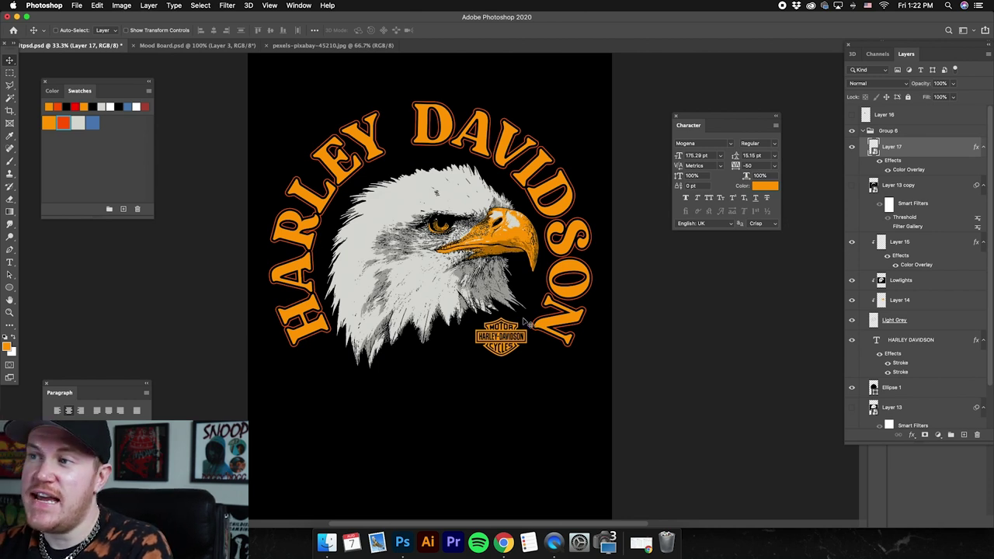
drag(527, 322, 529, 323)
key(Down)
key(Down)
key(Down)
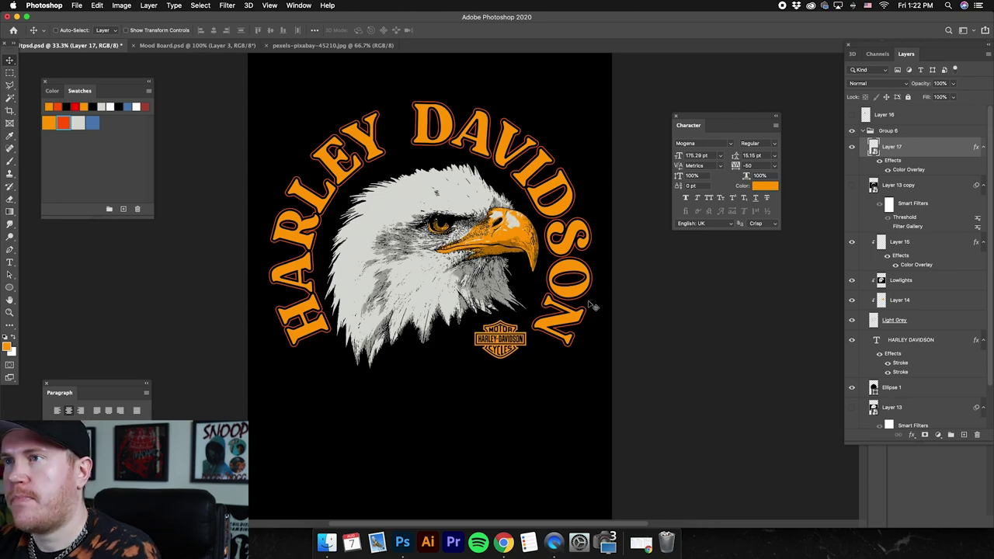
scroll(439, 226, up, 5)
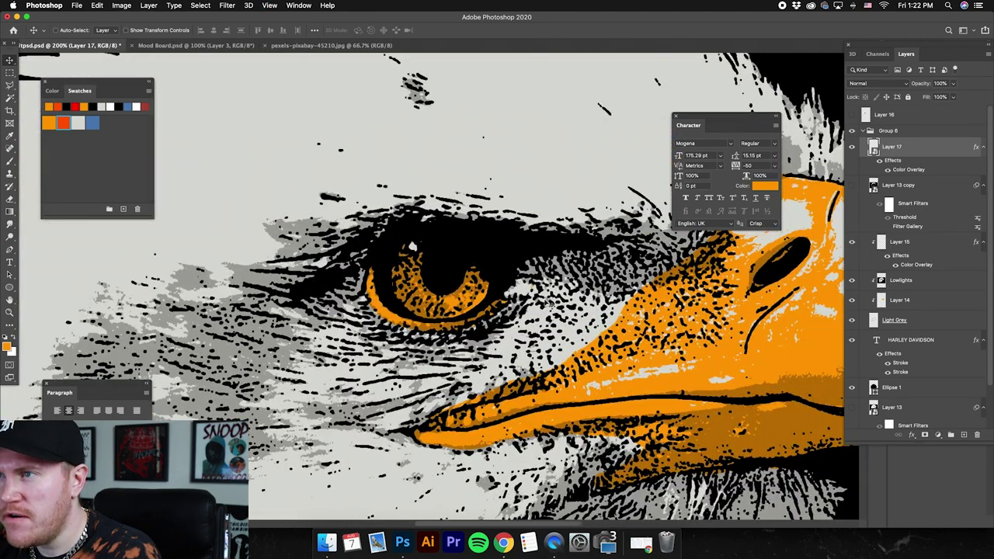
scroll(432, 286, down, 1)
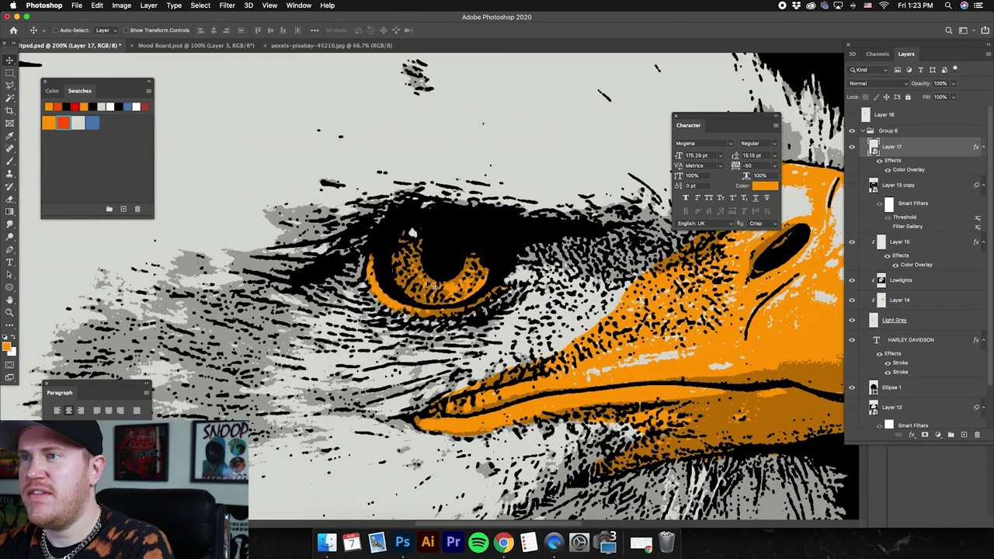
right_click(423, 268)
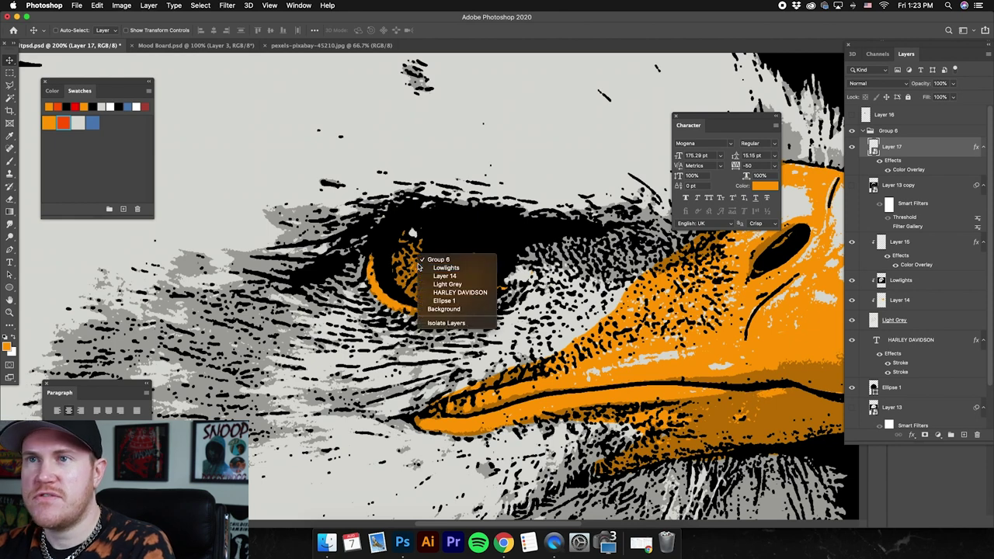
click(447, 266)
key(e)
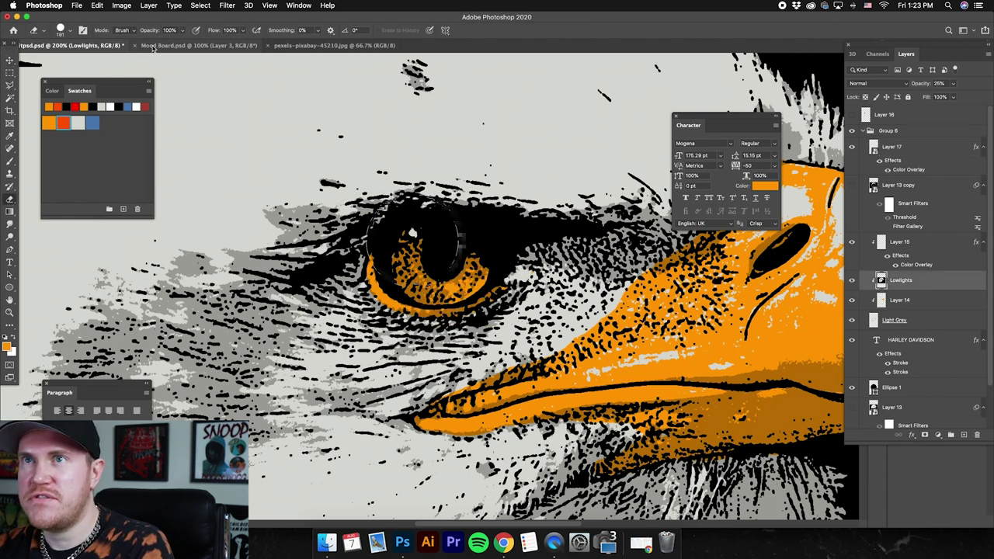
click(70, 29)
drag(87, 61, 79, 60)
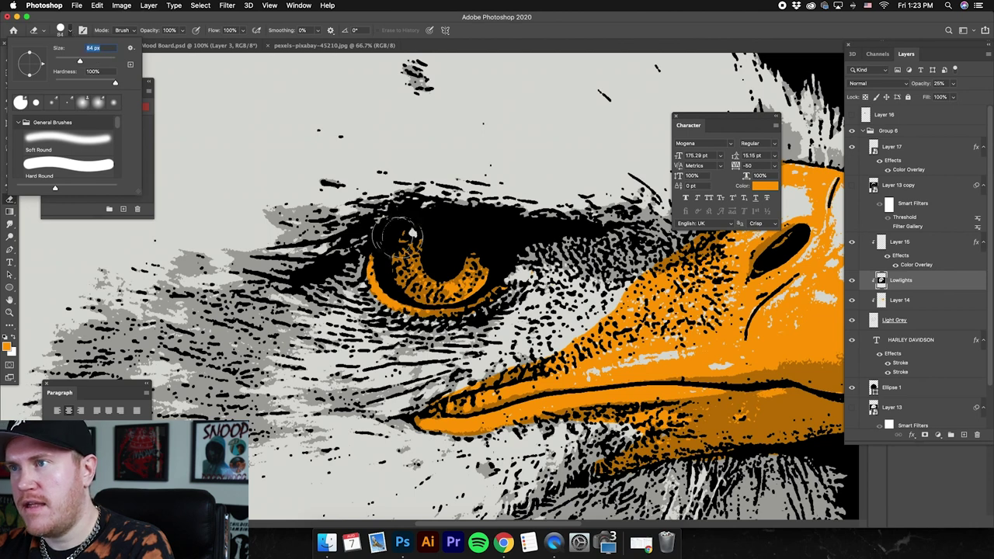
click(399, 222)
drag(419, 247, 435, 271)
key(super+z)
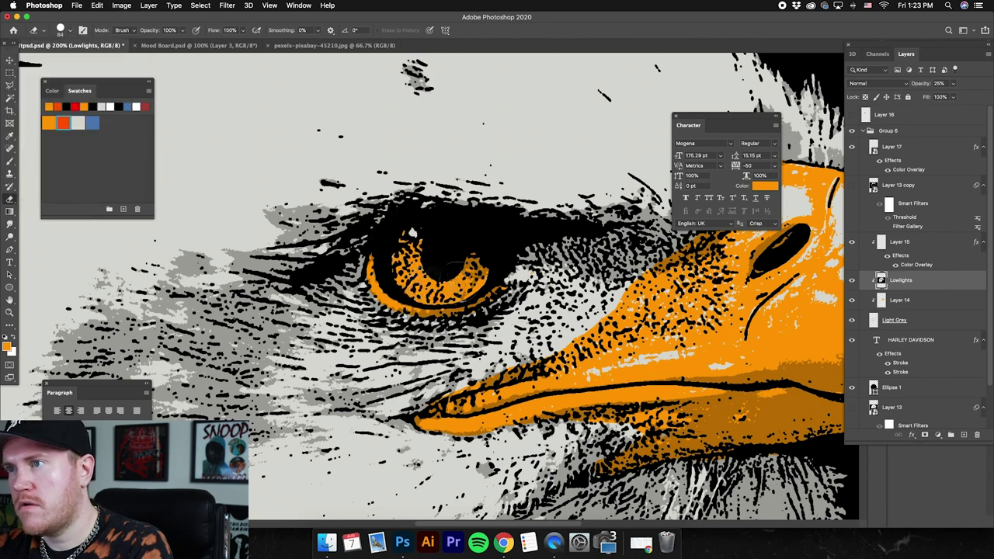
key(super+minus)
key(super+minus)
key(super+minus)
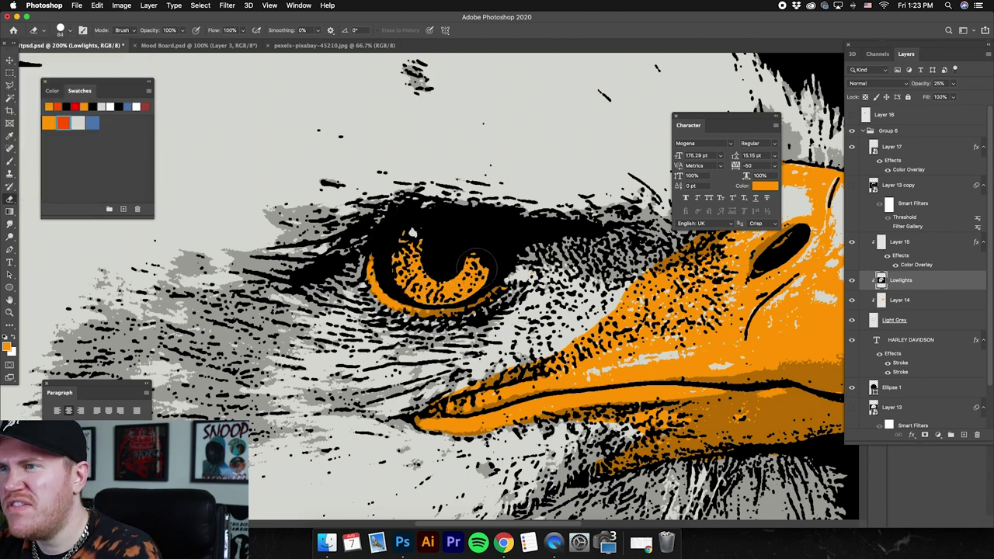
key(super+minus)
key(super+minus)
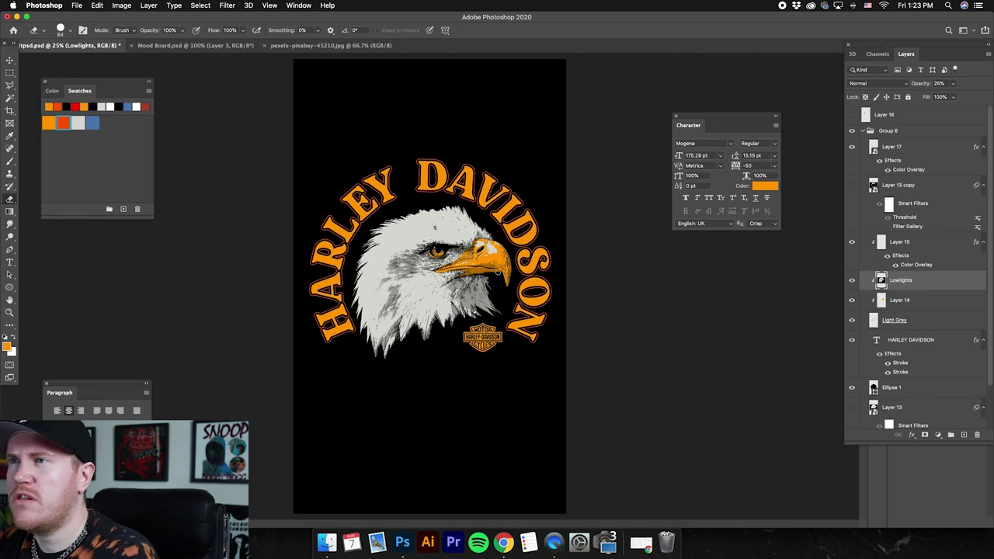
key(super+plus)
key(super+plus)
scroll(460, 84, up, 3)
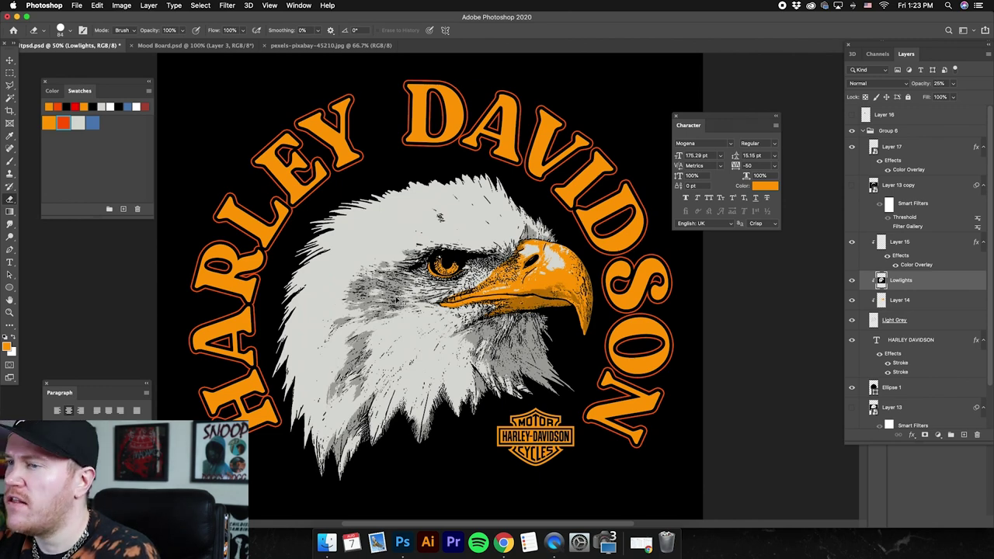
key(super+minus)
key(super+minus)
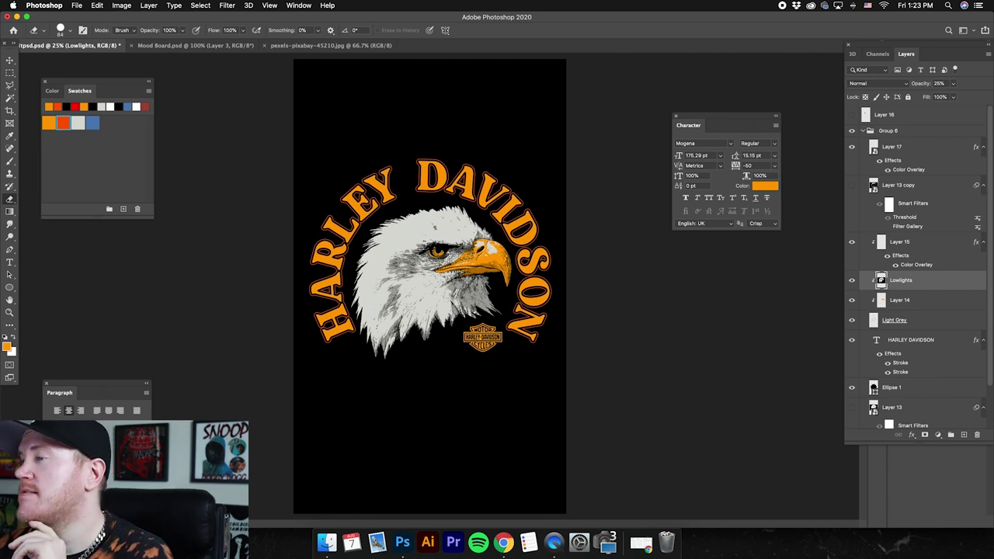
click(869, 131)
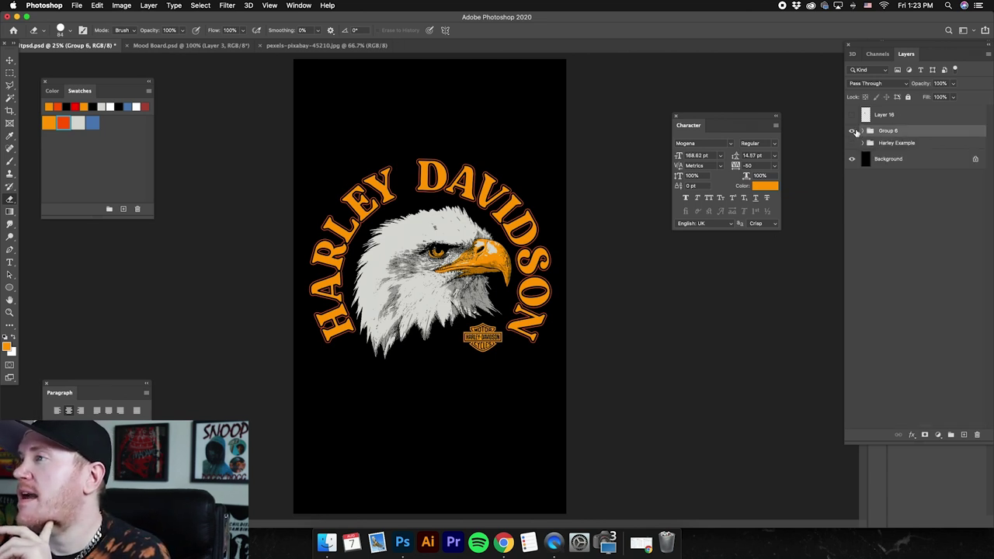
click(853, 130)
click(853, 143)
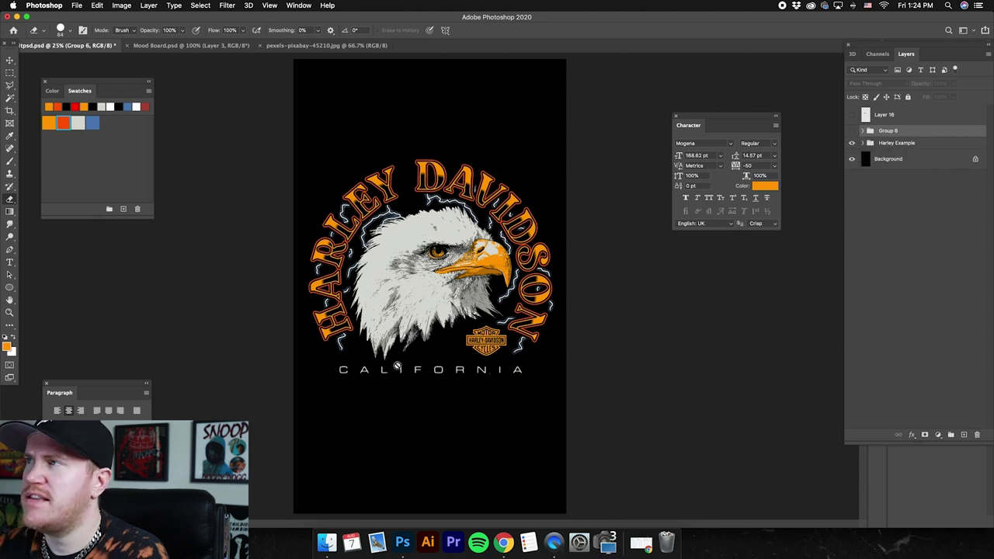
click(853, 143)
click(853, 131)
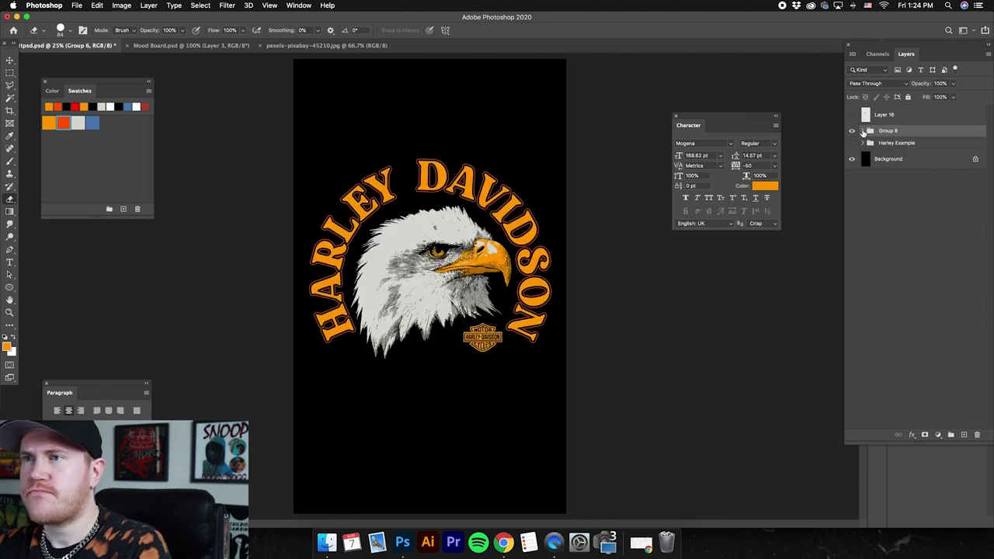
Step: Add a white text line below the eagle set in Eurostile Extd
click(9, 262)
click(13, 336)
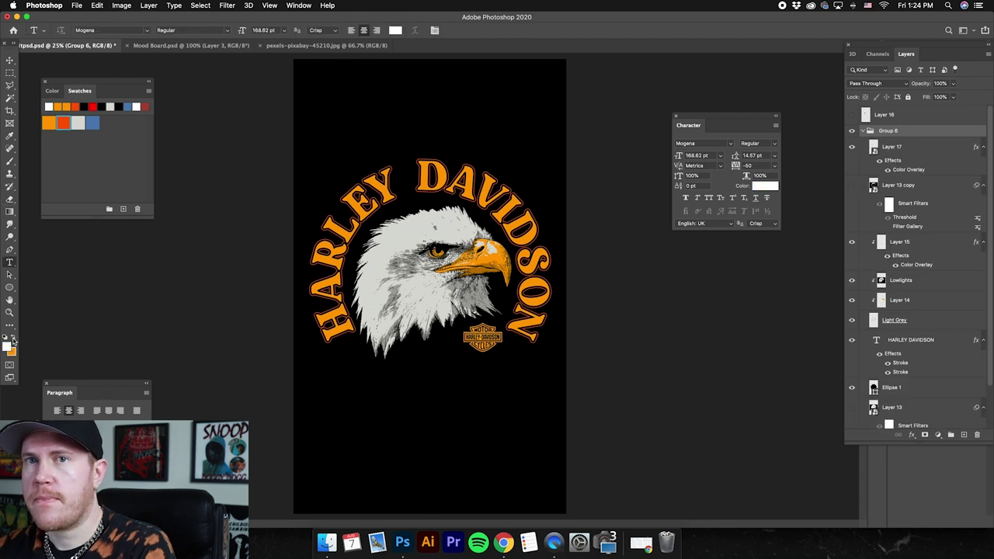
click(338, 390)
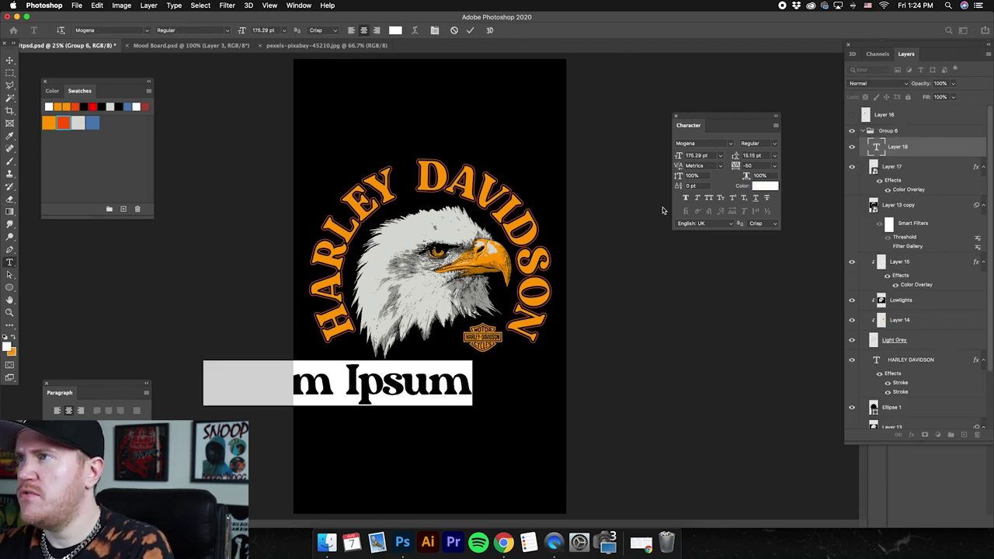
click(730, 145)
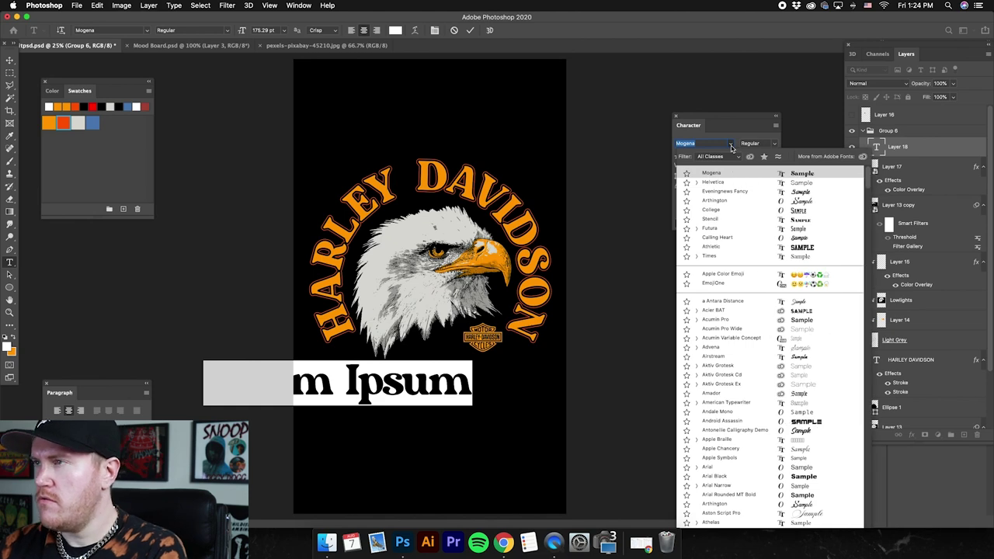
text(euro)
key(Down)
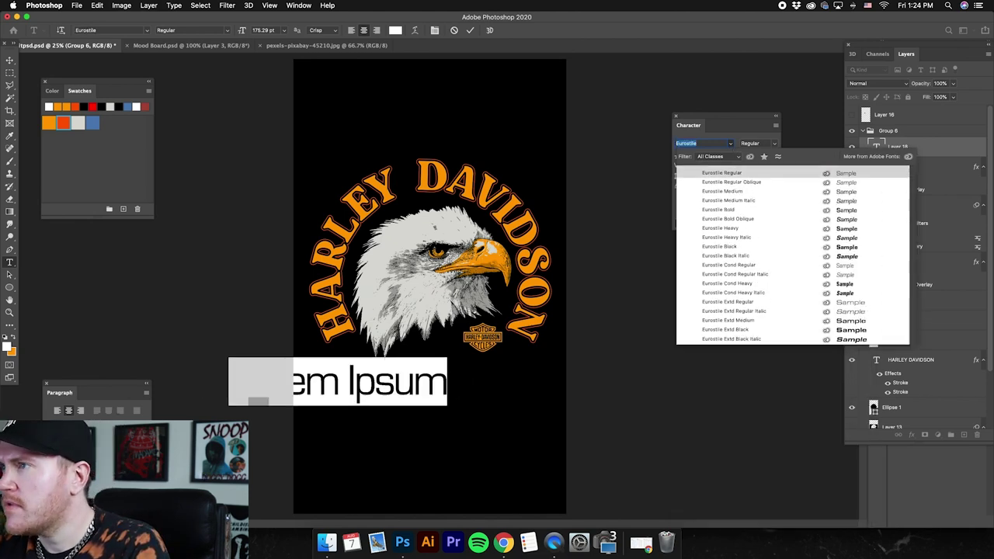
key(Down)
key(Down)
key(Down)
key(Down)
key(Down)
key(Down)
key(Down)
key(Down)
key(Down)
key(Down)
key(Down)
key(Down)
key(Down)
key(Down)
key(Return)
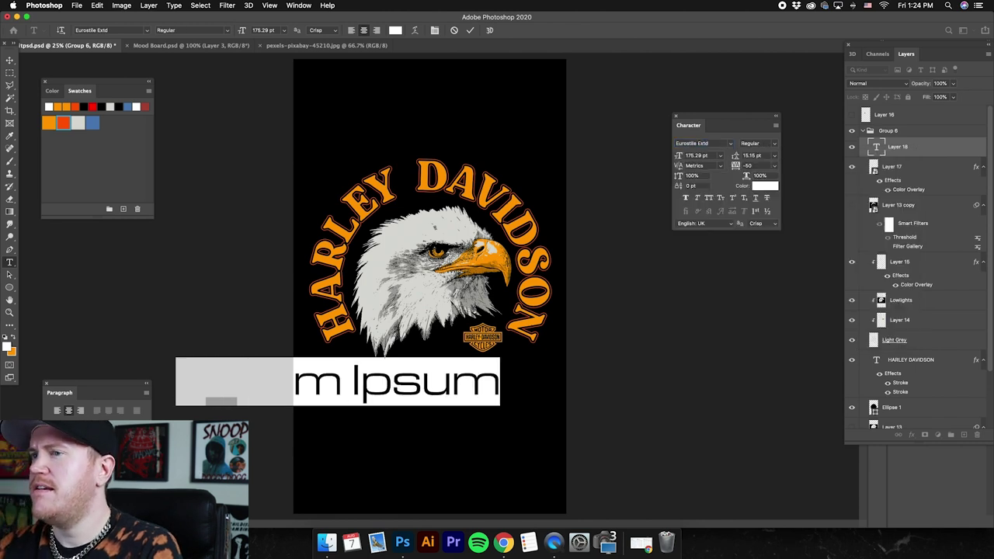
Step: Move the Lorem Ipsum line toward the centre and scale it down to 78.83 pt
click(9, 60)
drag(392, 362, 520, 363)
key(super+t)
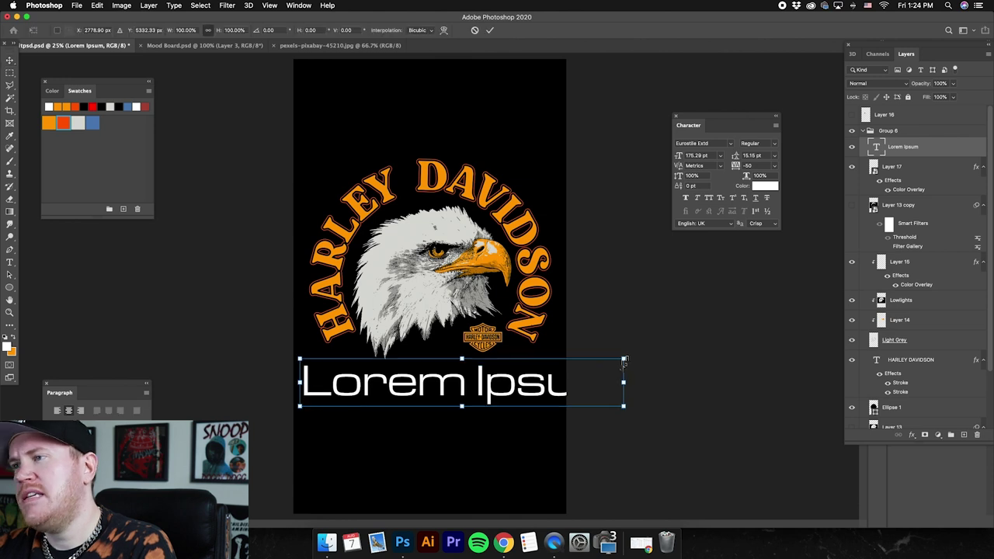
drag(624, 361, 486, 376)
Step: Replace the placeholder text with 'CALIFORNIA'
click(9, 262)
click(379, 380)
key(super+a)
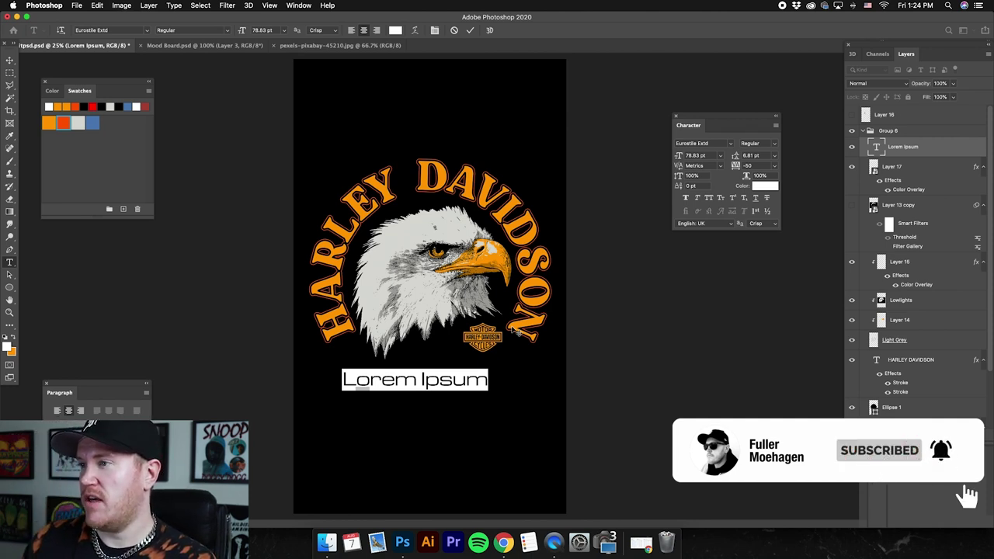
text(CAL)
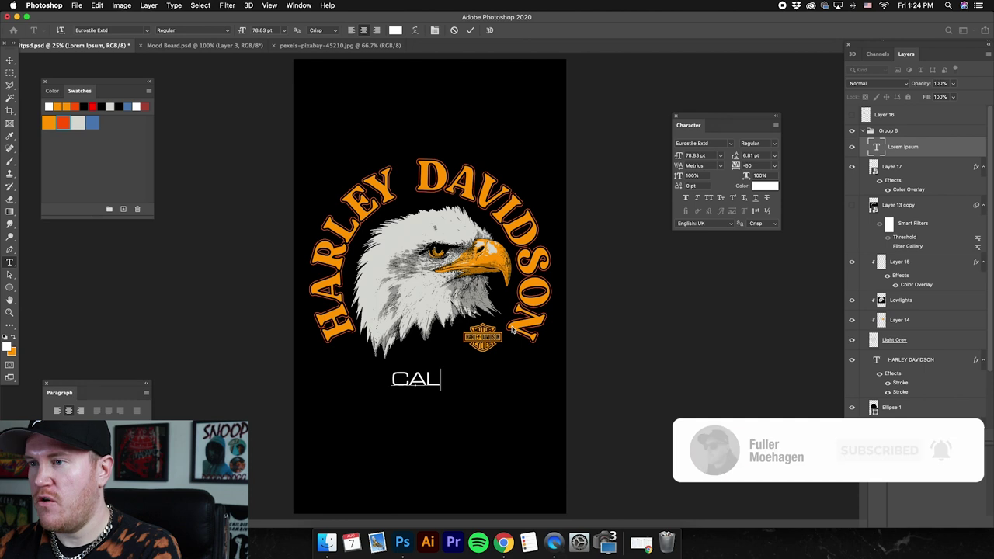
text(IFORNIA)
click(9, 60)
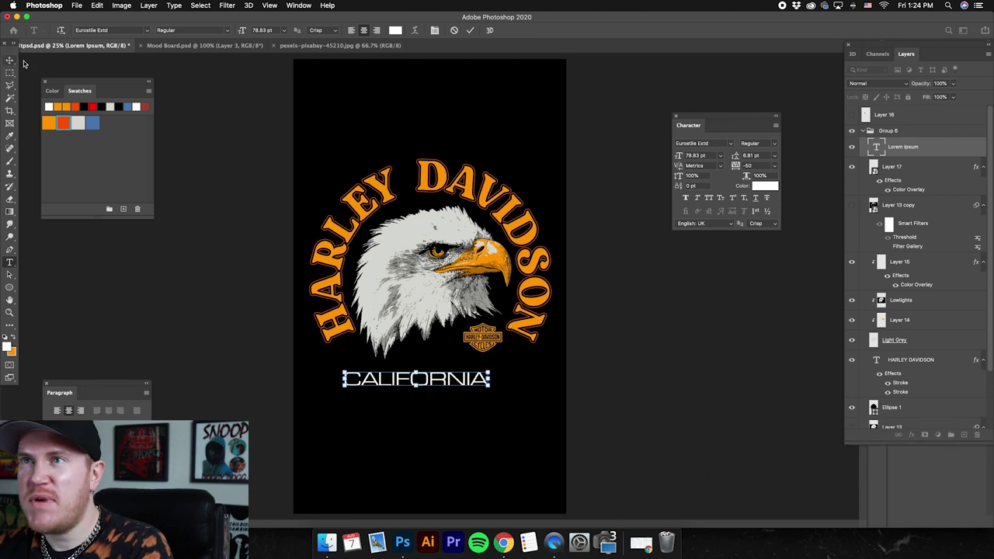
Step: Centre CALIFORNIA under the eagle and set its tracking to 200
drag(448, 379, 463, 378)
click(774, 166)
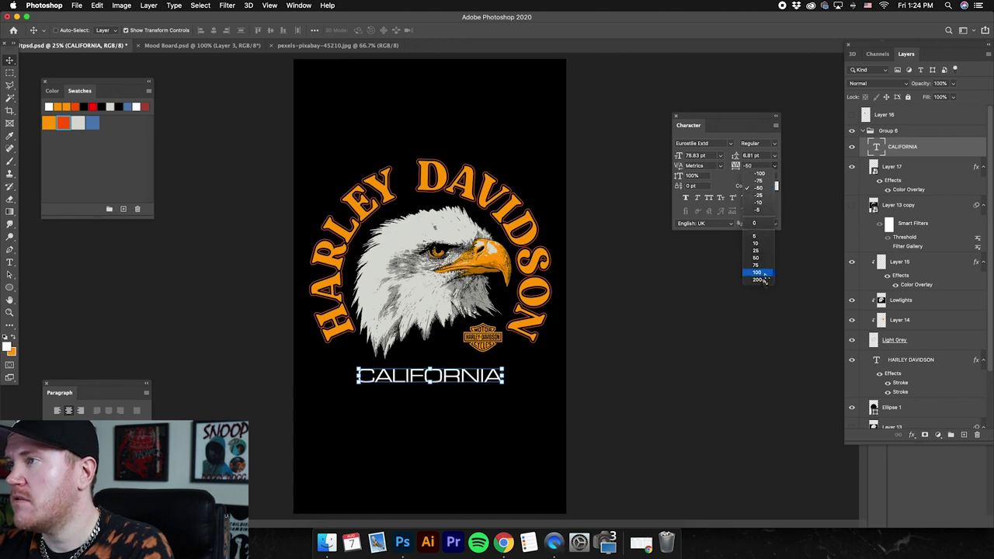
click(757, 279)
key(super+t)
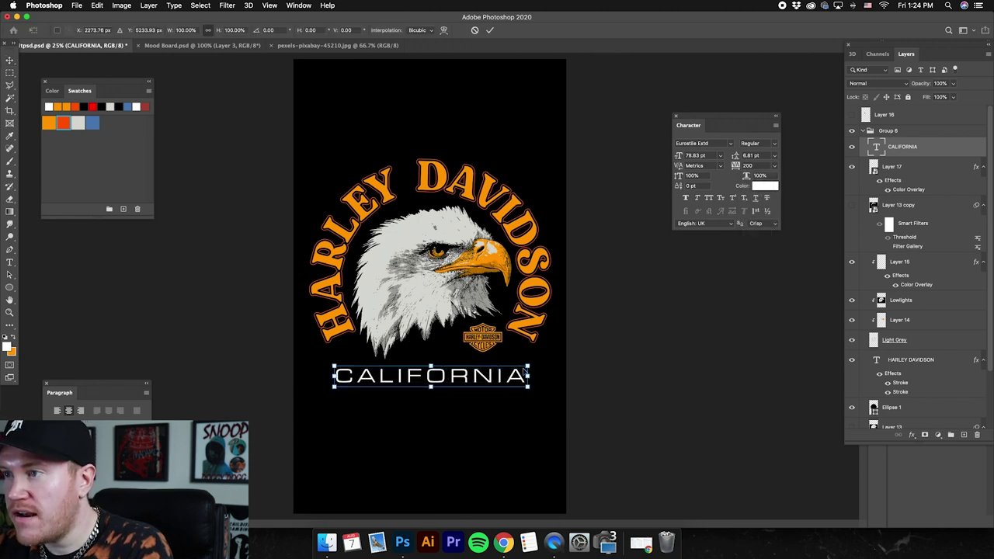
key(Return)
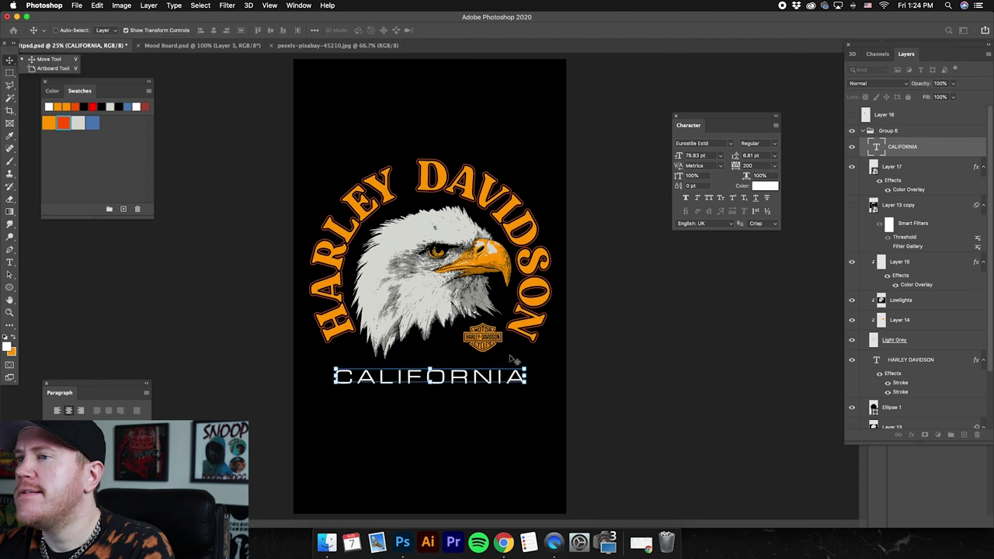
Step: Show the Harley Example reference artwork behind the design and expand Group 6
click(867, 133)
click(852, 144)
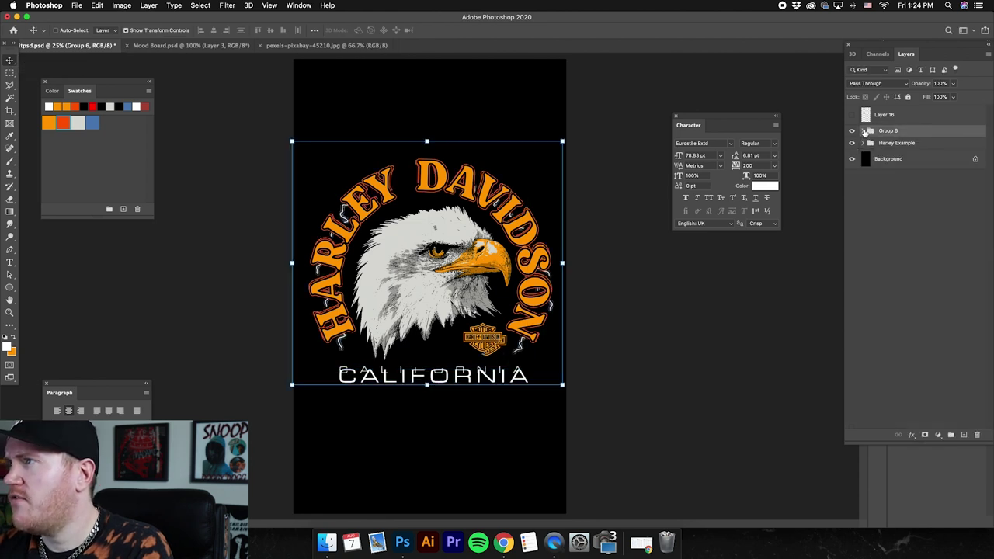
click(865, 132)
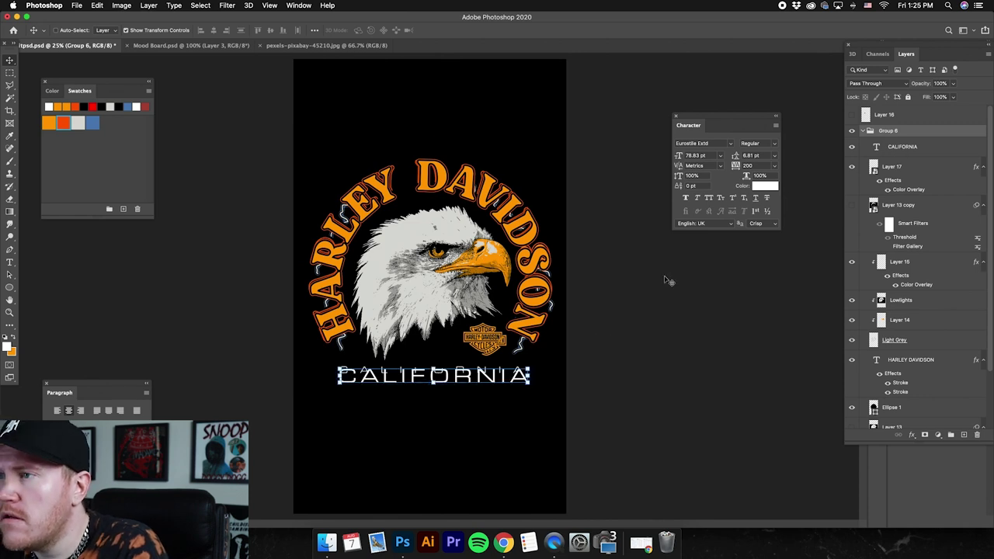
Step: Scale CALIFORNIA smaller and move it up onto the reference's spaced line
click(521, 376)
drag(531, 368, 443, 375)
key(Return)
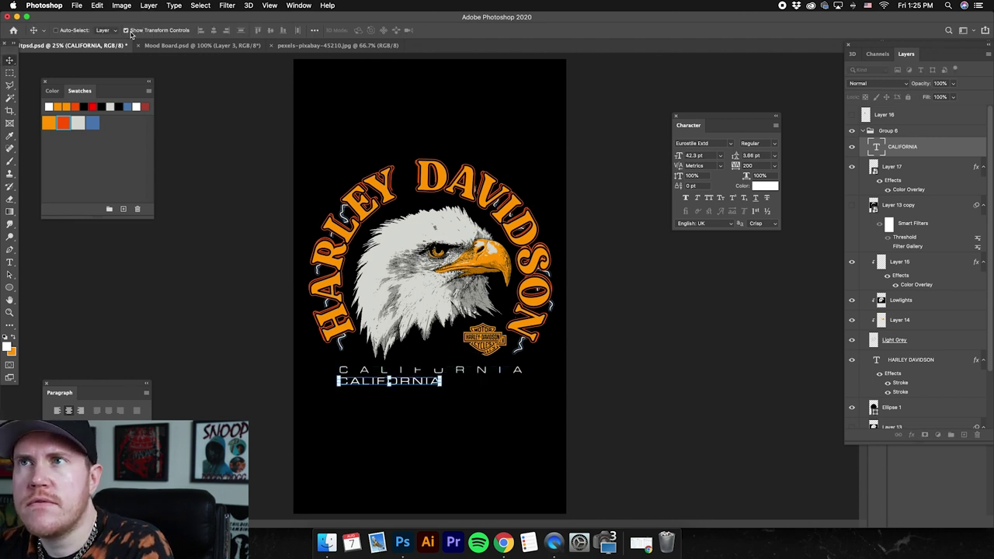
drag(359, 270, 371, 235)
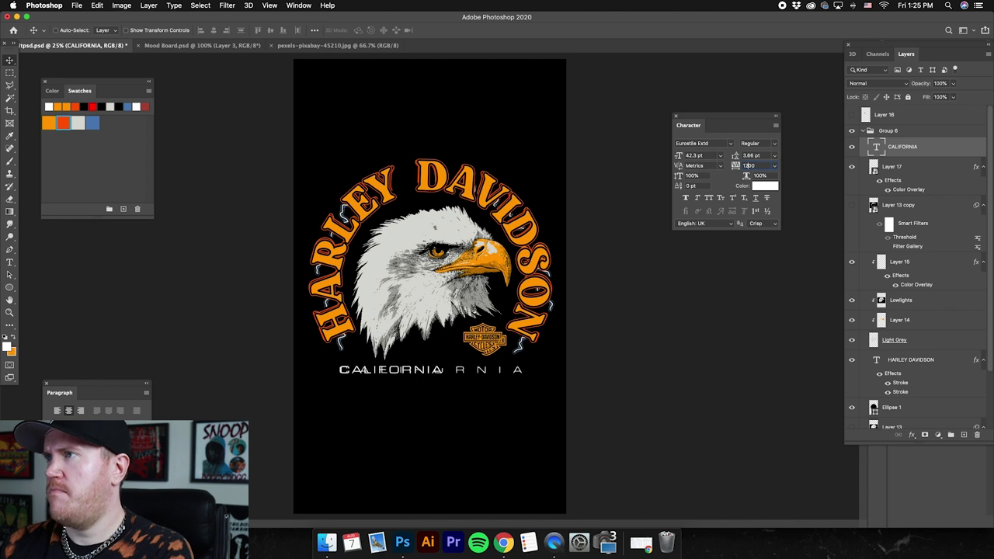
key(Return)
drag(457, 263, 494, 242)
Step: Try CALIFORNIA tracking of 100, then 1000, repositioning the text each time
double_click(755, 166)
text(100)
key(Return)
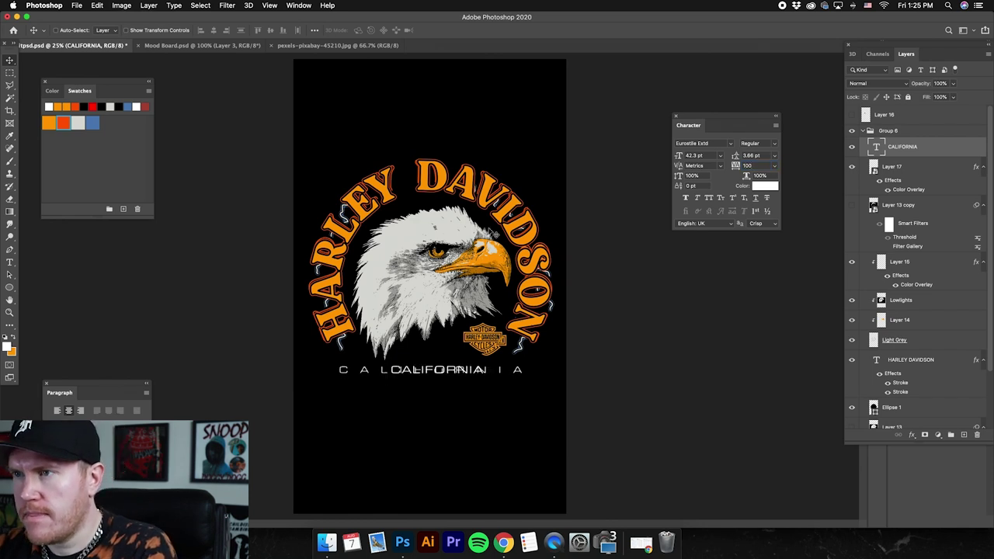
drag(483, 231, 489, 242)
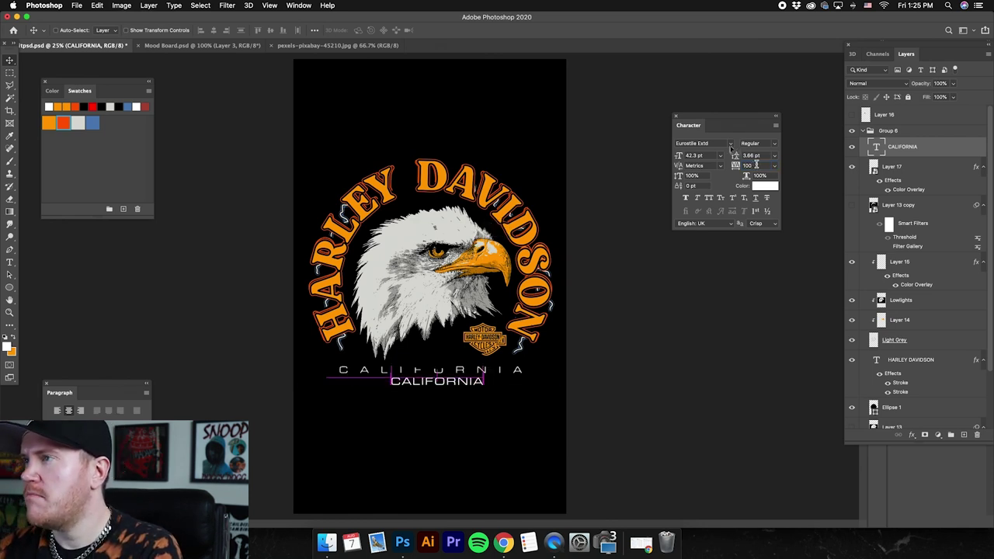
click(753, 166)
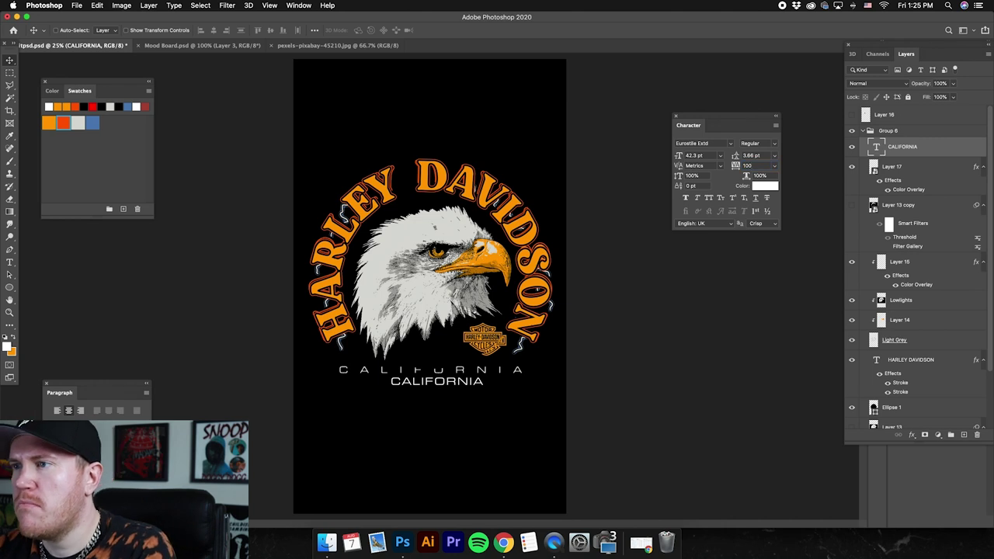
double_click(747, 166)
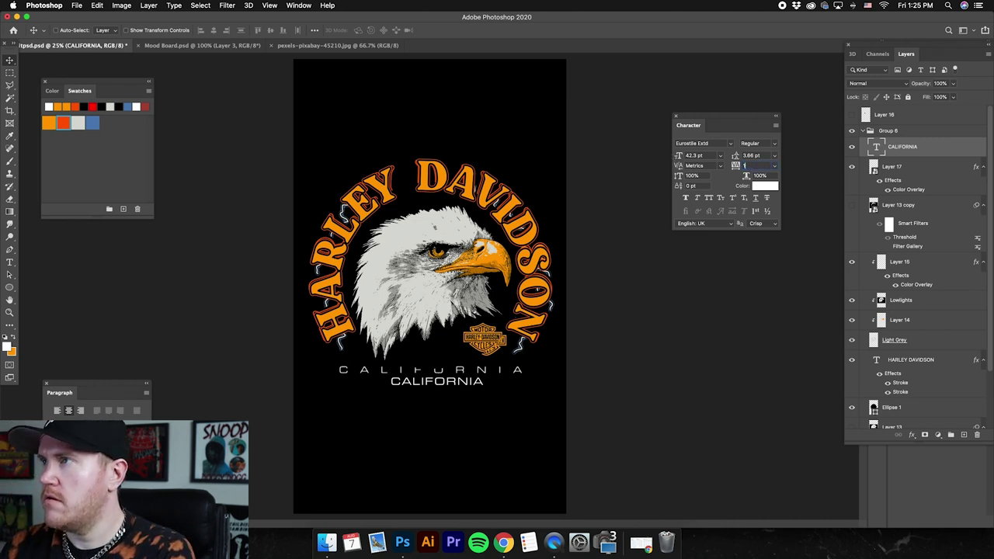
text(1000)
key(Return)
drag(544, 202, 536, 199)
Step: Step CALIFORNIA's tracking around 1200 with arrow keys, settling near 1080
click(763, 166)
key(Up)
key(Up)
key(Up)
key(Up)
key(Up)
key(Up)
key(Up)
key(Up)
key(Up)
key(Up)
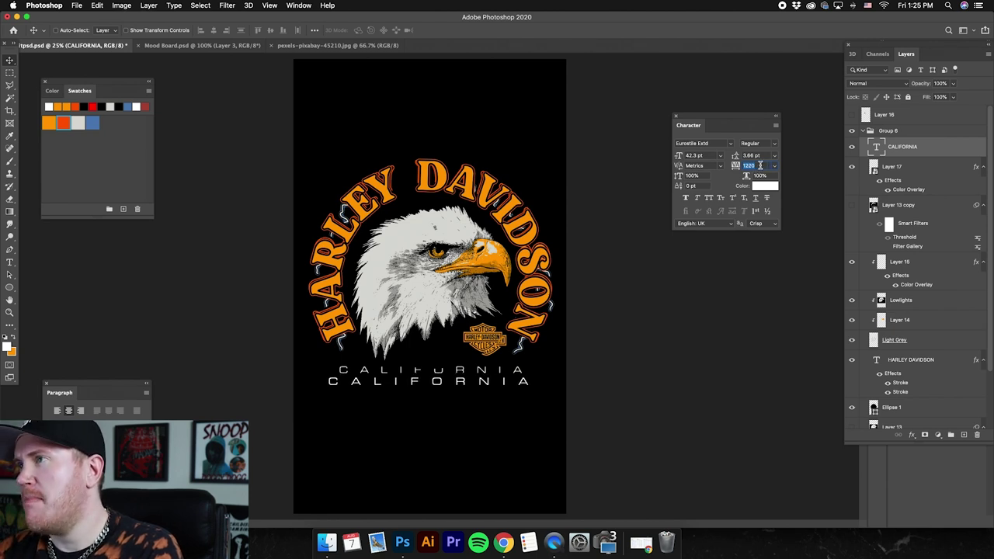
key(Down)
key(Down)
key(Up)
key(Up)
key(Up)
key(Up)
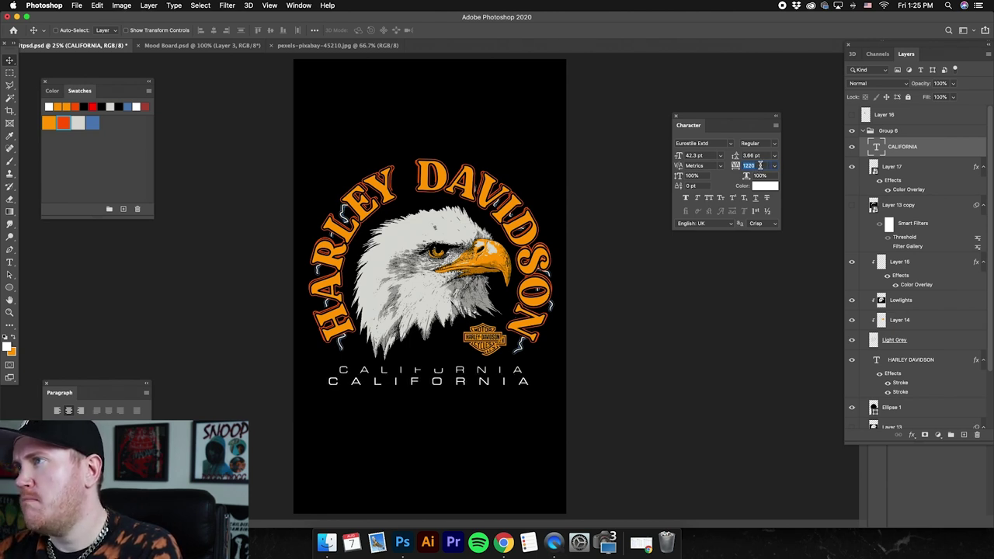
key(Down)
key(Down)
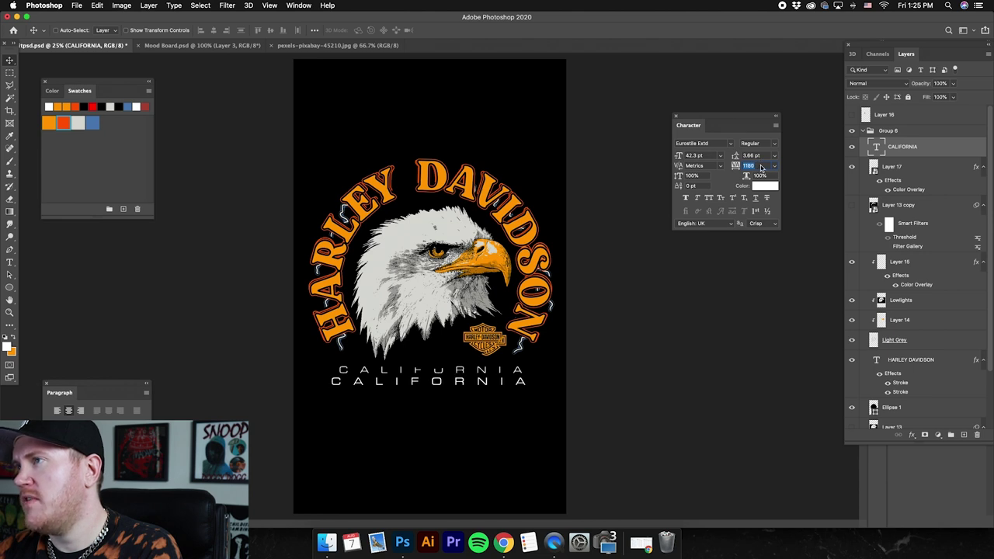
key(Down)
key(Down)
key(Down)
key(Down)
key(Down)
key(Down)
key(Down)
key(Down)
key(Down)
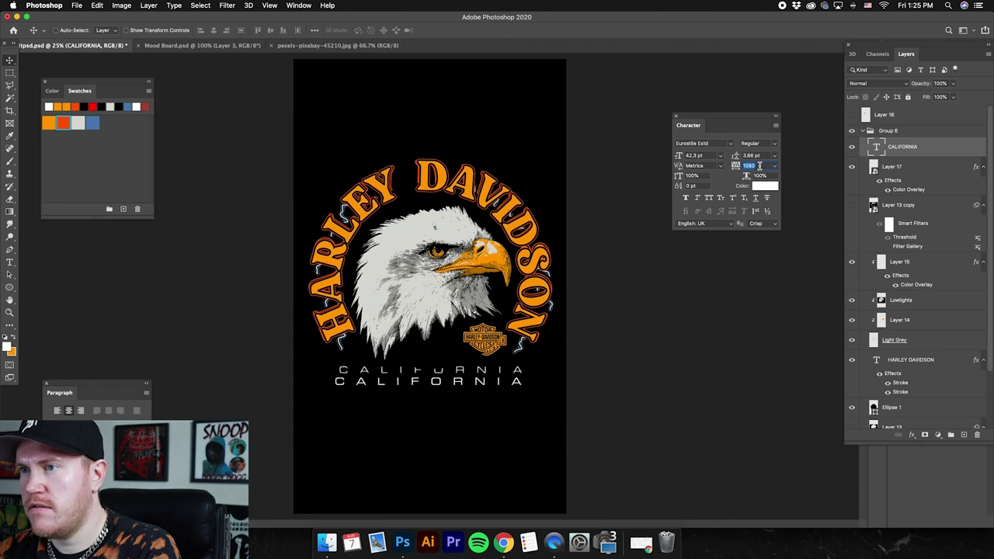
key(Down)
key(Down)
key(Down)
key(Down)
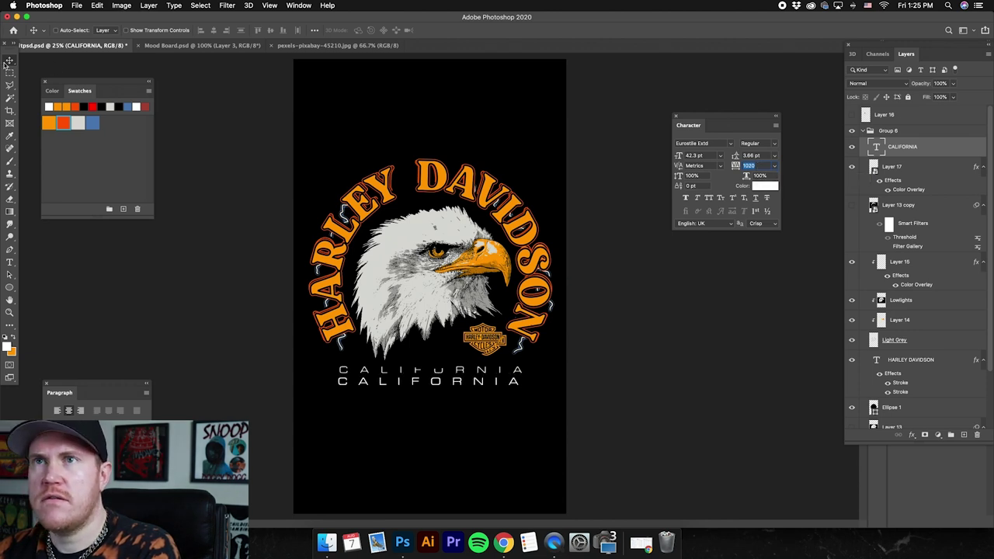
key(Return)
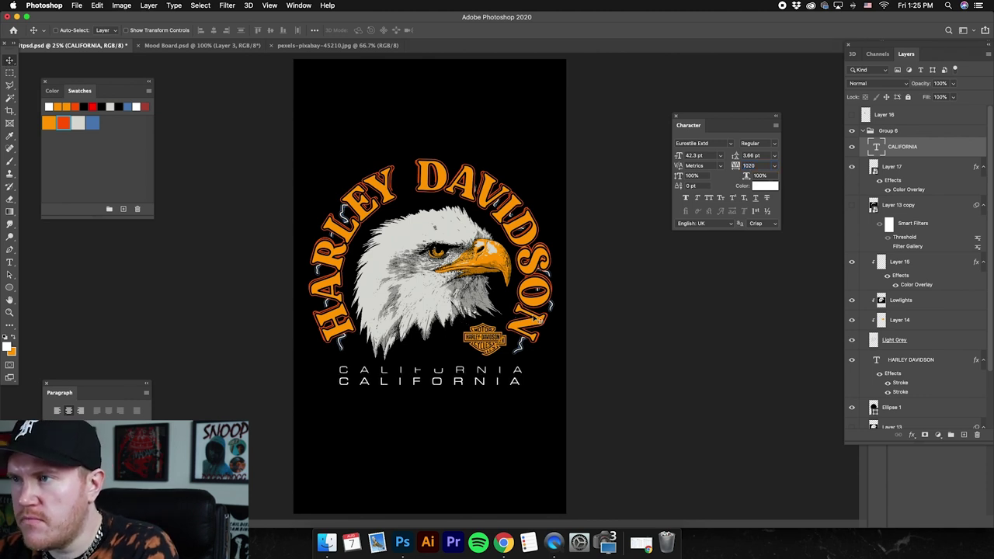
Step: Resize CALIFORNIA to 39.47 pt to match the reference line and move it onto the reference lettering
click(126, 30)
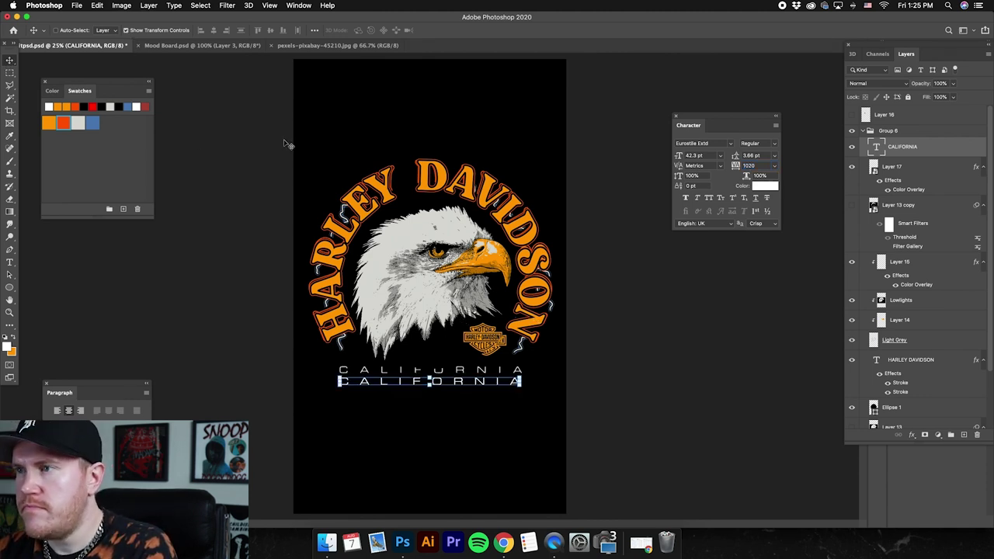
drag(526, 382, 519, 382)
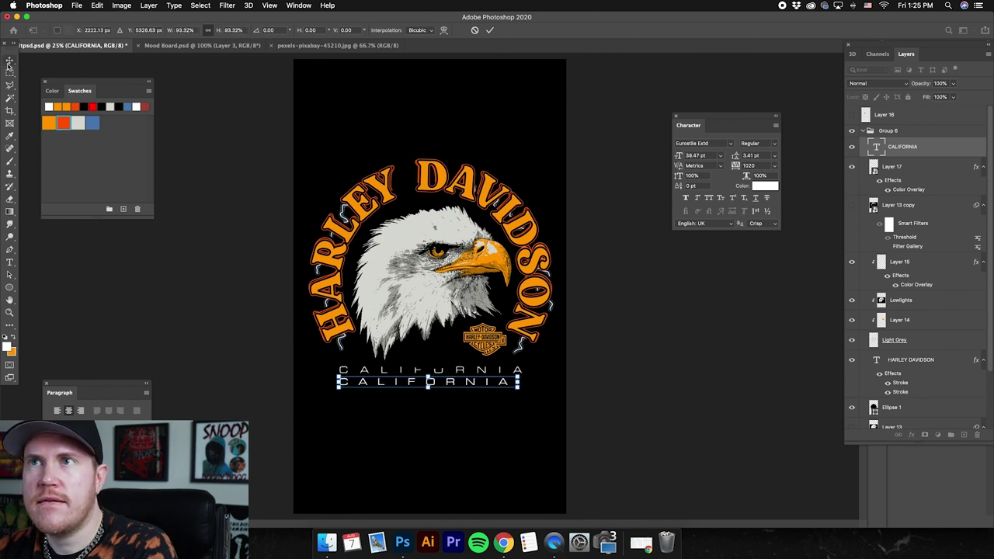
key(Return)
drag(375, 244, 373, 233)
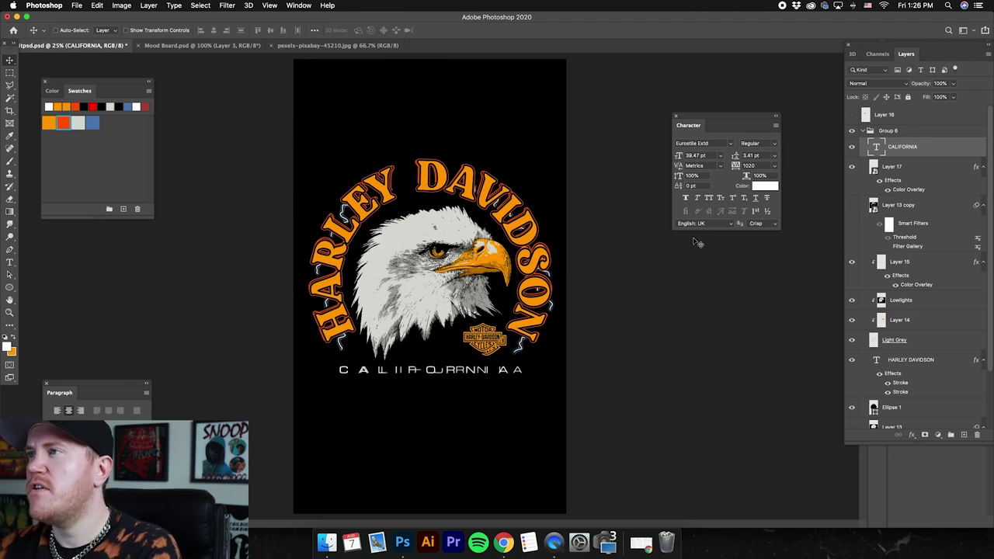
Step: Set CALIFORNIA's tracking to 1100, then to 1200
click(749, 165)
text(1100)
key(Return)
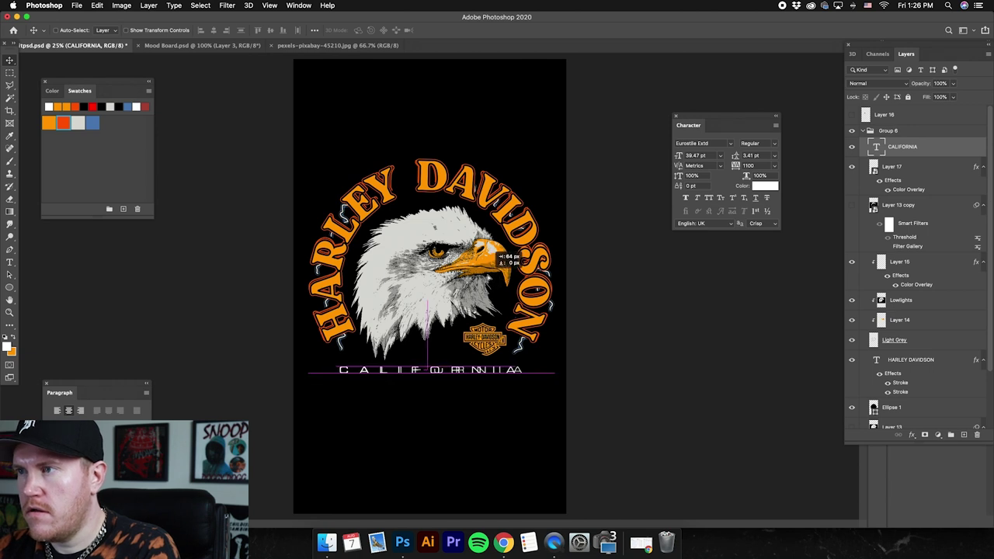
click(750, 165)
text(1200)
key(Return)
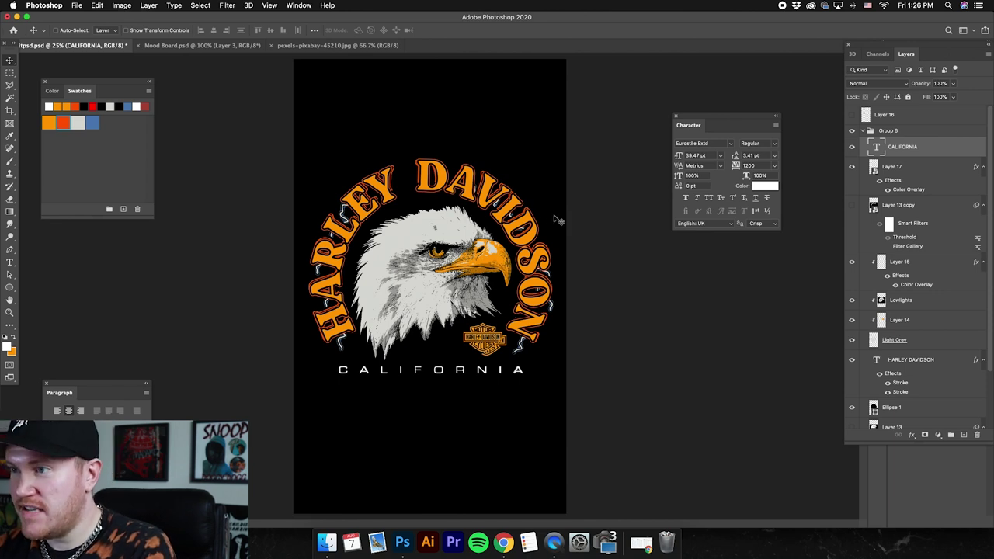
drag(901, 147, 860, 196)
Step: Turn off Smart Guides and nudge CALIFORNIA into place, one pixel up, under the eagle
click(867, 131)
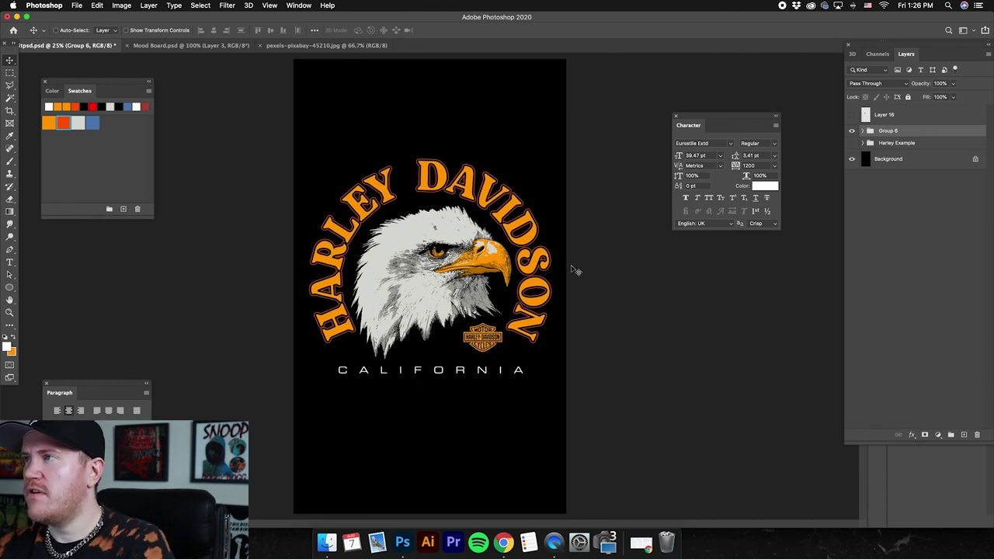
click(863, 132)
click(901, 147)
key(super)
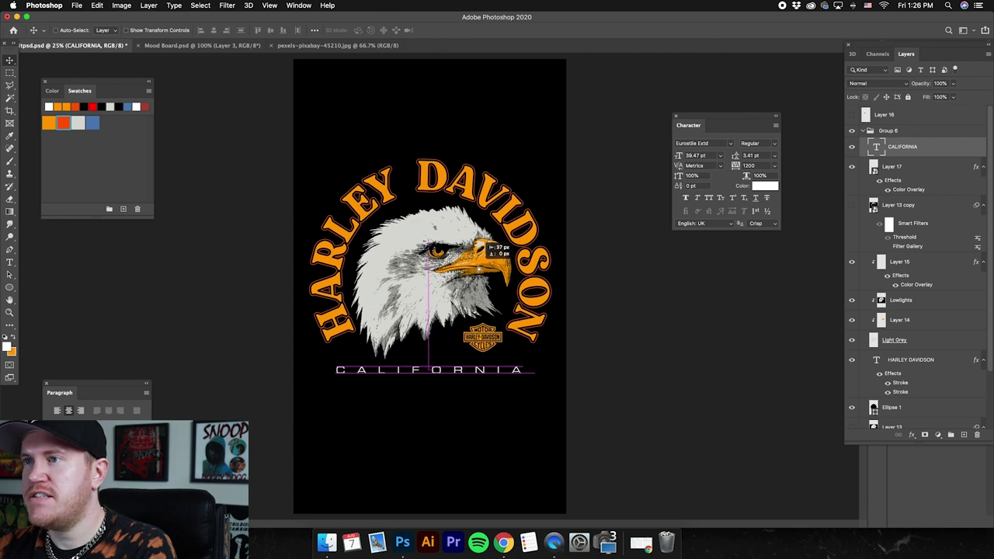
click(269, 5)
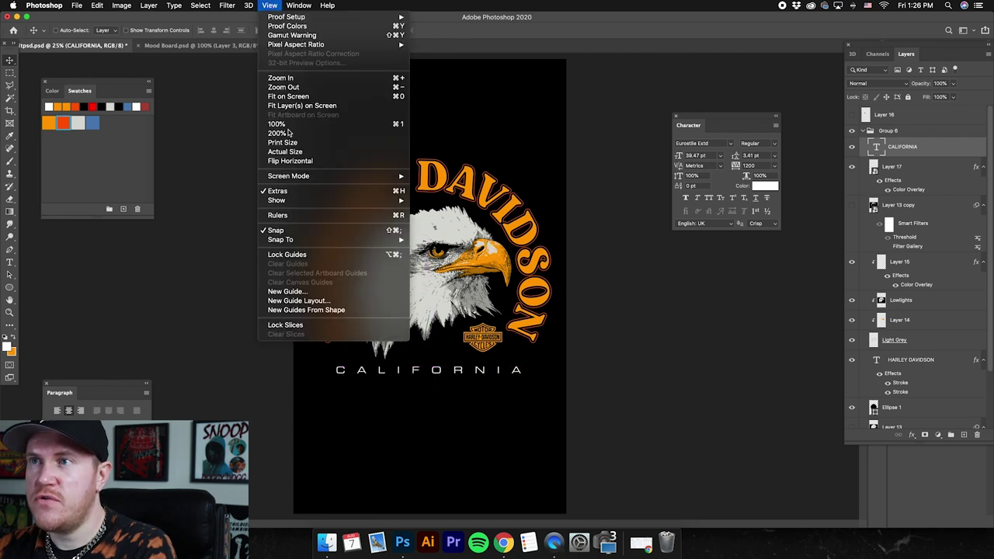
mouse_move(294, 206)
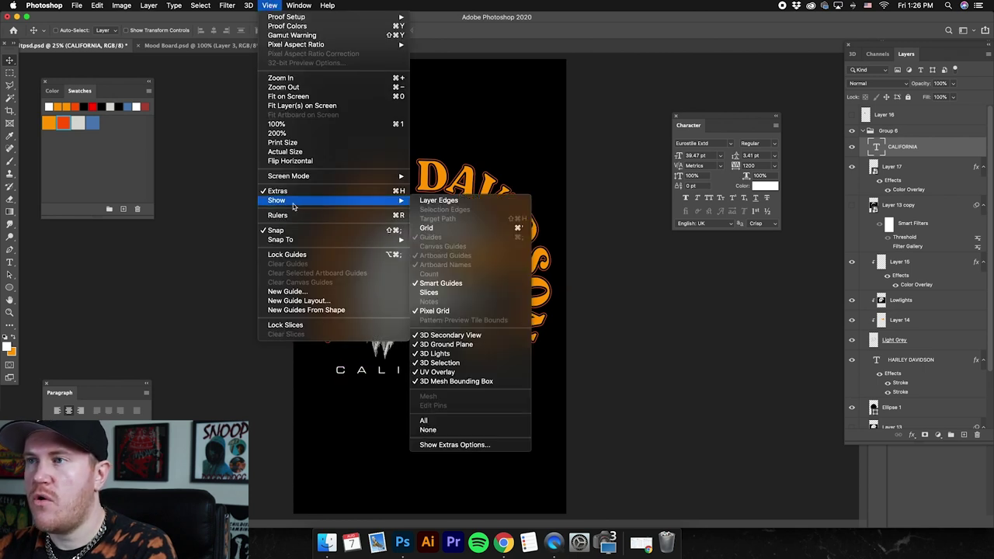
click(449, 284)
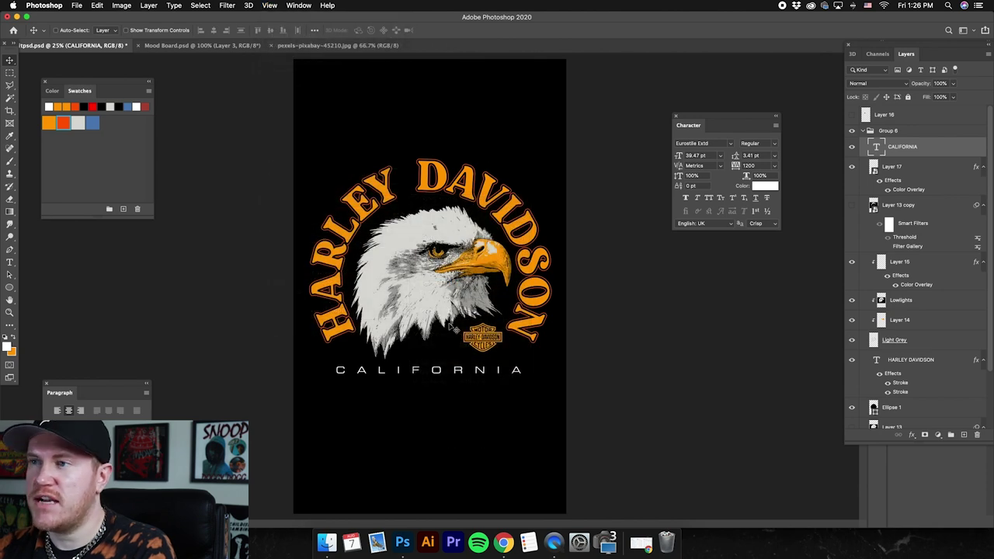
drag(423, 372, 429, 373)
key(Up)
key(Up)
key(Up)
key(Up)
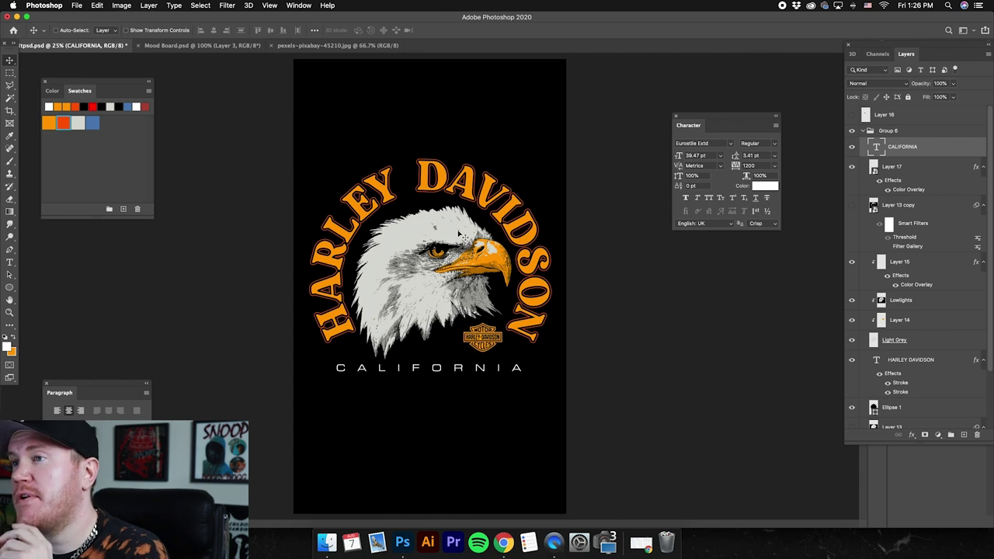
click(869, 130)
click(852, 130)
click(852, 143)
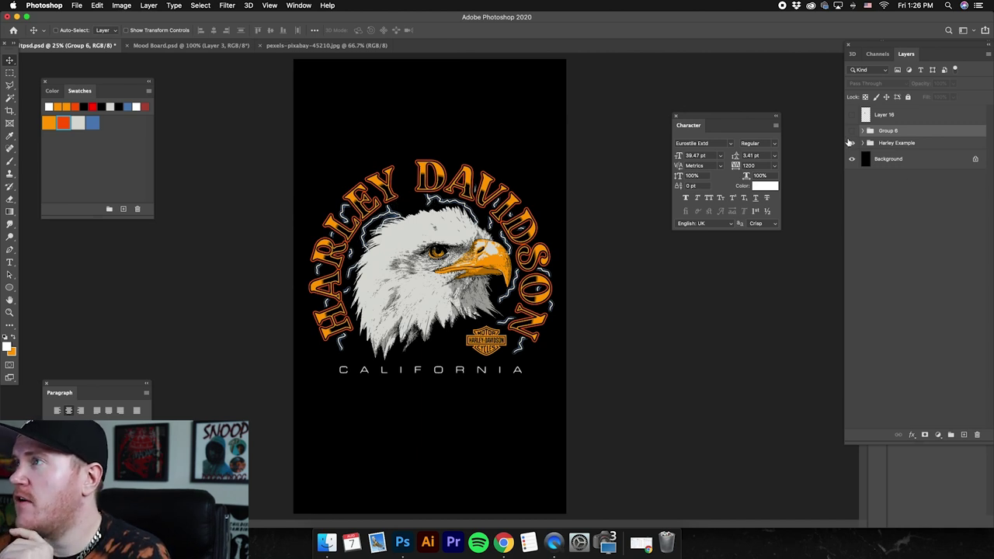
click(852, 143)
click(852, 131)
click(868, 131)
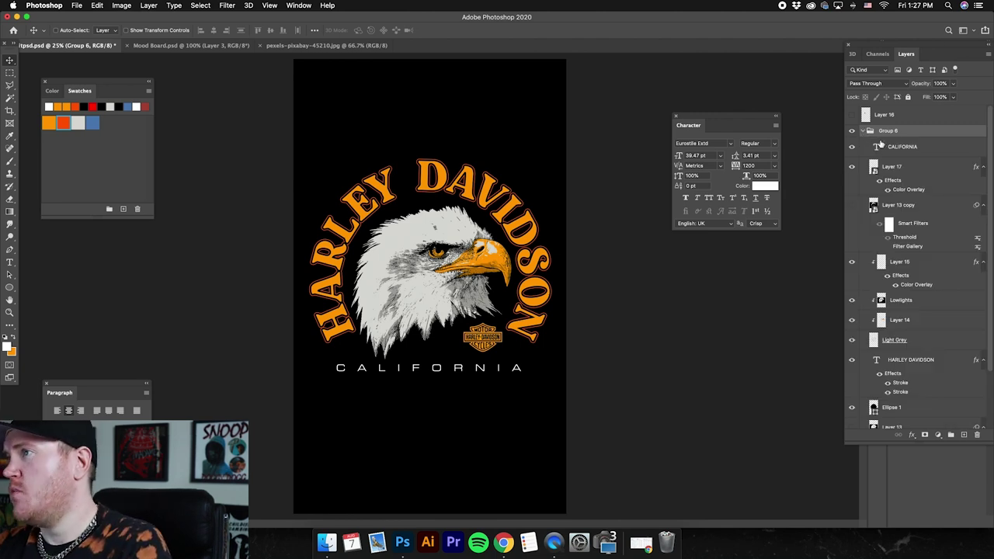
click(869, 131)
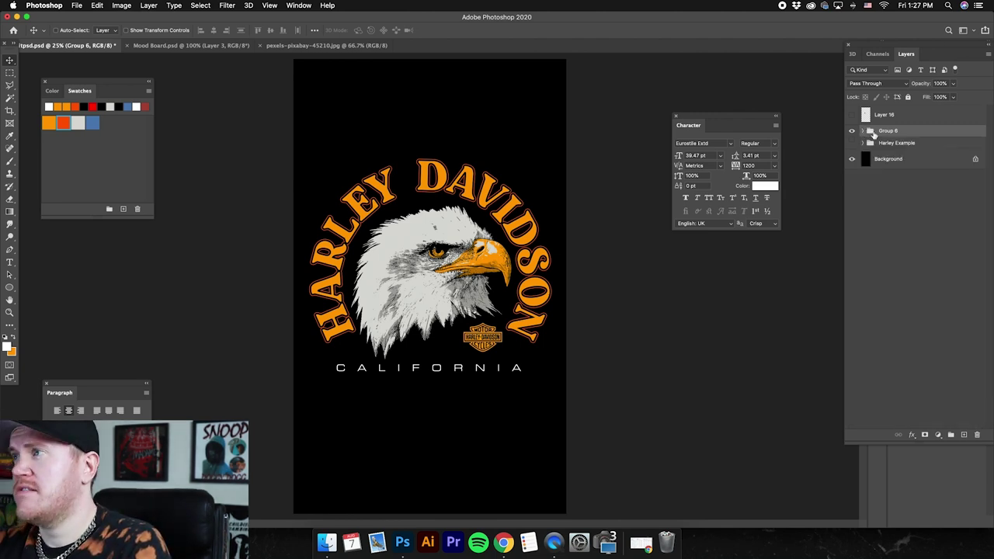
Step: Try a red outside stroke on Group 6, cancel it, then duplicate the group as Group 6 copy
double_click(920, 134)
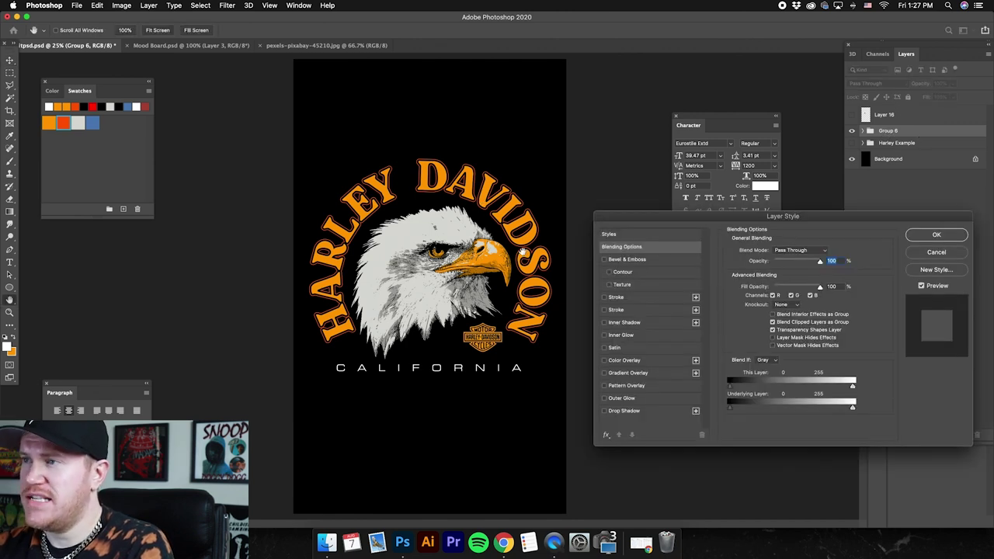
click(635, 302)
click(775, 260)
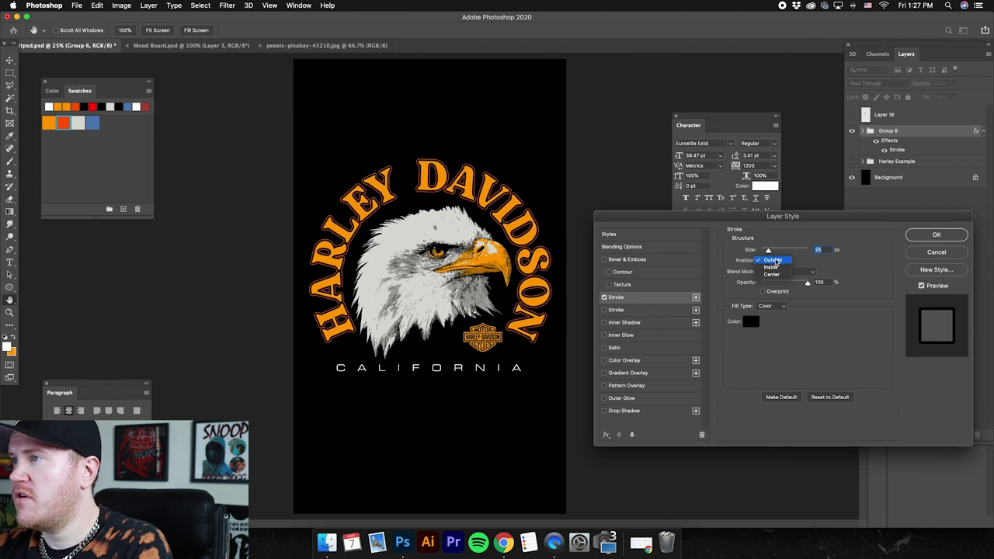
click(773, 261)
click(750, 321)
click(782, 348)
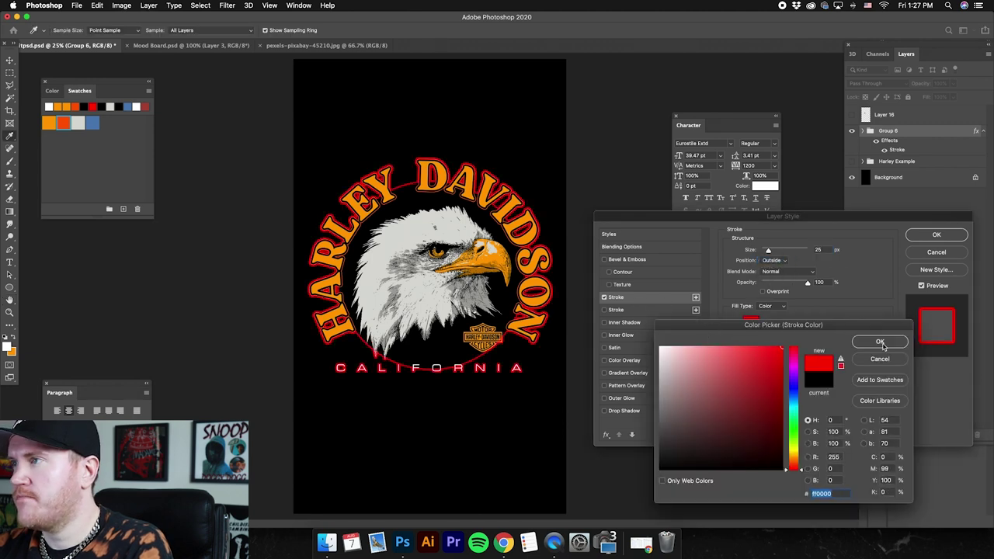
key(Return)
drag(768, 250, 766, 250)
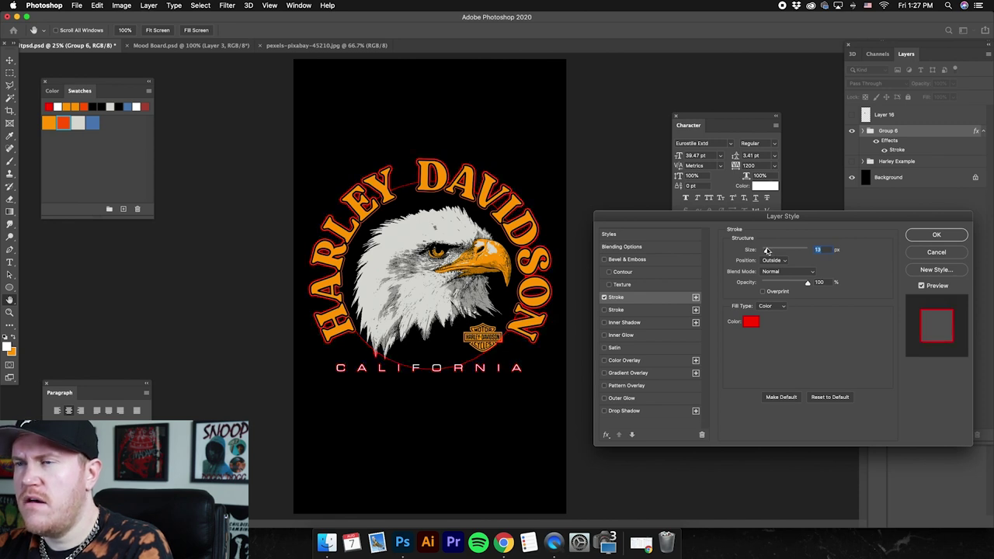
click(947, 257)
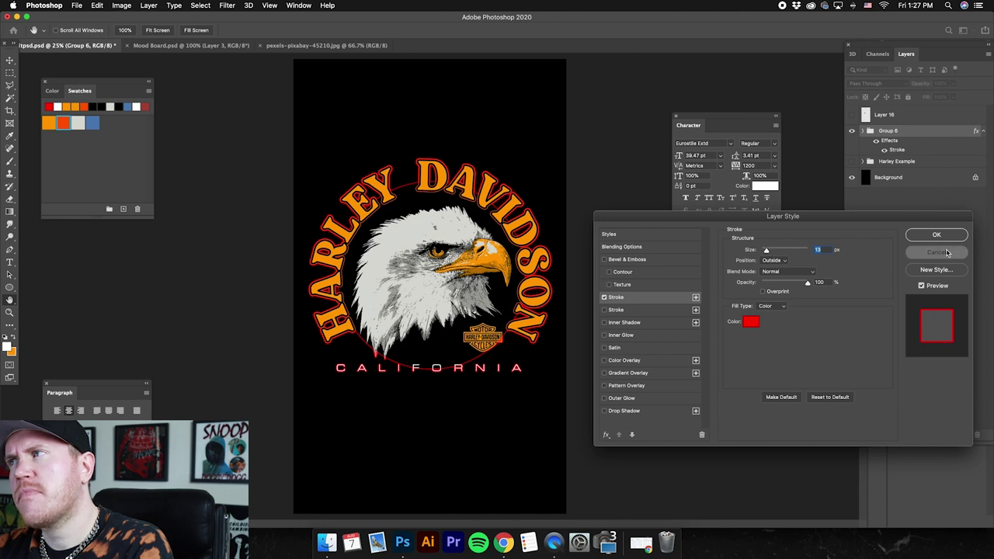
key(super+j)
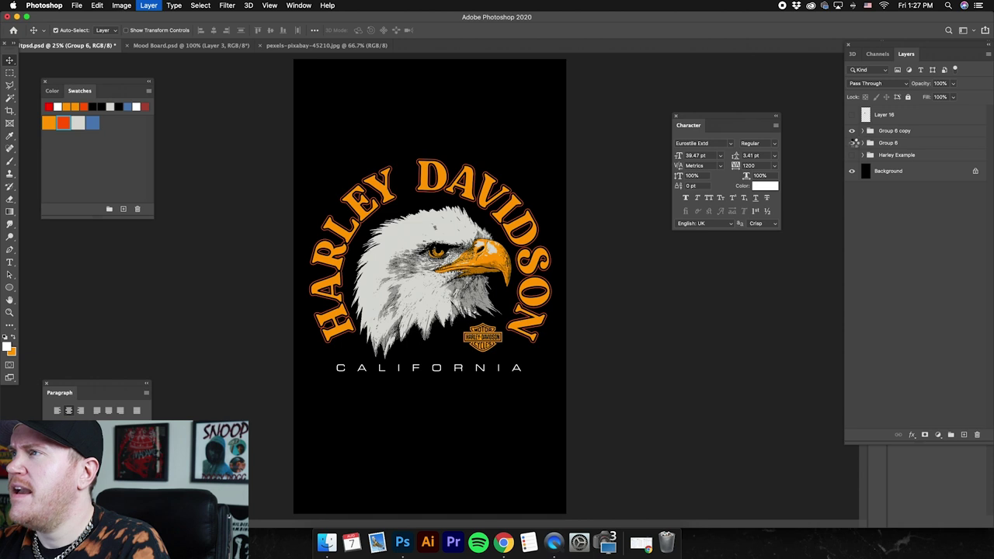
Step: Flatten Group 6 copy into one layer with Merge Group, then zoom in on the design
right_click(907, 134)
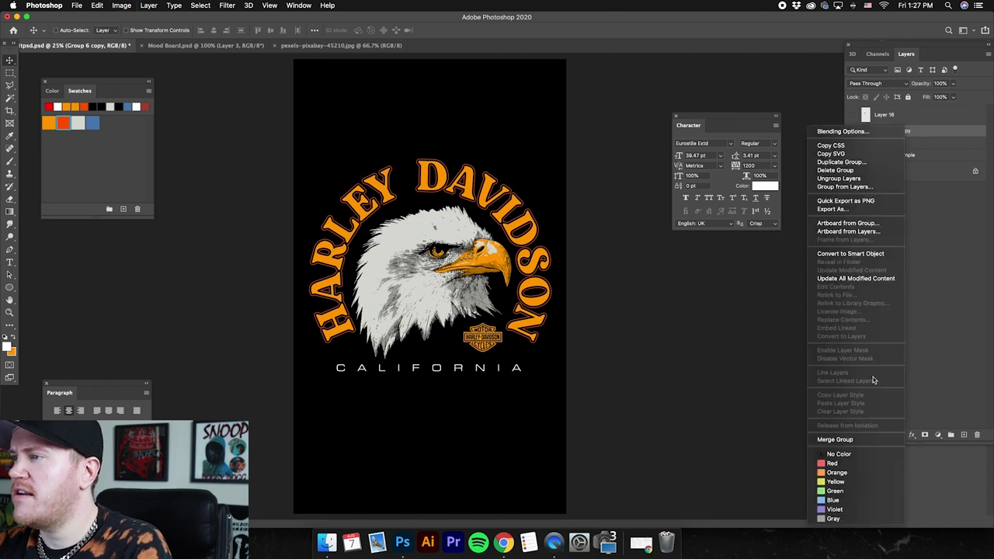
click(854, 440)
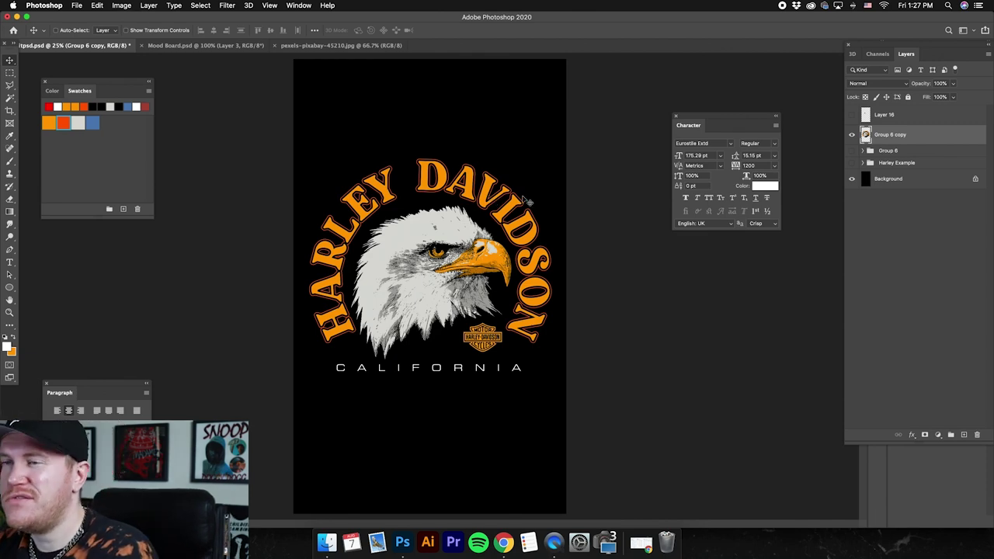
key(super+equal)
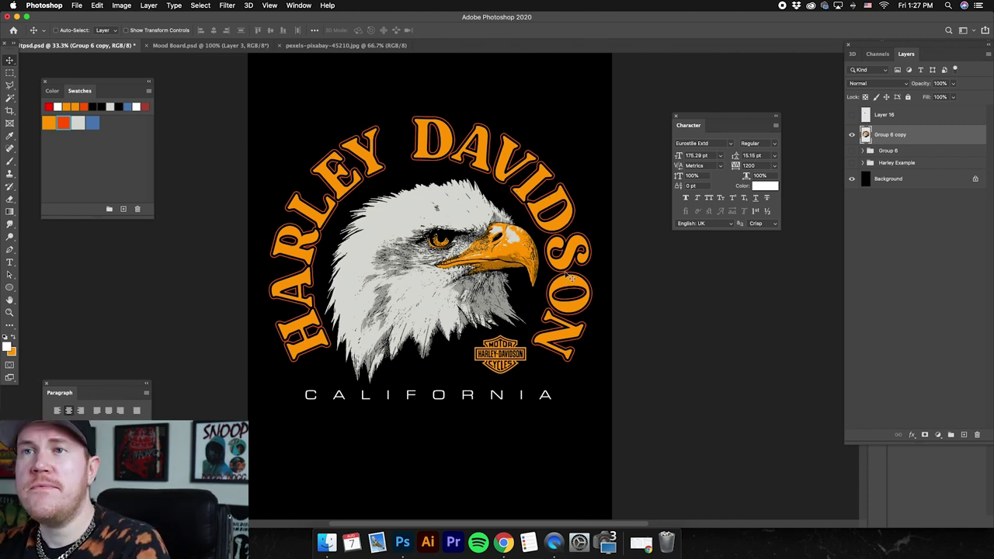
Step: Use the Magic Wand to copy the eagle's light areas and the orange lettering onto new layers
click(9, 99)
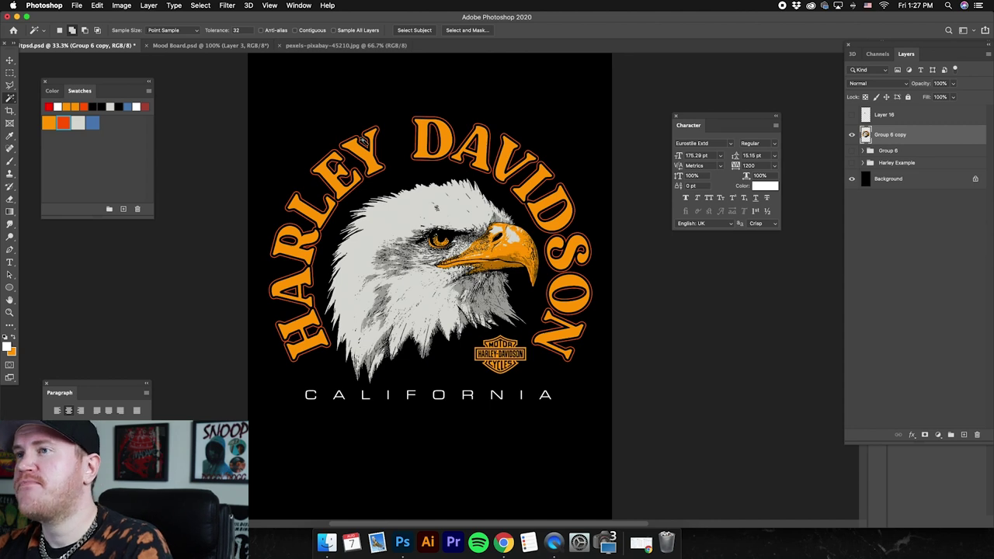
click(390, 214)
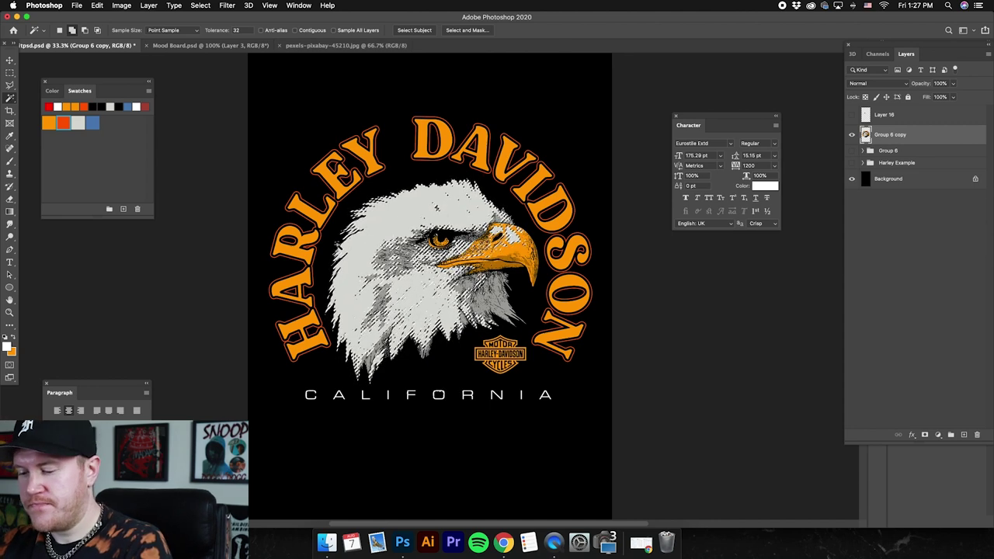
key(super+j)
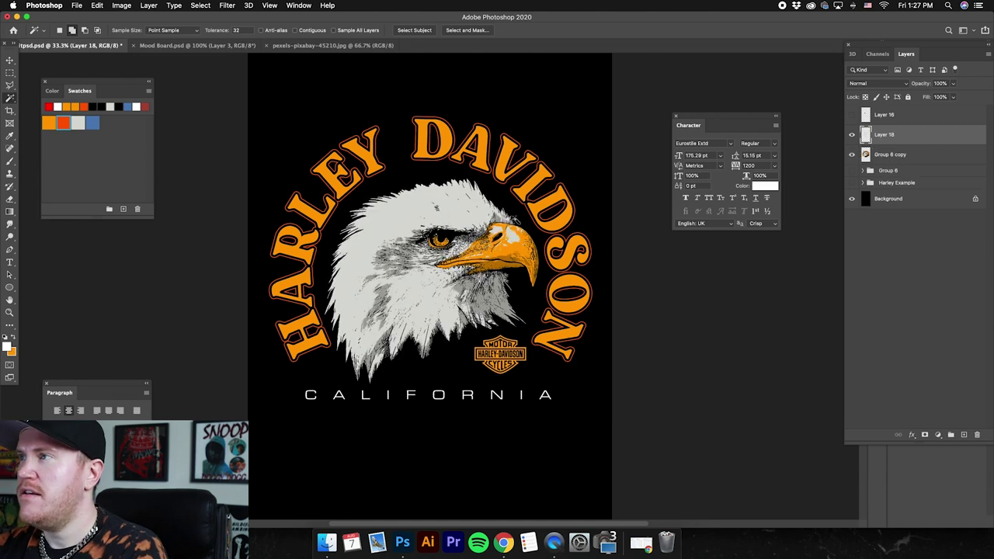
click(919, 160)
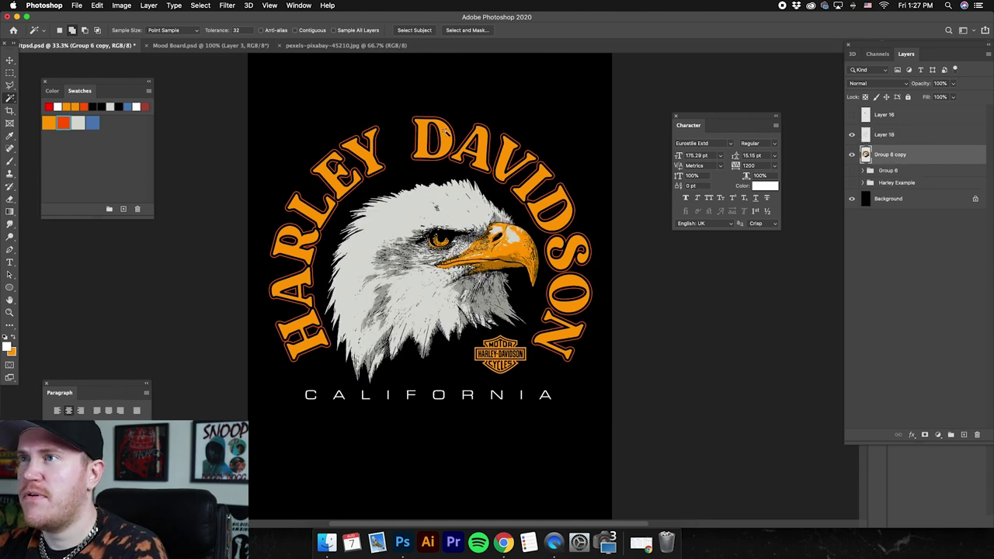
click(445, 134)
click(911, 174)
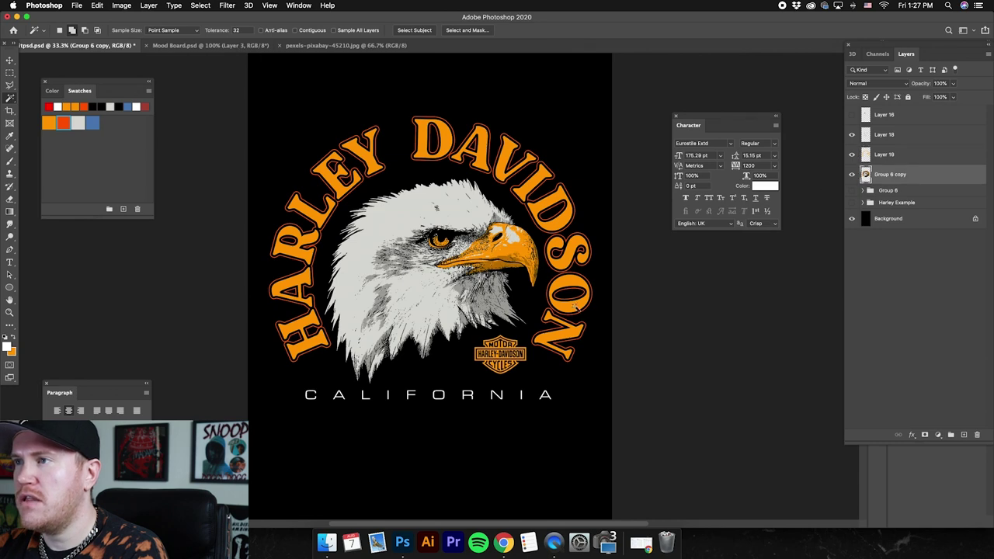
key(super+alt+shift+e)
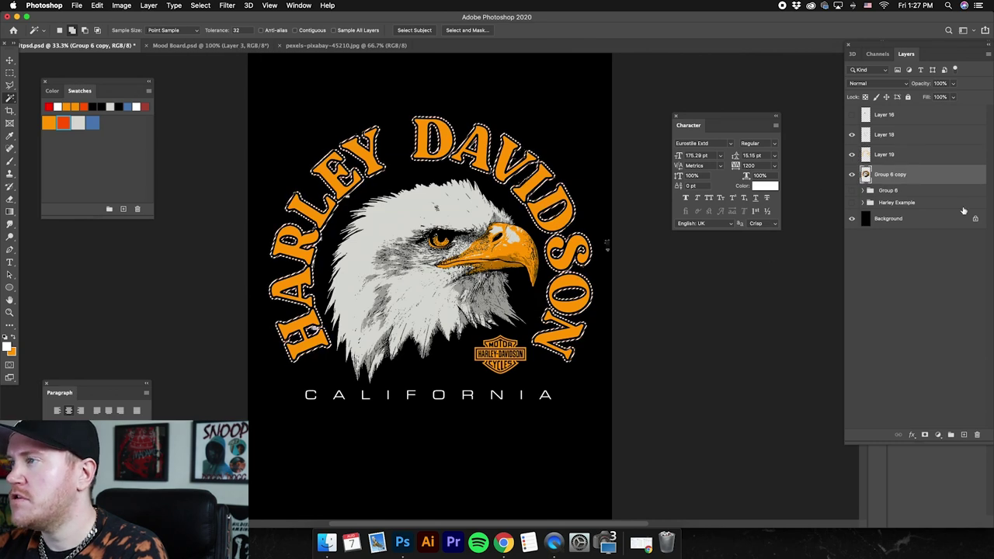
Step: Copy further colour areas of Group 6 copy onto new layers, comparing against Group 6
click(900, 196)
click(853, 174)
click(852, 194)
click(853, 194)
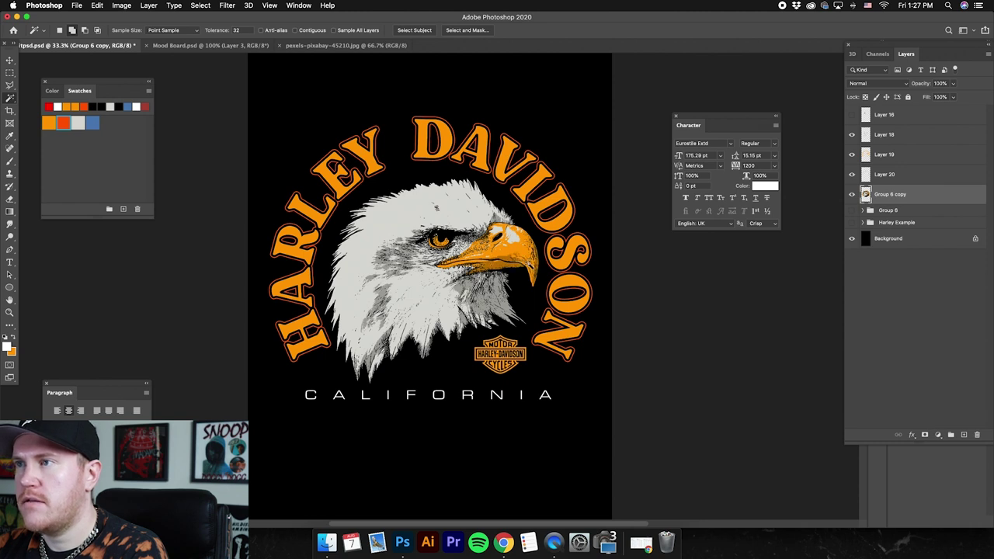
key(super+j)
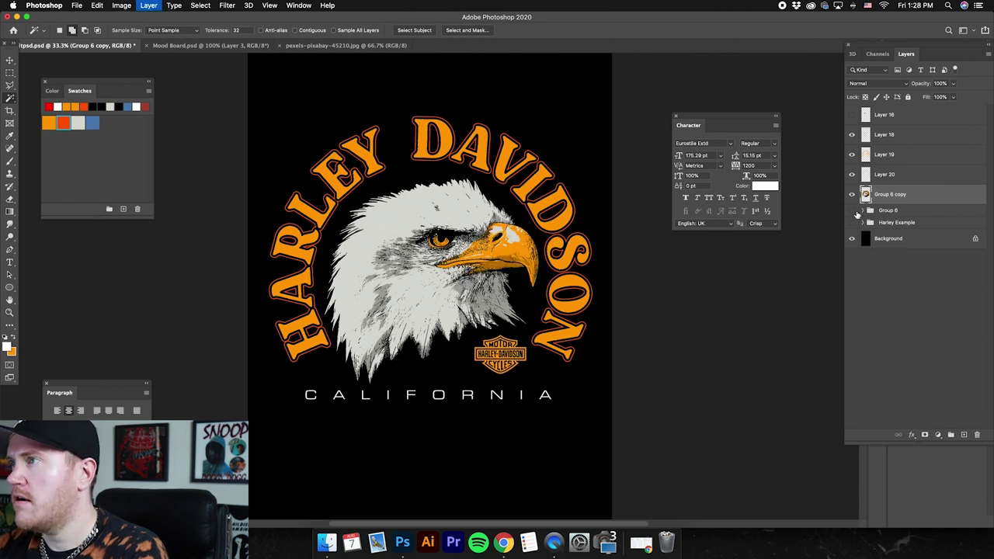
click(853, 215)
click(852, 214)
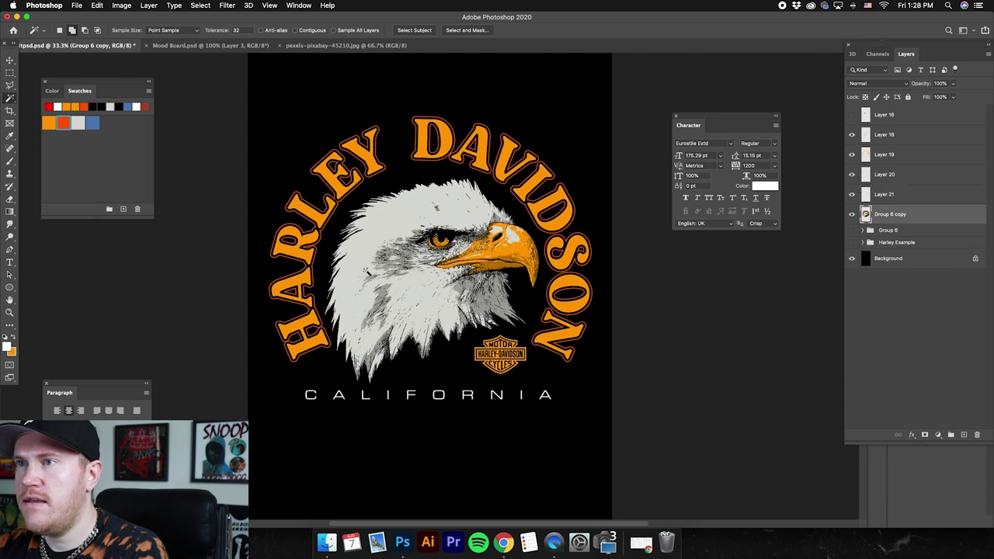
click(852, 230)
click(852, 230)
key(super+j)
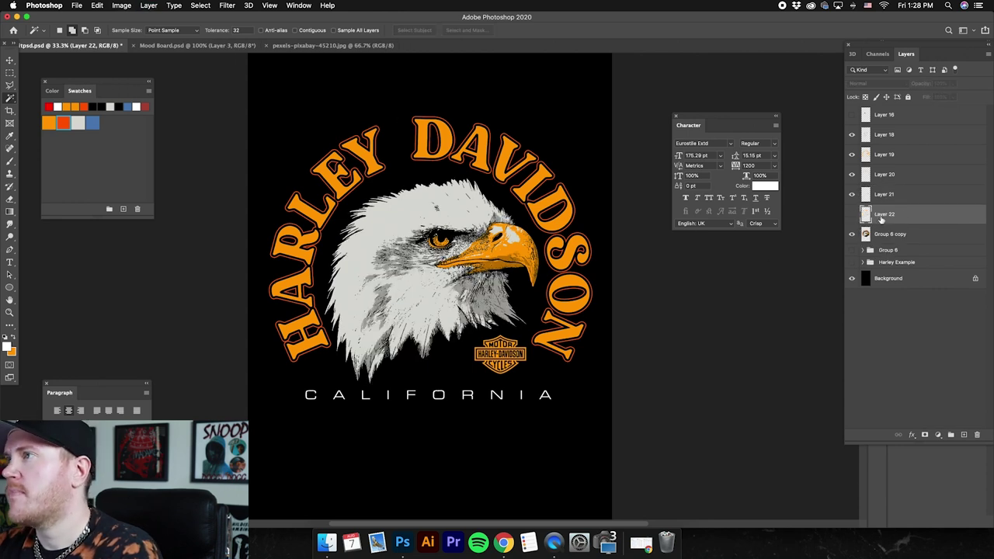
Step: Check the new layers against Group 6 copy and add a new empty layer above it
key(super+z)
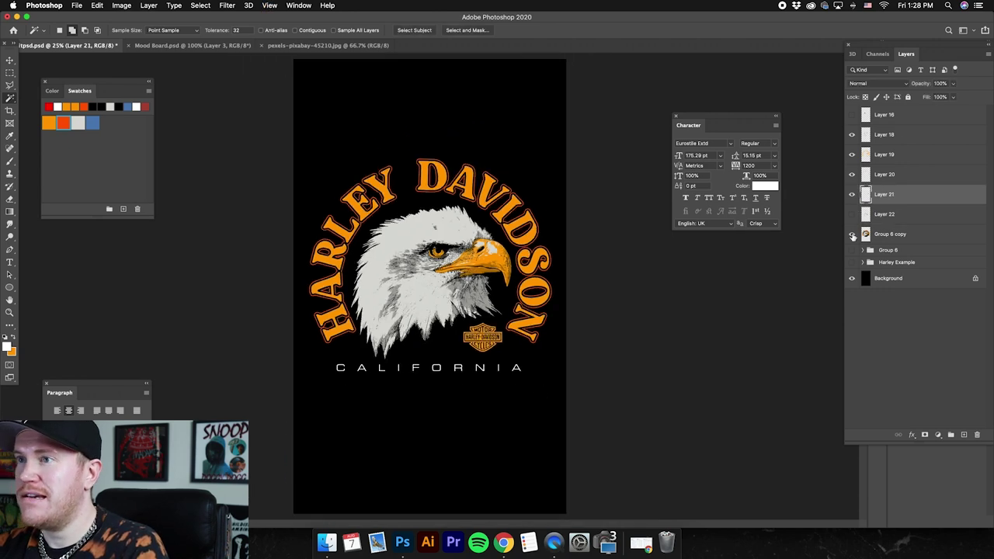
click(852, 235)
click(852, 236)
key(super+plus)
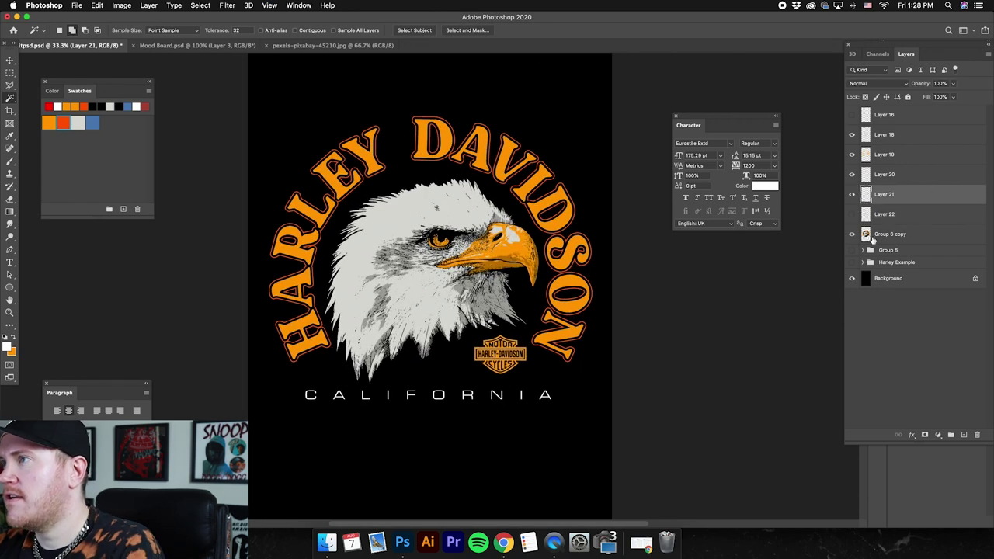
click(890, 217)
click(879, 237)
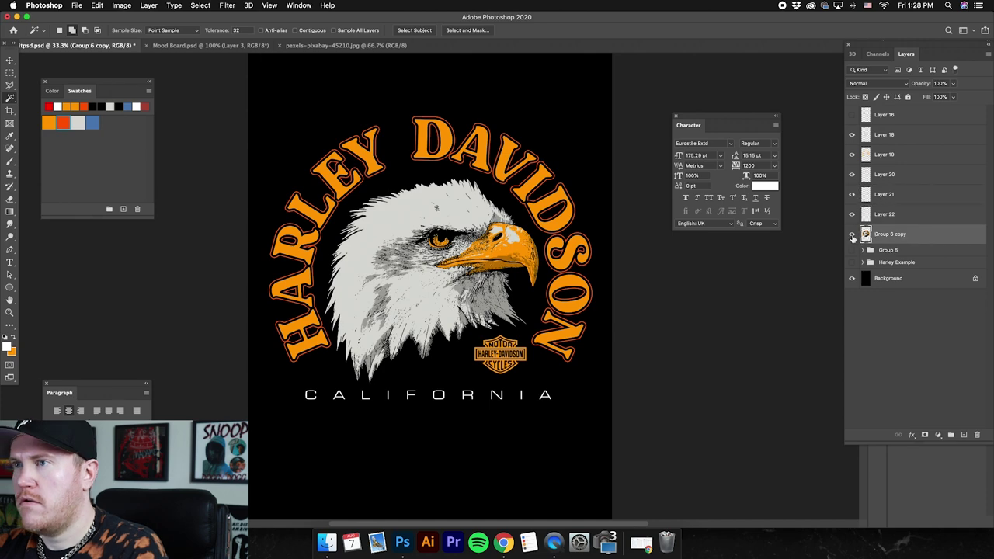
key(super+plus)
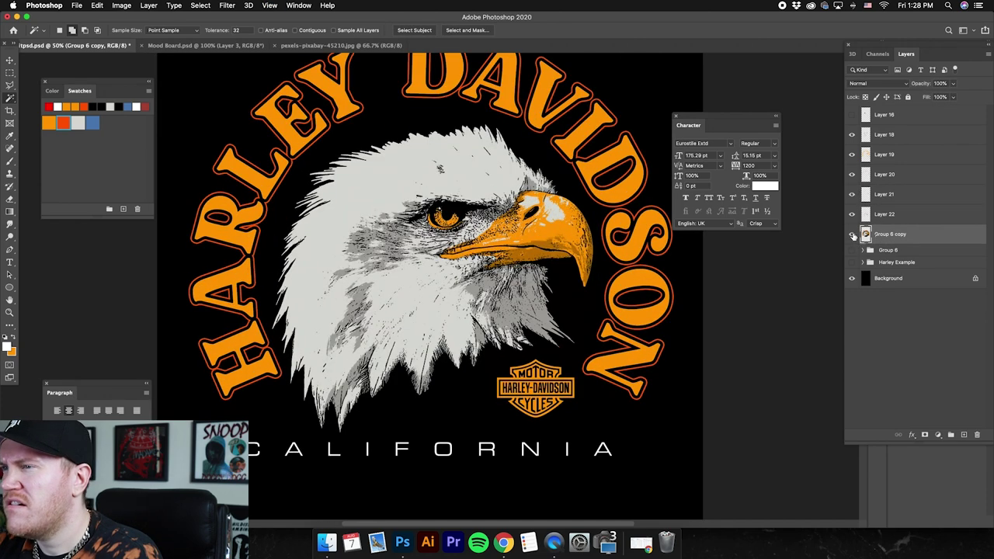
click(853, 235)
scroll(483, 362, down, 5)
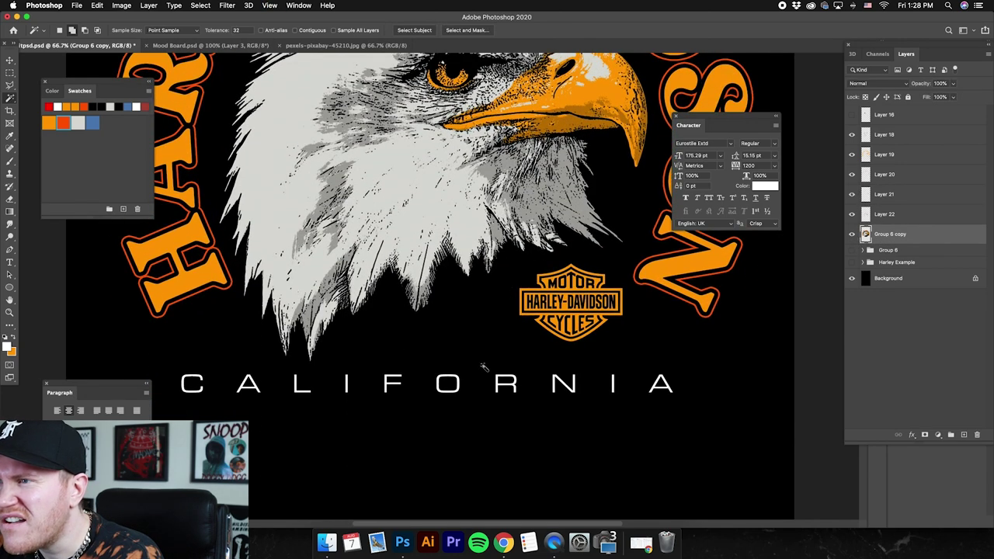
key(super+shift+alt+n)
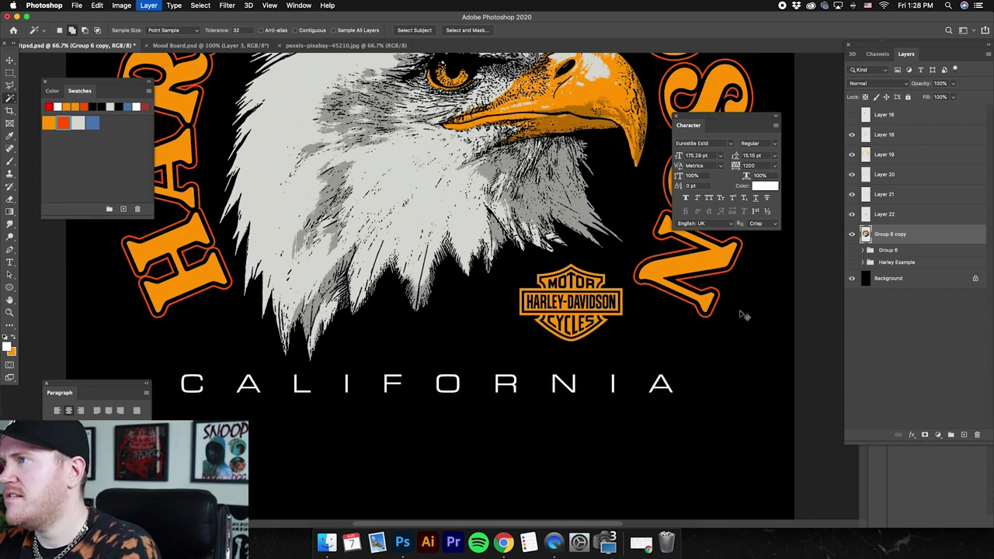
key(super+minus)
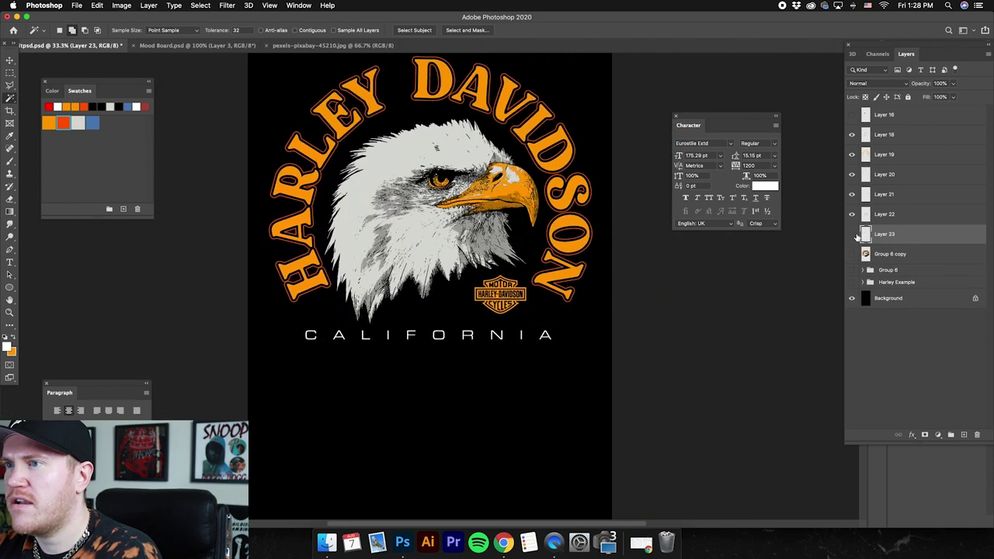
Step: Give Layer 23's CALIFORNIA text a Color Overlay using the eagle's light grey (dadbd6)
double_click(935, 239)
click(645, 361)
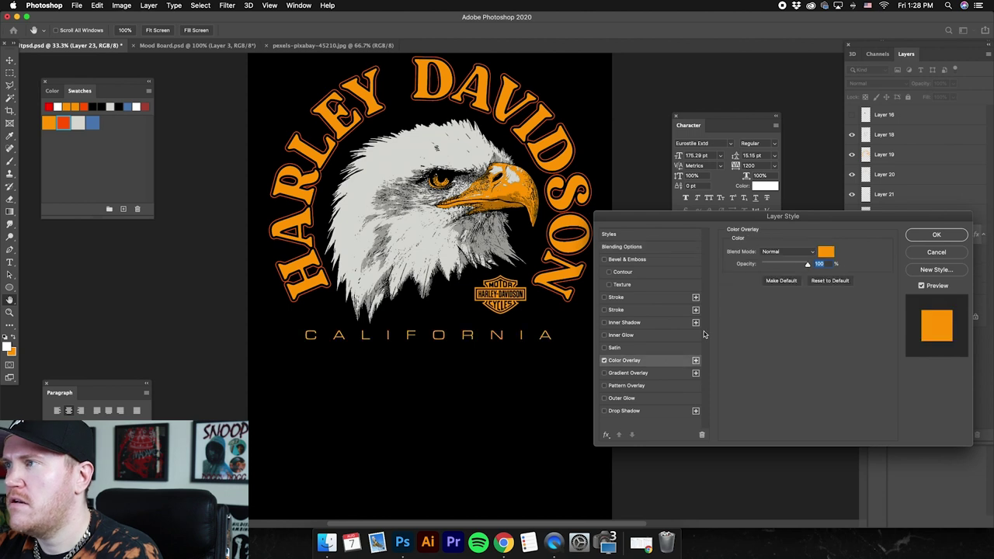
click(822, 254)
click(407, 159)
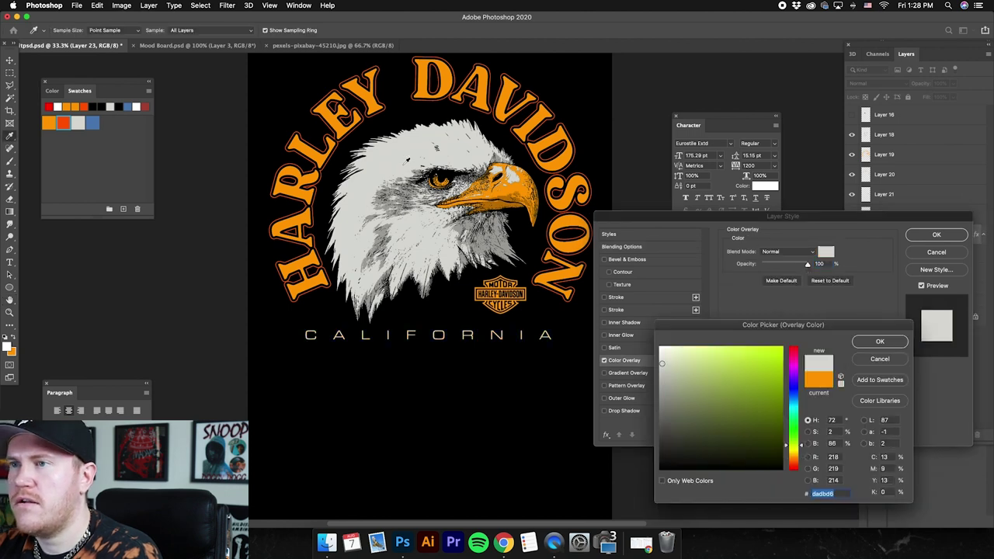
click(879, 342)
click(937, 235)
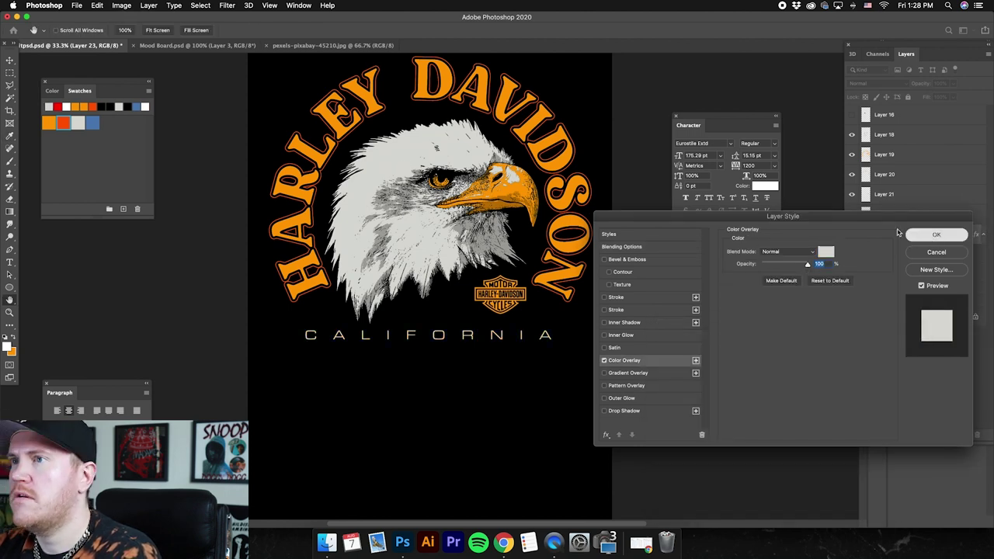
key(super+minus)
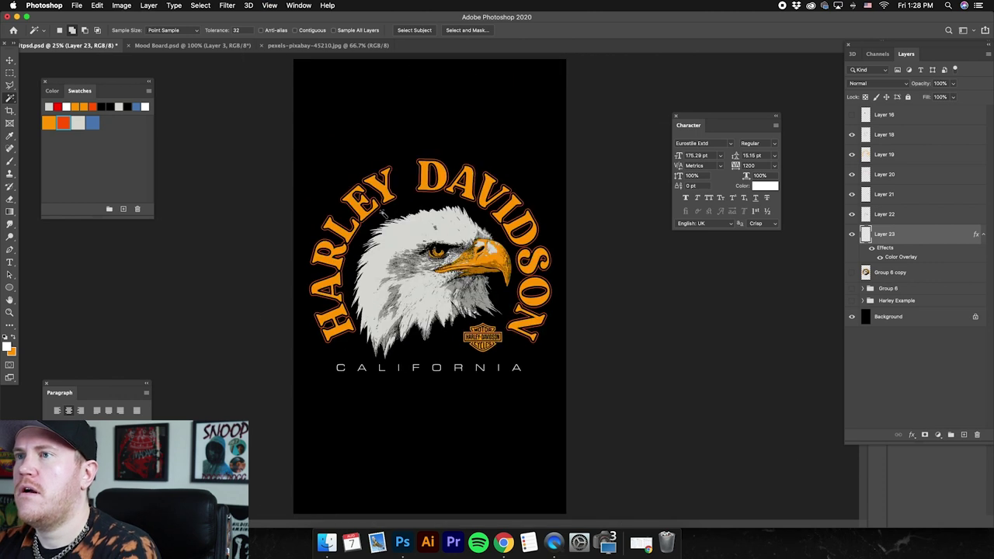
click(852, 235)
Step: Merge the CALIFORNIA Layer 23 into Layer 18 and check the result
click(853, 232)
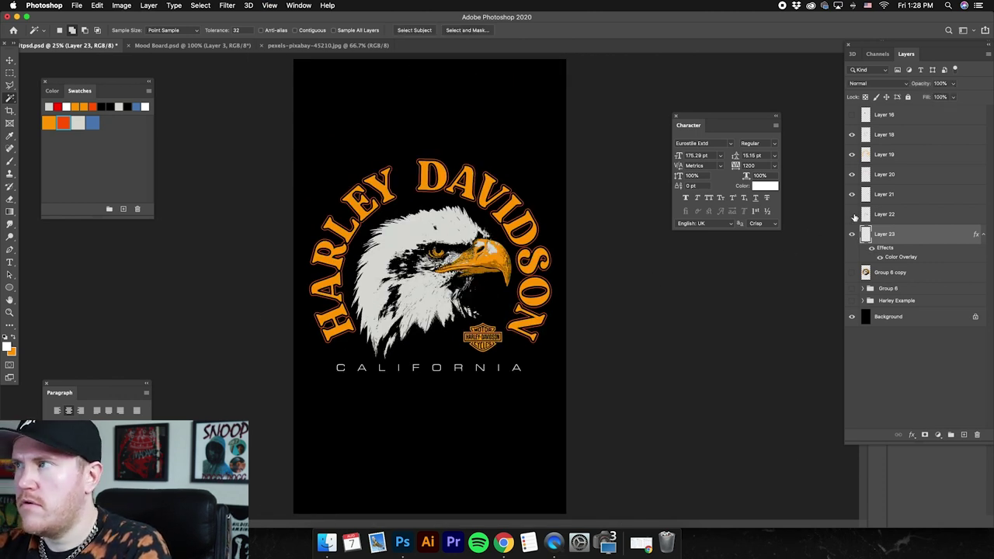
click(852, 175)
click(852, 174)
click(852, 135)
click(906, 137)
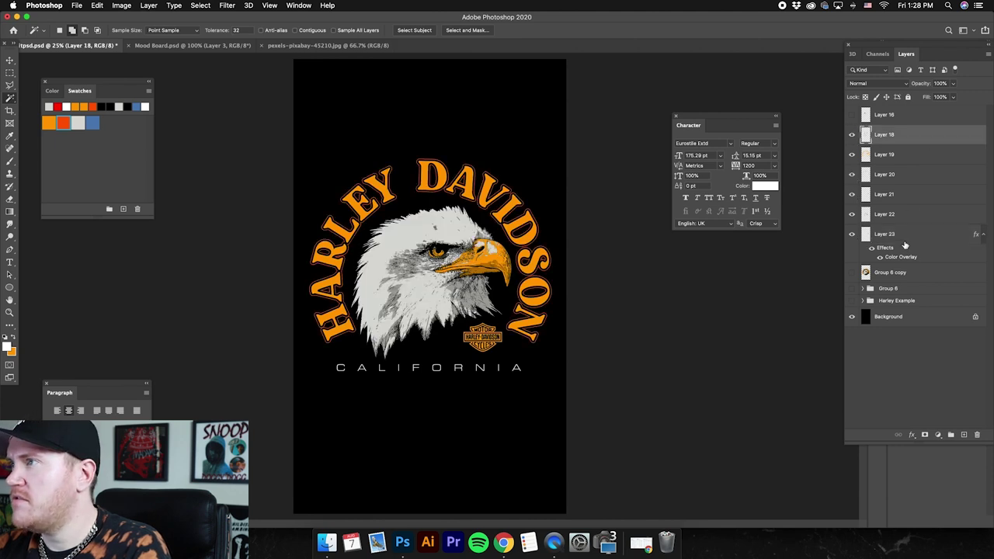
super+click(913, 236)
right_click(925, 135)
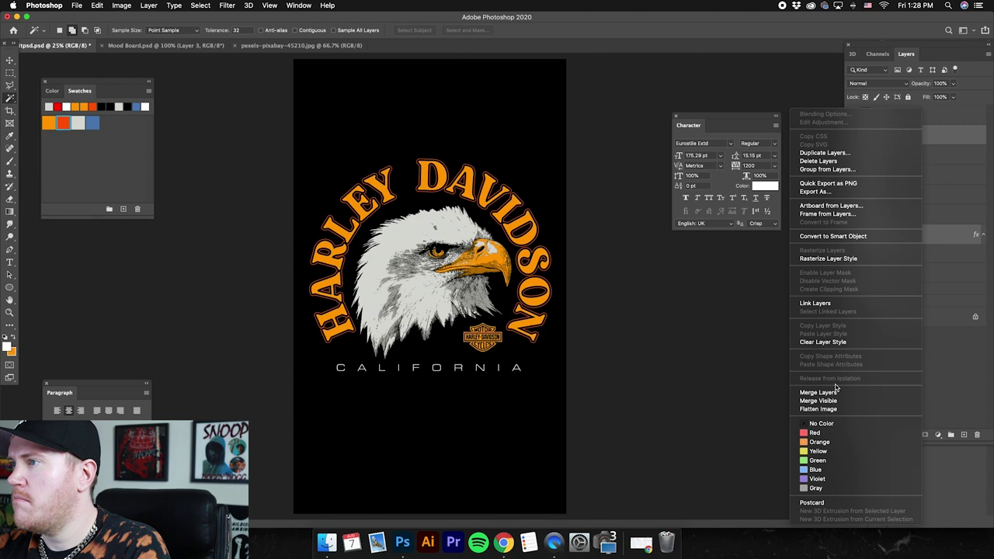
click(823, 393)
click(852, 136)
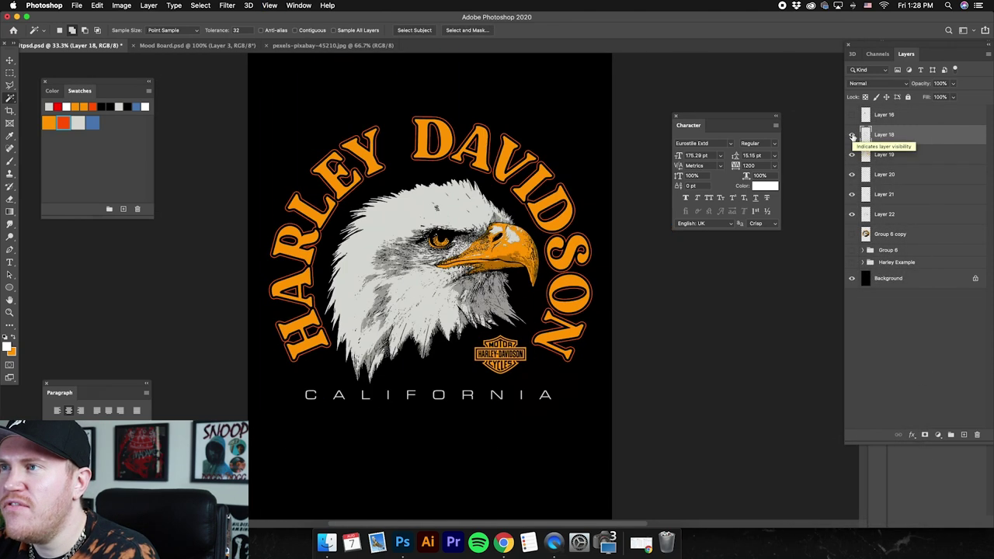
click(852, 135)
key(super+equal)
key(super+equal)
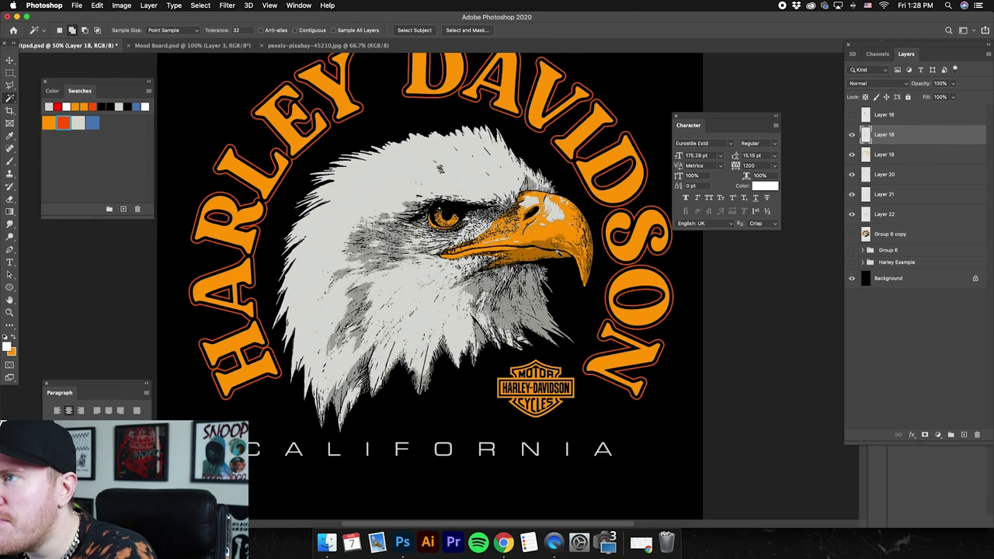
key(super+minus)
key(super+minus)
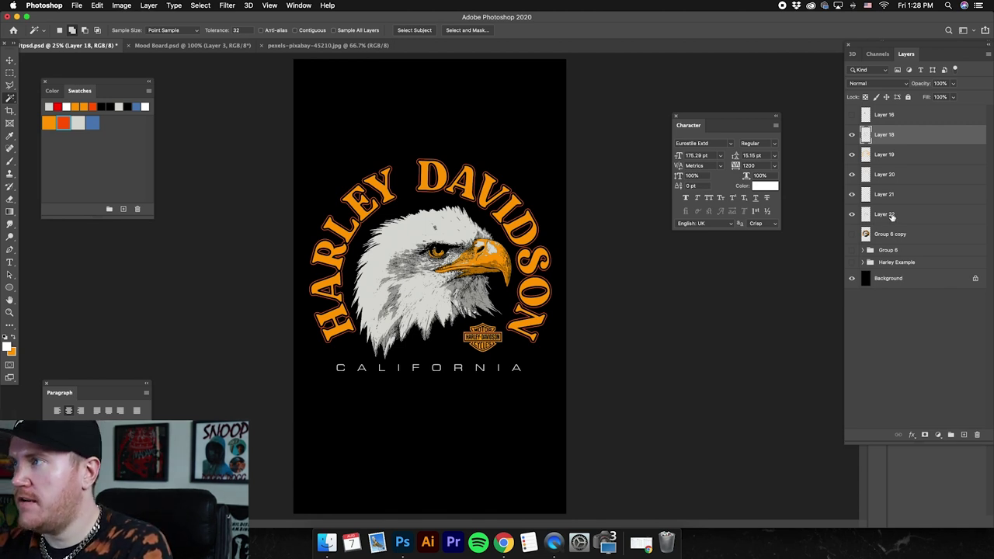
Step: Group Layers 18 through 22 into Group 7 and collapse it
shift+click(892, 218)
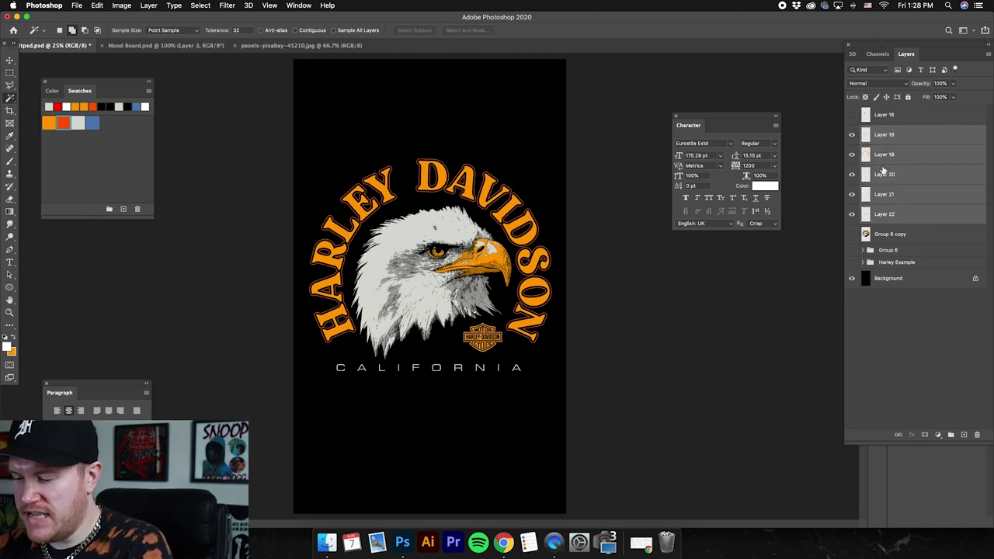
key(super+g)
click(852, 131)
click(852, 131)
click(863, 130)
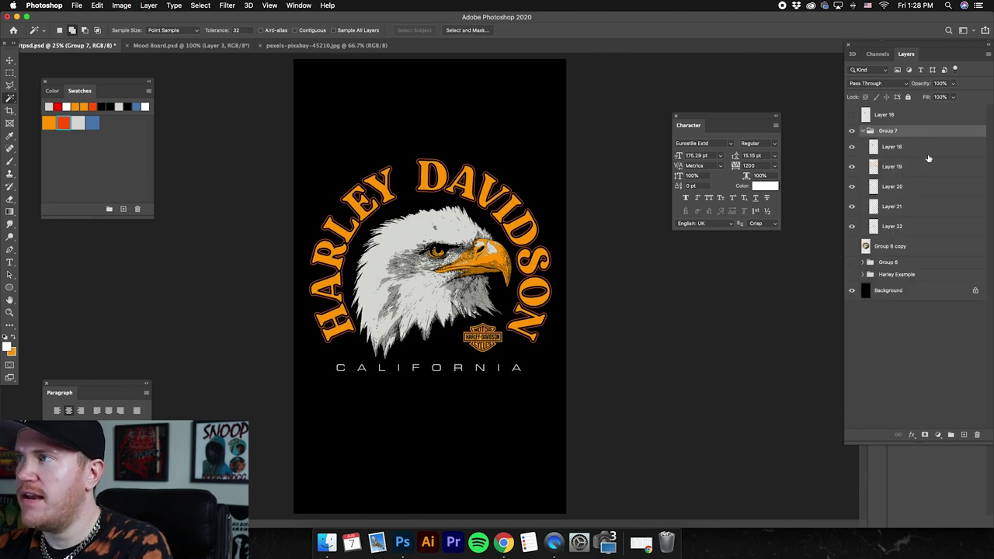
click(864, 130)
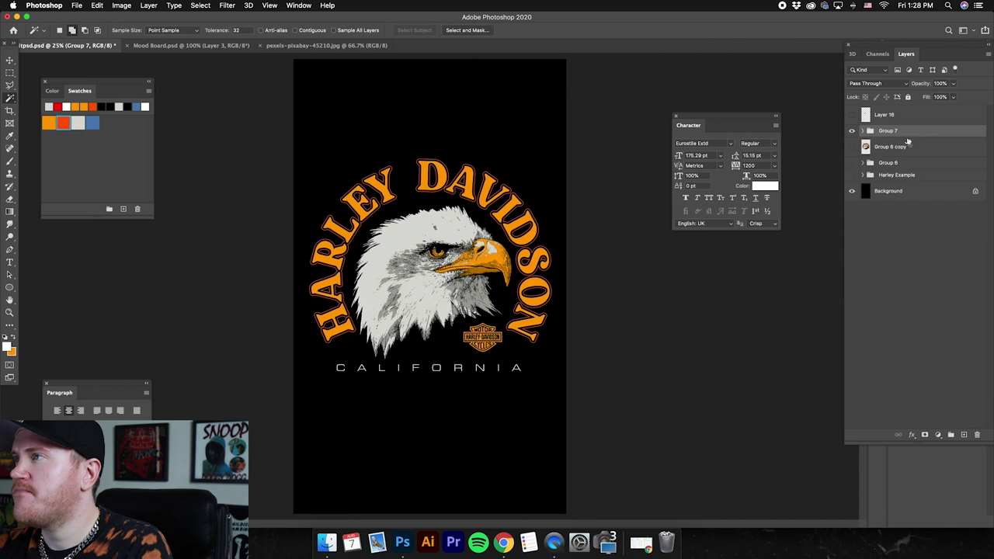
Step: Give Group 7 a 25 px black (000000) Stroke effect after briefly trying red and 7 px
double_click(910, 134)
click(616, 297)
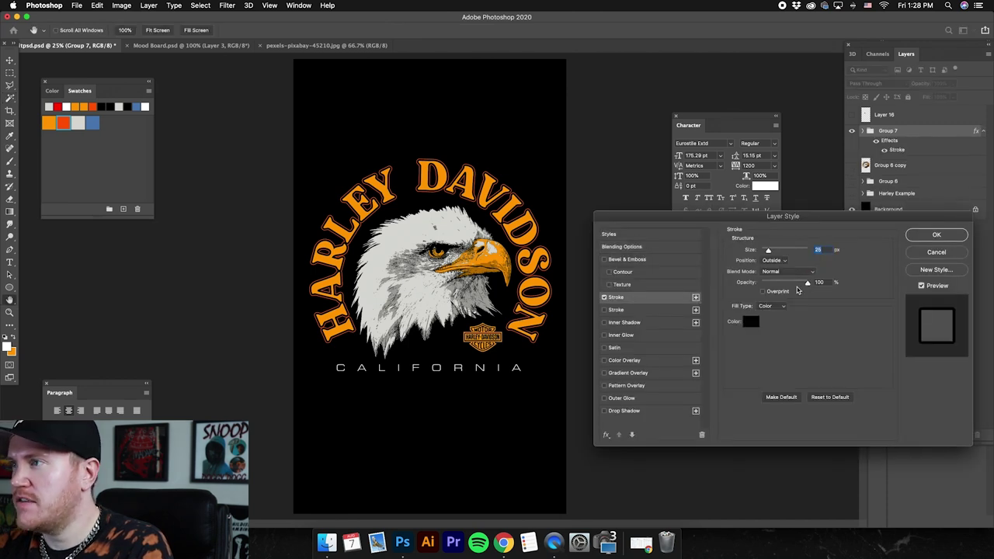
click(752, 329)
click(701, 376)
key(Return)
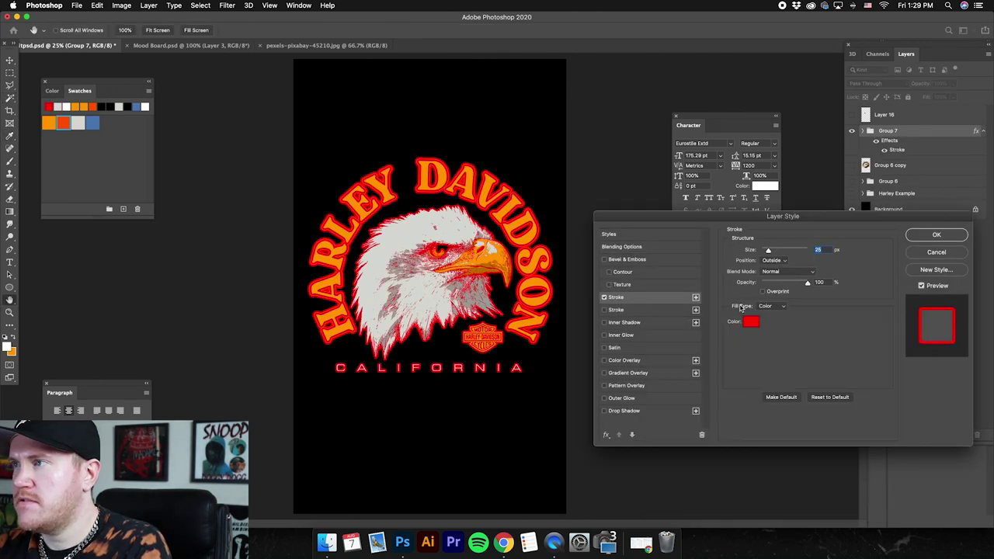
drag(768, 252, 765, 252)
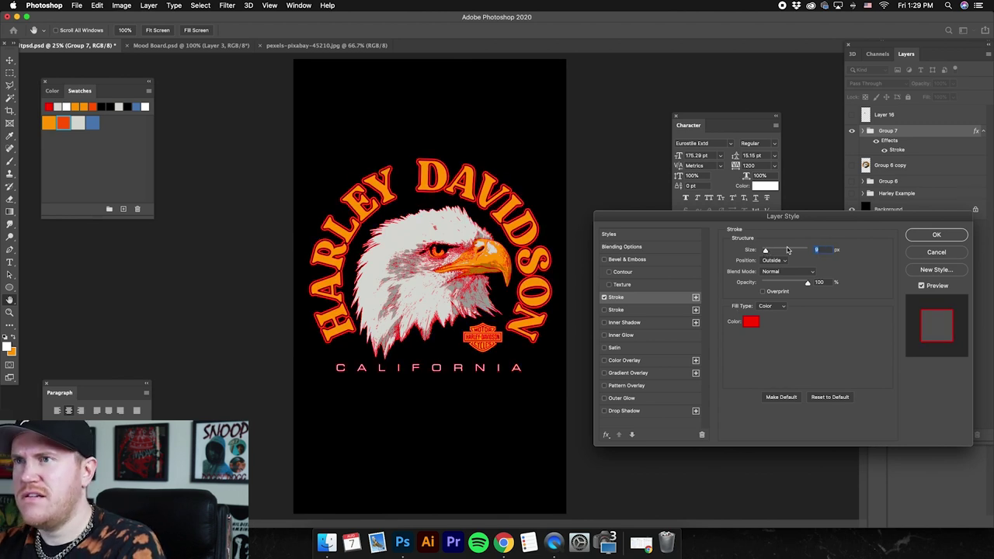
drag(765, 251, 769, 251)
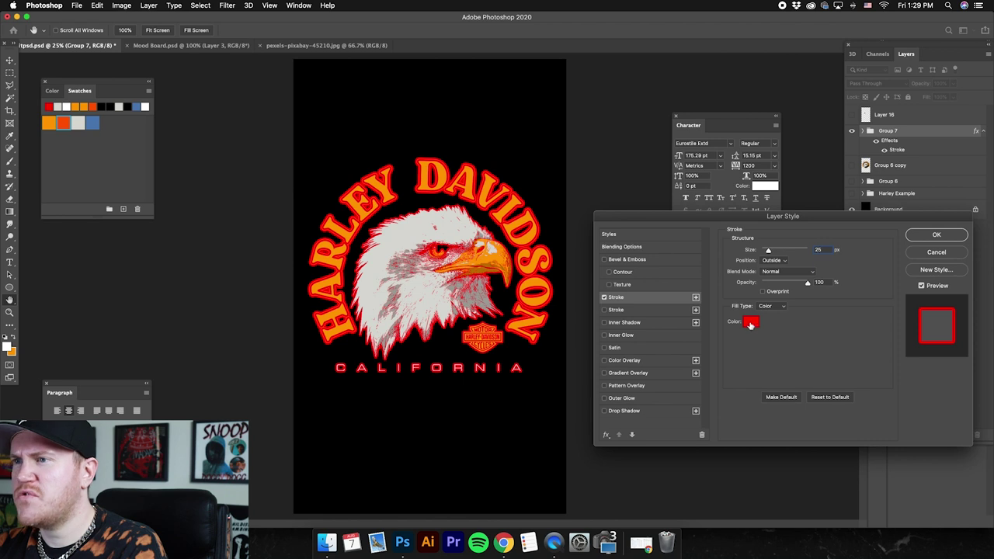
click(750, 325)
text(000000)
click(880, 342)
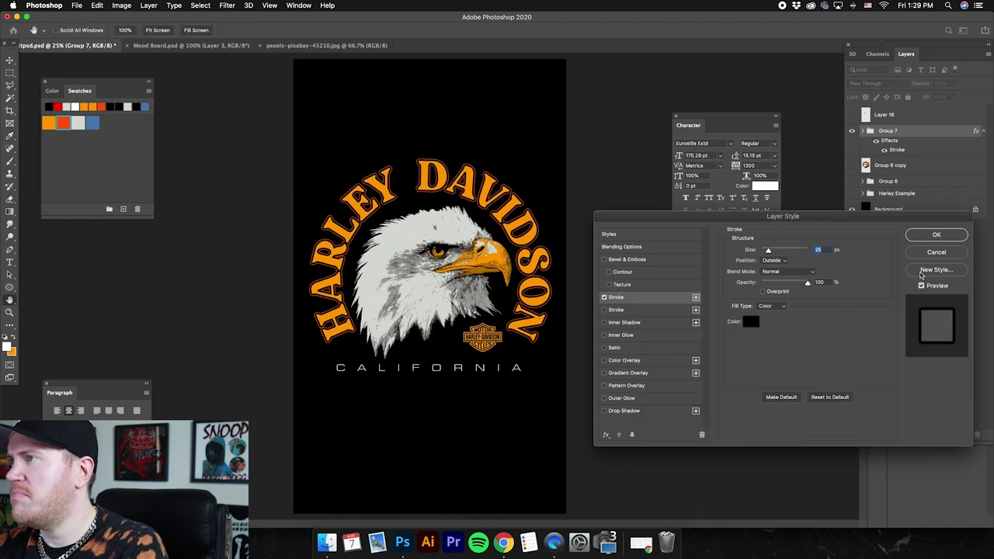
click(937, 234)
Step: Add a new empty layer above Group 6 copy and pick the Brush tool
click(893, 166)
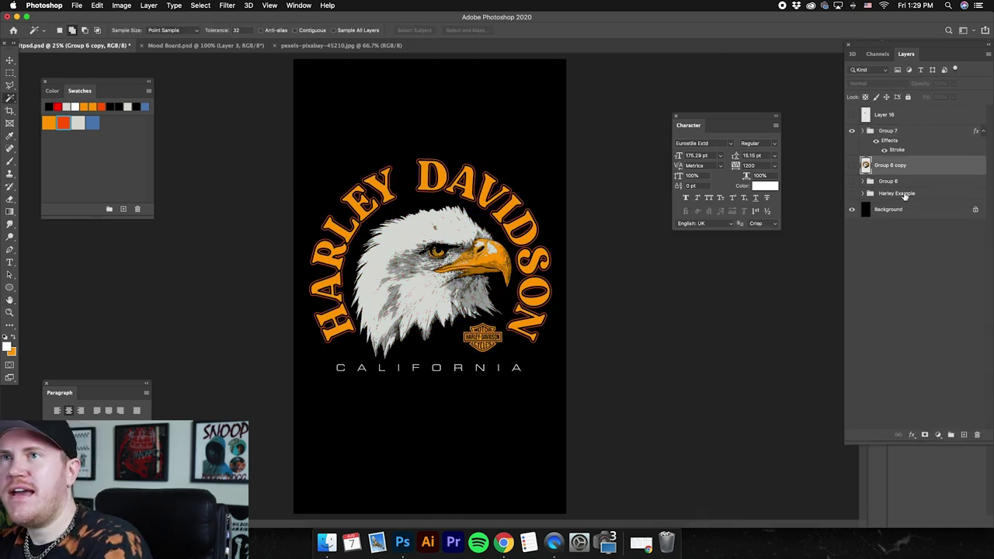
click(964, 434)
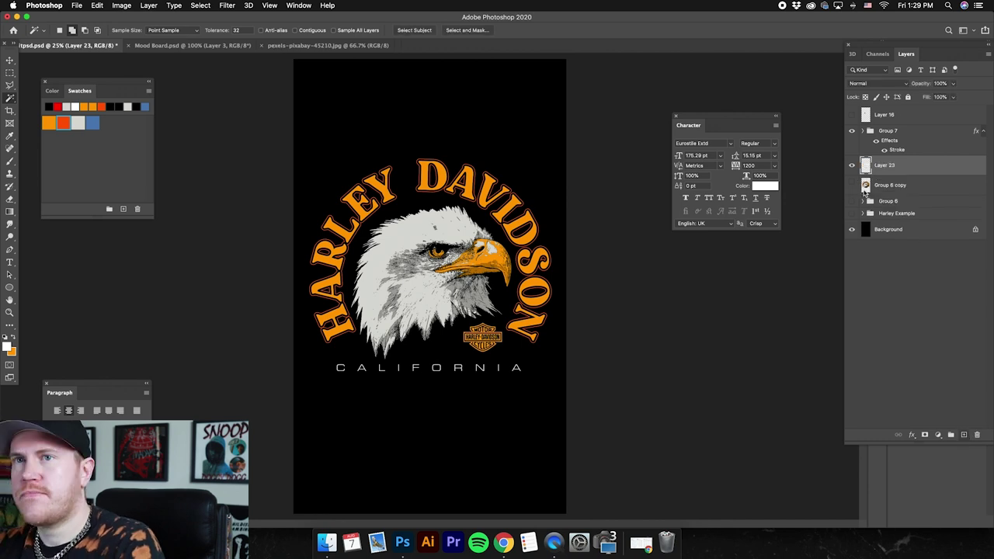
click(9, 161)
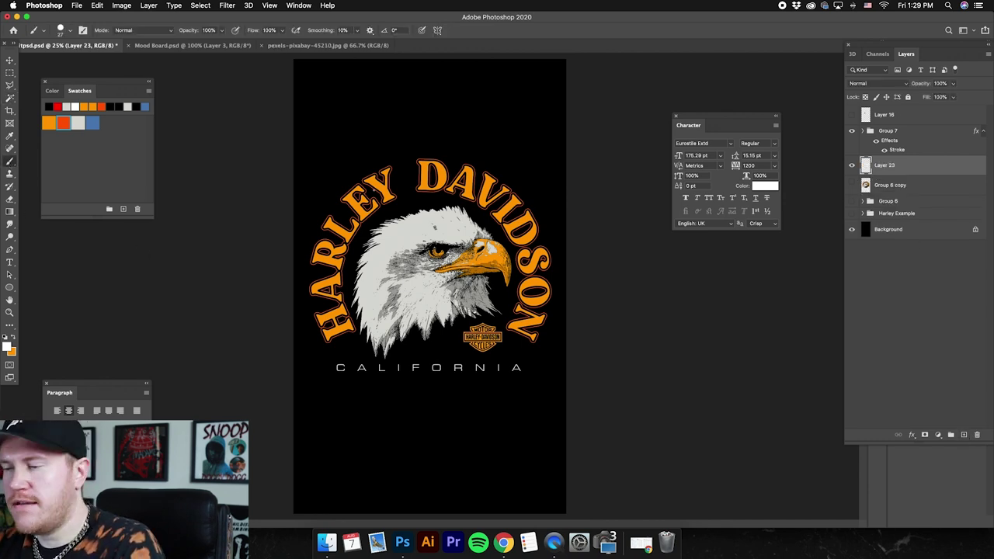
key(super+equal)
key(super+equal)
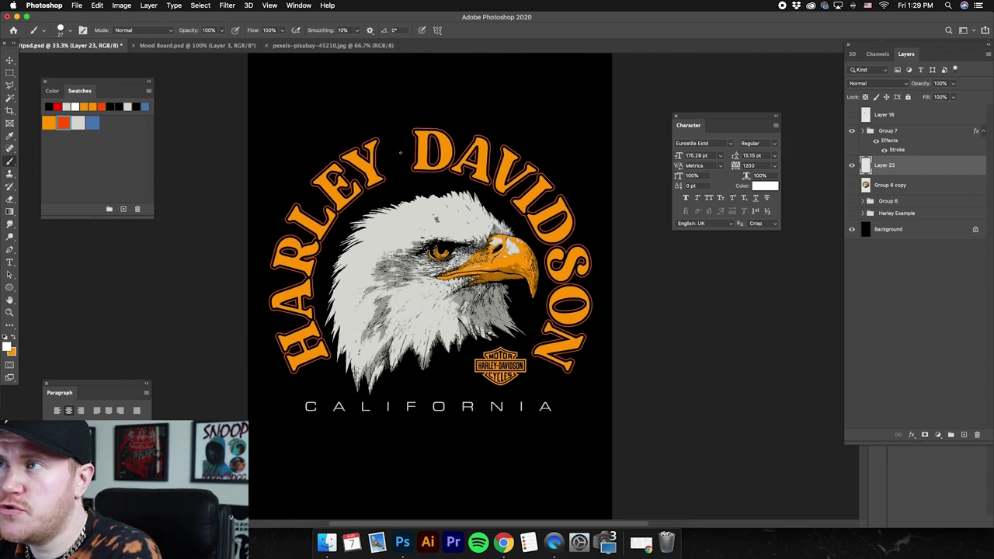
click(869, 217)
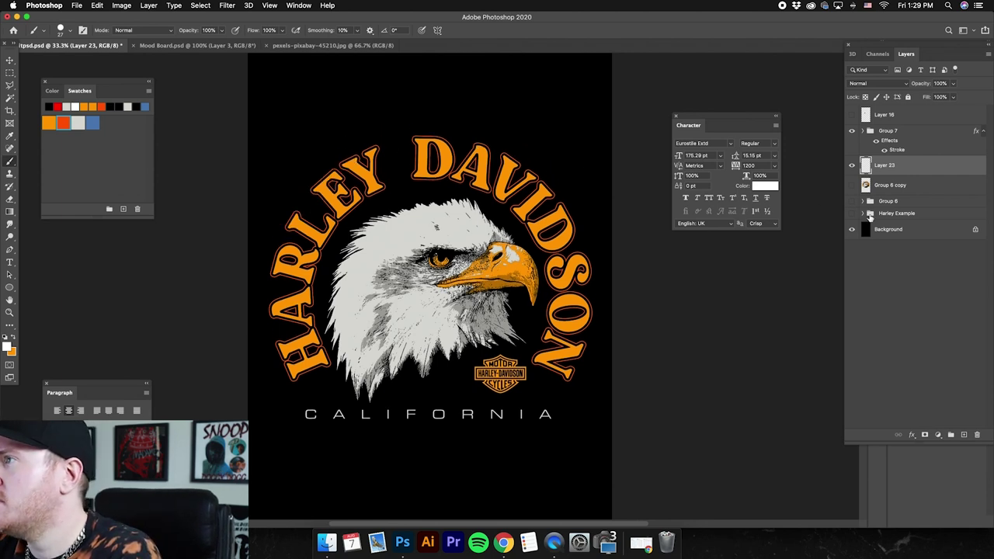
click(864, 222)
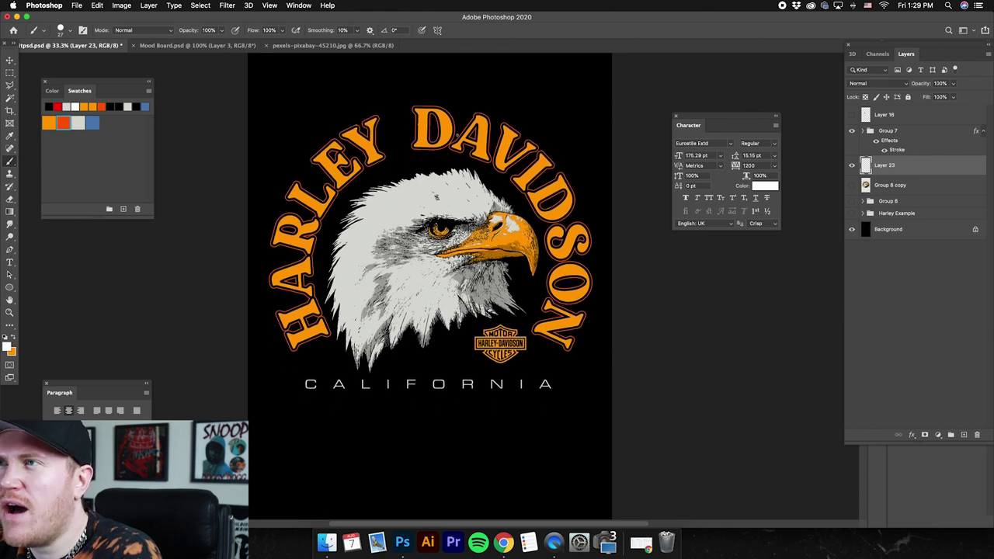
Step: Compare the design with the Harley Example reference lightning, then add another layer above Group 6 copy
click(852, 130)
click(852, 165)
click(852, 212)
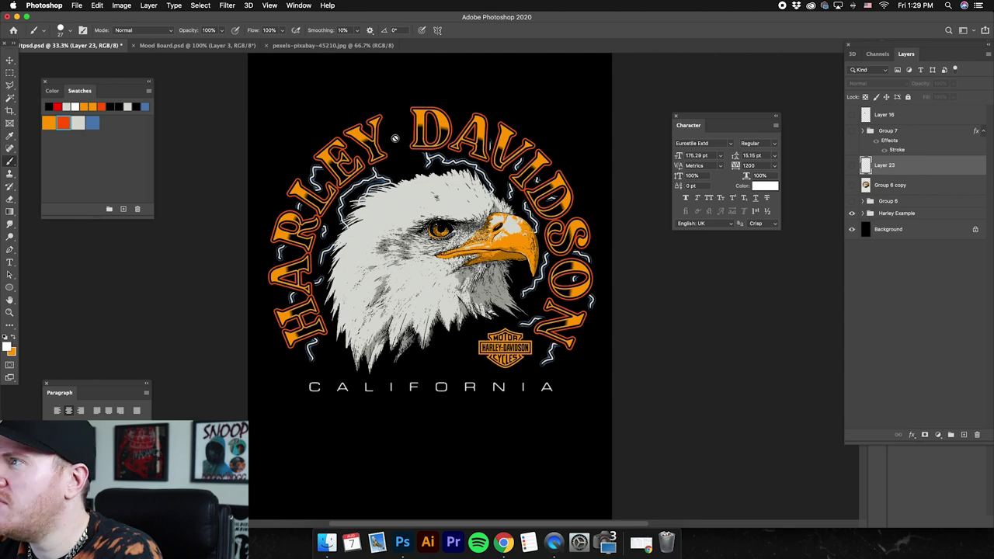
click(852, 130)
click(852, 131)
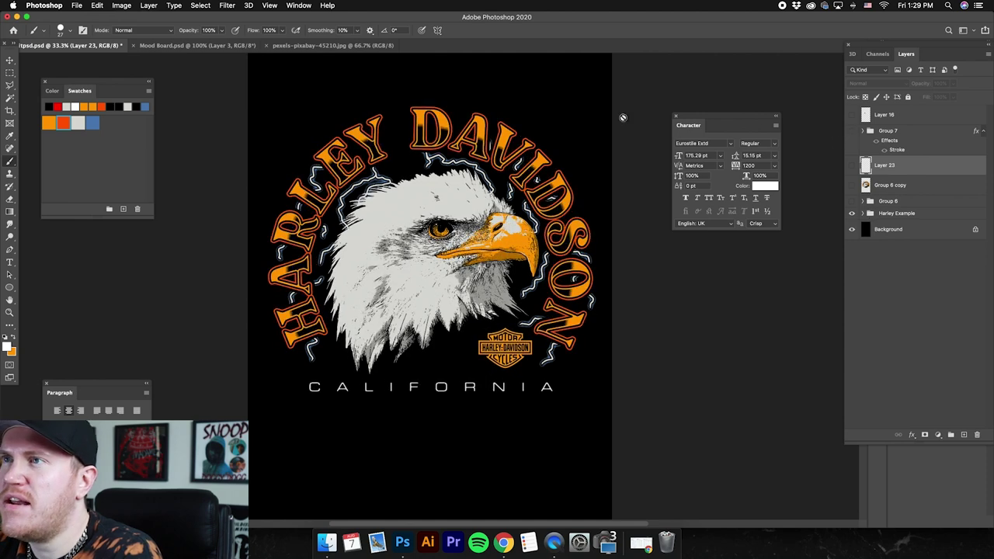
key(super+z)
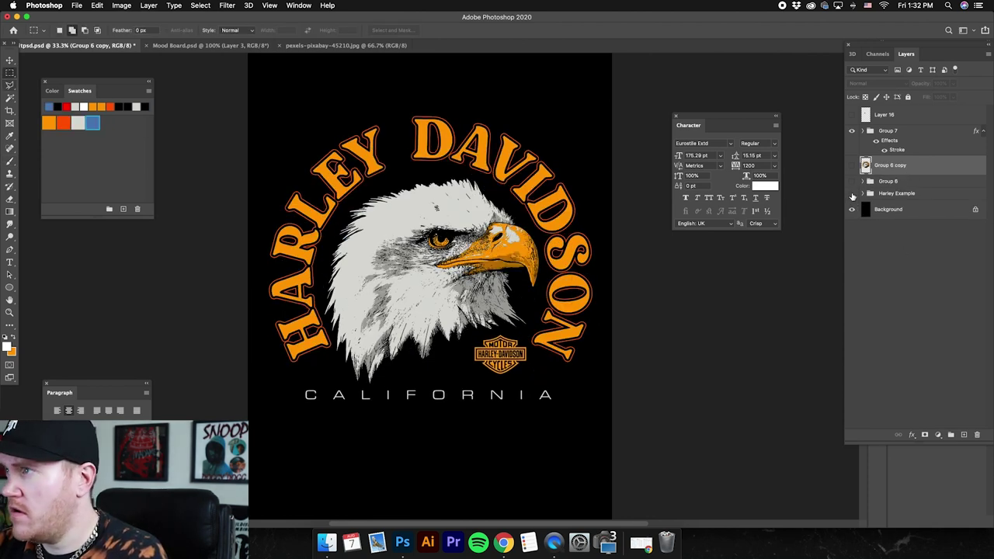
click(852, 193)
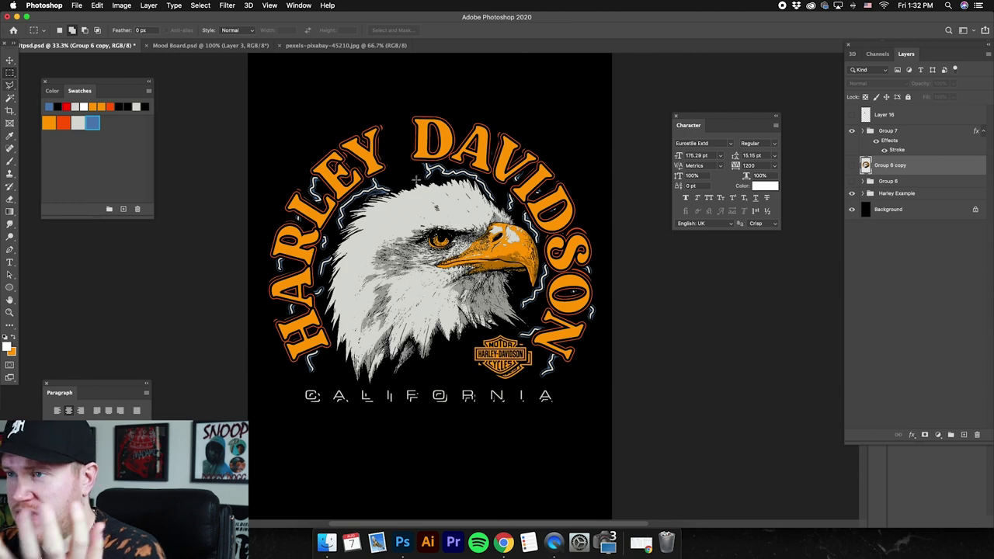
key(super+equal)
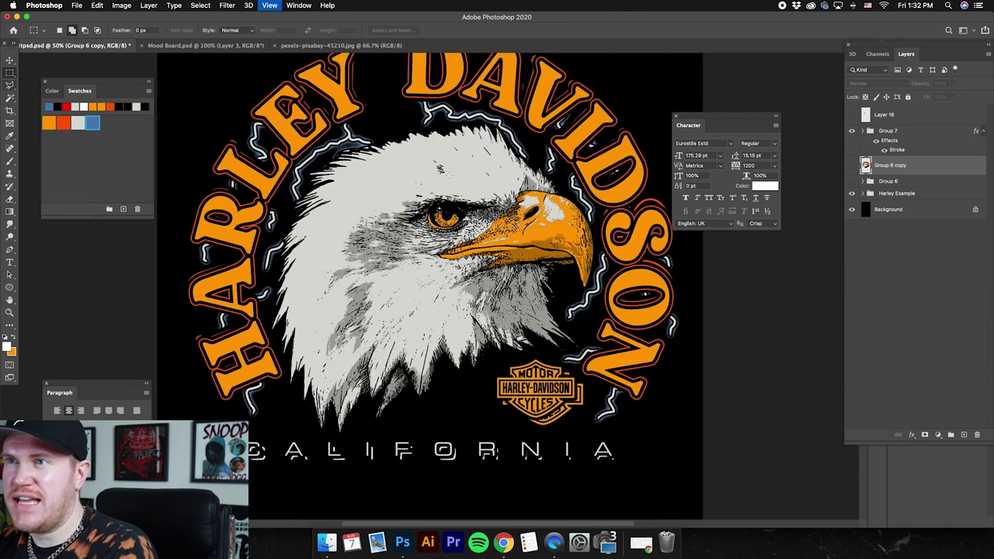
scroll(435, 288, up, 2)
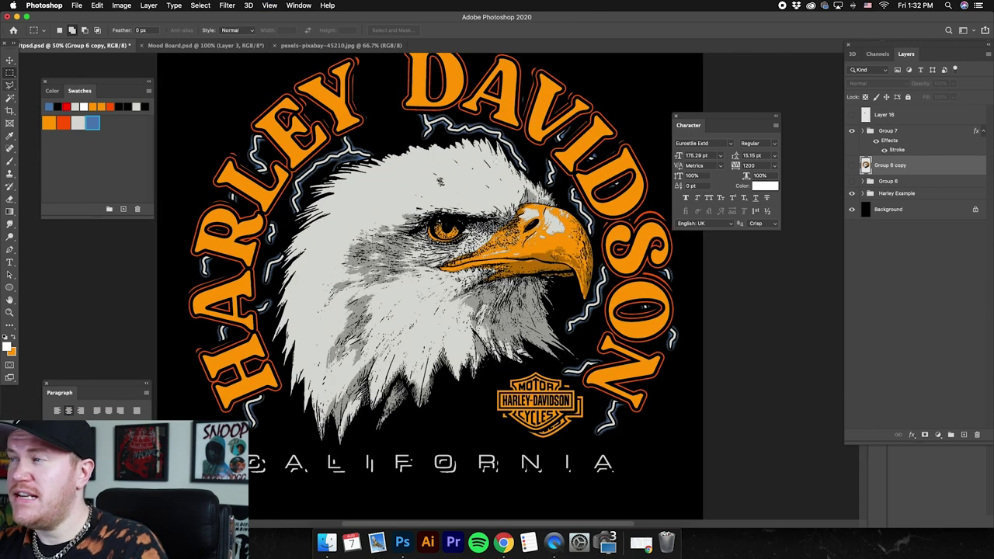
scroll(435, 288, left, 3)
click(148, 6)
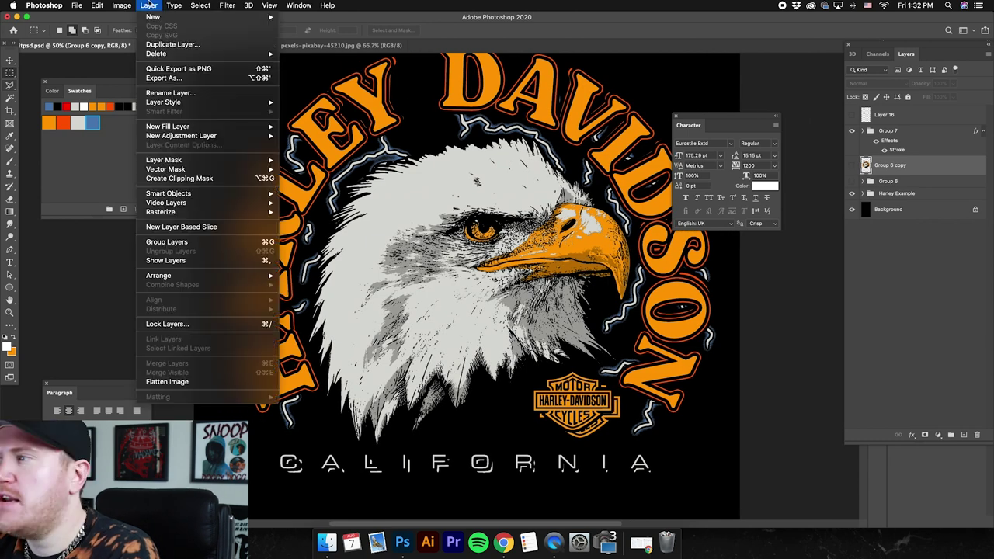
key(Escape)
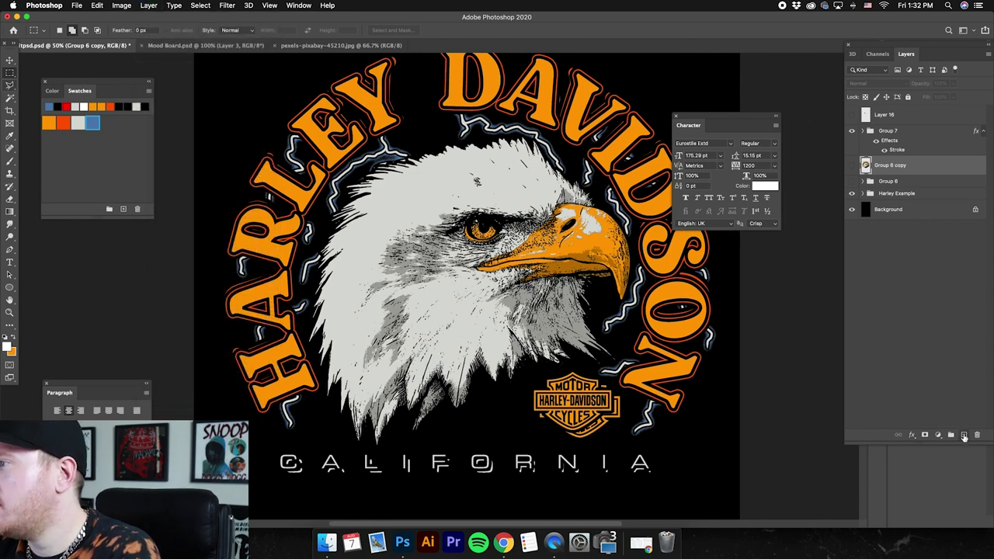
click(964, 436)
scroll(466, 288, up, 3)
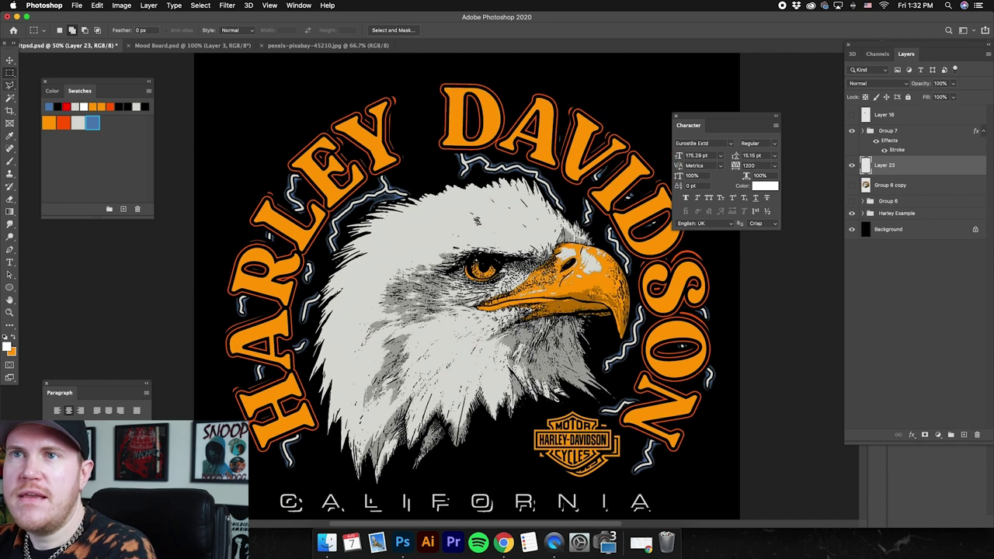
Step: Set the Brush to light grey, hide the example lightning, and open Layer 23's Layer Style
click(10, 162)
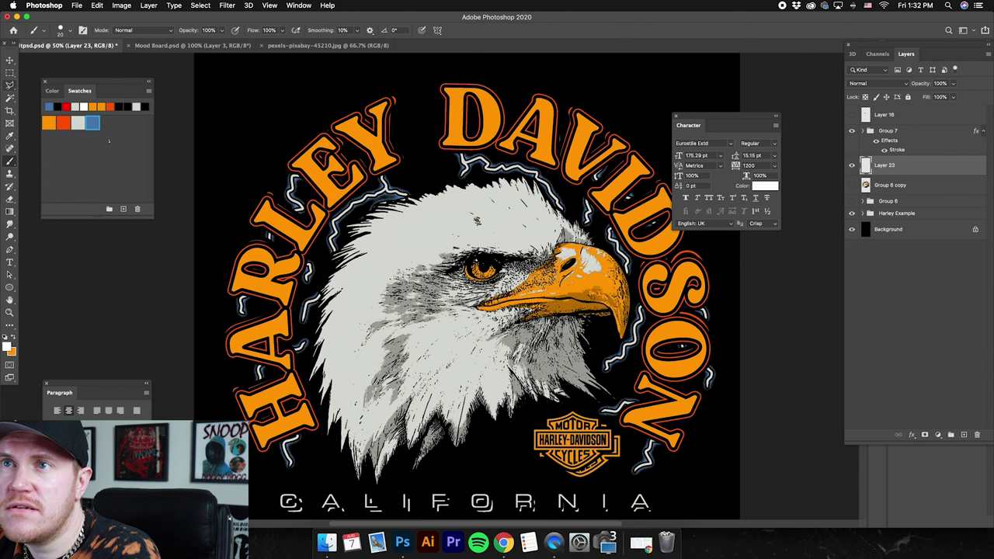
click(81, 121)
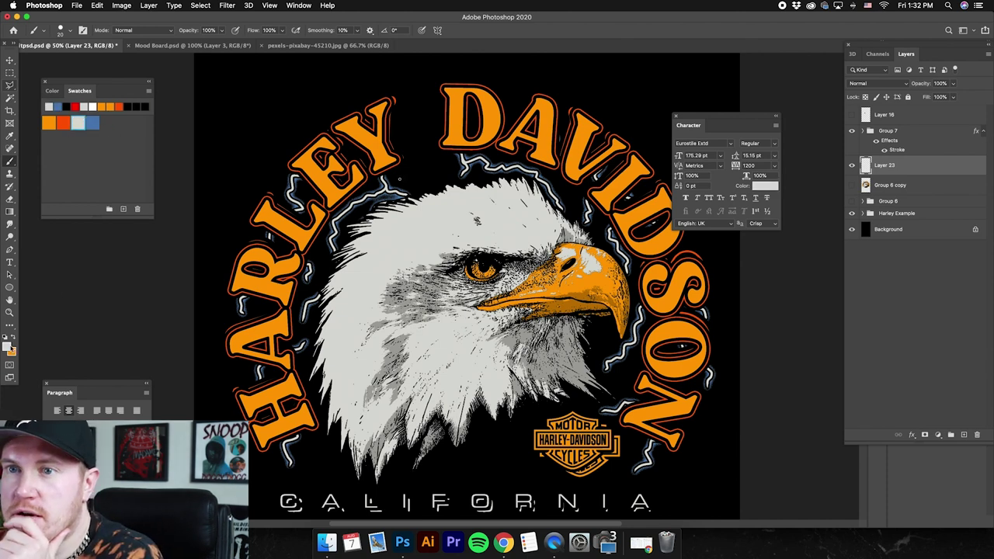
scroll(484, 287, up, 2)
scroll(485, 286, left, 3)
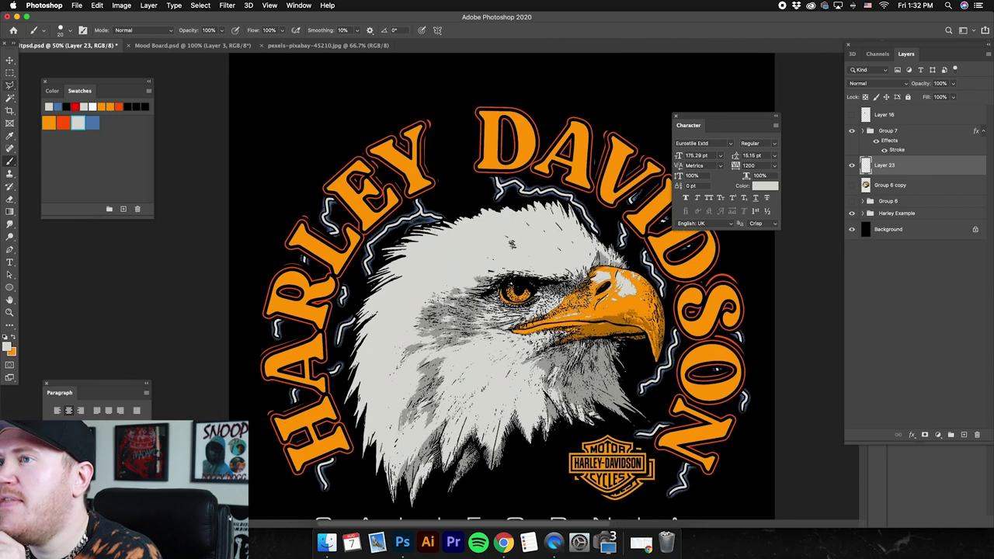
key(super+equal)
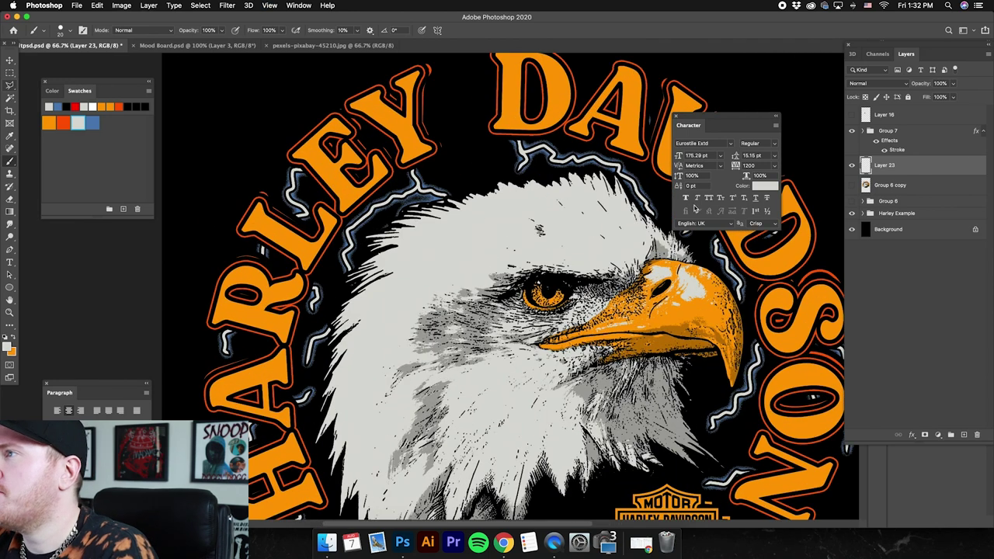
key(super+comma)
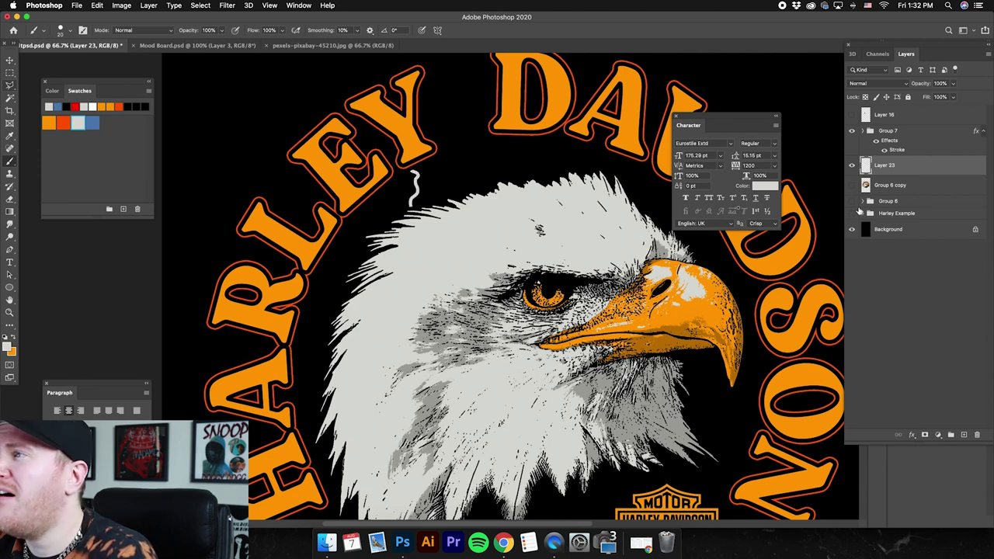
double_click(904, 167)
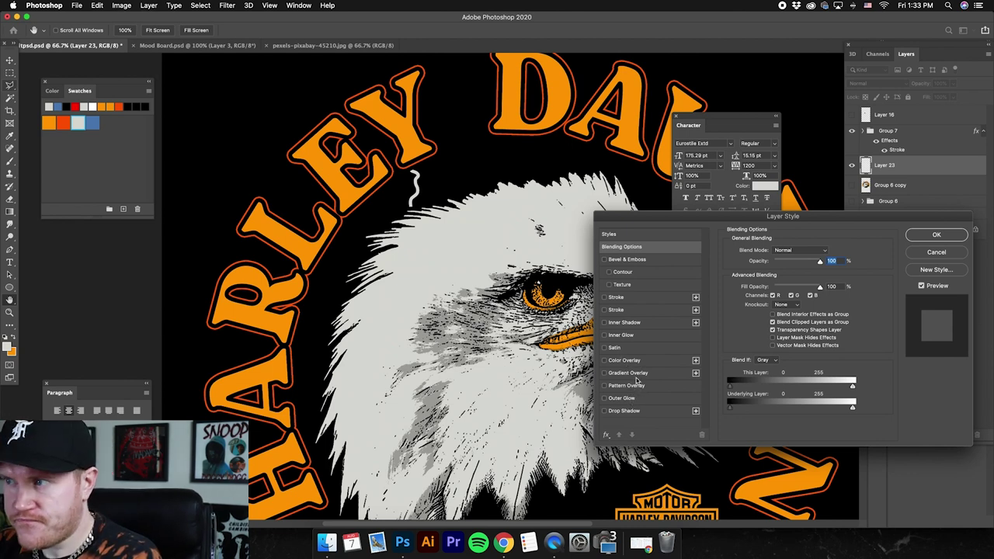
Step: Give Layer 23's squiggle a blue Outer Glow with 100% opacity, 10% spread and 43 px size
drag(737, 217, 688, 207)
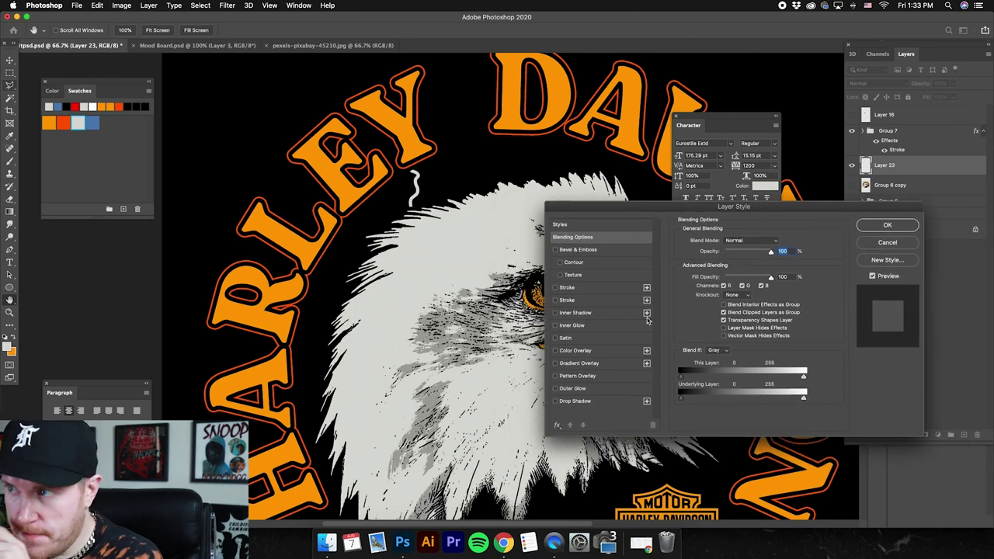
click(577, 389)
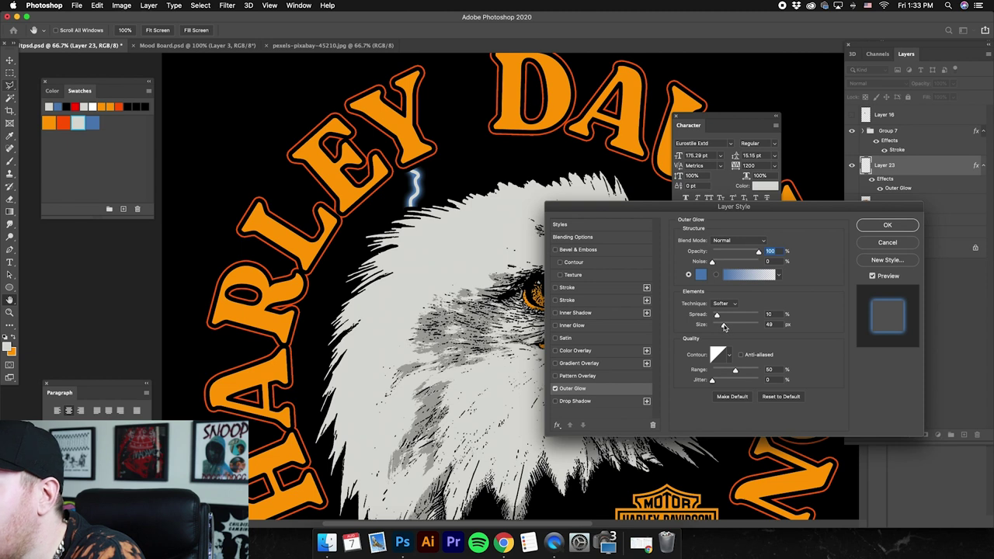
drag(724, 327, 724, 327)
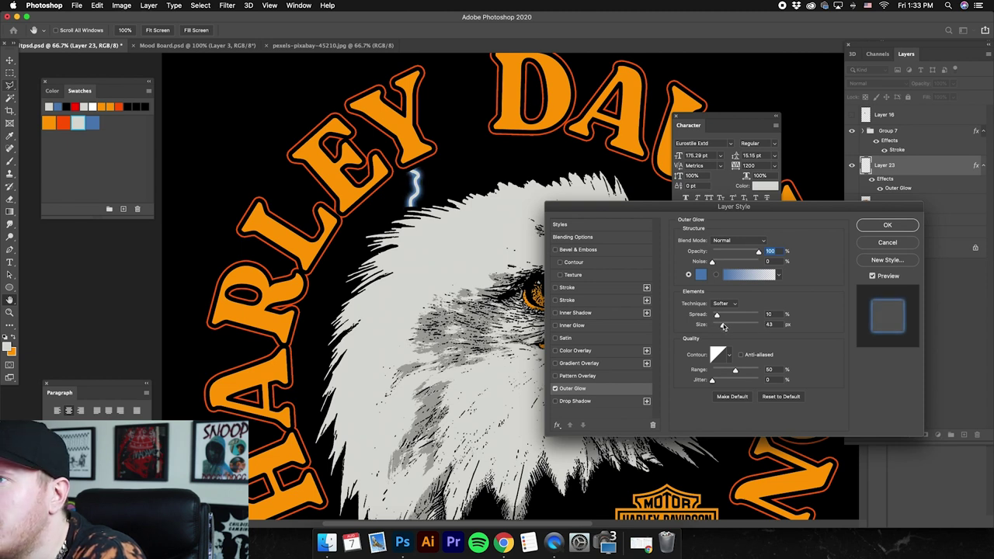
click(769, 325)
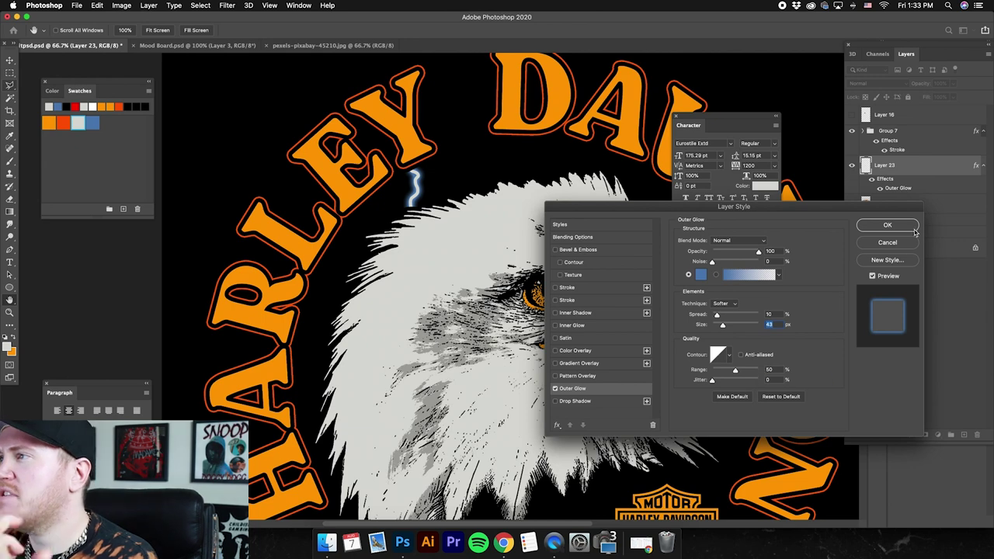
click(887, 224)
drag(551, 158, 512, 145)
Step: Trace glowing lightning bolts above the eagle's head and around the HARLEY lettering using the example
key(b)
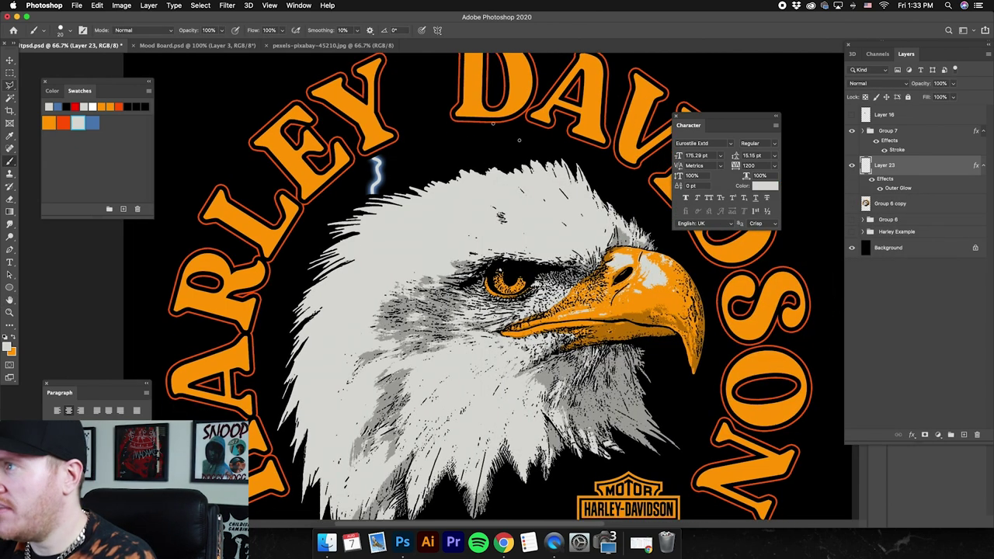
click(852, 231)
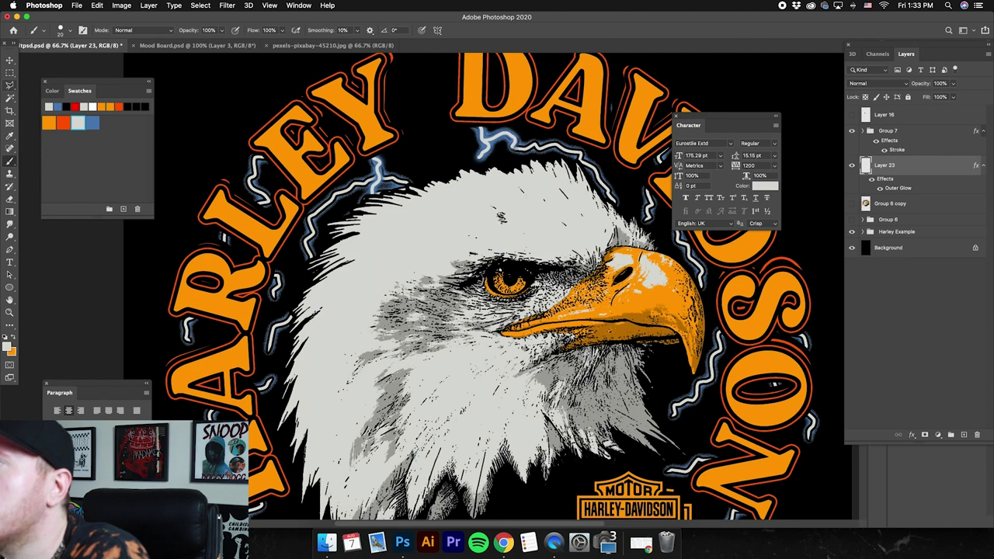
mouse_move(535, 145)
mouse_down()
mouse_move(579, 155)
mouse_move(633, 217)
mouse_up()
scroll(519, 287, down, 2)
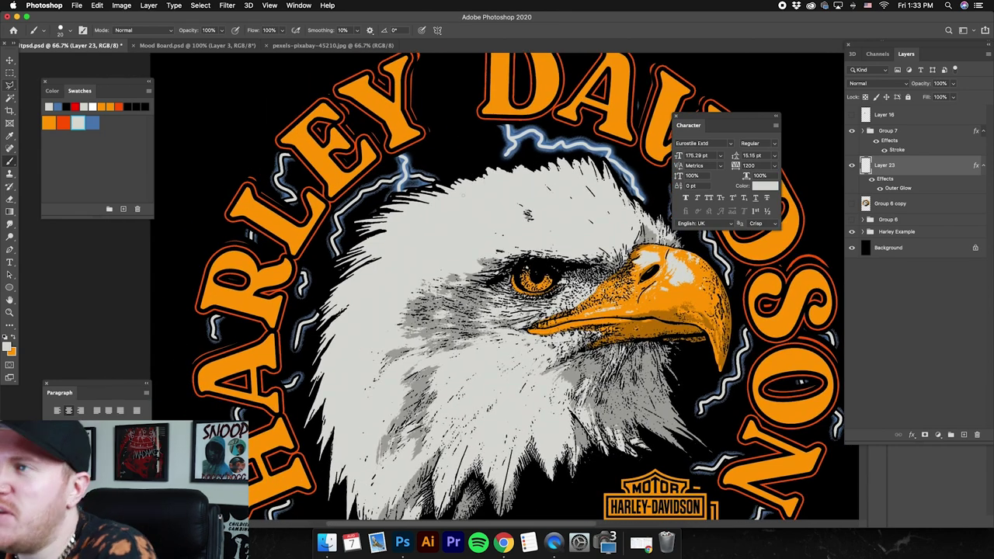
mouse_move(386, 180)
mouse_down()
mouse_move(339, 219)
mouse_move(333, 256)
mouse_move(386, 268)
mouse_up()
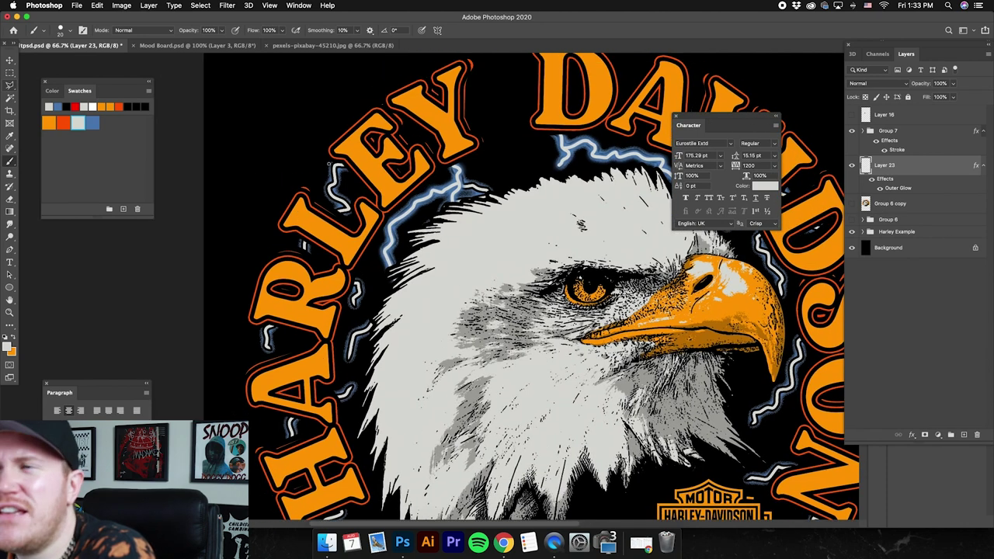
scroll(553, 287, down, 1)
drag(332, 155, 334, 202)
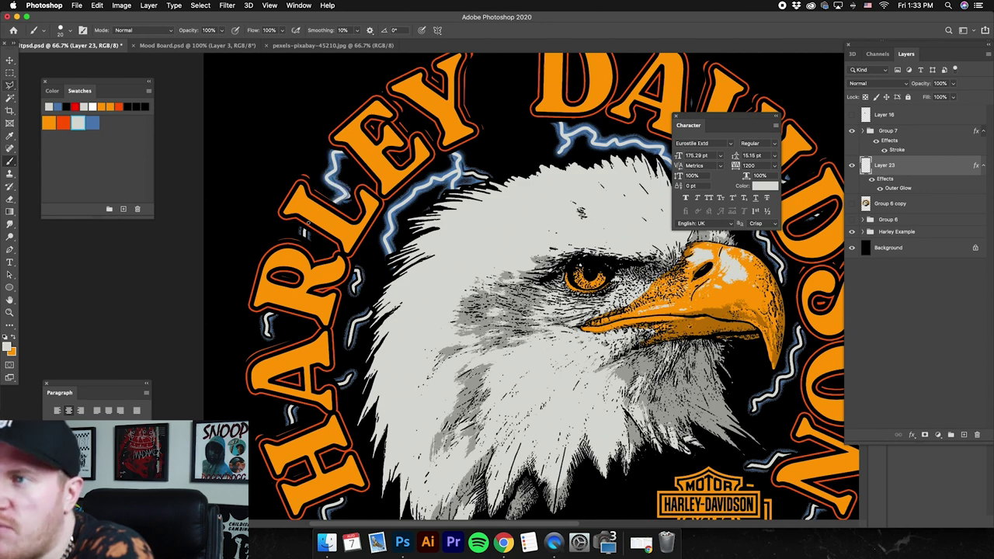
scroll(300, 249, down, 2)
drag(268, 293, 268, 320)
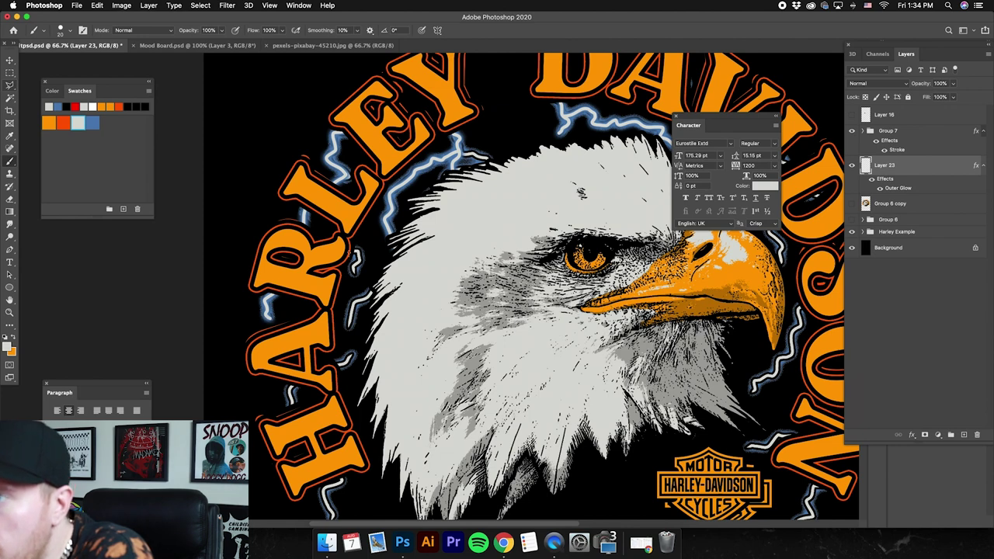
drag(359, 253, 352, 270)
mouse_move(354, 275)
mouse_down()
mouse_move(389, 256)
mouse_move(256, 179)
mouse_move(249, 105)
mouse_move(296, 89)
mouse_move(288, 132)
mouse_up()
key(super+z)
scroll(338, 332, down, 2)
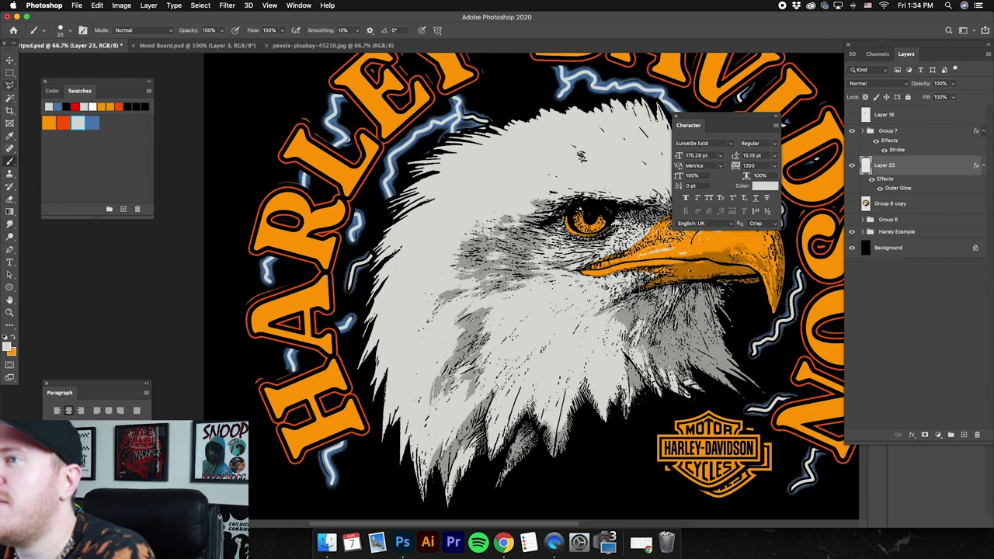
Step: Trace the lightning bolts beside the D, U, S and O of DAVIDSON
scroll(332, 482, up, 3)
scroll(332, 482, right, 2)
scroll(396, 267, right, 3)
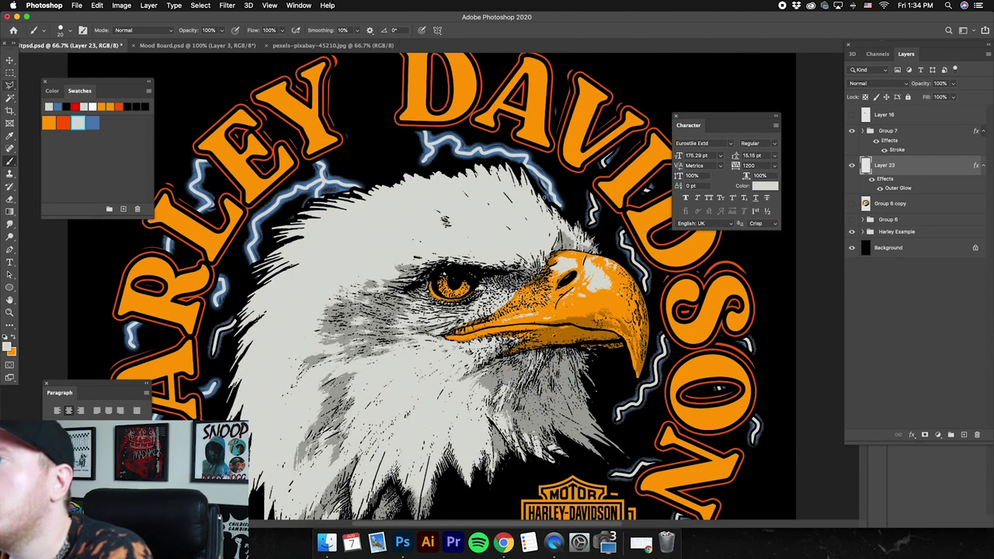
scroll(427, 290, right, 2)
drag(562, 206, 567, 226)
scroll(578, 230, down, 1)
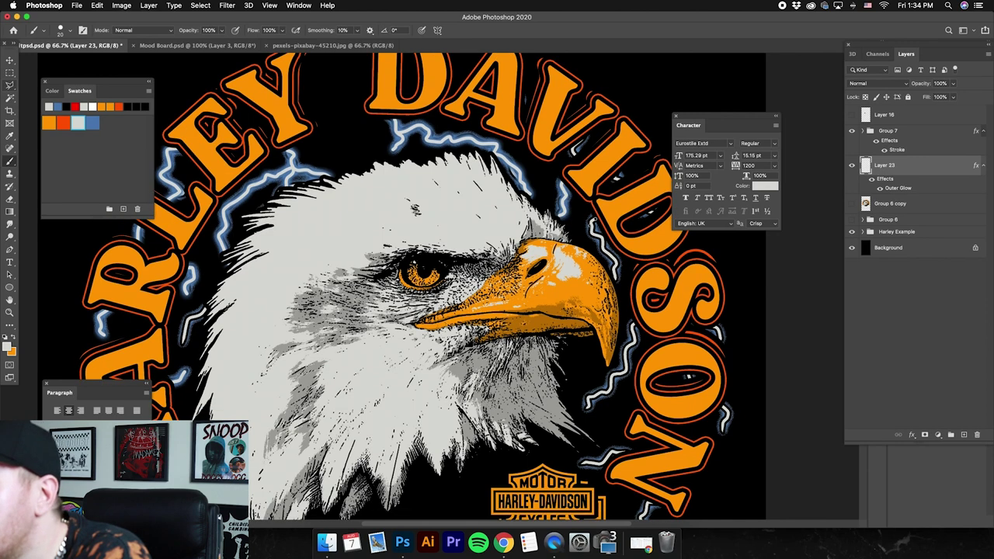
drag(596, 233, 620, 270)
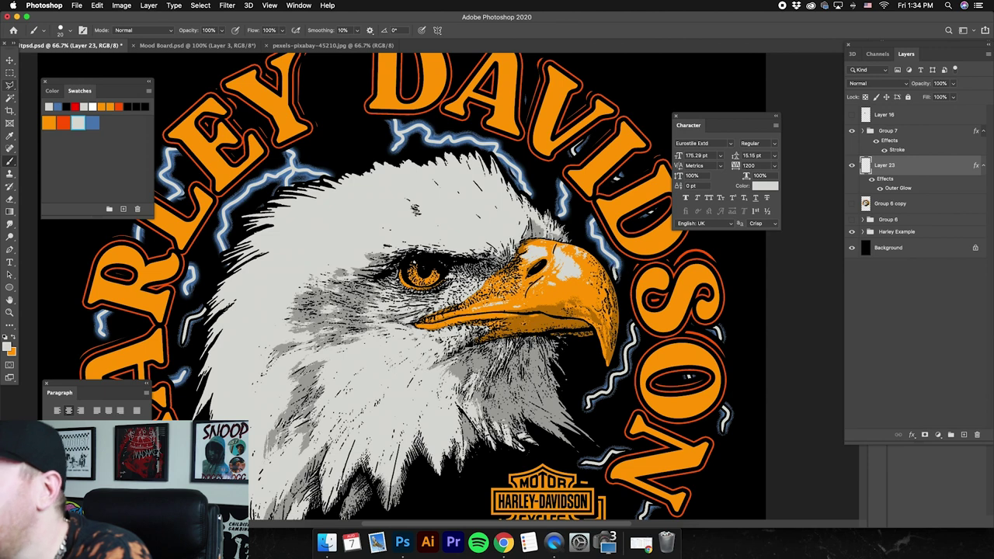
scroll(404, 287, down, 6)
scroll(404, 287, right, 4)
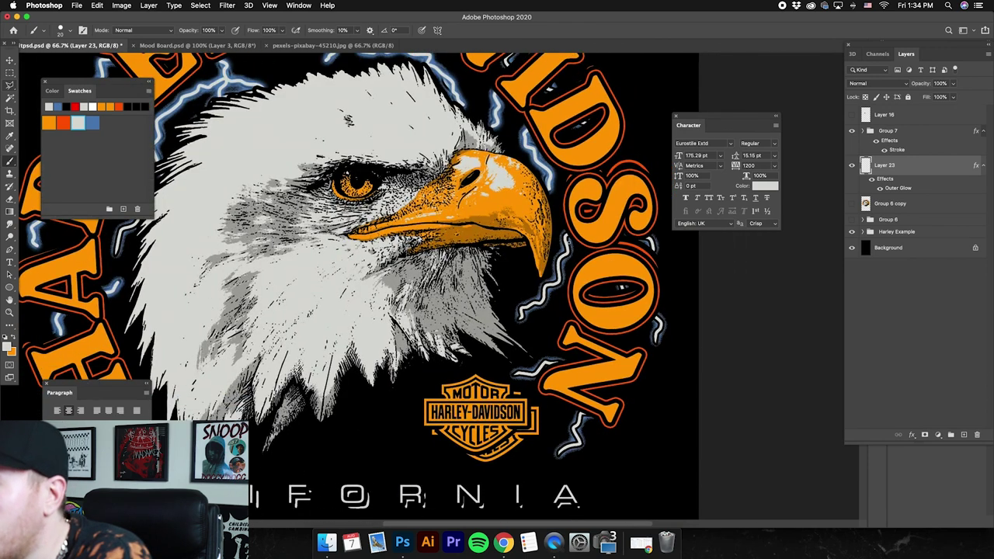
mouse_move(568, 250)
mouse_down()
mouse_move(554, 289)
mouse_move(530, 309)
mouse_up()
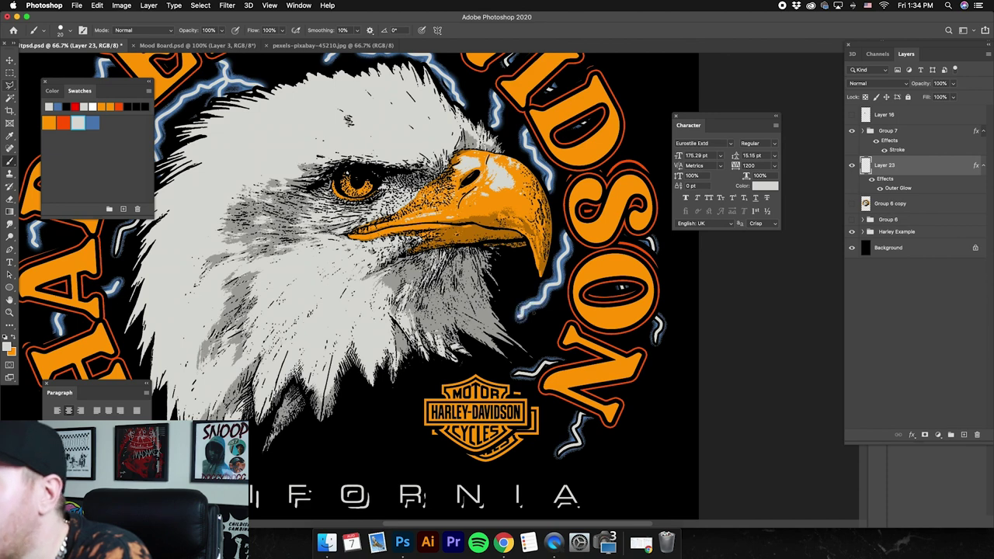
drag(647, 236, 654, 260)
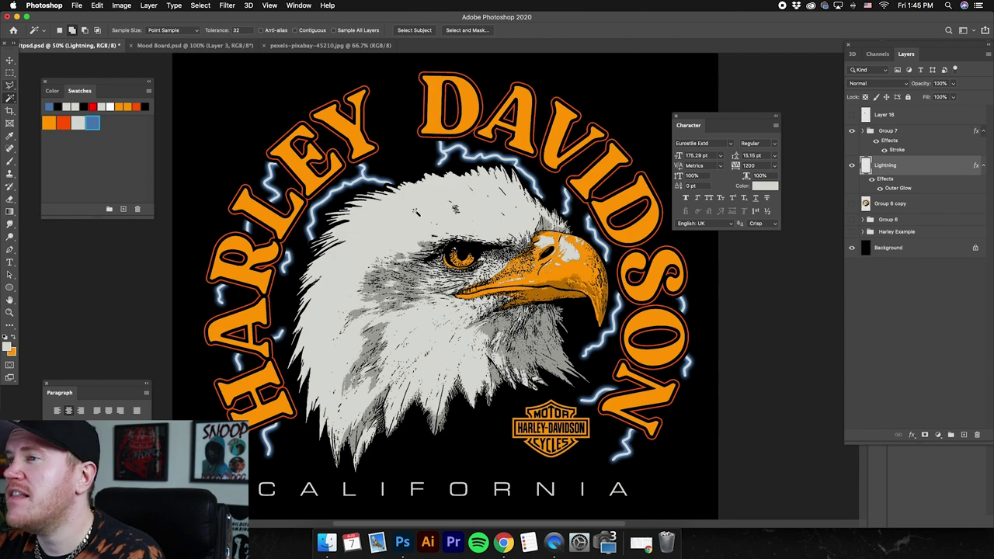
Step: Switch to a 12 px eraser and erase the lower tail of a lightning stroke
scroll(466, 202, down, 2)
scroll(466, 202, left, 3)
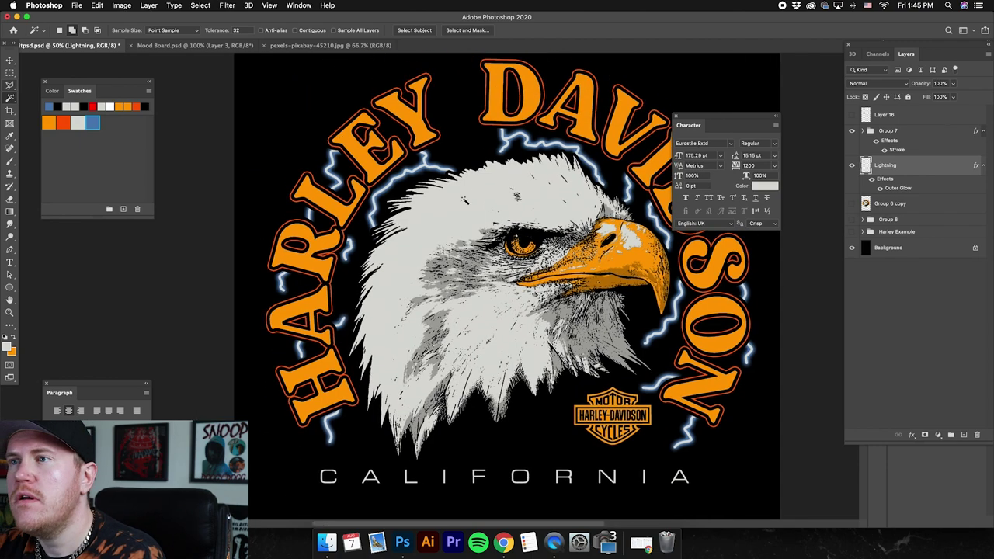
scroll(373, 272, up, 10)
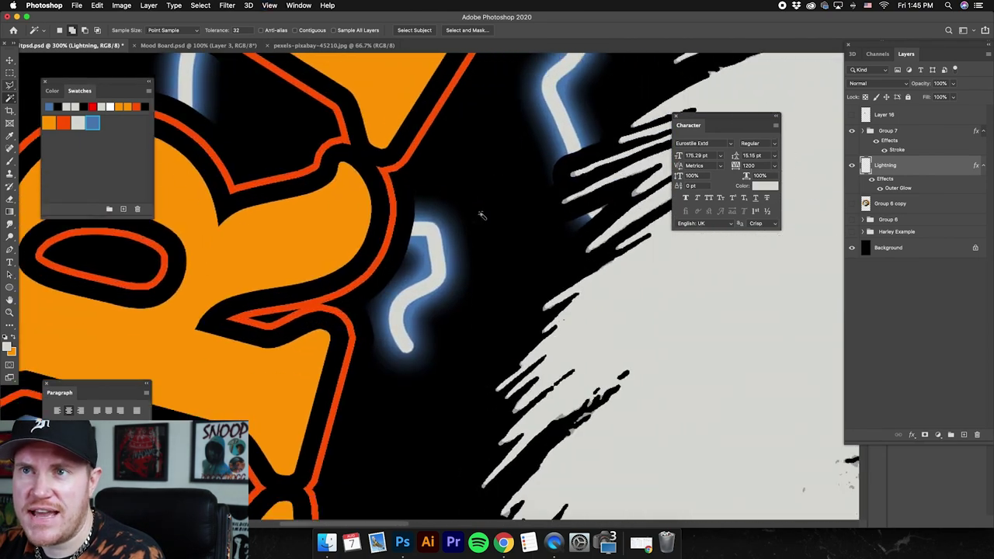
scroll(481, 216, down, 2)
scroll(481, 215, left, 2)
click(10, 200)
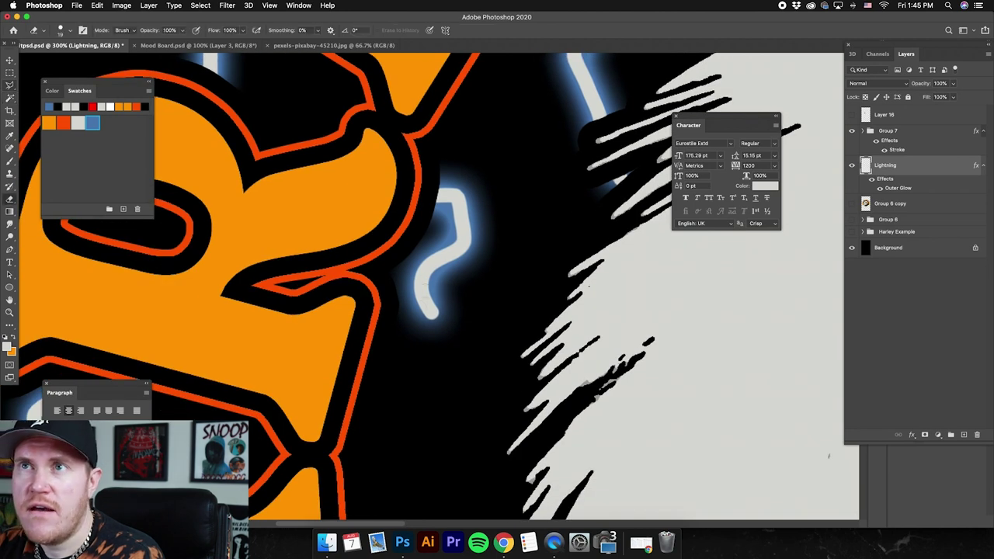
click(60, 30)
drag(59, 62, 58, 62)
click(412, 301)
mouse_move(419, 307)
mouse_down()
mouse_move(439, 324)
mouse_move(434, 285)
mouse_move(437, 323)
mouse_up()
Step: At 200% near the R of HARLEY, erase the stroke's rounded bottom tip into a sharp point
key(super+minus)
drag(479, 277, 466, 273)
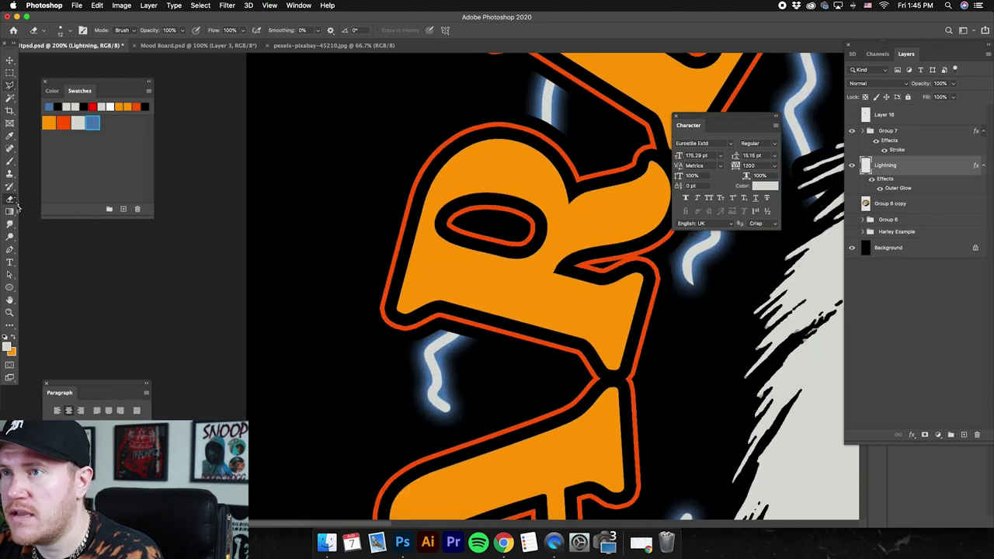
scroll(398, 264, down, 2)
scroll(398, 263, up, 3)
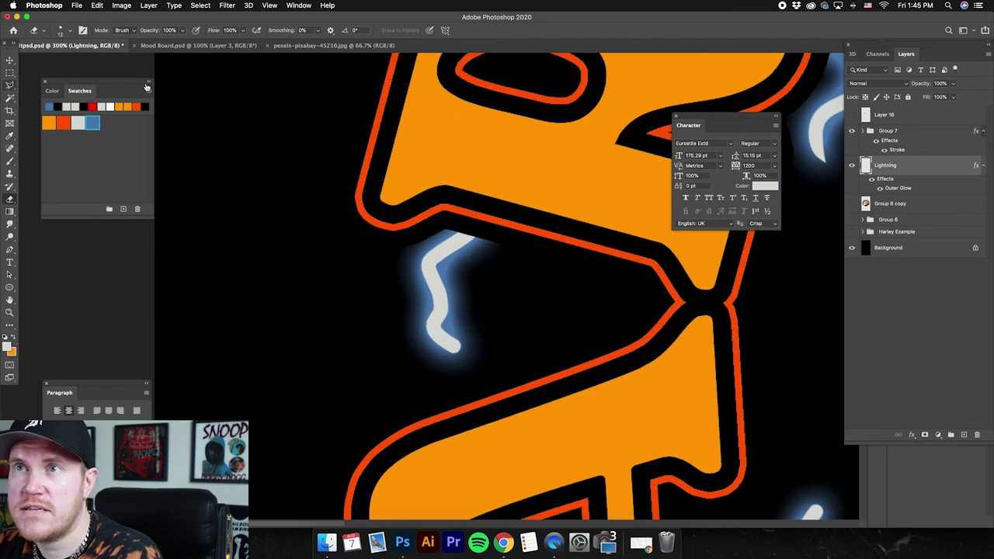
click(70, 30)
click(276, 173)
scroll(399, 282, up, 2)
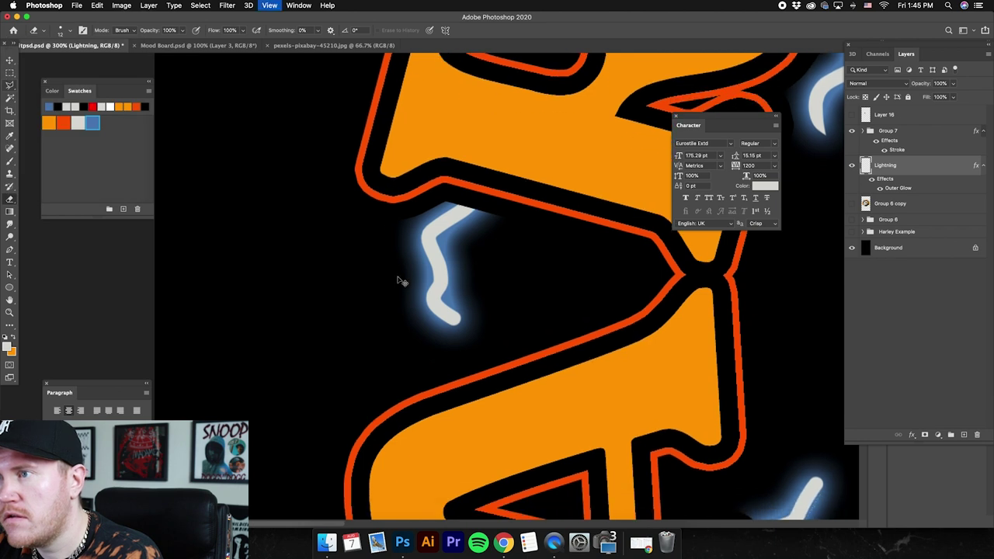
mouse_move(445, 337)
mouse_down()
mouse_move(471, 342)
mouse_move(452, 309)
mouse_up()
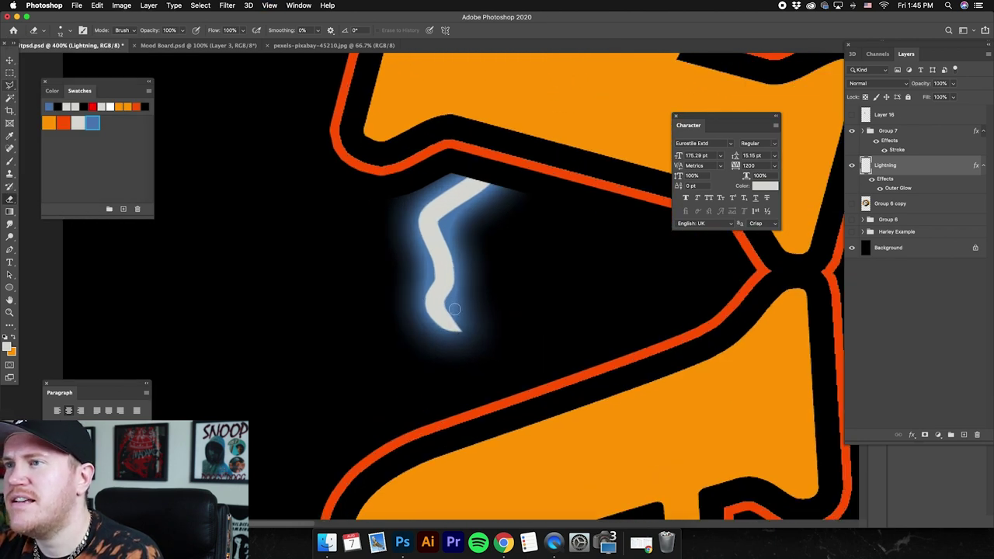
key(super+minus)
key(super+minus)
key(super+plus)
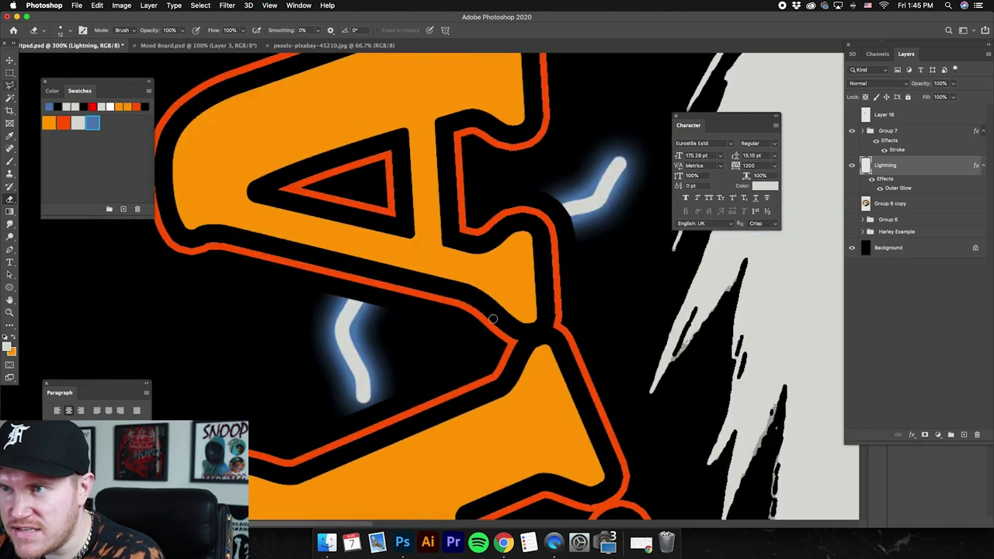
key(super+plus)
mouse_move(309, 357)
mouse_down()
mouse_move(321, 370)
mouse_move(329, 351)
mouse_move(313, 282)
mouse_up()
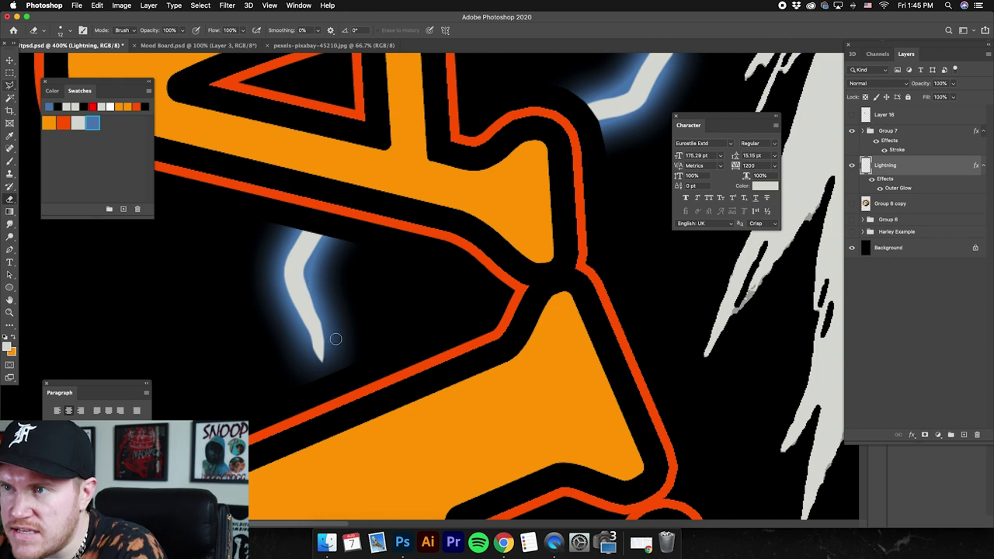
key(super+z)
mouse_move(309, 350)
mouse_down()
mouse_move(318, 372)
mouse_move(326, 367)
mouse_move(322, 296)
mouse_up()
Step: Taper the rounded ends of the lightning strokes beside the Harley logo into points
scroll(333, 310, right, 10)
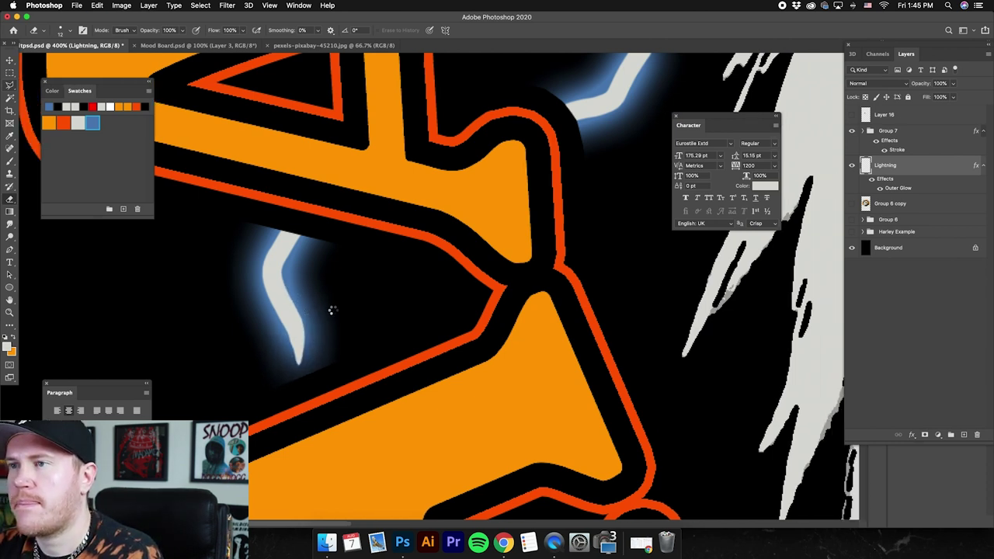
scroll(400, 330, down, 2)
scroll(400, 326, down, 5)
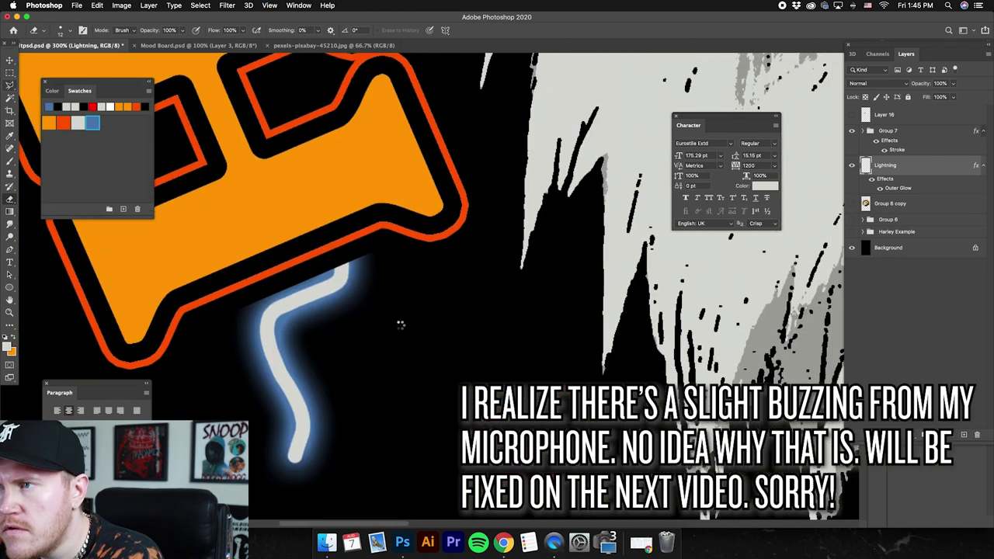
scroll(401, 328, left, 5)
scroll(401, 328, up, 2)
mouse_move(443, 345)
mouse_down()
mouse_move(445, 381)
mouse_move(460, 384)
mouse_move(480, 336)
mouse_up()
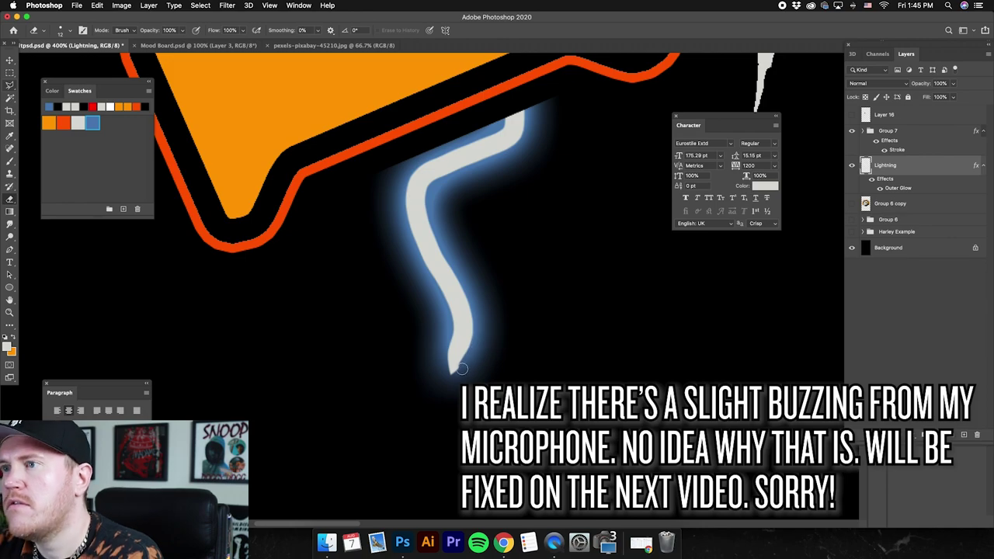
key(super+minus)
key(super+minus)
key(super+minus)
scroll(492, 348, right, 10)
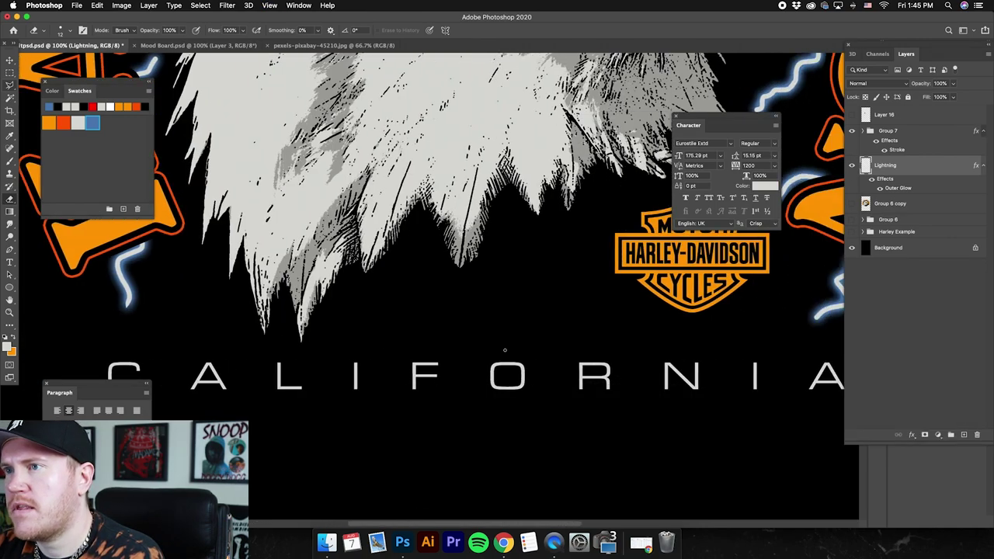
key(super+plus)
key(super+plus)
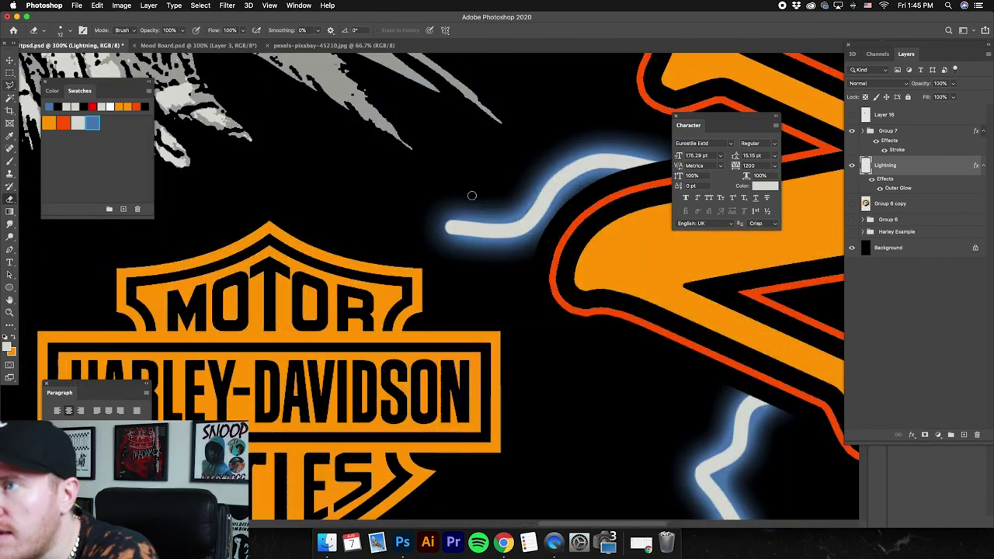
mouse_move(452, 222)
mouse_down()
mouse_move(441, 230)
mouse_move(503, 243)
mouse_up()
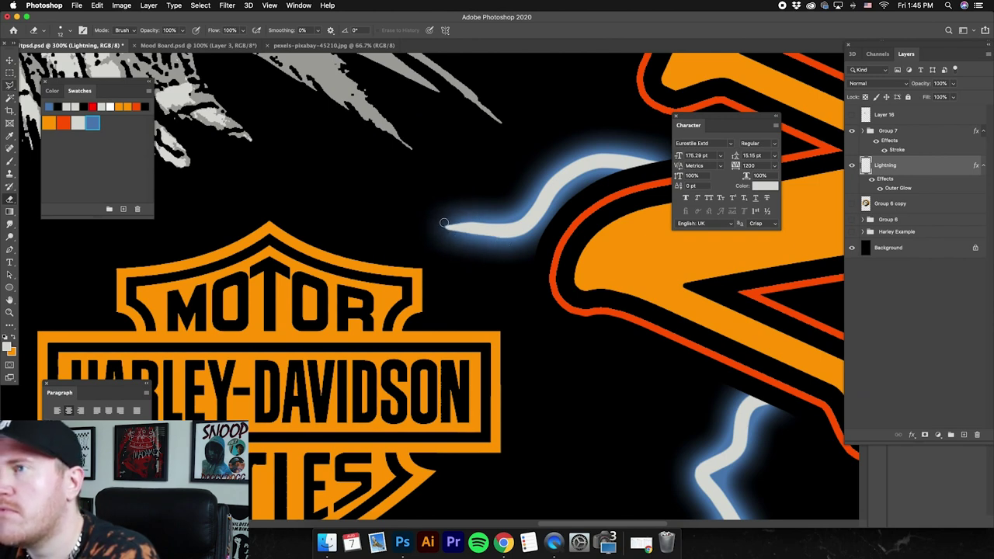
scroll(529, 235, right, 5)
scroll(482, 285, down, 8)
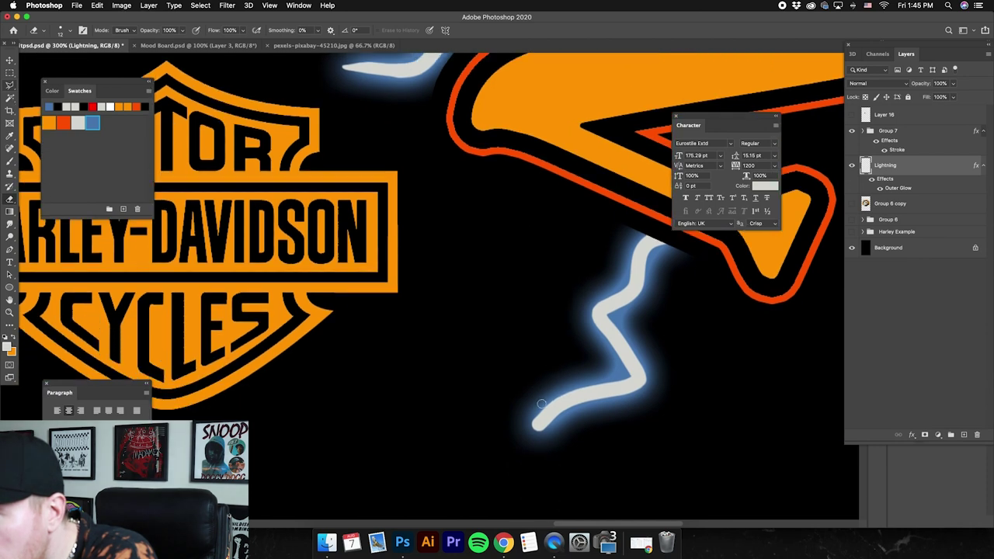
mouse_move(536, 411)
mouse_down()
mouse_move(531, 432)
mouse_move(540, 435)
mouse_move(575, 416)
mouse_up()
Step: Trim the right bolt's tip near the letter O and the left bolt's ends into points
key(super+minus)
key(super+minus)
scroll(551, 286, up, 5)
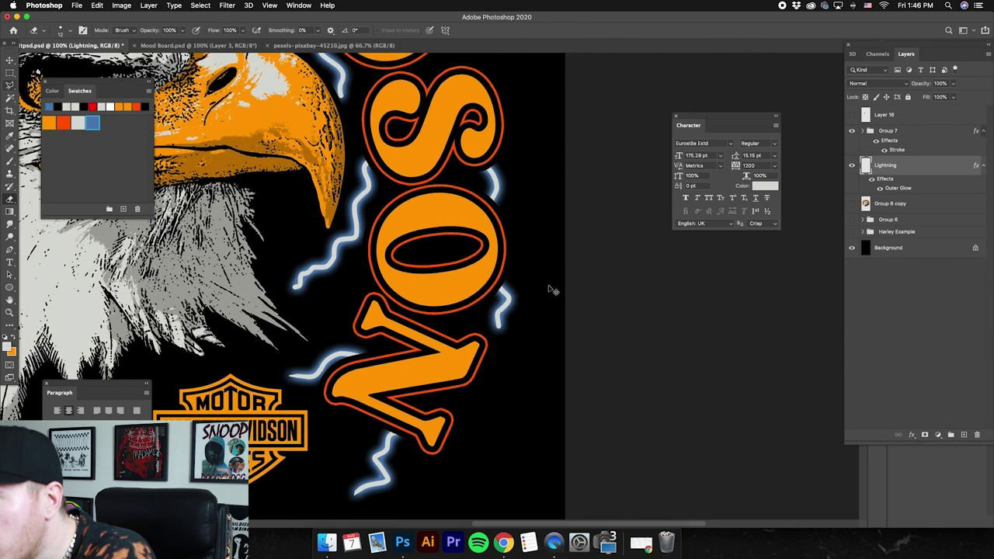
key(super+plus)
mouse_move(623, 399)
mouse_down()
mouse_move(635, 420)
mouse_move(645, 373)
mouse_up()
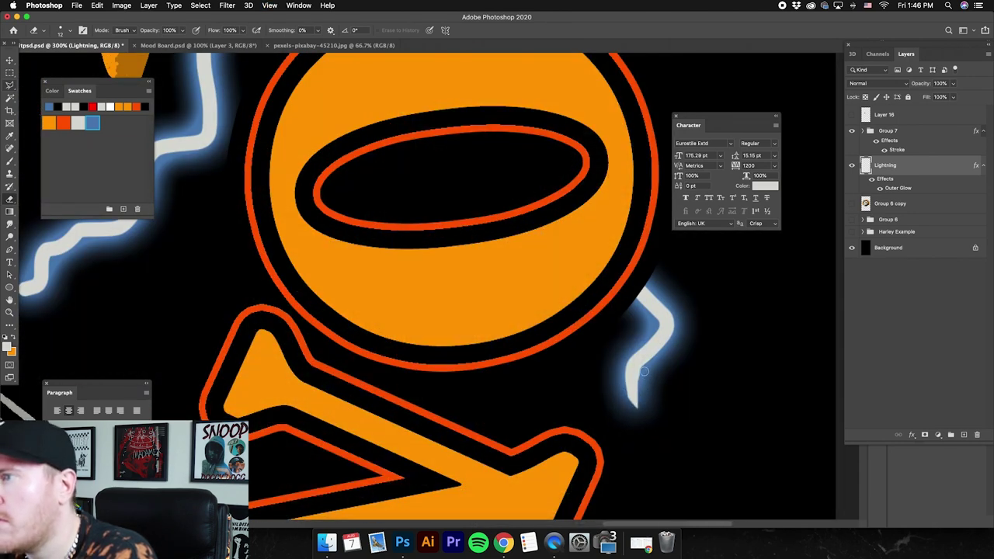
key(super+minus)
scroll(529, 266, up, 5)
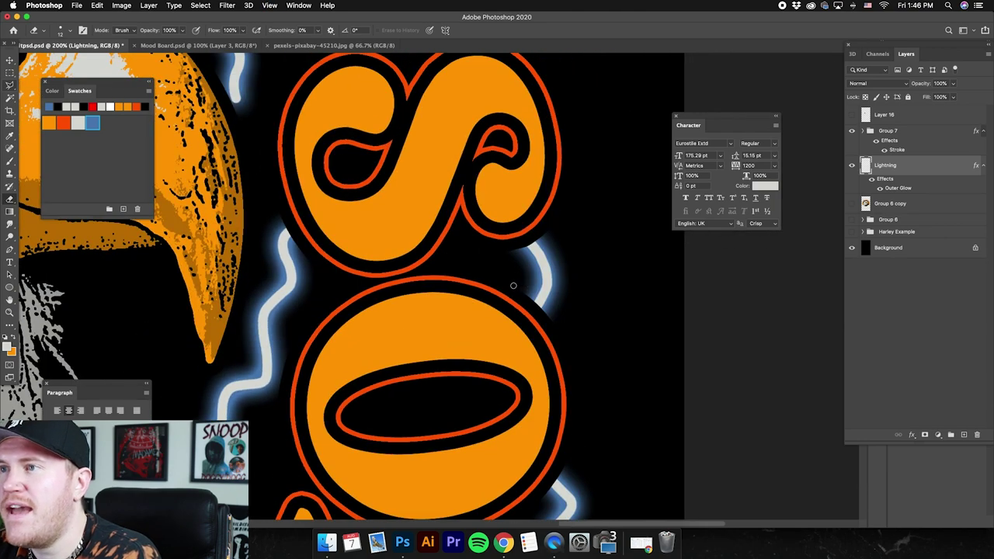
scroll(514, 286, up, 5)
key(super+plus)
key(super+plus)
mouse_move(448, 313)
mouse_down()
mouse_move(475, 356)
mouse_move(479, 306)
mouse_up()
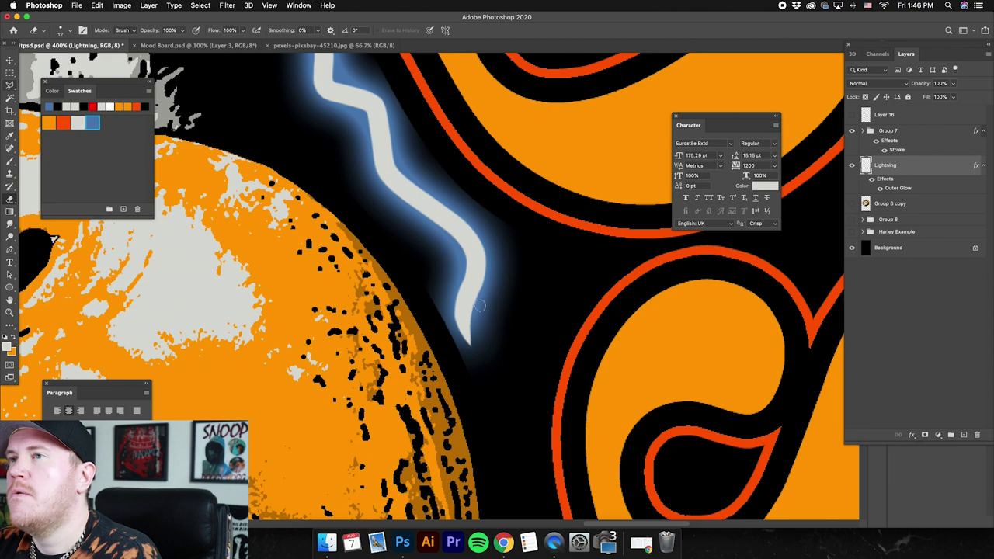
key(super+minus)
key(super+minus)
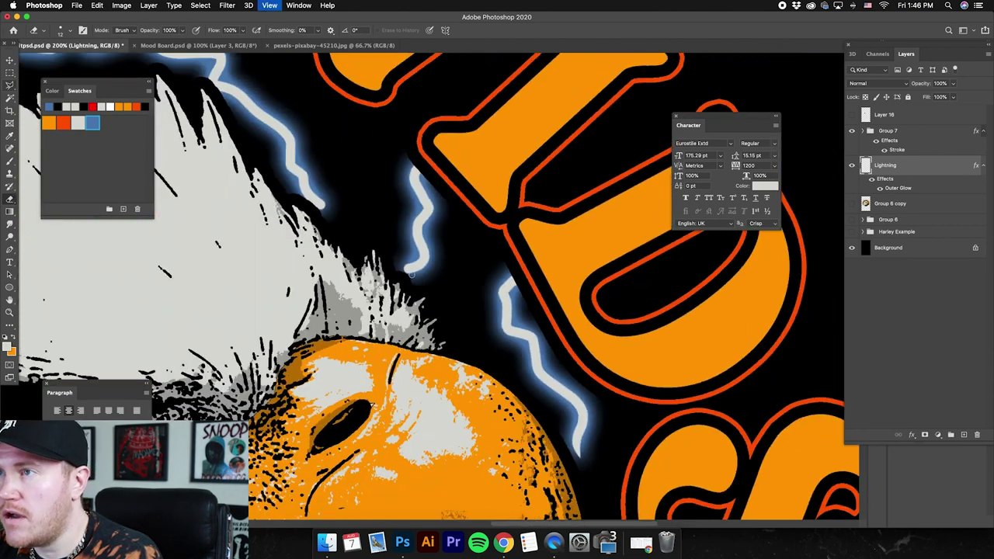
key(super+minus)
key(super+plus)
key(super+plus)
mouse_move(457, 281)
mouse_down()
mouse_move(471, 300)
mouse_move(429, 286)
mouse_move(459, 299)
mouse_move(453, 277)
mouse_move(456, 296)
mouse_up()
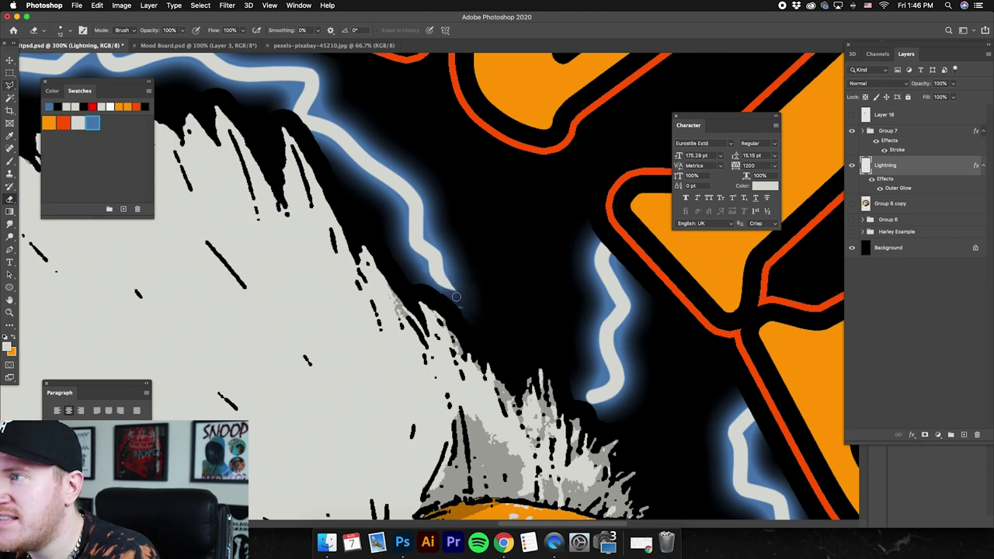
Step: Cut another lightning stroke's round tip into a point higher up the design
scroll(456, 296, up, 5)
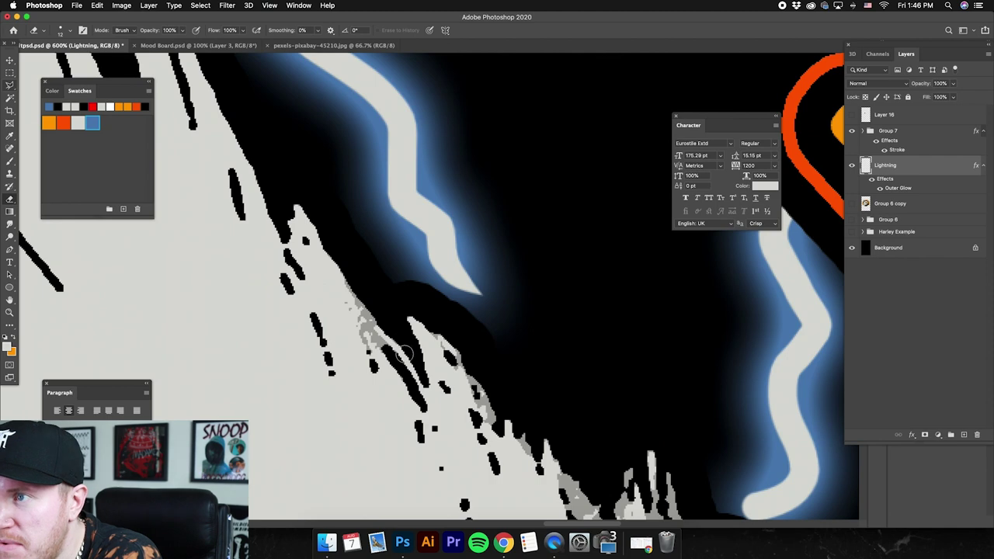
scroll(404, 350, up, 2)
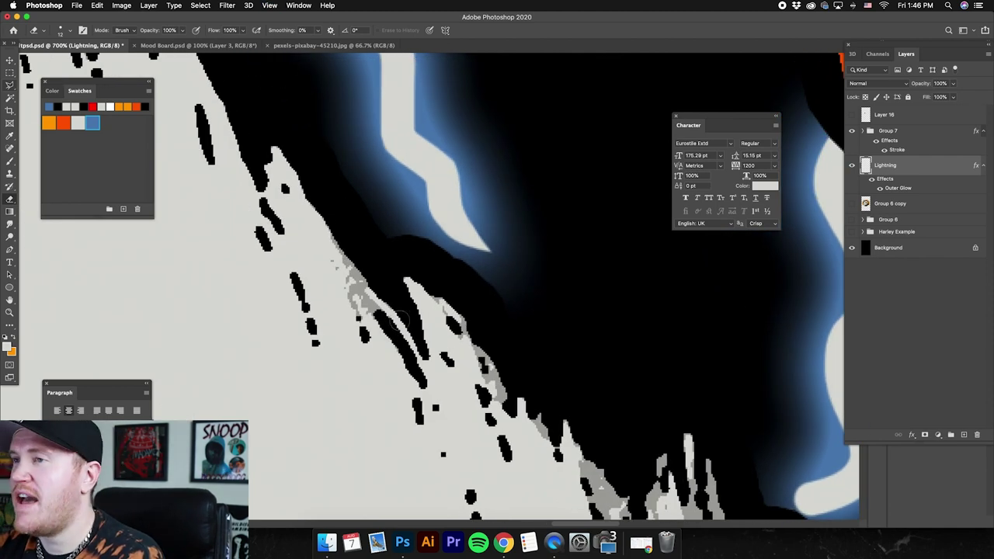
scroll(404, 326, up, 2)
scroll(407, 332, down, 2)
scroll(404, 311, left, 4)
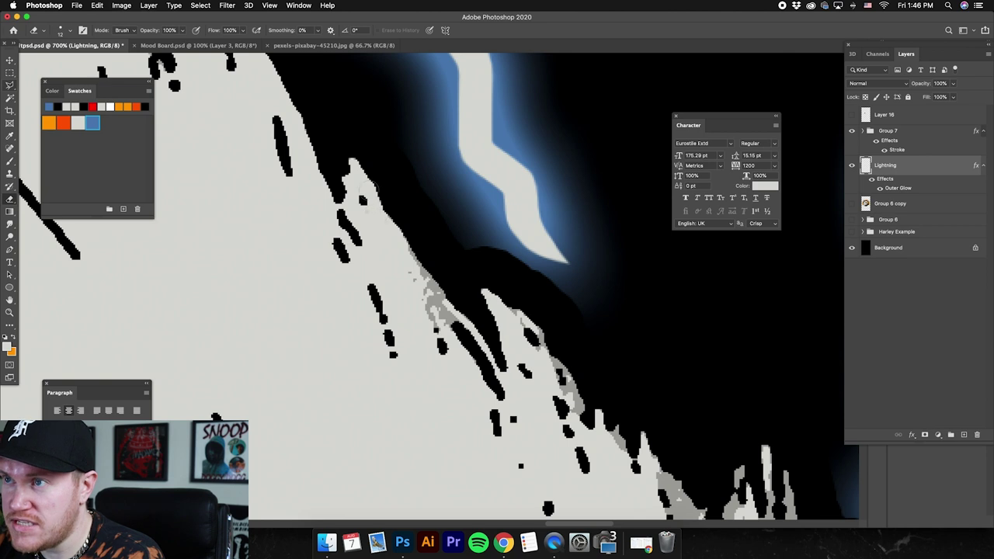
scroll(463, 244, up, 5)
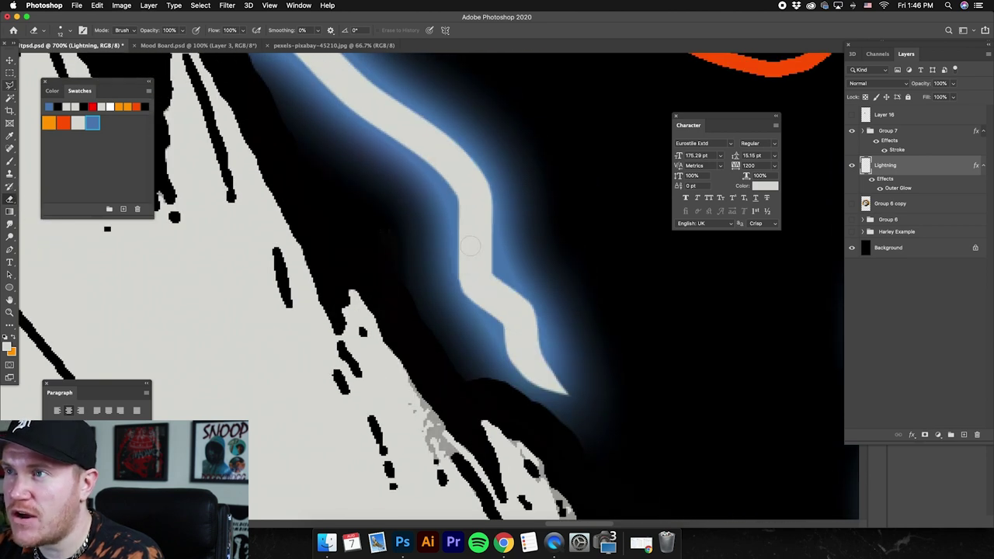
scroll(435, 225, up, 4)
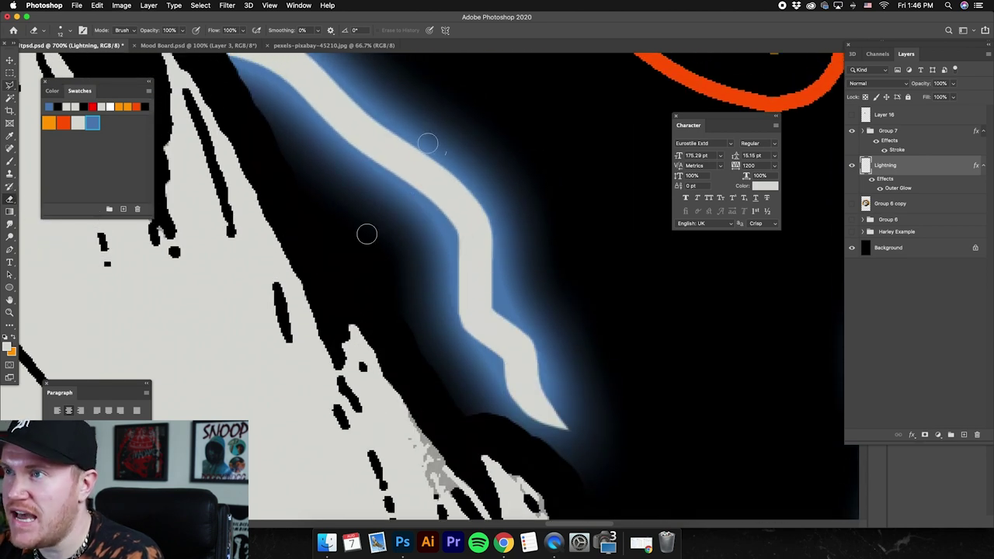
scroll(546, 275, down, 5)
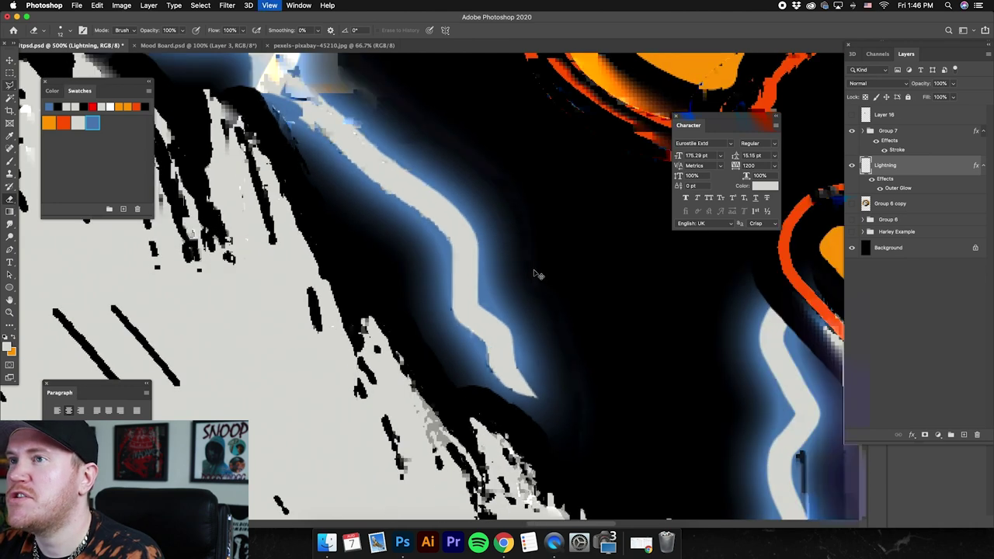
scroll(532, 268, up, 4)
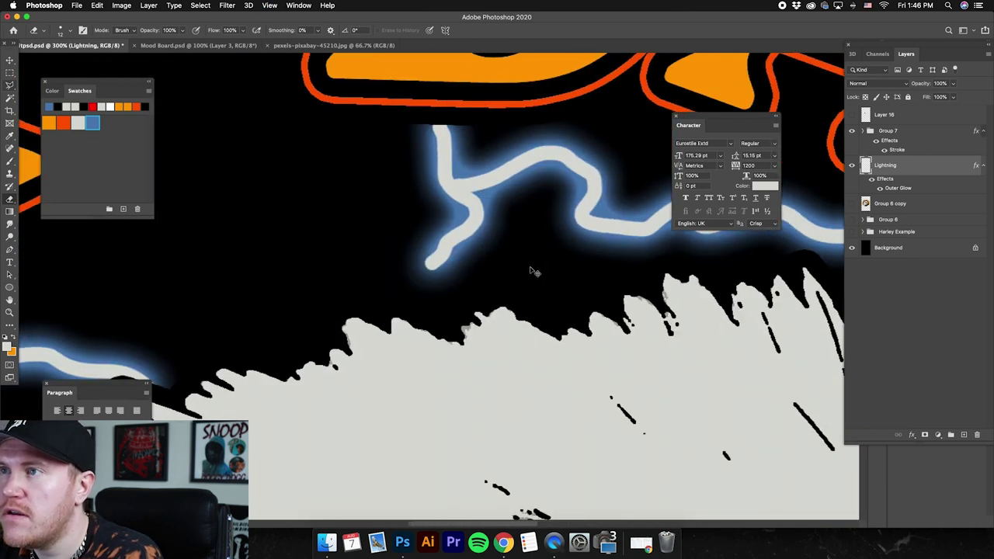
mouse_move(429, 221)
mouse_down()
mouse_move(418, 252)
mouse_move(427, 264)
mouse_move(467, 233)
mouse_up()
Step: Point the rounded lower tip of the bolt beside the eagle, then zoom out to the whole design
scroll(469, 230, down, 5)
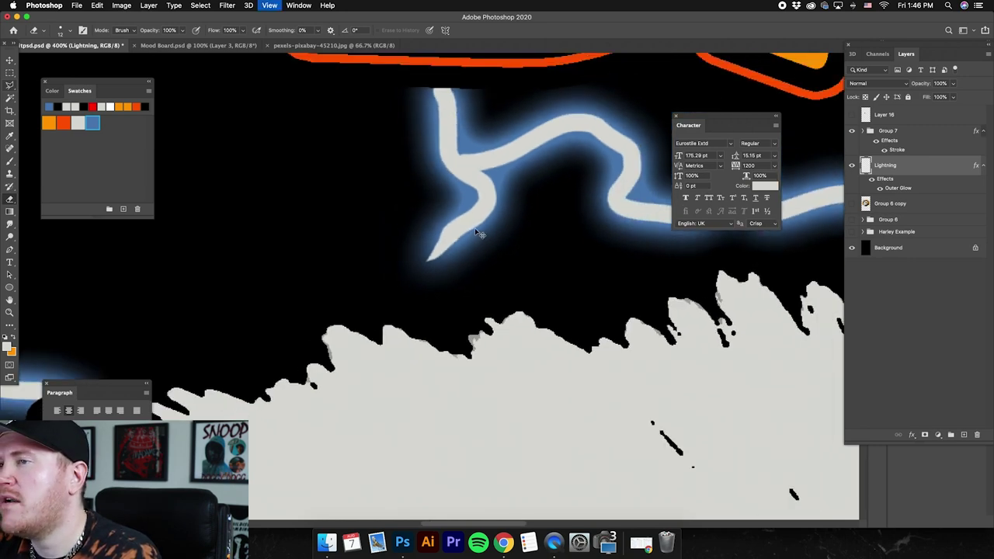
scroll(470, 227, left, 10)
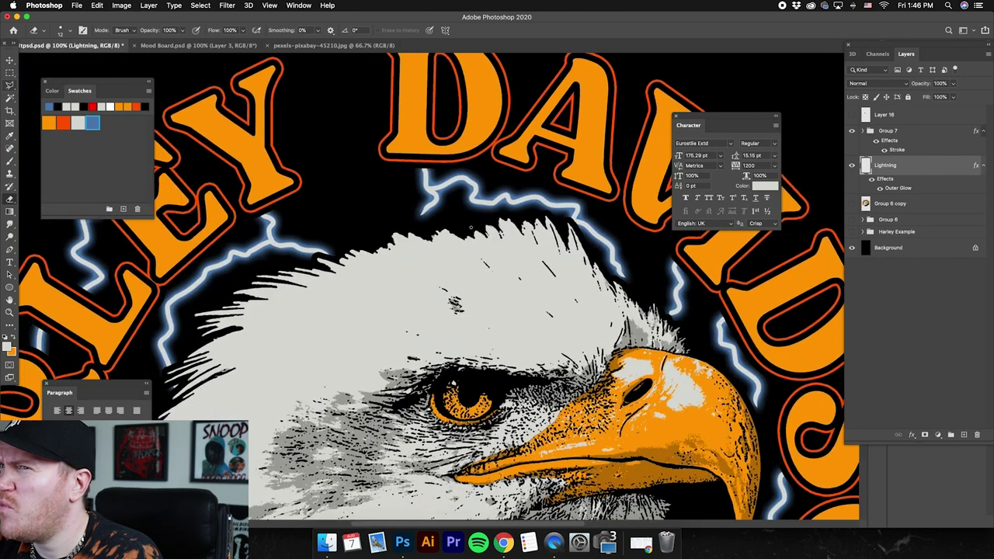
scroll(471, 226, down, 1)
scroll(497, 233, right, 6)
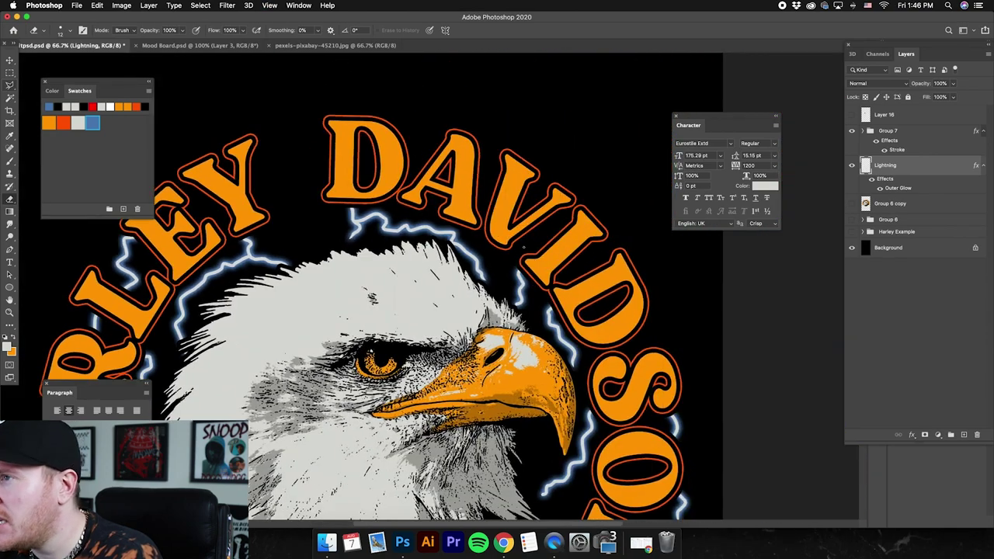
scroll(523, 246, down, 2)
scroll(523, 247, down, 5)
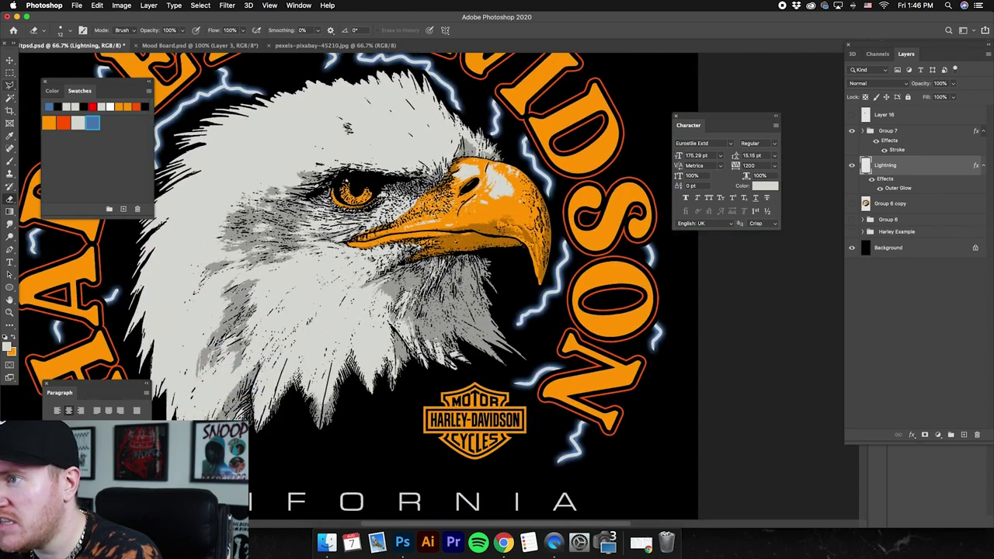
key(super+plus)
key(super+plus)
scroll(347, 269, right, 6)
scroll(466, 264, down, 3)
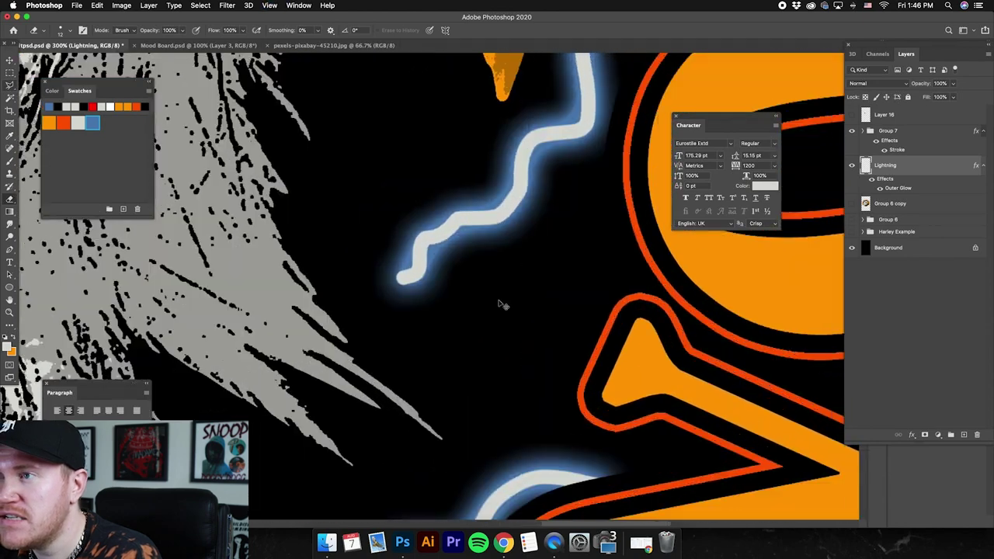
scroll(409, 269, up, 3)
mouse_move(392, 258)
mouse_down()
mouse_move(369, 272)
mouse_move(397, 282)
mouse_up()
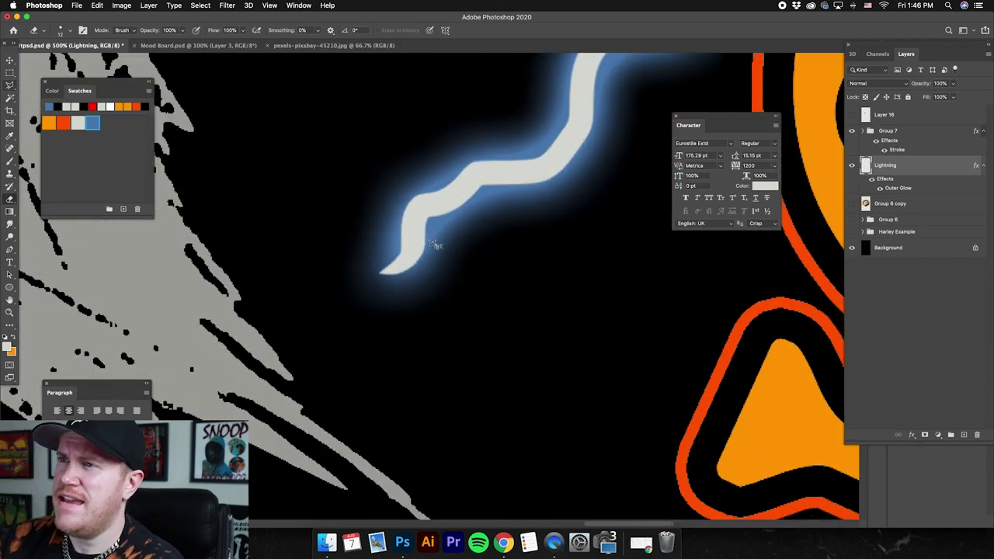
scroll(435, 242, down, 5)
scroll(428, 241, up, 5)
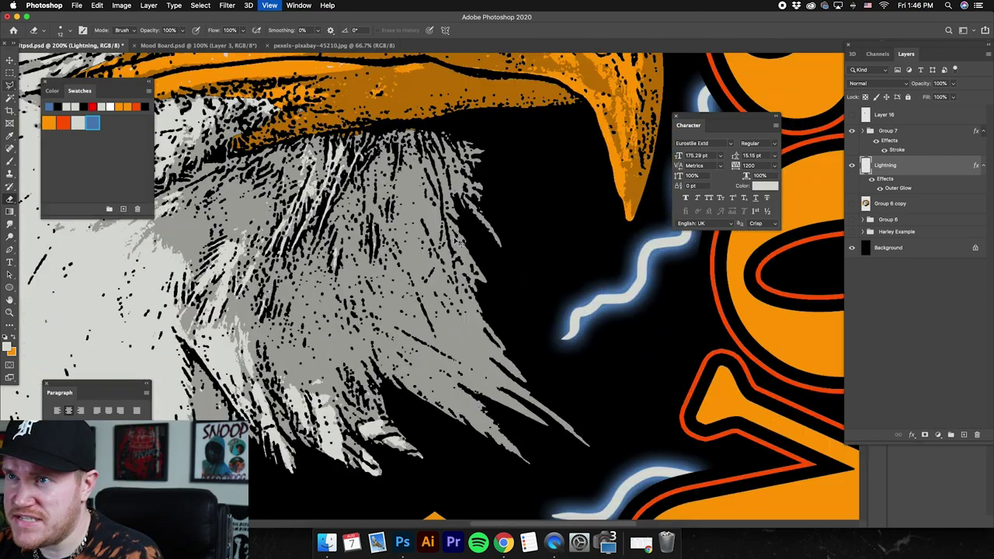
scroll(260, 186, up, 5)
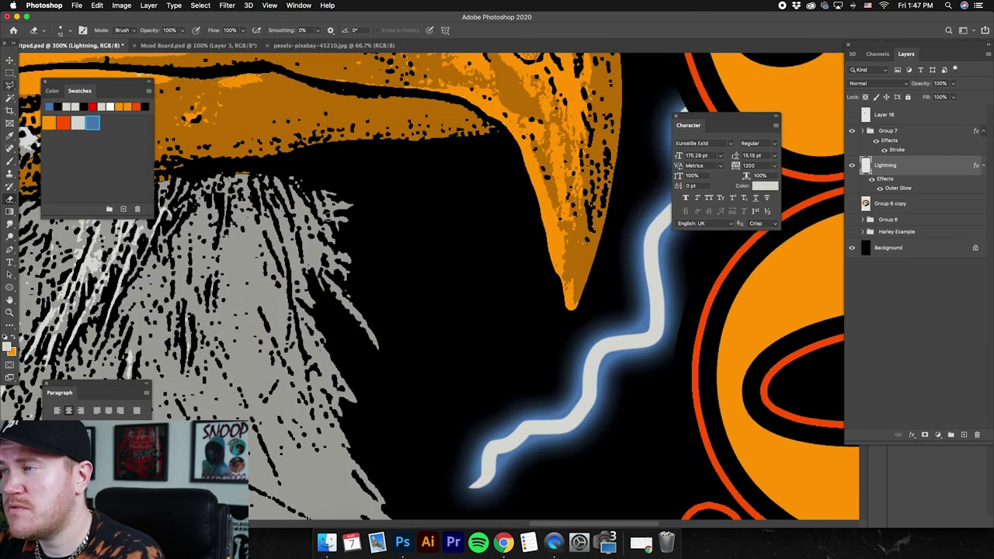
key(super+minus)
key(super+minus)
key(super+minus)
key(super+minus)
key(super+minus)
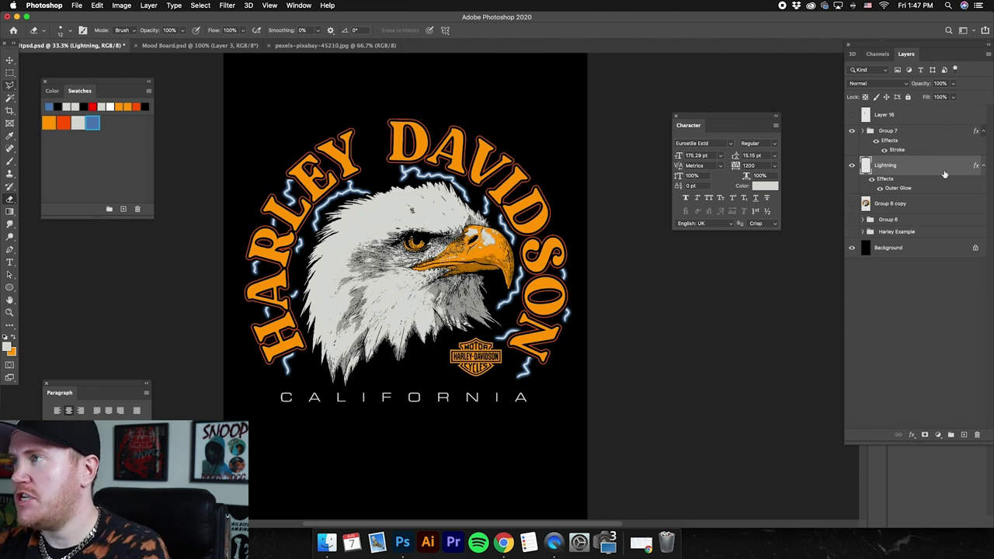
Step: Duplicate the Lightning layer and set the original Lightning layer's fill to 0%
key(super+j)
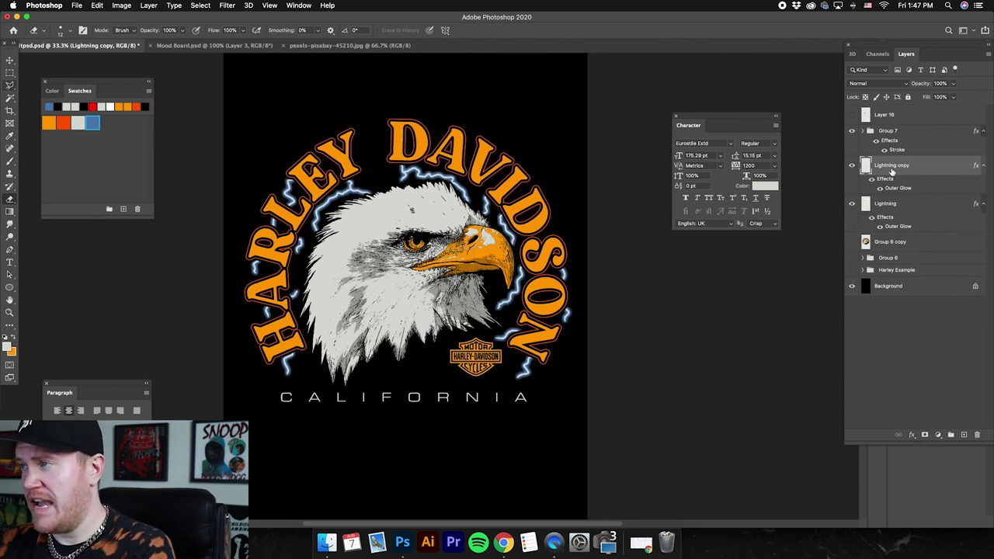
click(912, 205)
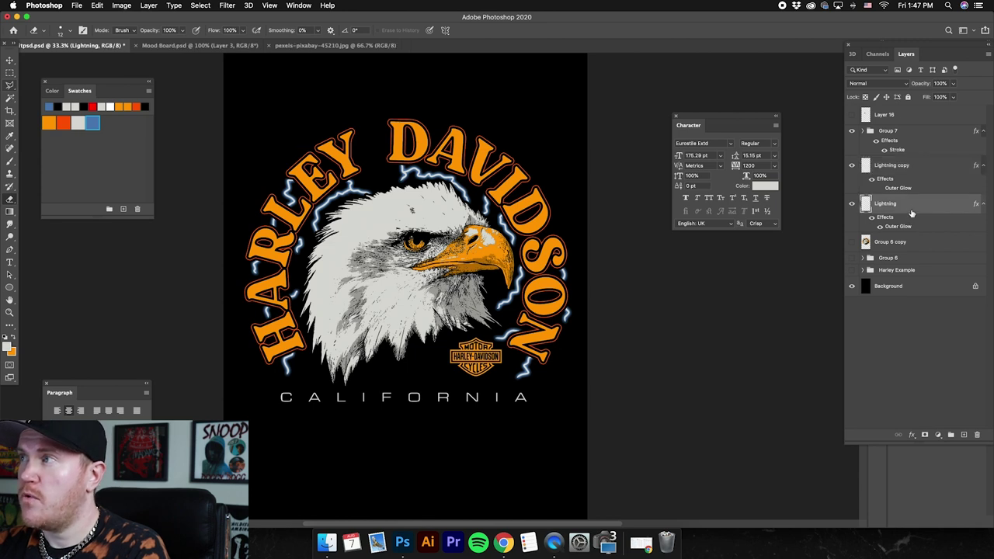
click(955, 99)
drag(952, 111, 861, 110)
click(930, 201)
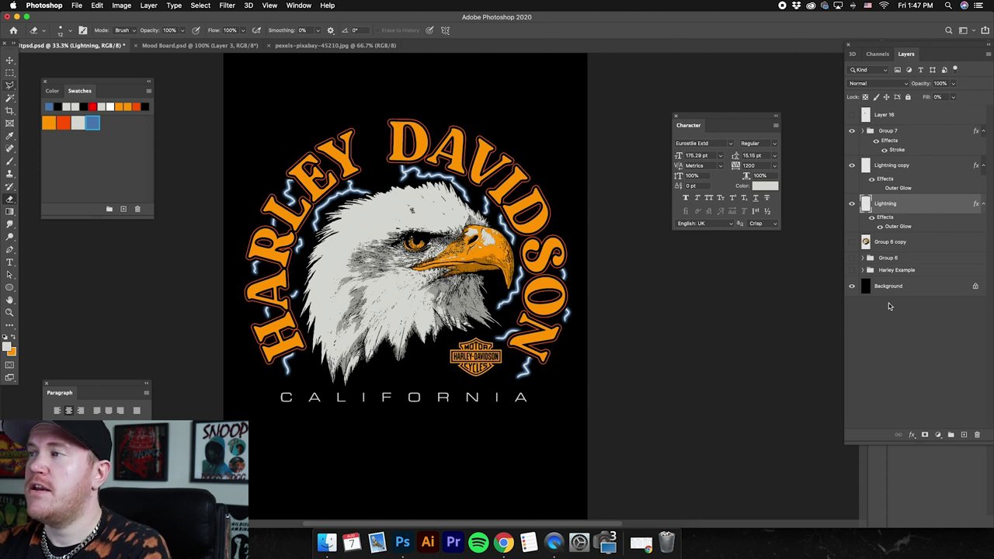
Step: Duplicate the black Background, move the copy under Lightning, and merge the two layers
click(893, 287)
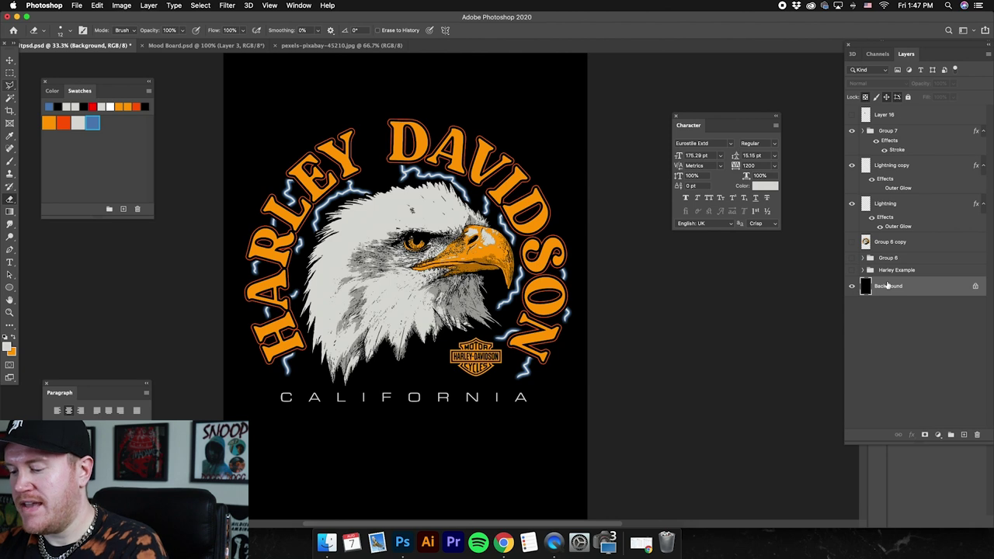
key(super+j)
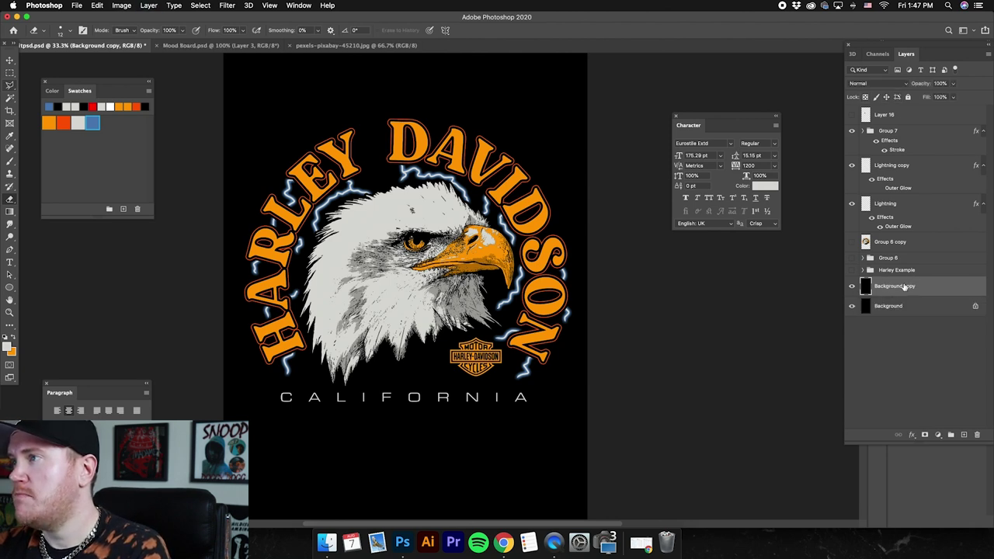
drag(906, 289, 917, 226)
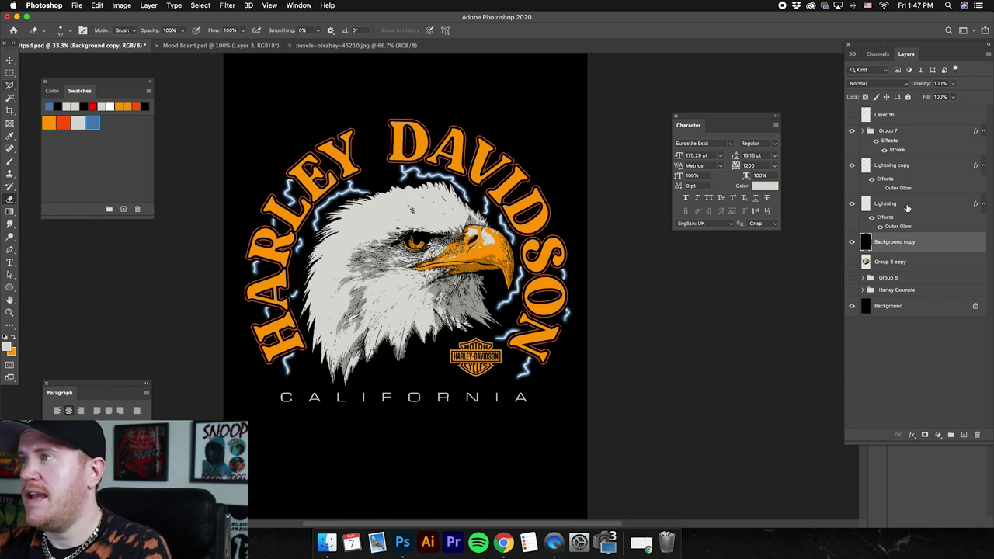
shift+click(912, 204)
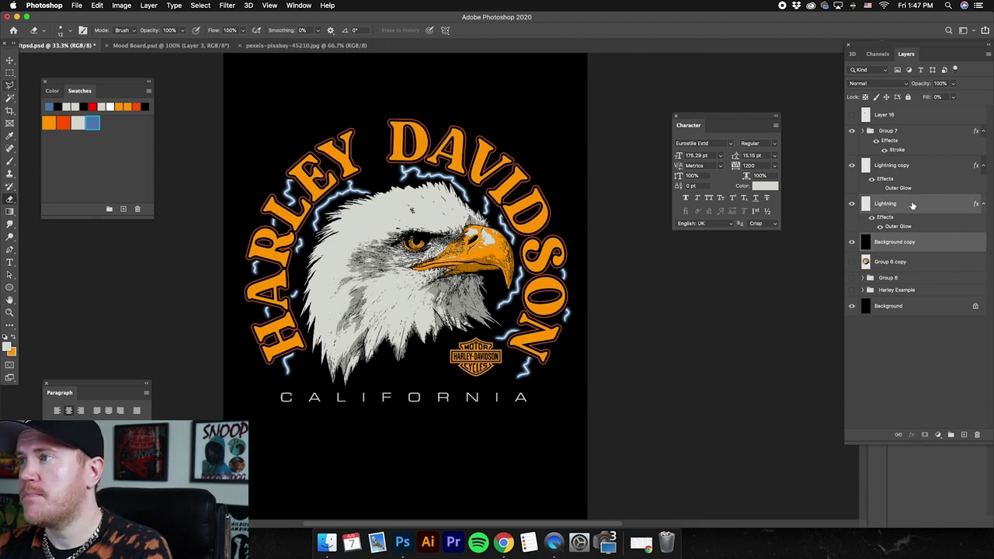
right_click(913, 206)
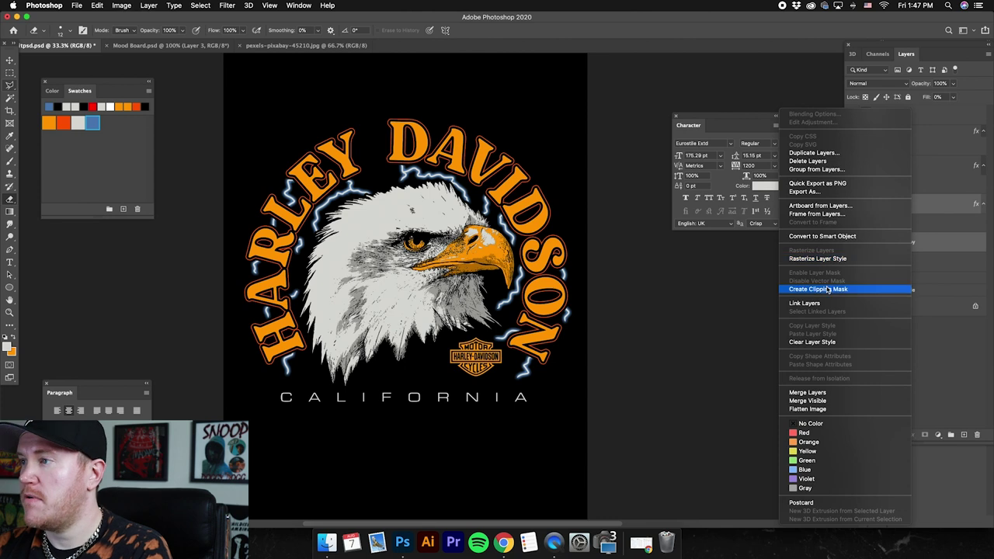
click(830, 391)
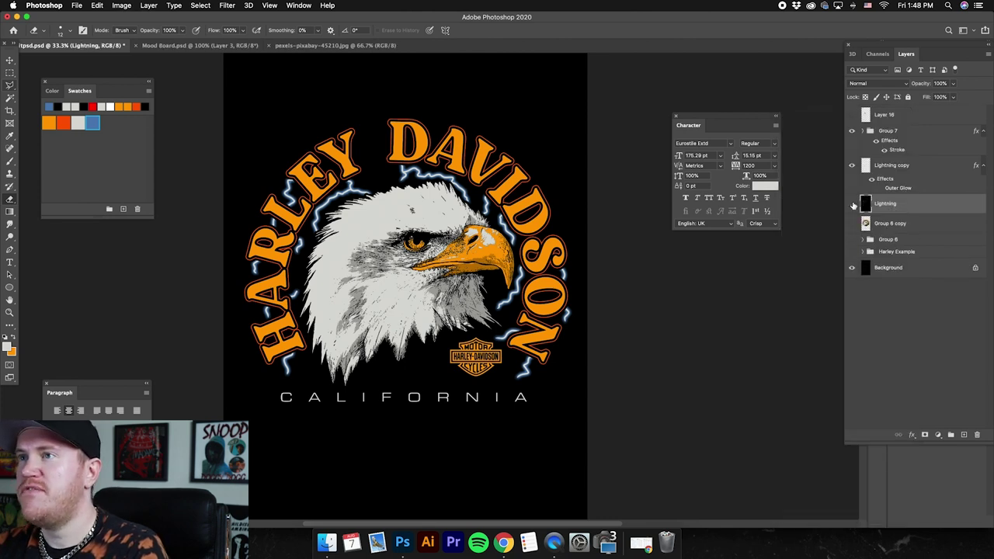
Step: Toggle the merged Lightning layer's visibility to compare, then zoom in on a lightning bolt
click(852, 203)
click(852, 203)
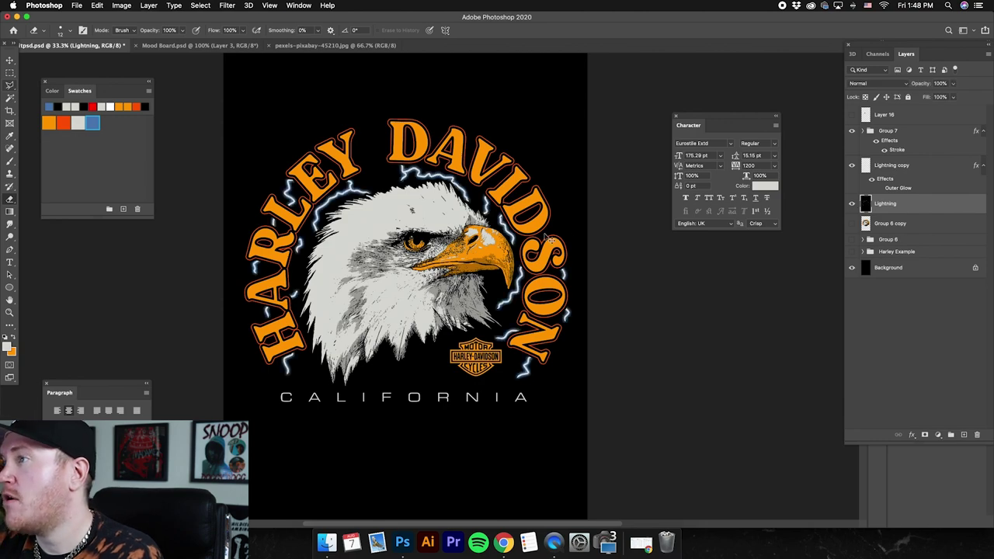
key(super+equal)
key(super+equal)
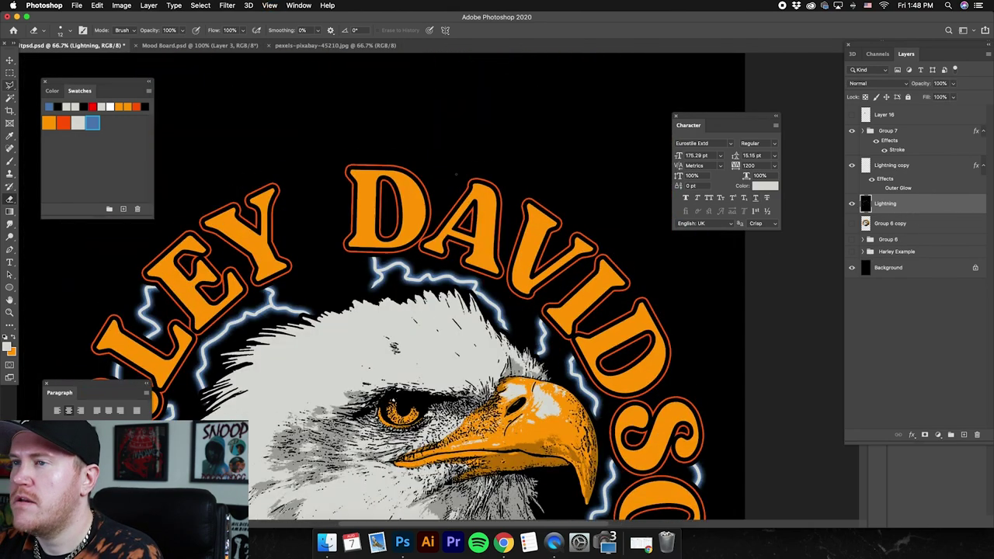
key(super+equal)
key(super+equal)
key(super+equal)
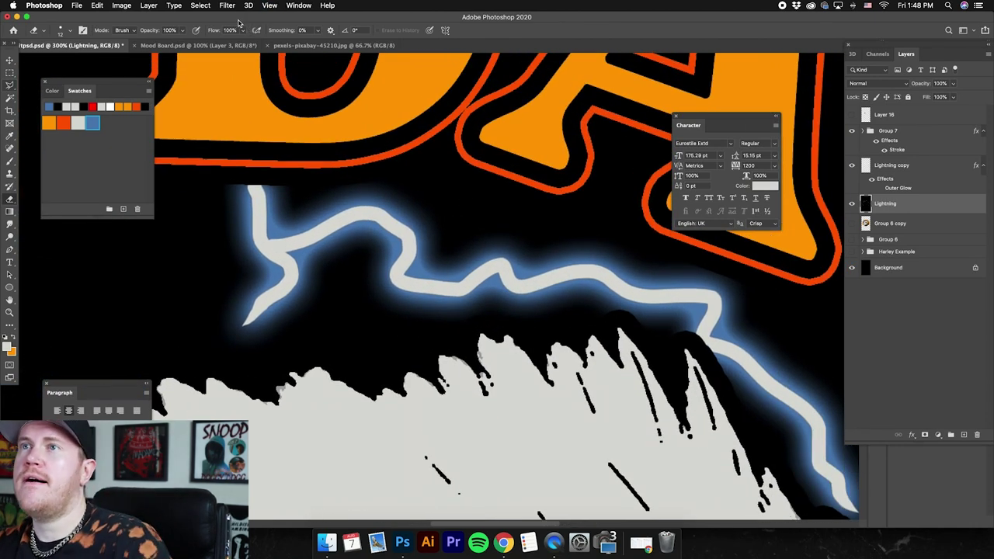
click(228, 6)
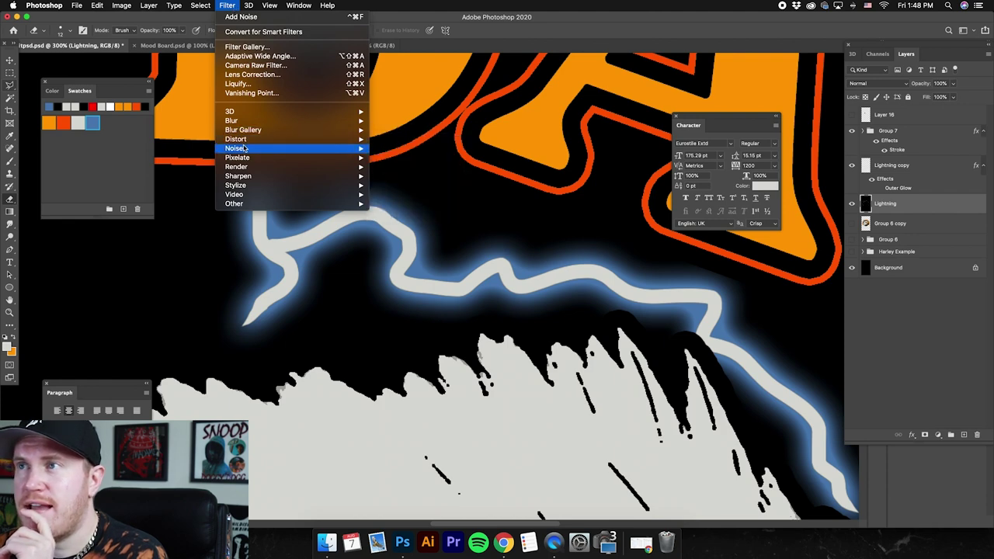
Step: Apply Add Noise at 25%, Uniform, Monochromatic to the merged lightning layer
mouse_move(247, 147)
click(396, 150)
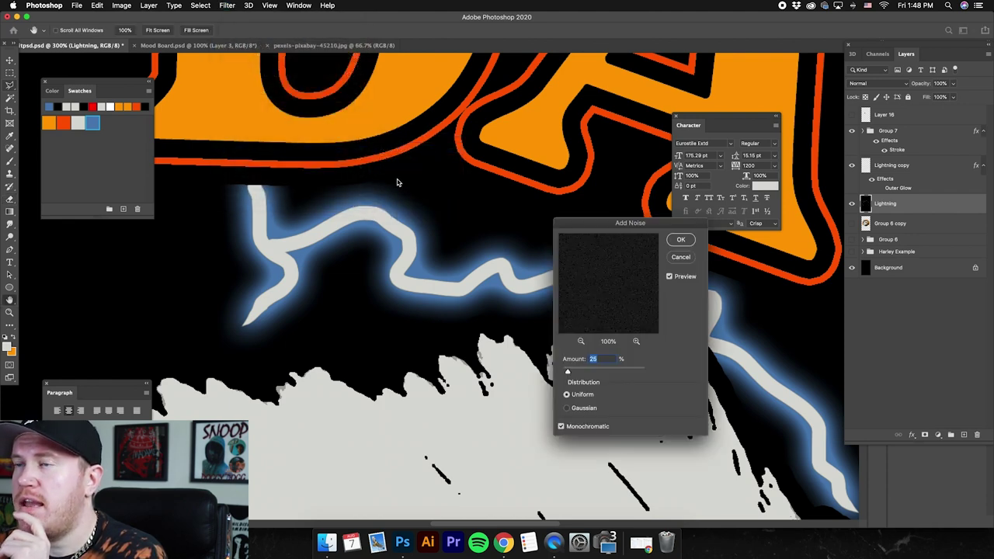
scroll(394, 178, left, 5)
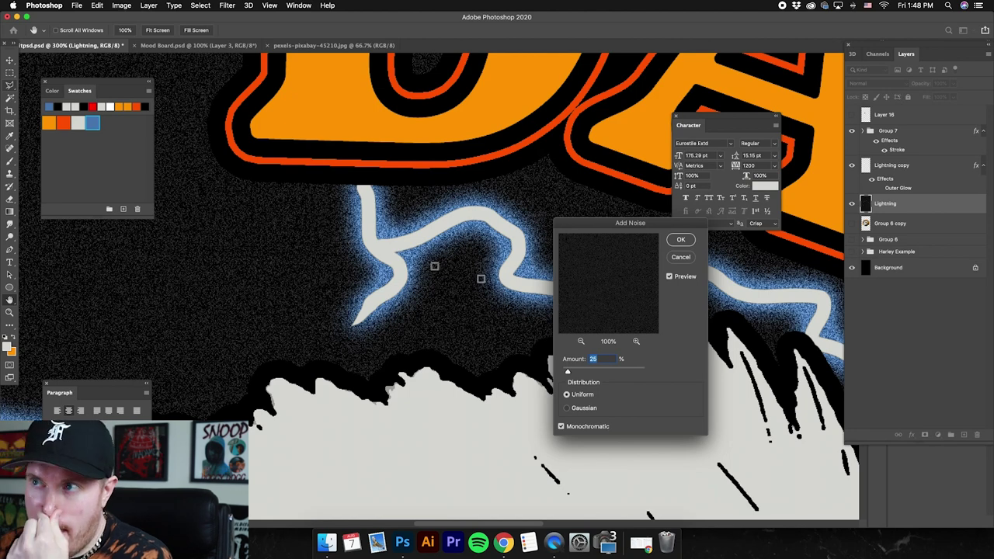
scroll(477, 274, down, 2)
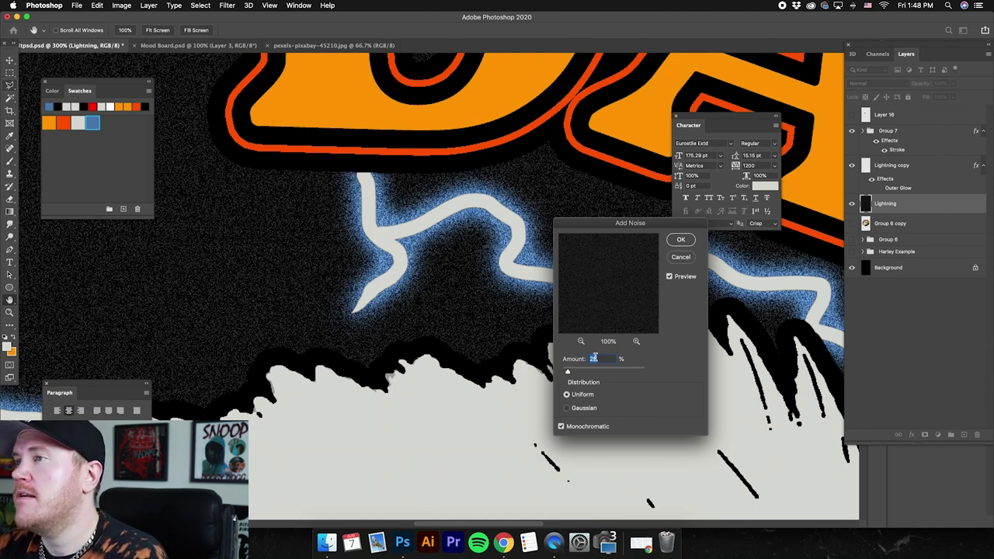
click(681, 240)
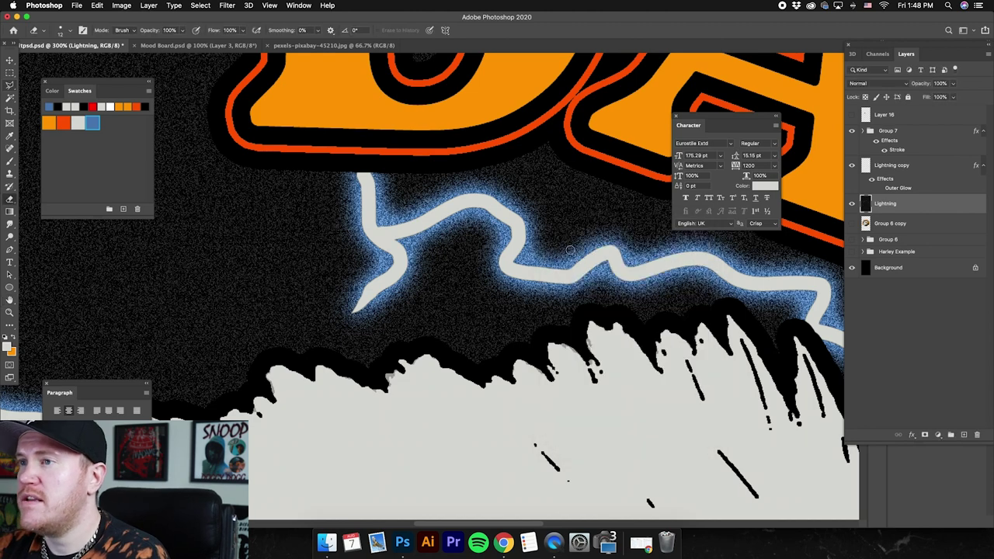
scroll(480, 276, down, 2)
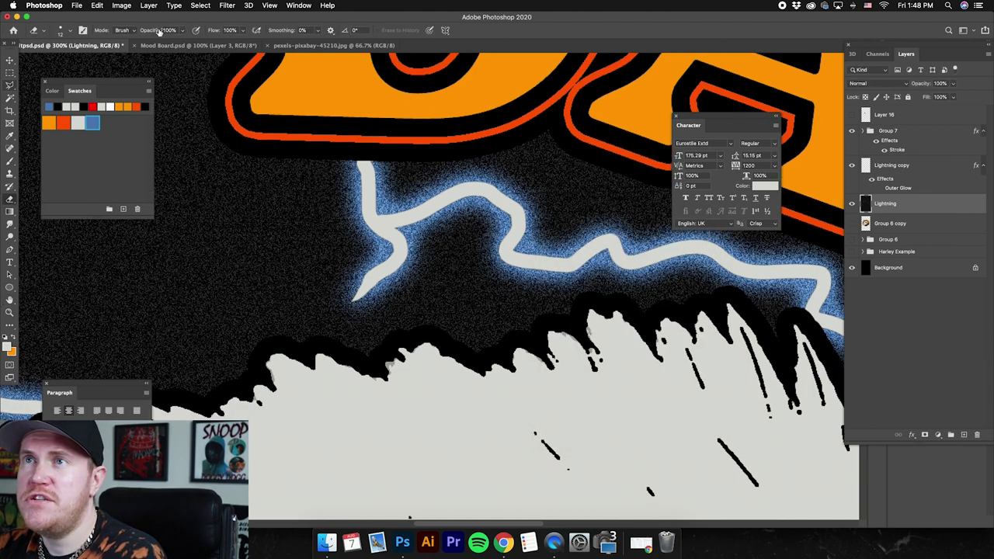
click(121, 5)
Step: Apply a Threshold at level 69 to turn the grainy lightning layer pure black and white
mouse_move(147, 35)
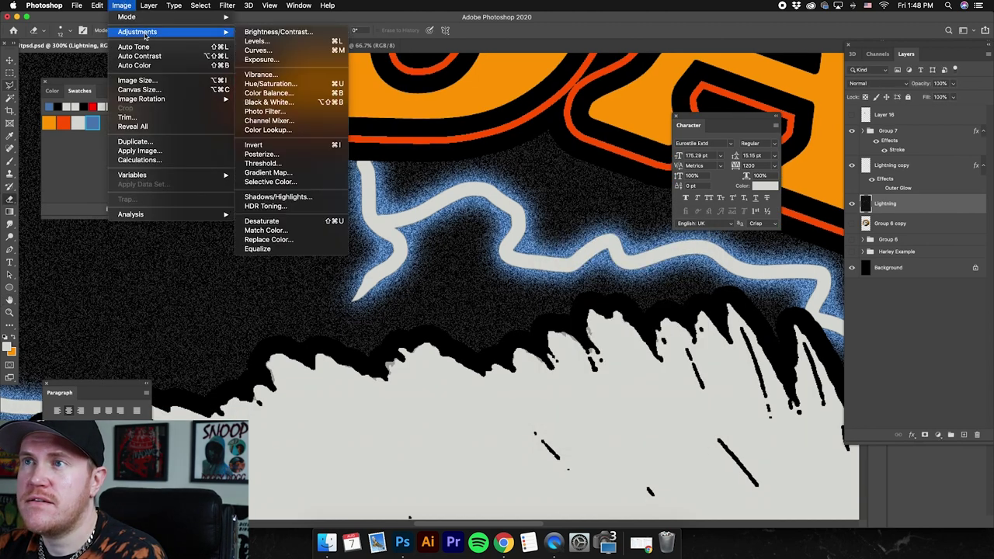
click(287, 163)
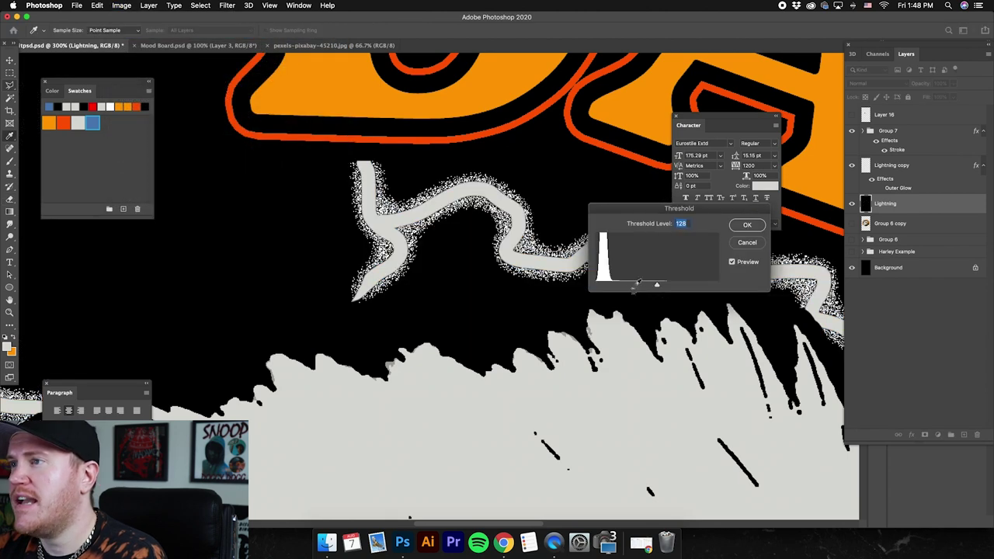
drag(656, 284, 632, 286)
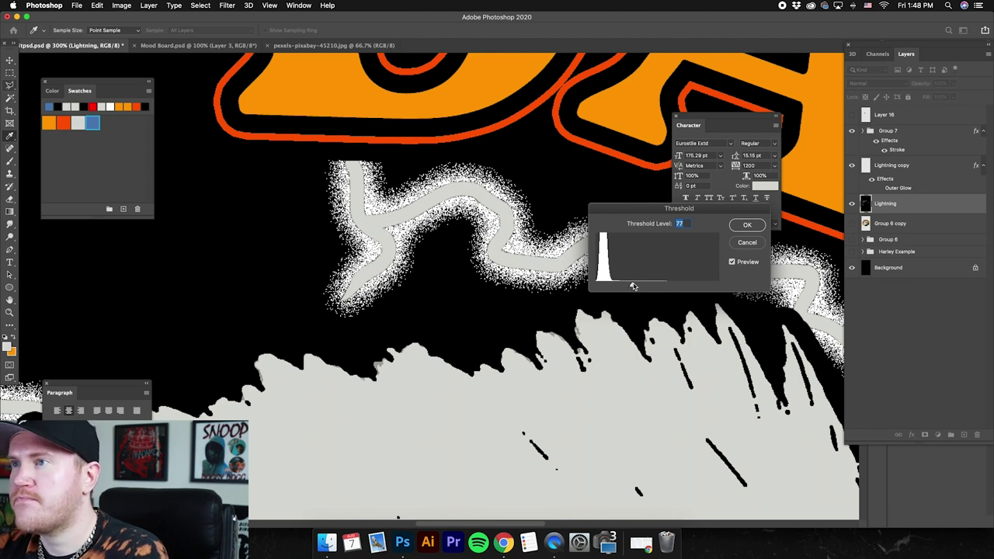
drag(636, 287, 629, 287)
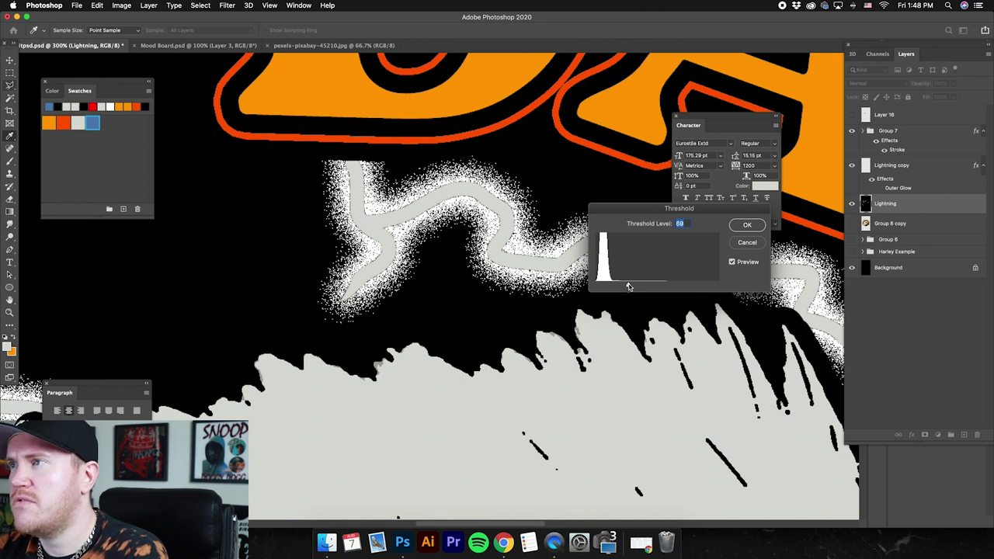
click(747, 224)
key(e)
click(10, 99)
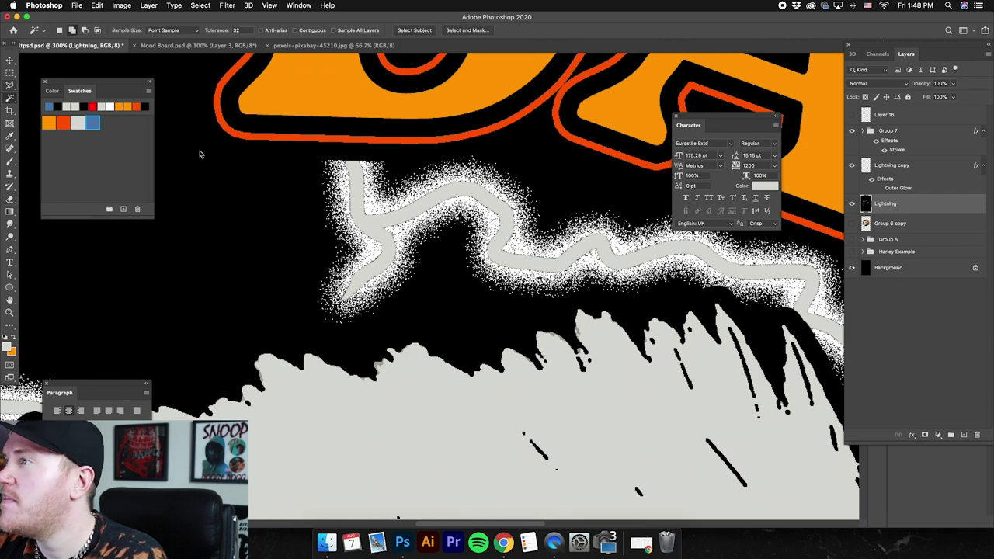
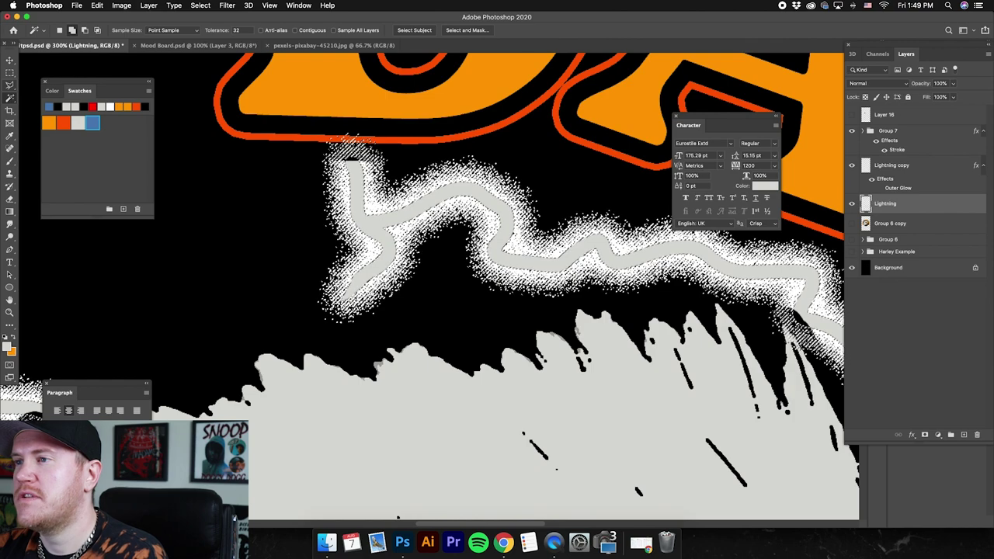
Step: Clear the current selection on the canvas
right_click(478, 232)
click(498, 351)
key(super+minus)
key(super+minus)
key(super+minus)
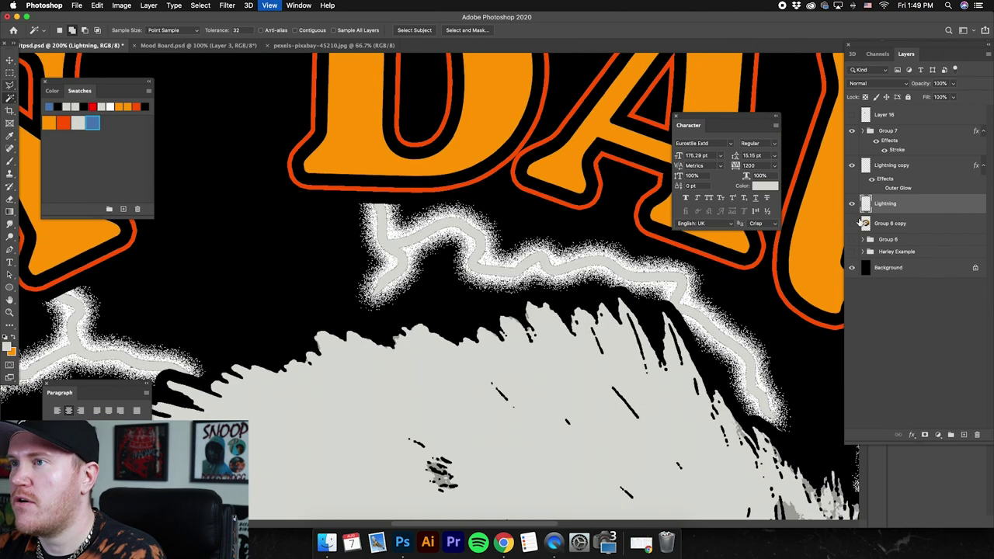
key(super+plus)
key(super+plus)
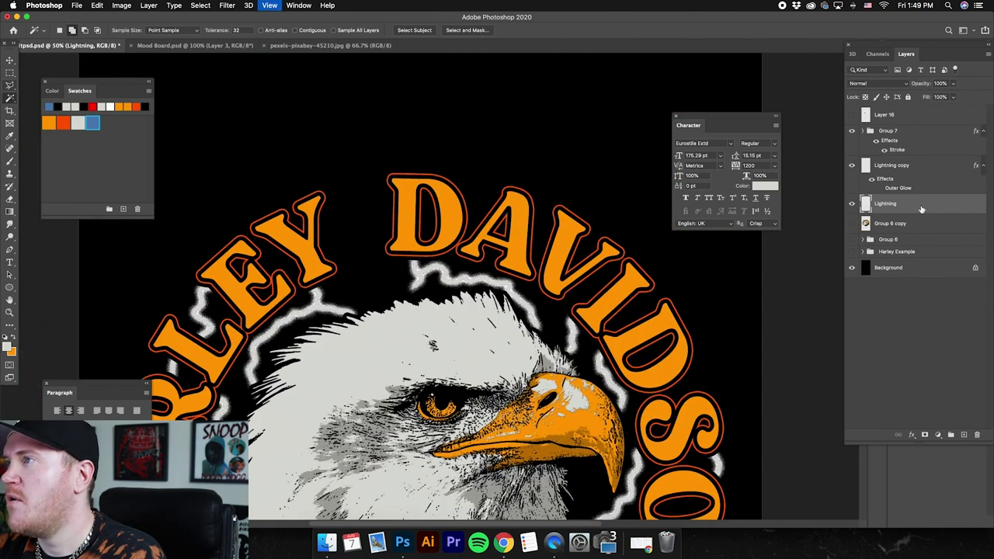
Step: Give the Lightning layer a blue #5080b6 Color Overlay
double_click(927, 206)
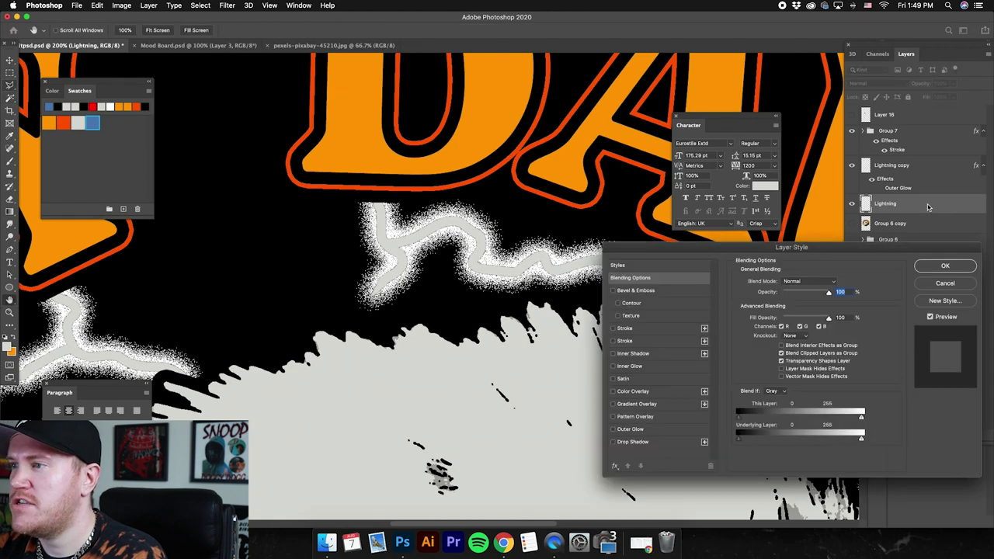
click(651, 392)
click(835, 285)
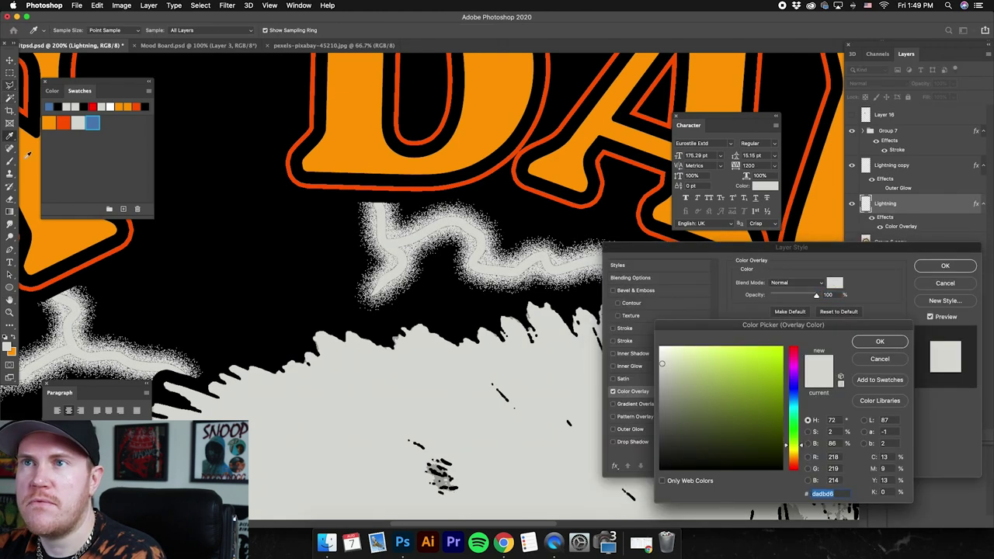
click(92, 122)
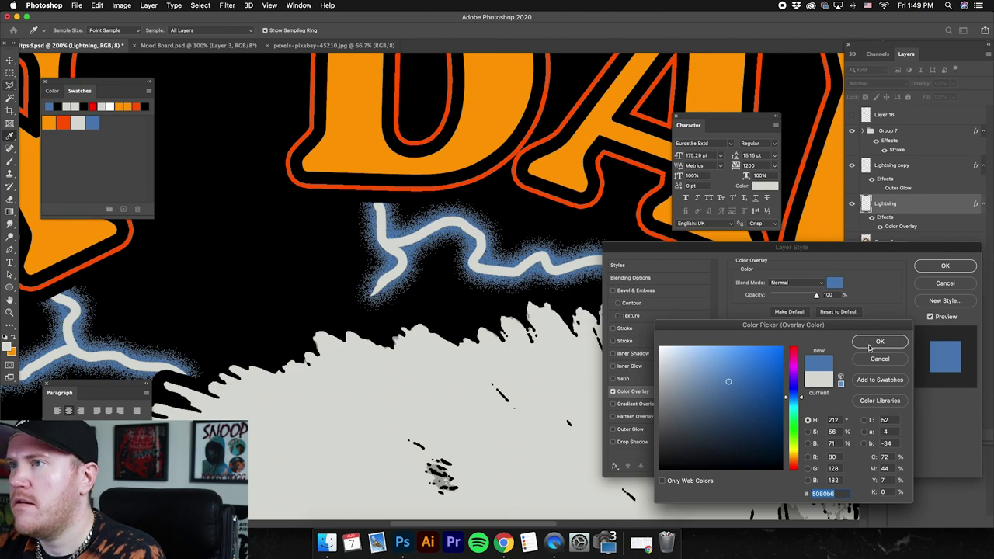
click(880, 342)
click(946, 265)
key(super+minus)
key(super+minus)
key(super+minus)
key(super+minus)
key(w)
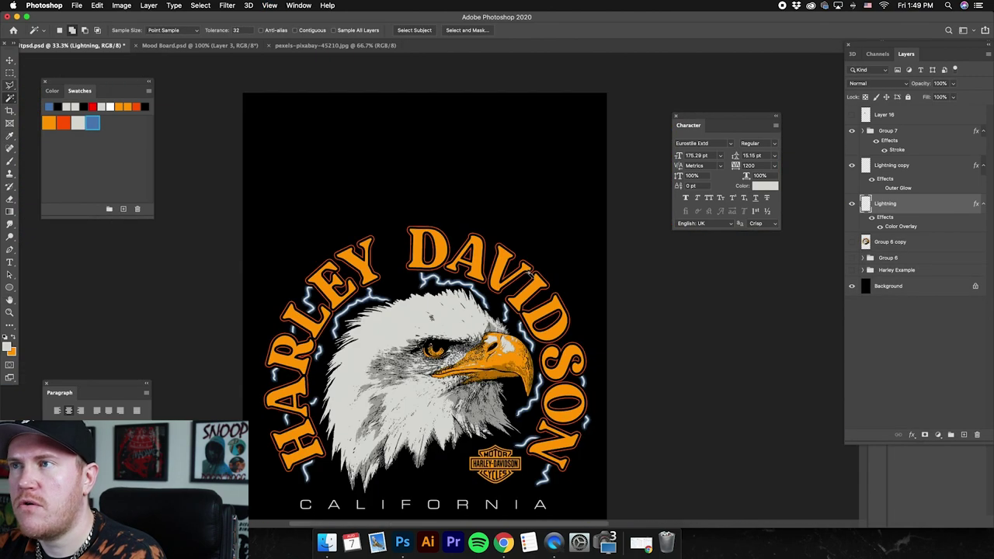
key(super+minus)
key(super+plus)
key(super+plus)
key(super+plus)
key(super+plus)
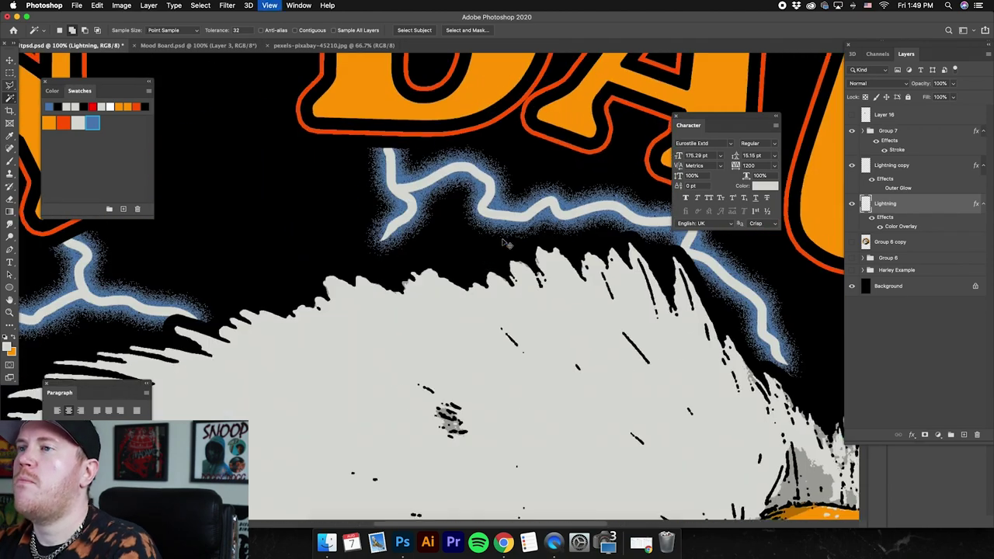
key(super+plus)
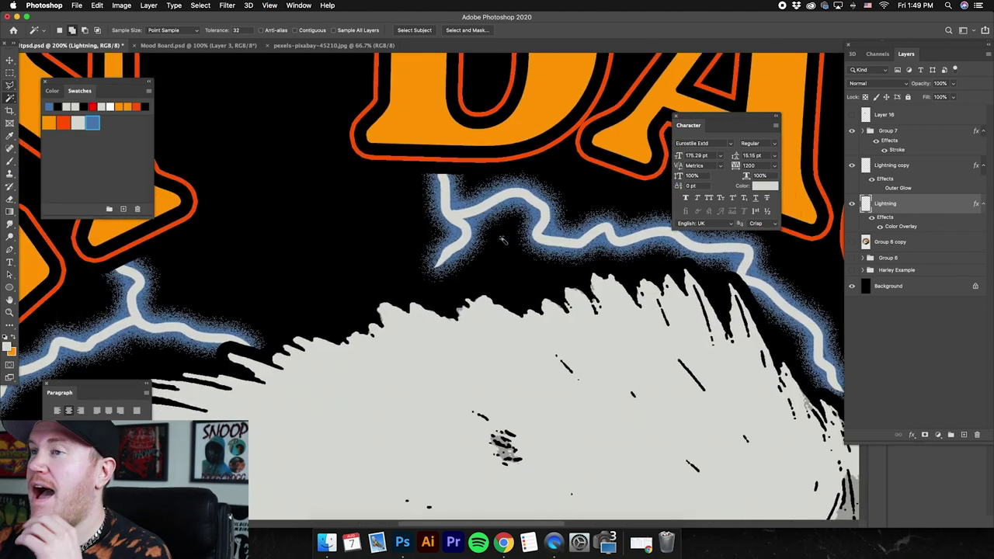
click(936, 167)
Step: Toggle the white Lightning copy bolts off and on to compare
scroll(847, 171, right, 2)
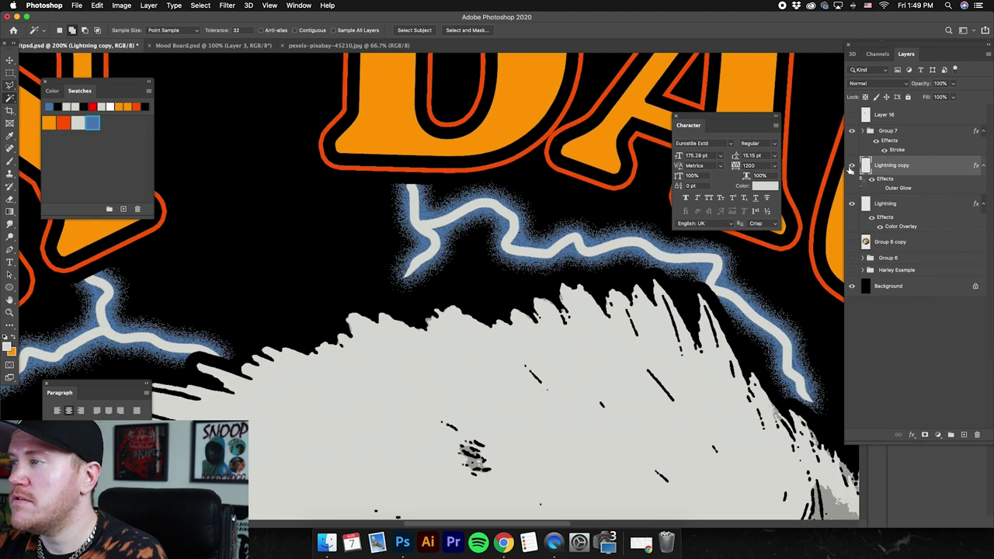
click(852, 165)
click(852, 165)
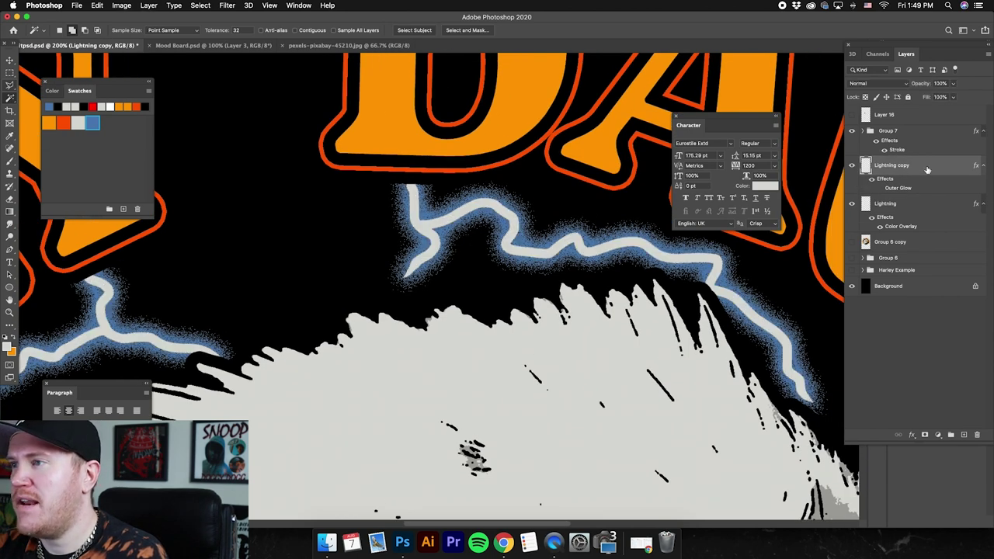
Step: Add a black Inside stroke of about 6 px to the Lightning copy layer
double_click(926, 170)
click(649, 329)
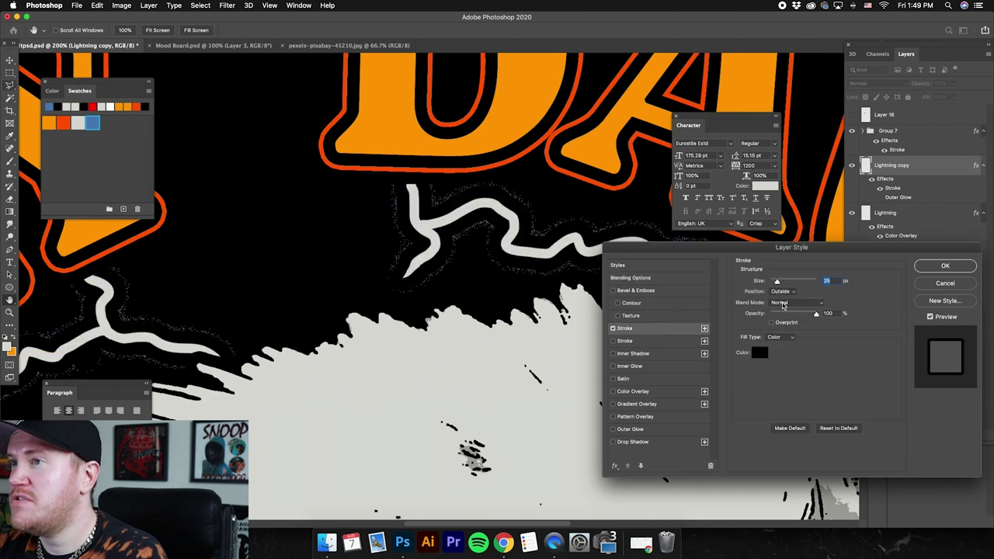
click(781, 293)
click(780, 299)
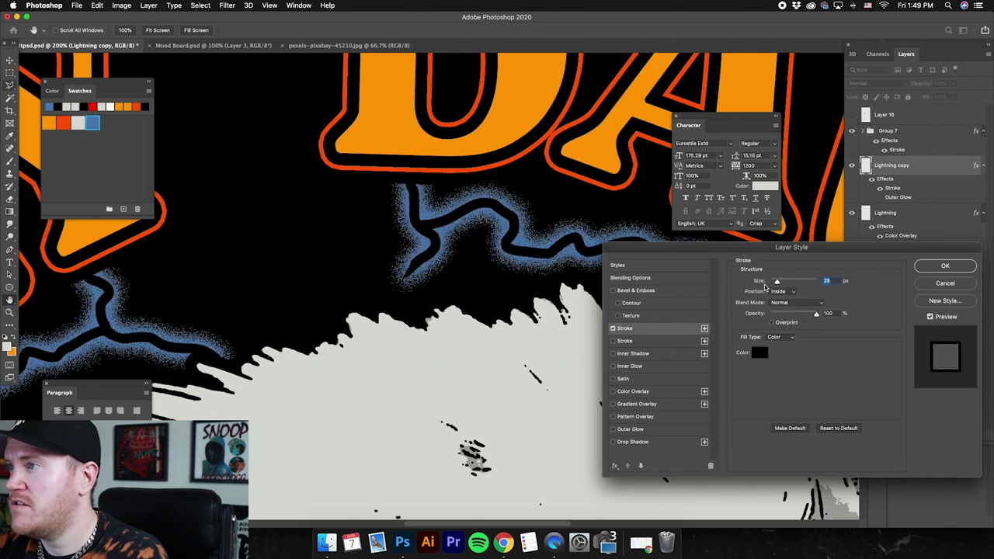
drag(778, 282, 773, 283)
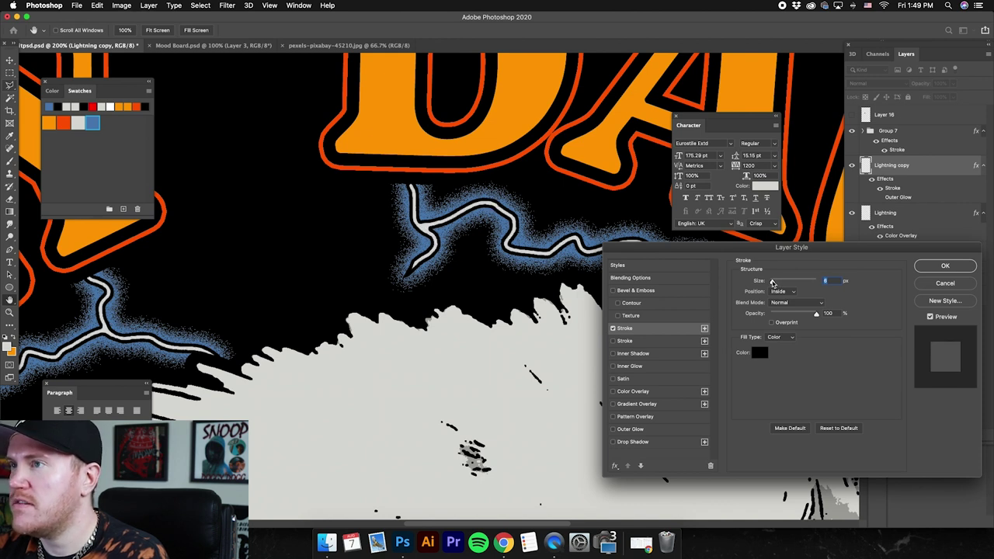
drag(773, 282, 771, 282)
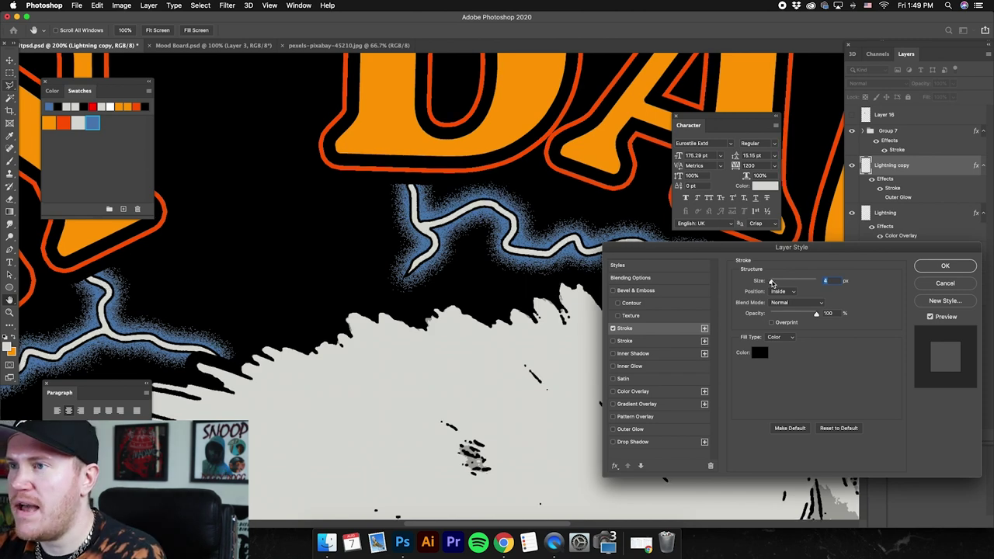
key(super+minus)
key(super+minus)
key(super+minus)
key(super+minus)
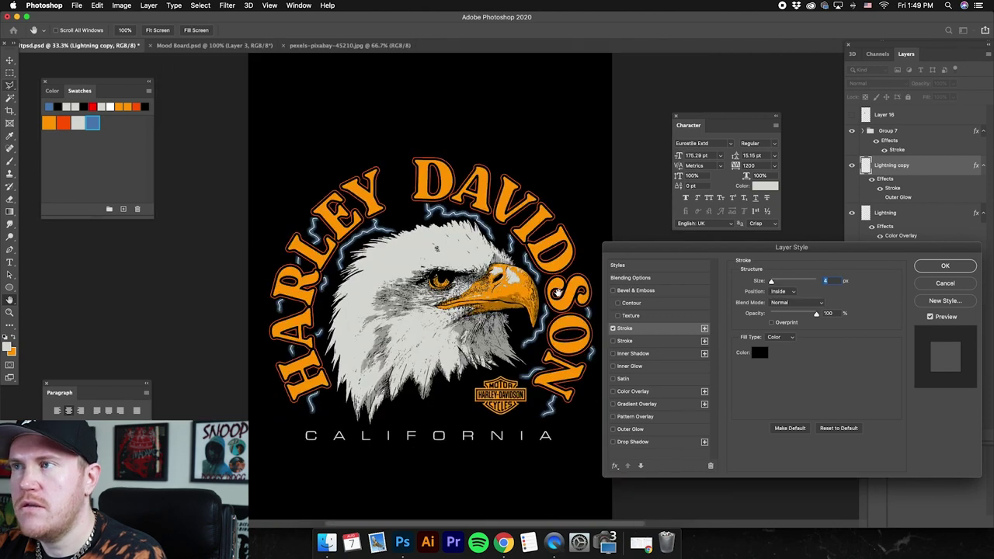
scroll(558, 292, down, 1)
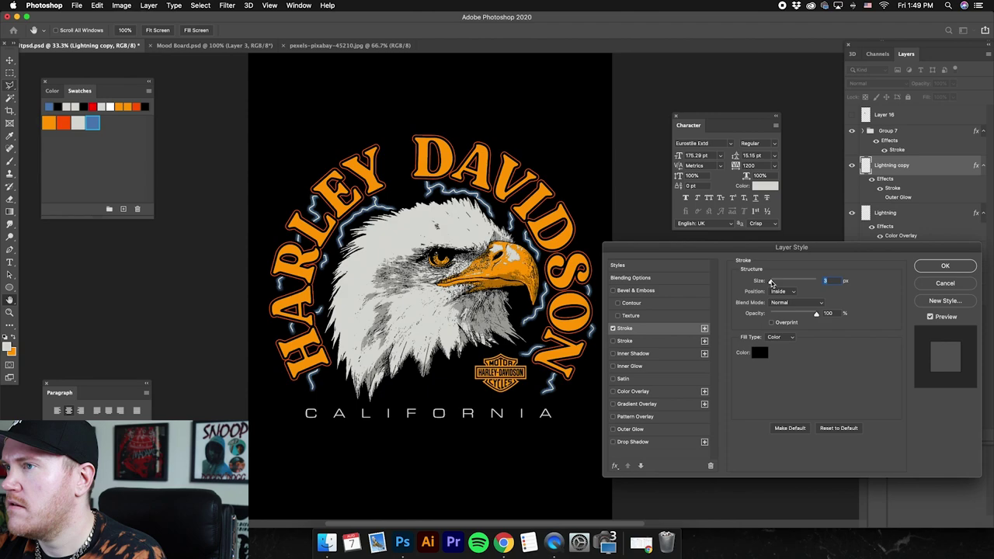
click(946, 266)
key(super+plus)
key(super+plus)
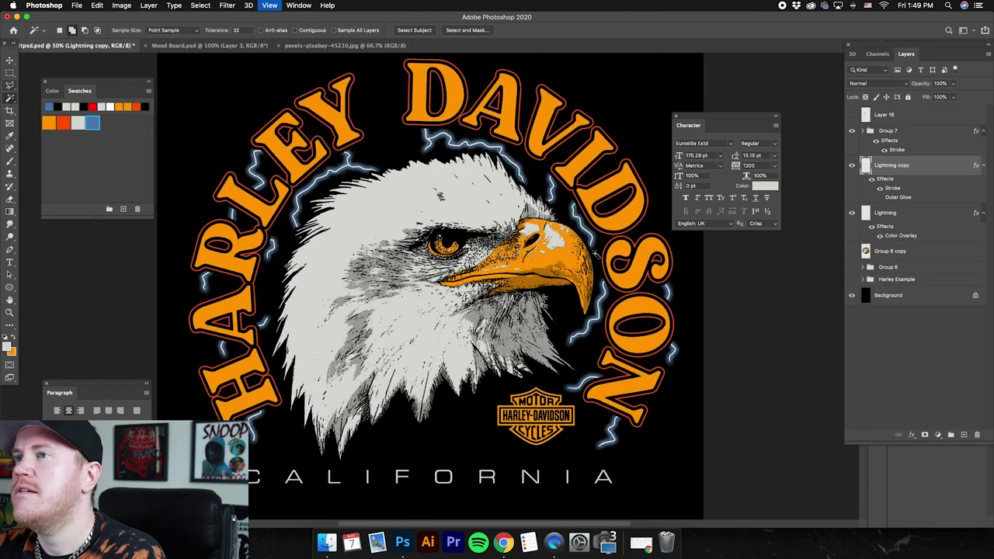
Step: Change the Lightning copy stroke to Center position and reduce it to about 7 px
key(super+plus)
key(super+plus)
key(super+plus)
key(super+plus)
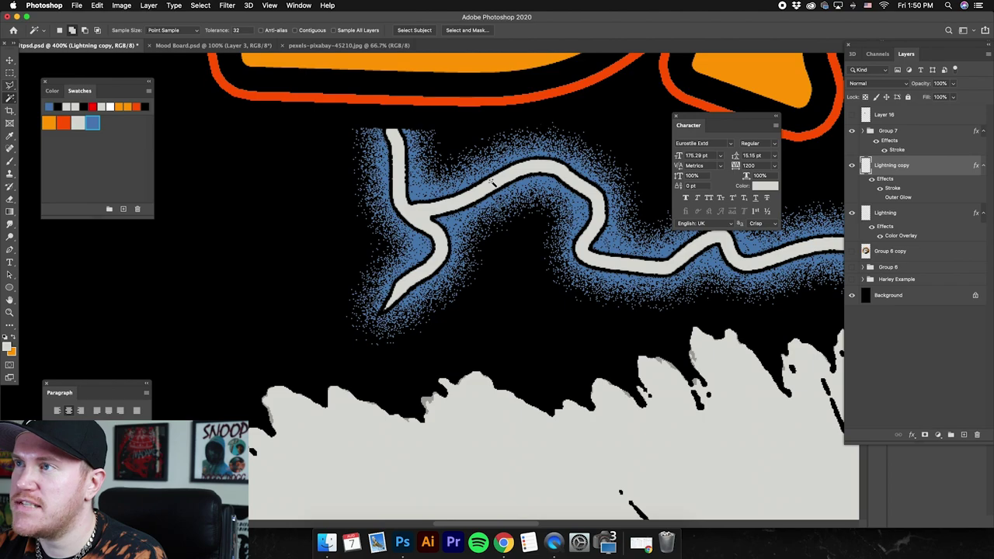
key(super+minus)
key(super+minus)
key(super+minus)
key(super+minus)
key(super+minus)
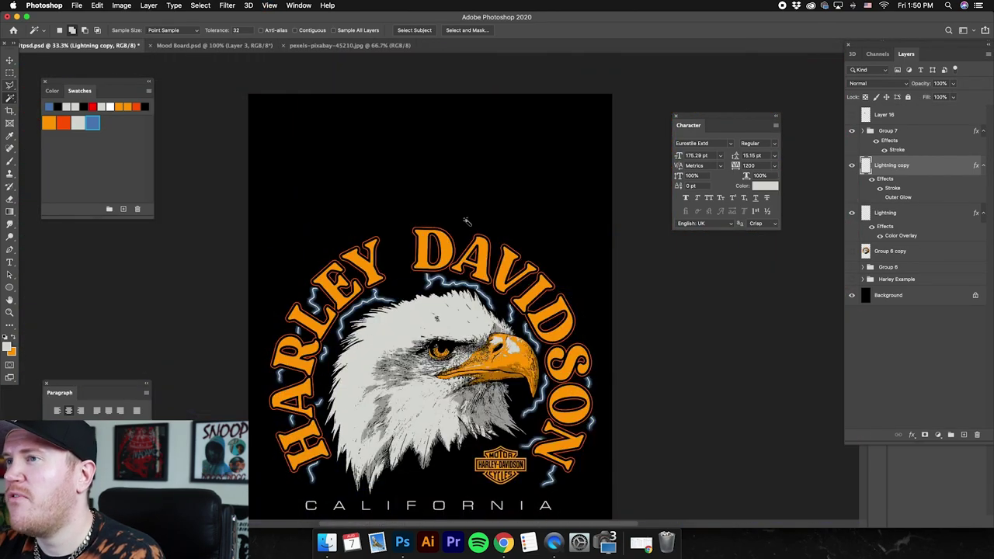
key(super+plus)
key(super+plus)
key(super+plus)
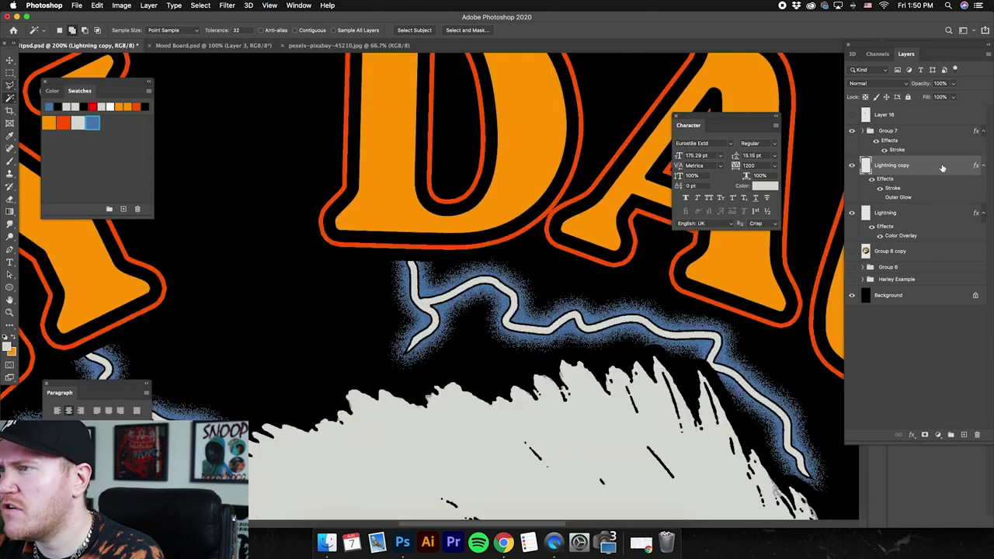
double_click(942, 168)
click(659, 328)
click(781, 291)
click(781, 299)
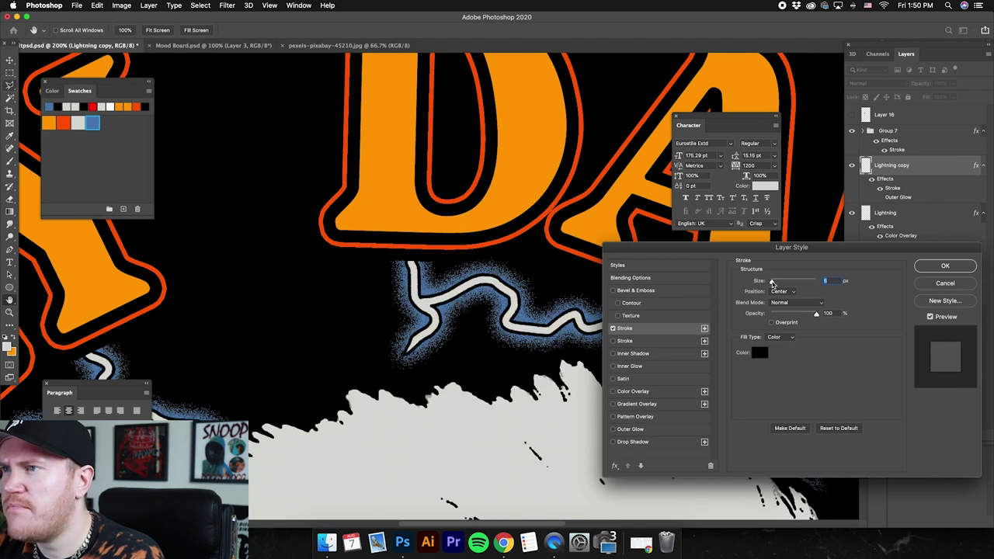
key(super+minus)
drag(774, 283, 773, 284)
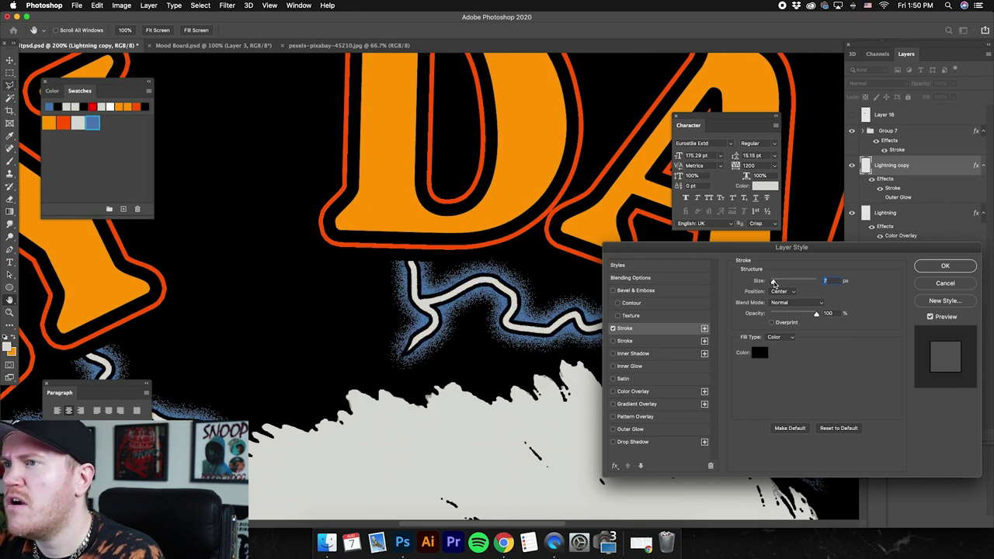
key(super+plus)
key(super+minus)
key(super+minus)
key(super+minus)
key(super+minus)
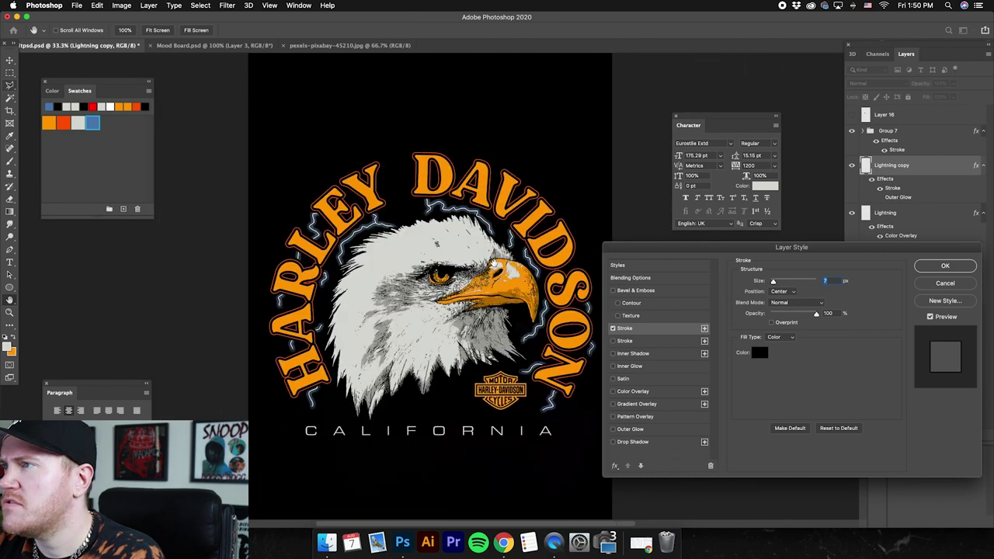
text(6)
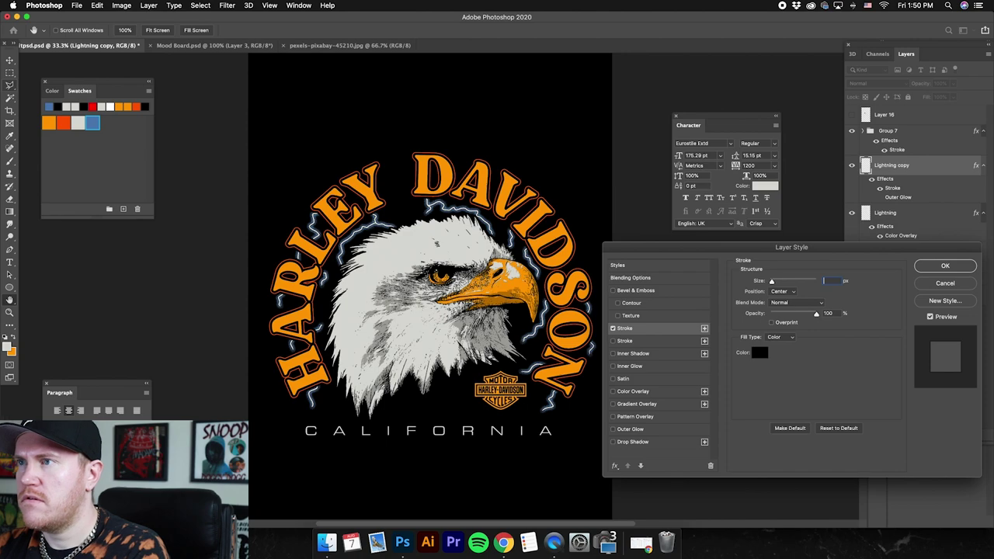
text(5)
scroll(487, 277, up, 5)
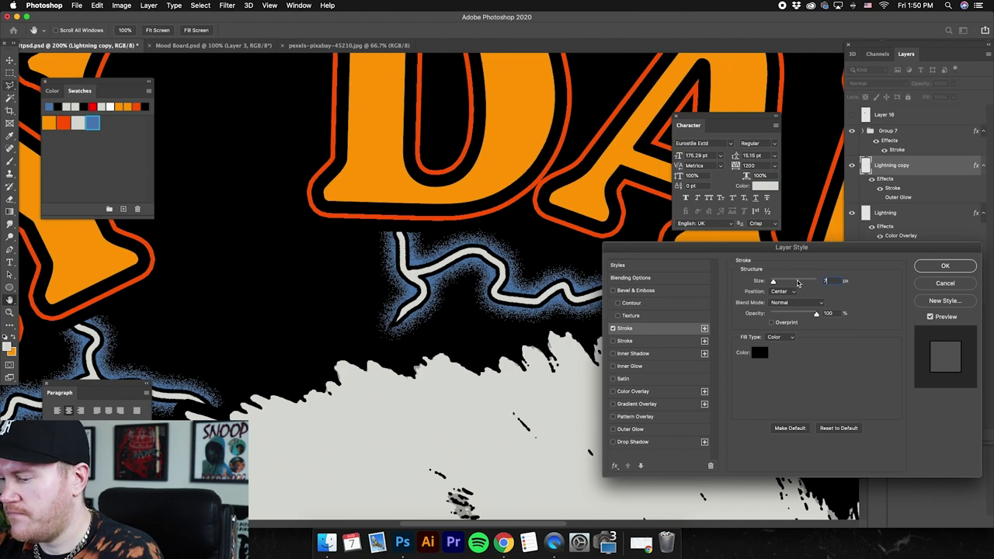
click(971, 269)
scroll(487, 263, down, 6)
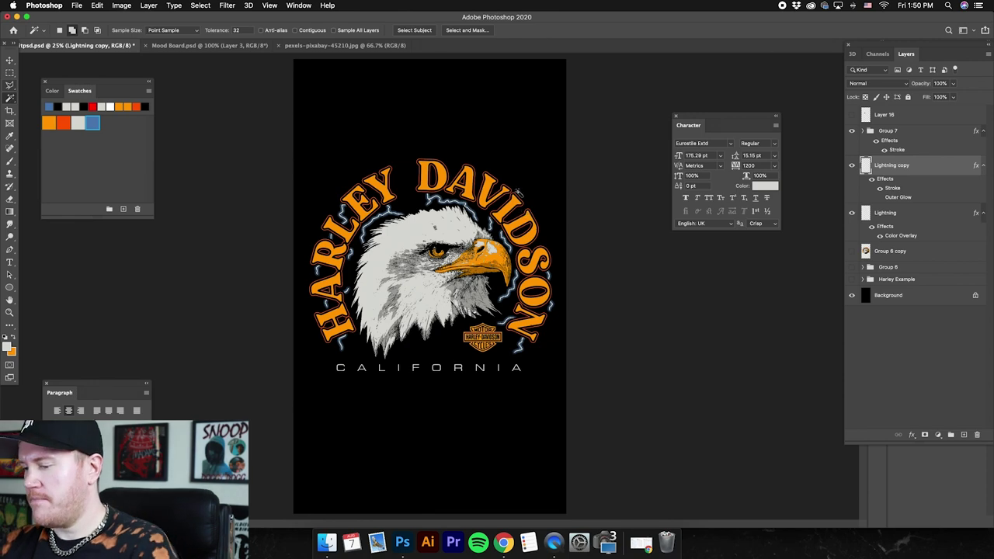
Step: Hide the Stroke effect on the Lightning copy layer
key(v)
scroll(519, 192, up, 5)
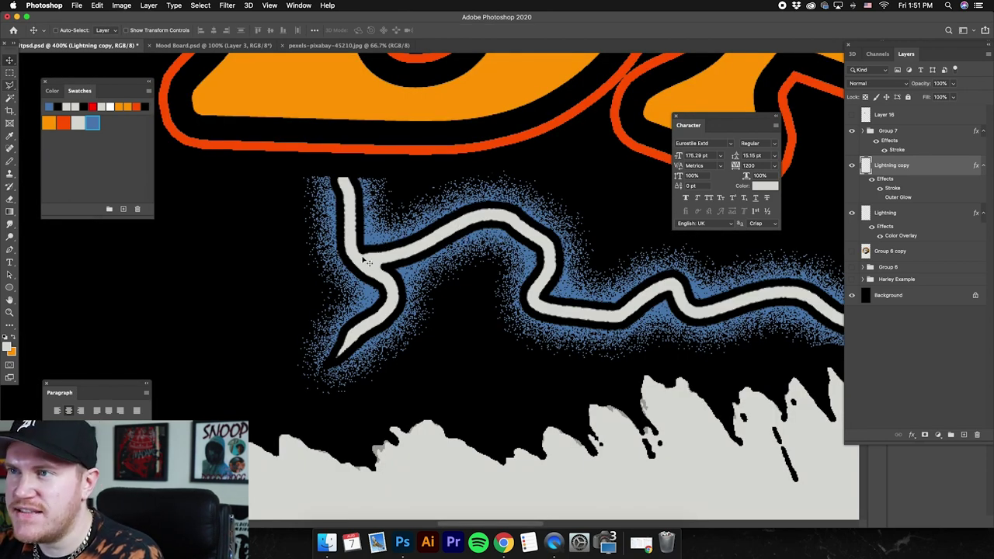
scroll(373, 289, up, 3)
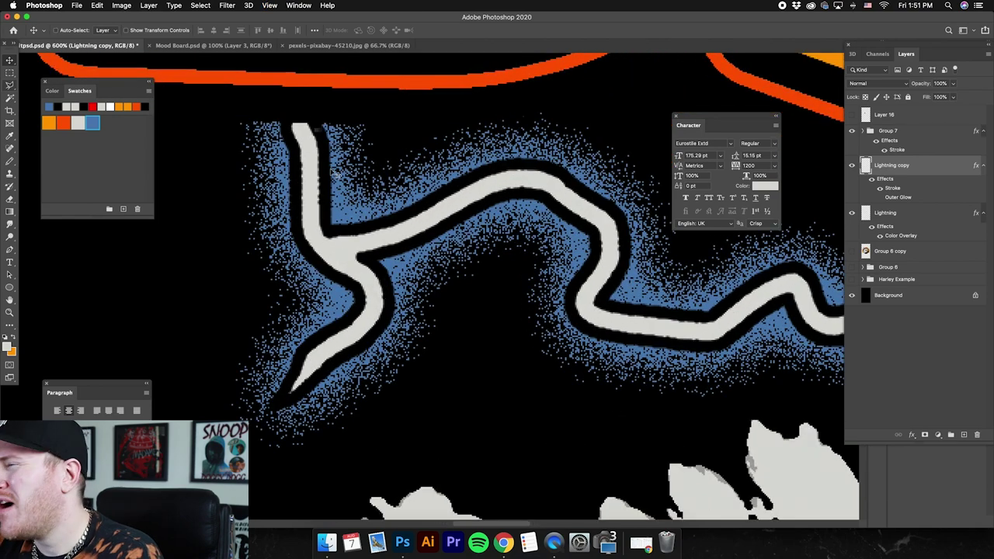
scroll(393, 238, down, 2)
scroll(392, 238, down, 1)
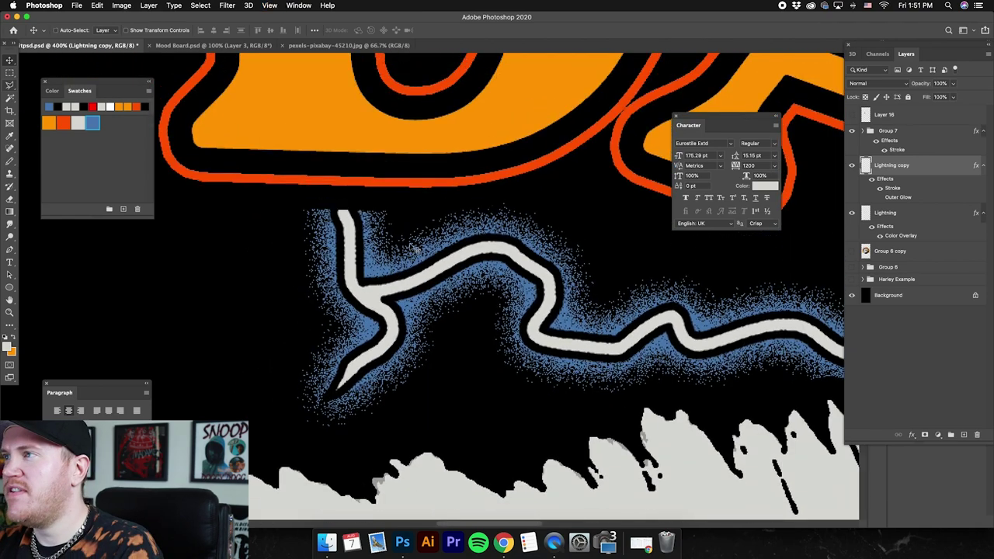
scroll(410, 255, up, 1)
click(880, 188)
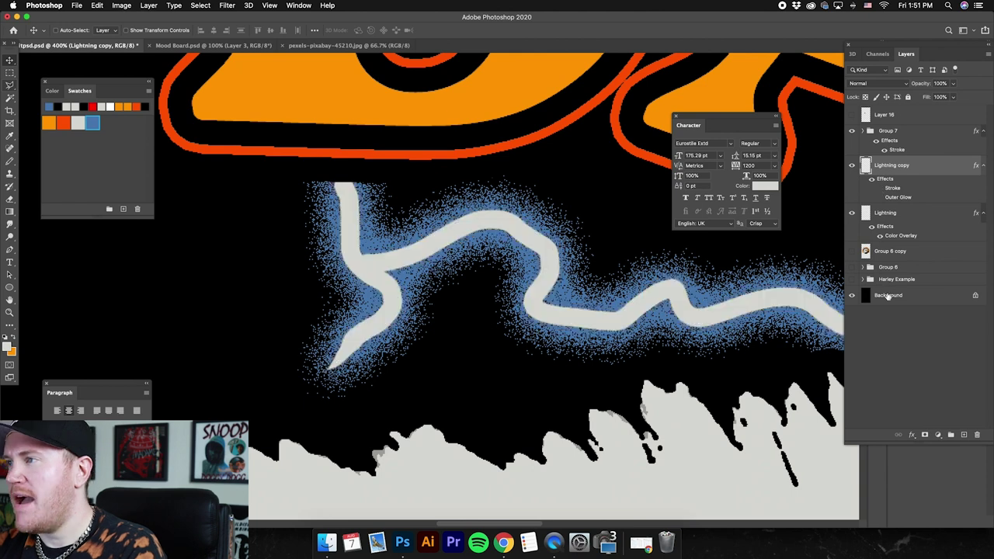
Step: Duplicate the Background, place it under Lightning copy, and merge the two layers
click(891, 299)
key(super+j)
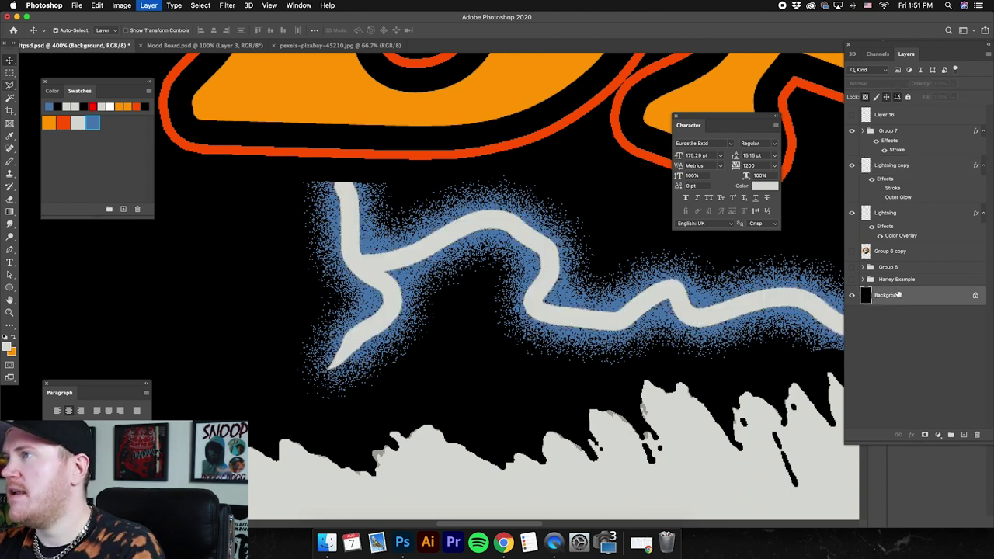
drag(906, 303, 898, 197)
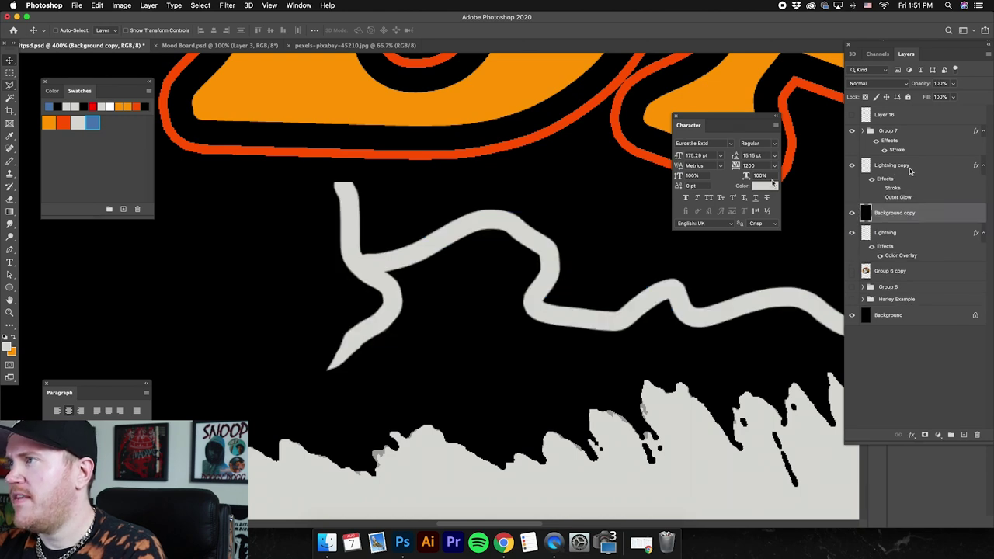
shift+click(916, 170)
right_click(917, 169)
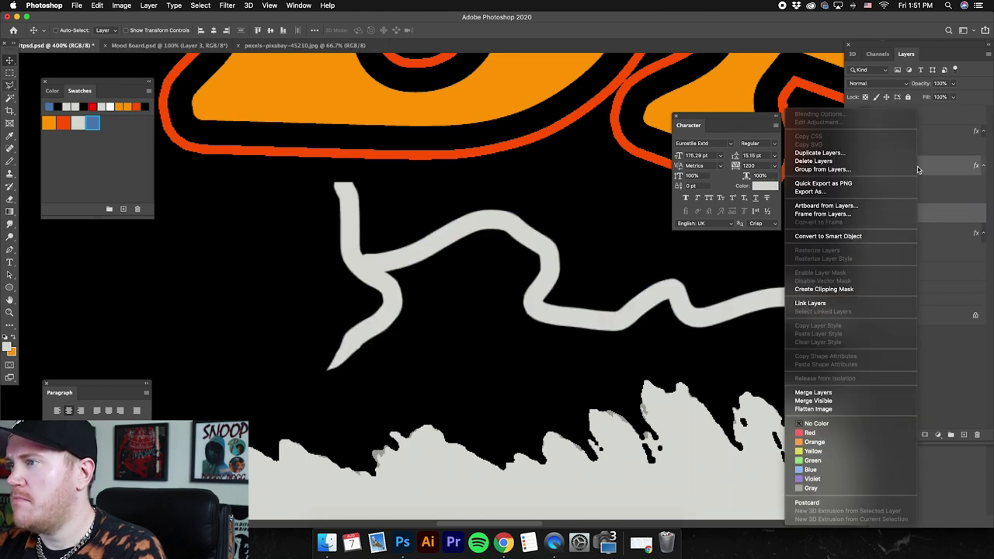
click(843, 393)
Step: Apply a Threshold of 177 and Magic Wand select the white lightning shape
click(122, 6)
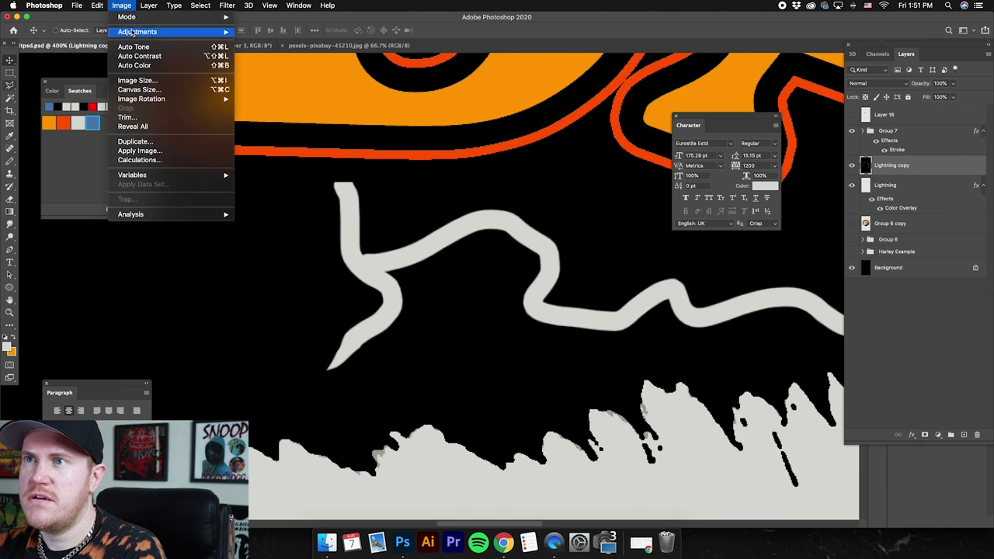
mouse_move(134, 32)
click(298, 163)
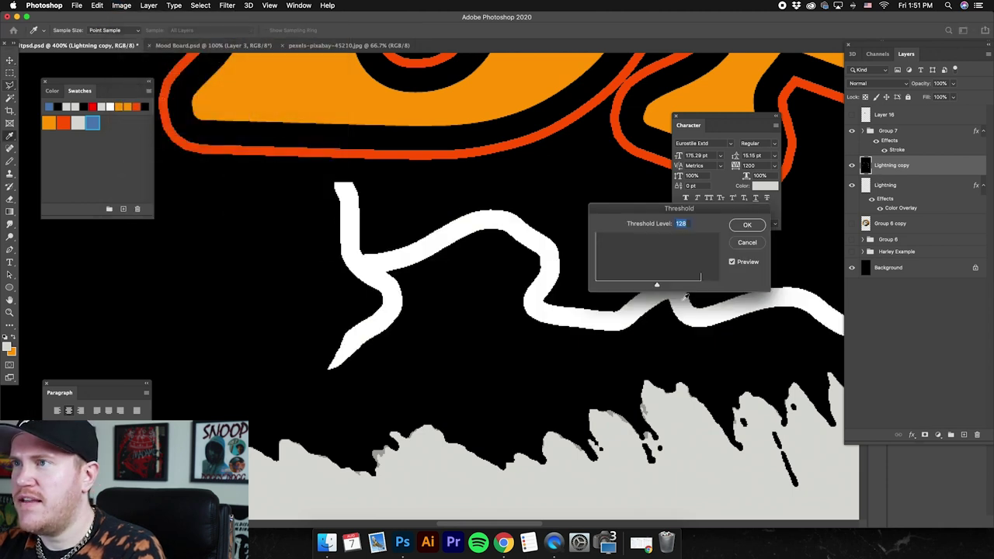
mouse_move(669, 287)
mouse_down()
mouse_move(642, 285)
mouse_move(682, 286)
mouse_up()
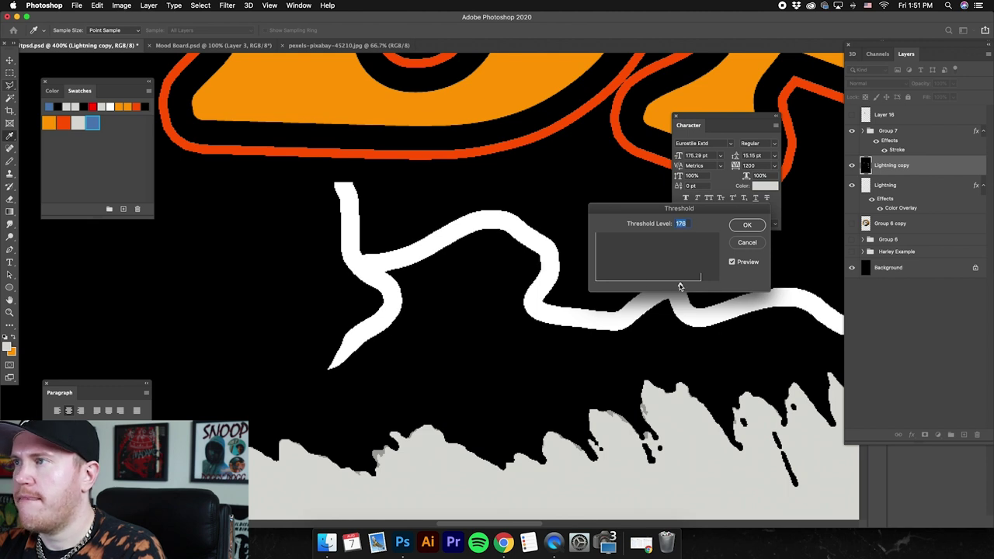
click(746, 226)
click(10, 98)
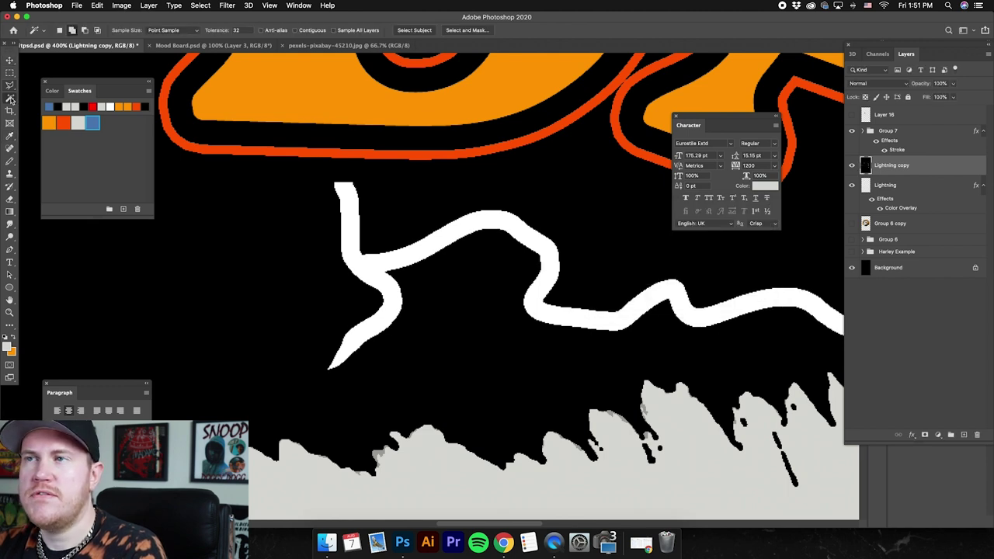
click(347, 197)
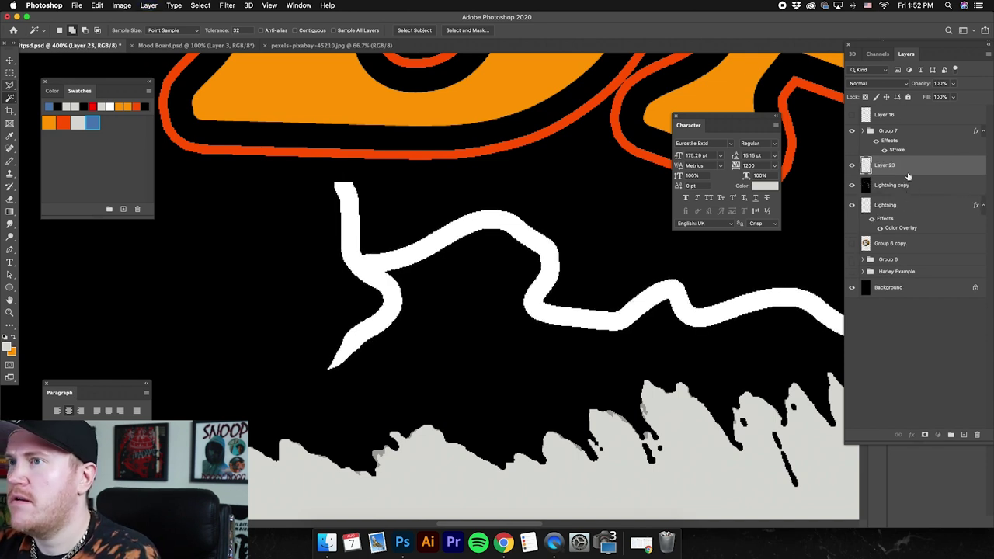
Step: Hide the merged copy and give Layer 23 a black 7 px centred stroke
click(911, 187)
click(913, 165)
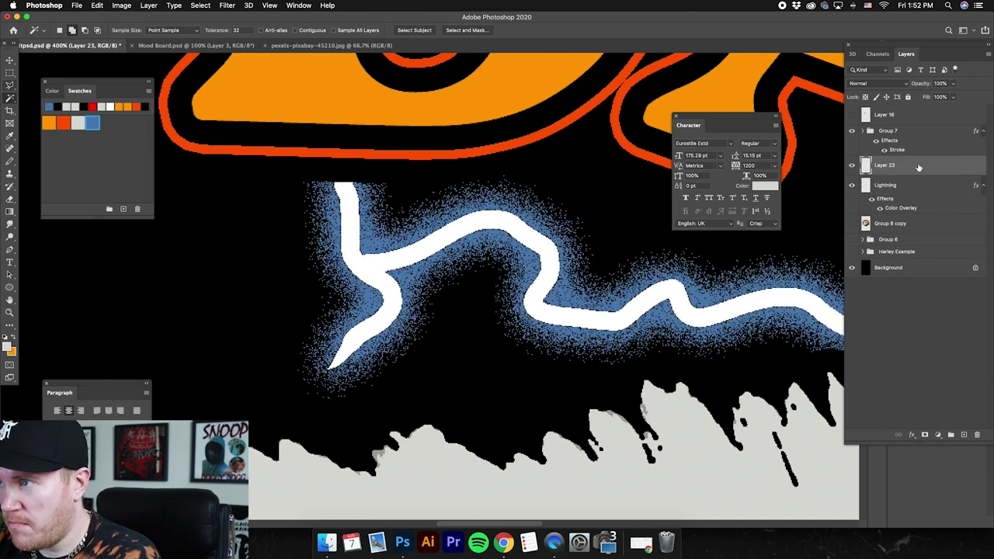
double_click(918, 167)
click(637, 329)
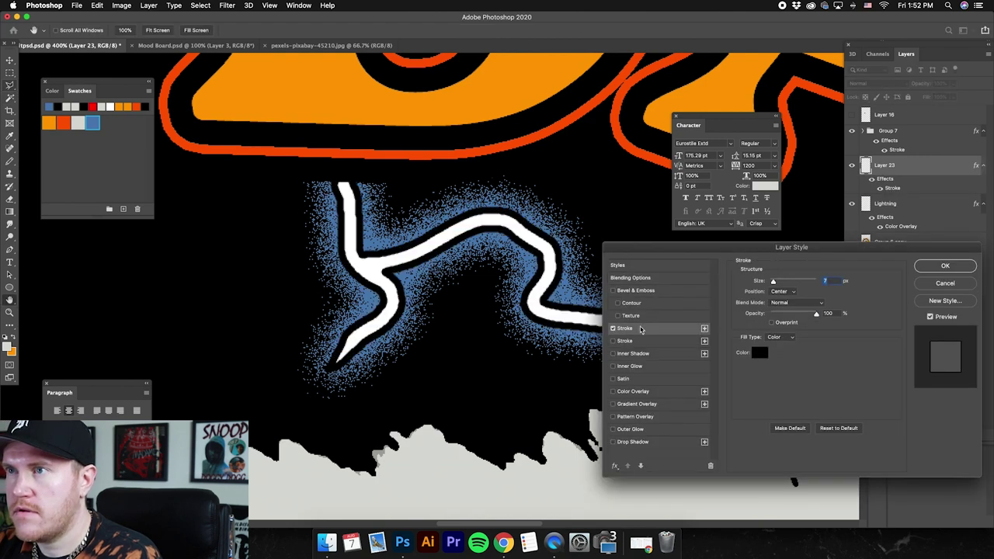
key(super+equal)
key(super+equal)
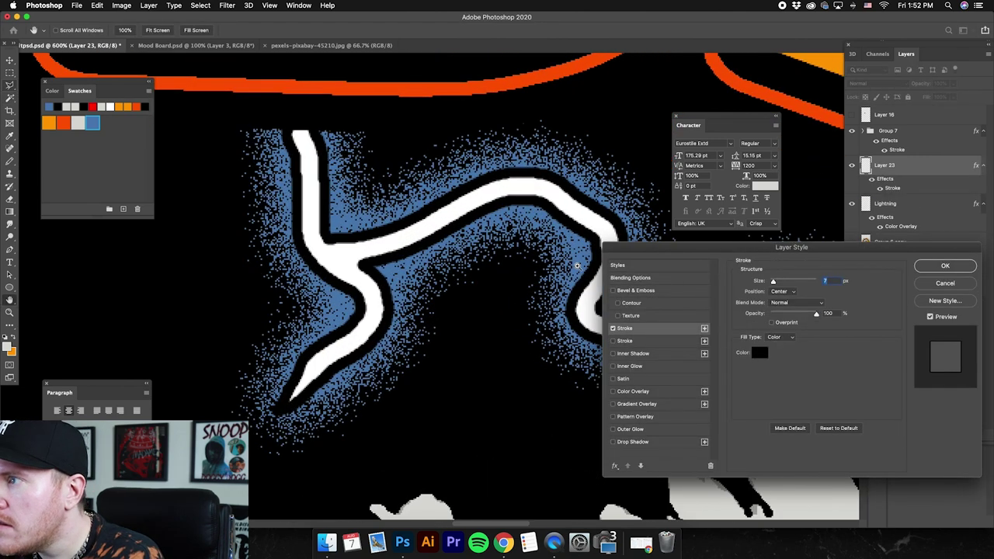
click(783, 291)
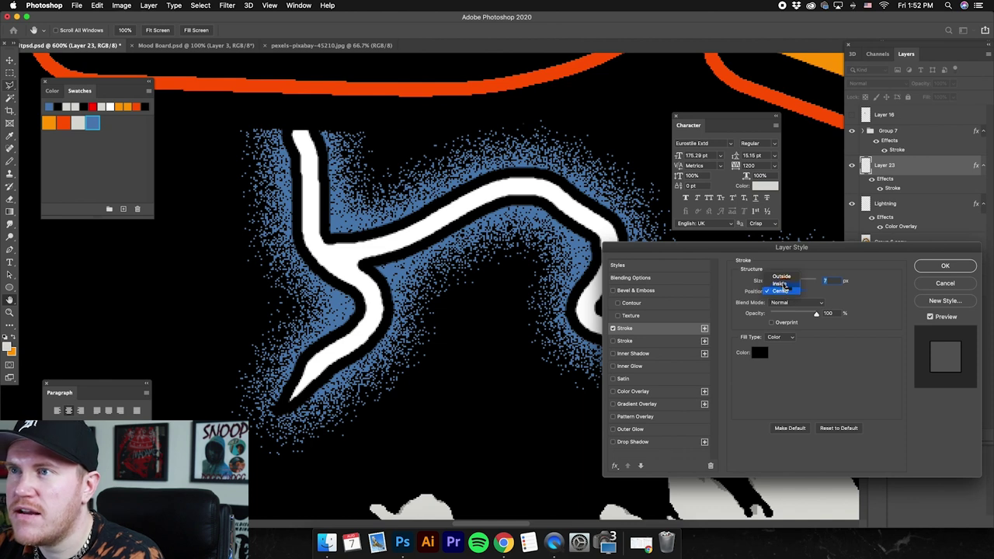
click(781, 282)
click(783, 291)
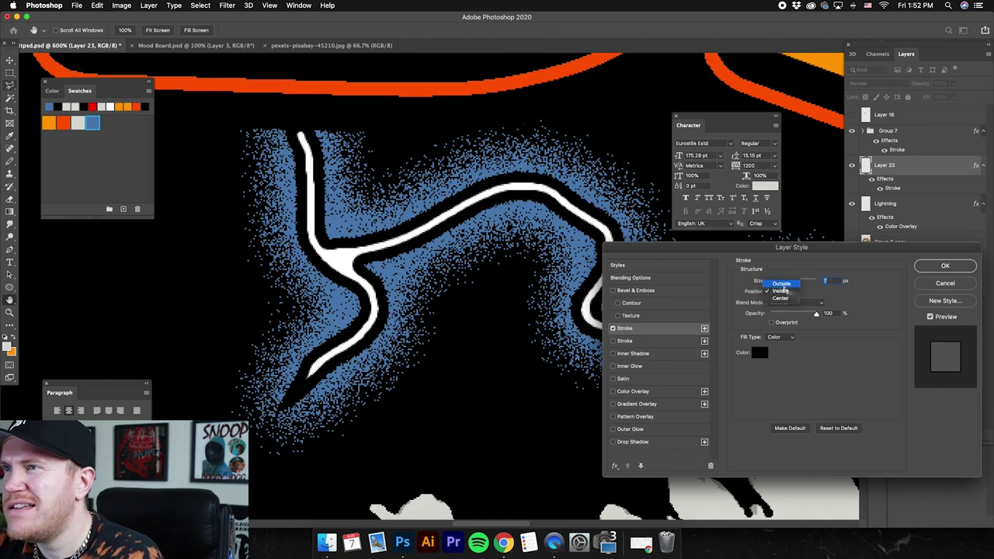
click(781, 302)
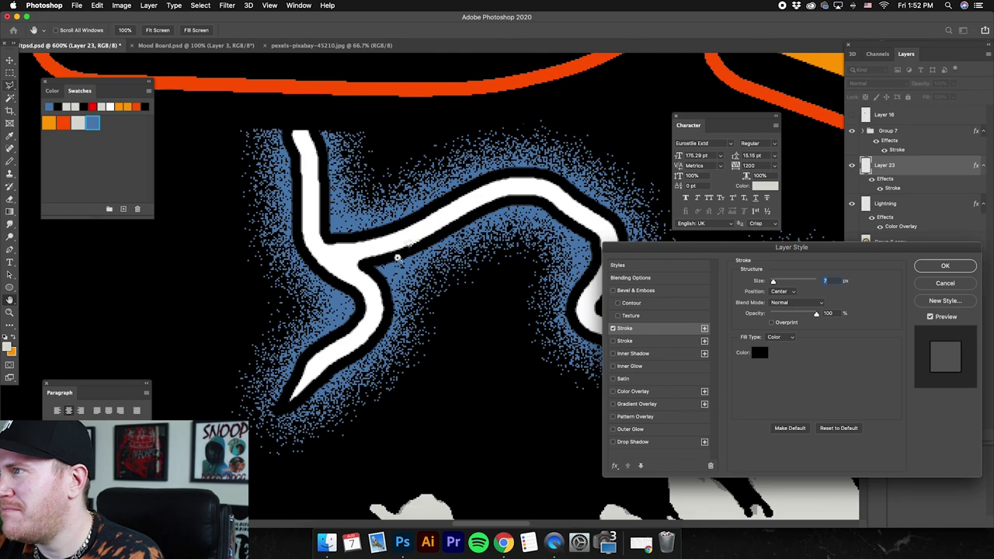
key(super+minus)
key(super+minus)
key(Return)
Step: Zoom out to 25% to see the whole page and select the Move tool
key(super+minus)
key(super+minus)
key(super+minus)
key(super+minus)
key(super+minus)
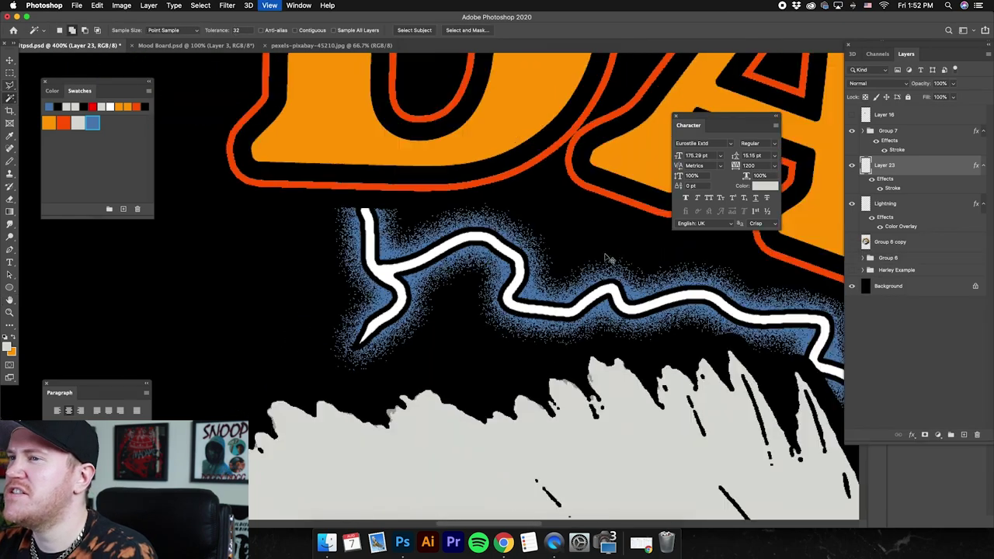
key(super+minus)
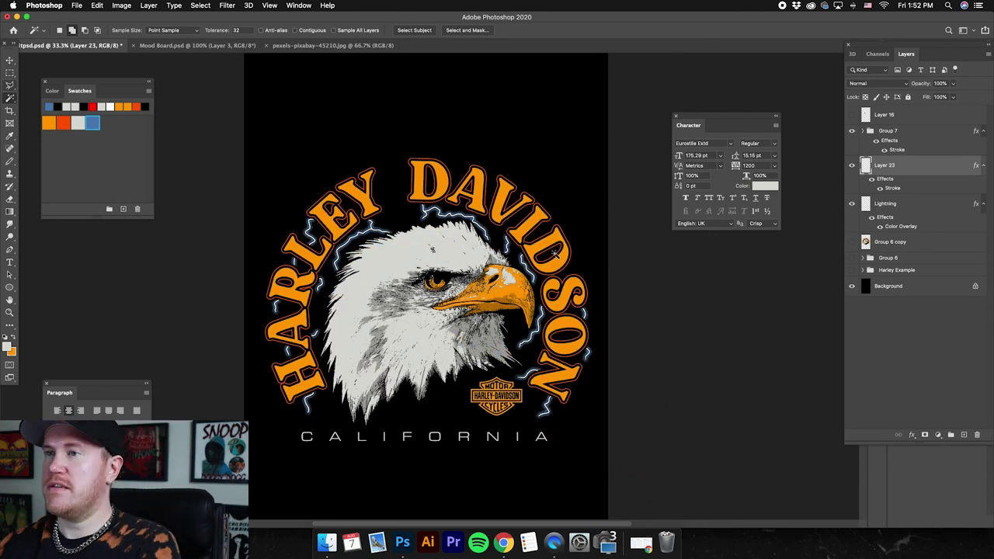
scroll(556, 255, down, 1)
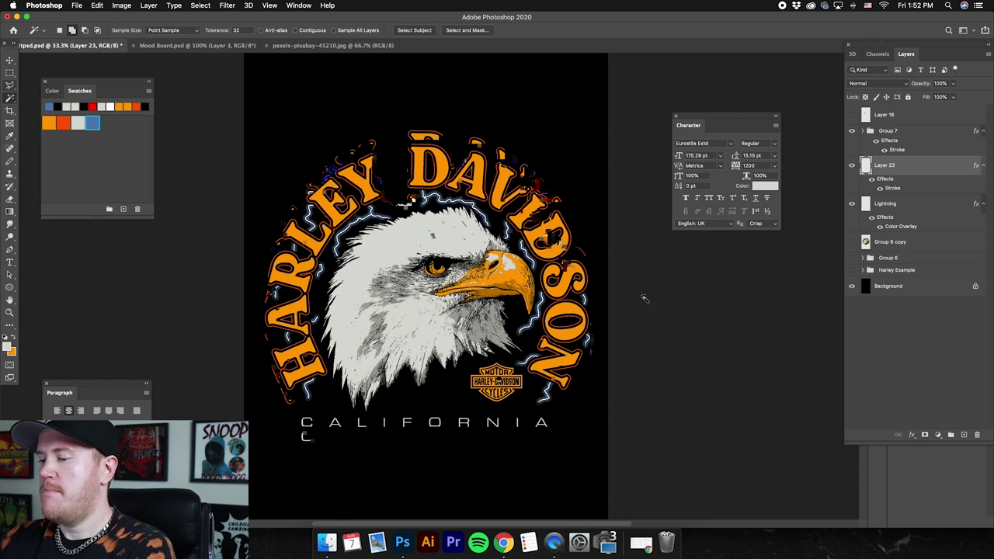
scroll(547, 276, down, 1)
key(super+minus)
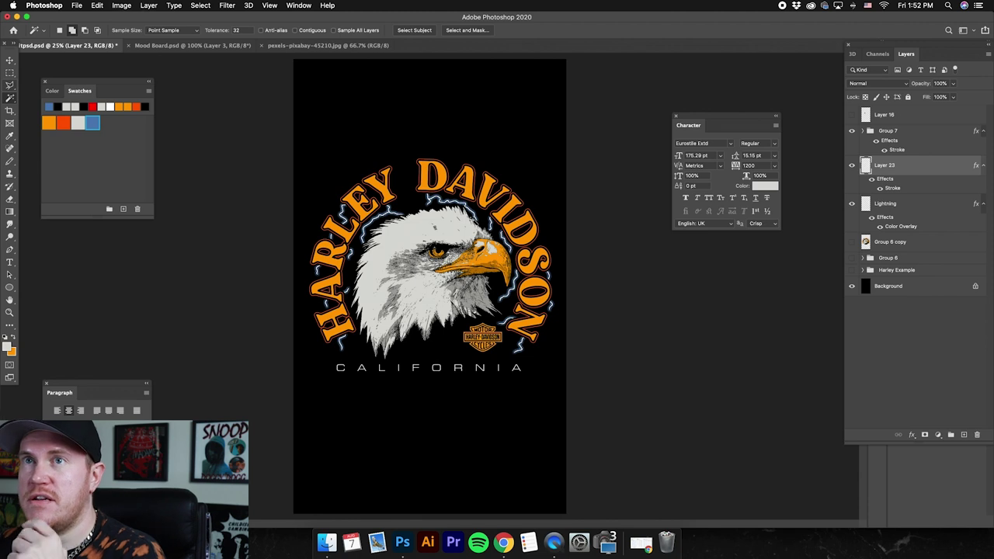
click(10, 60)
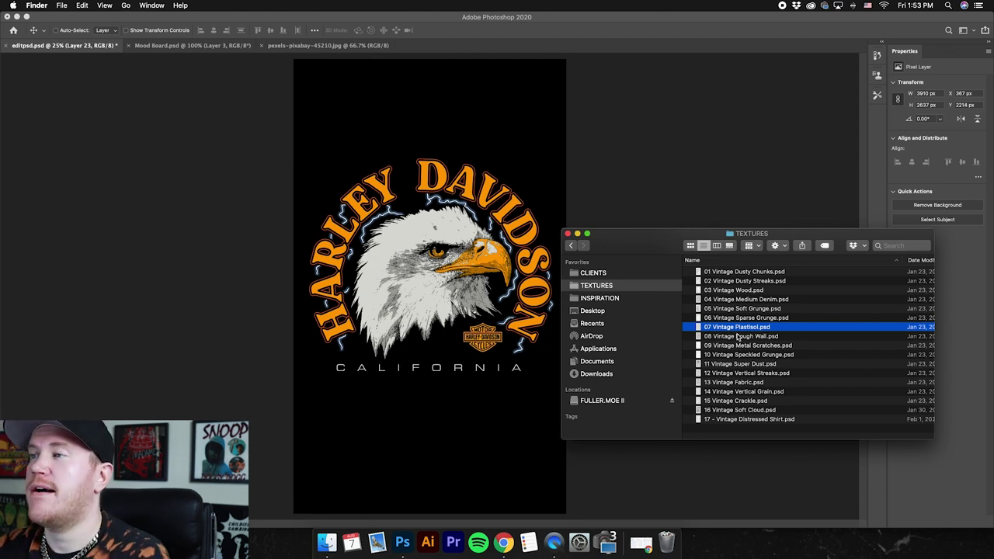
Step: Open 07 Vintage Plastisol.psd from the Finder TEXTURES window in Photoshop
drag(619, 236, 619, 238)
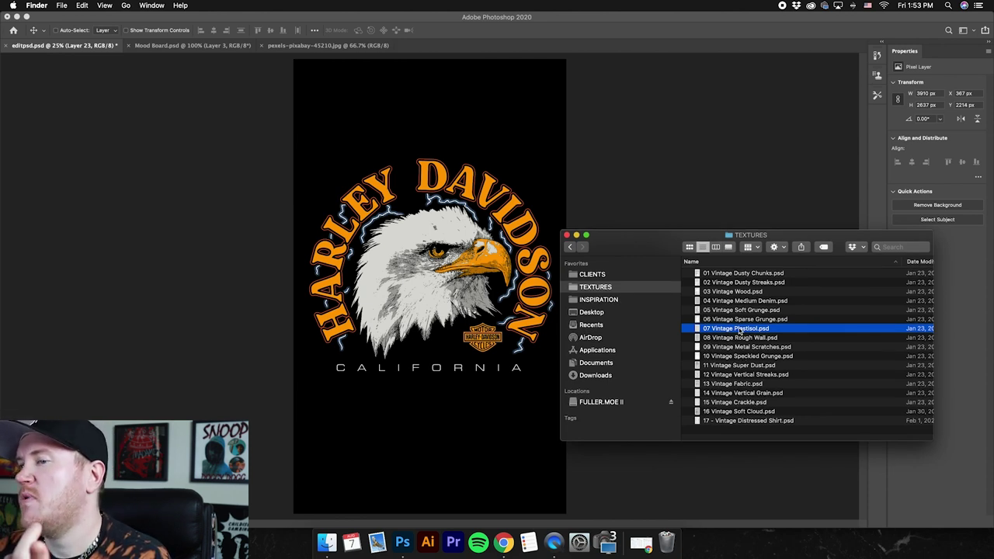
drag(740, 332, 402, 542)
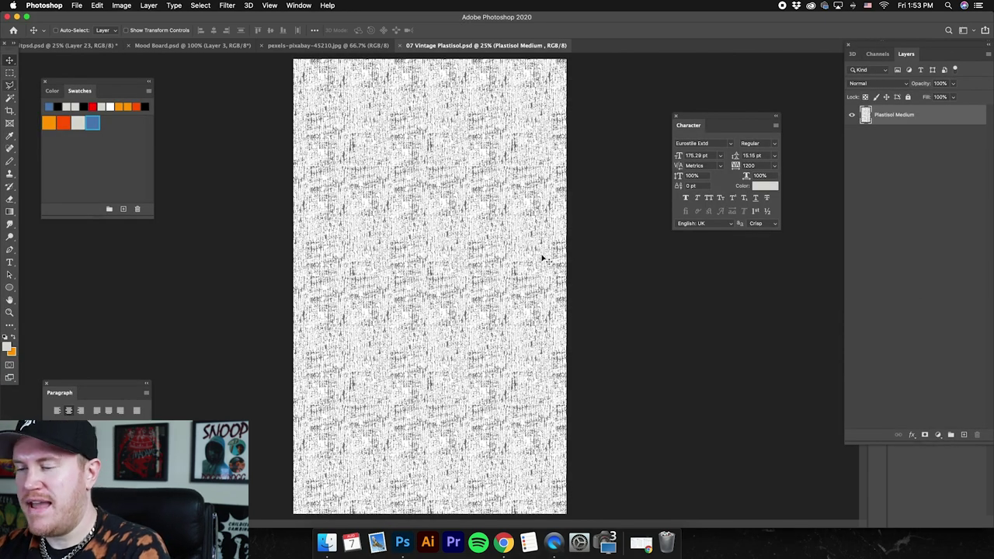
Step: Select the whole texture, then group Layer 16 through Group 6 into Group 8
key(super+a)
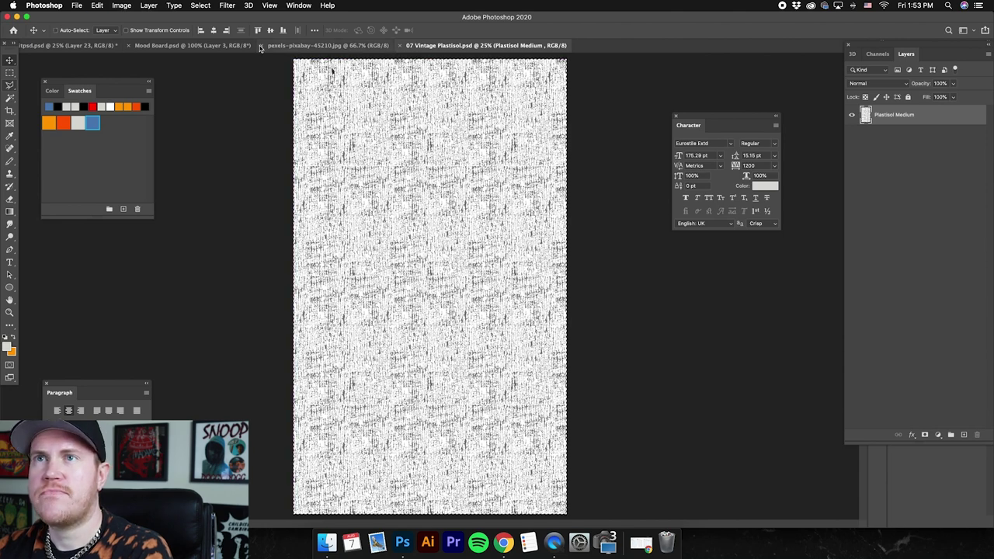
click(48, 48)
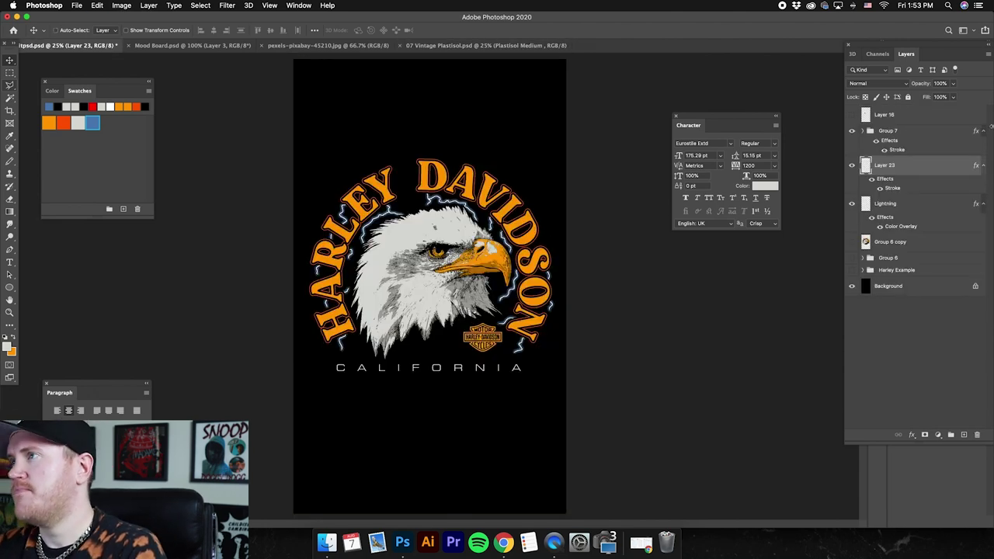
click(901, 115)
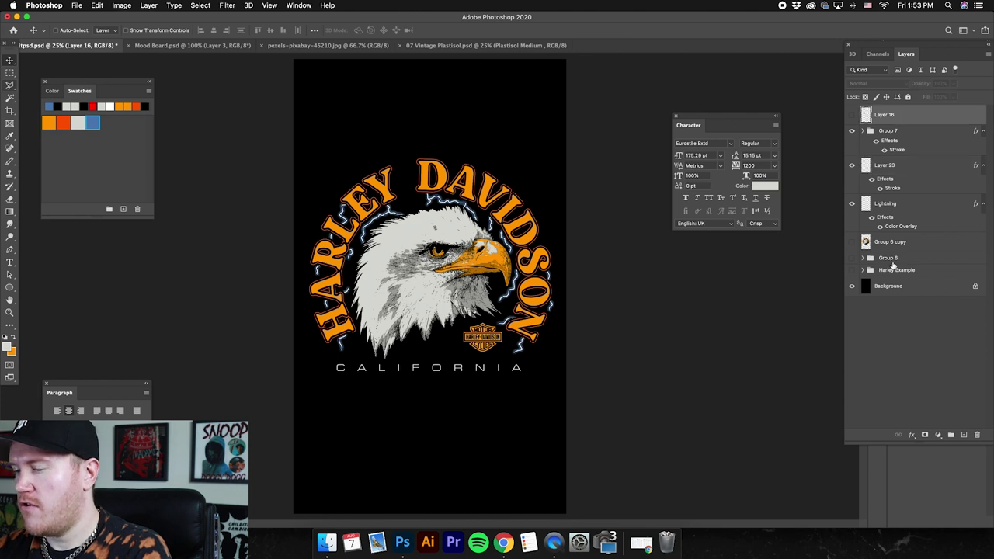
shift+click(893, 259)
key(super+g)
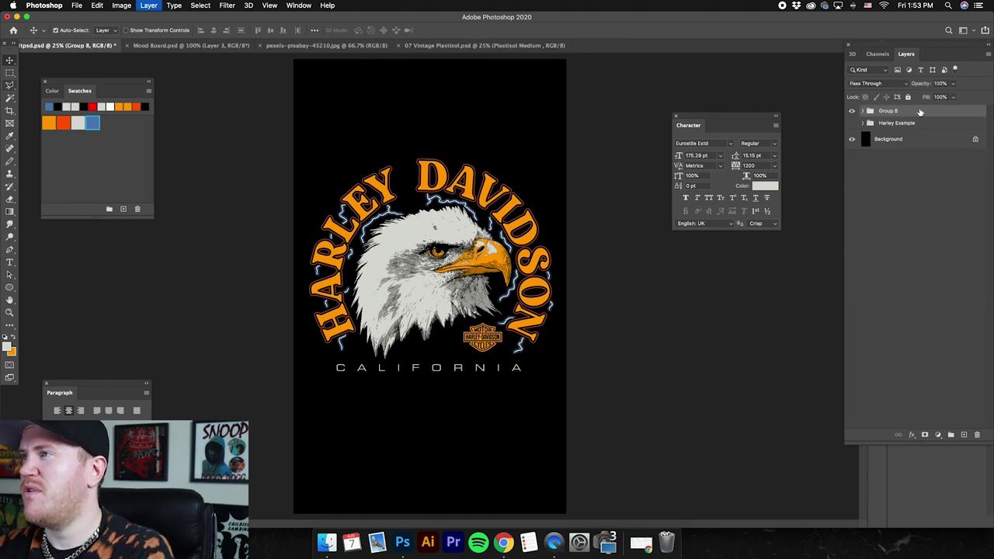
Step: Check Group 8's contents and add a layer mask to it
click(865, 111)
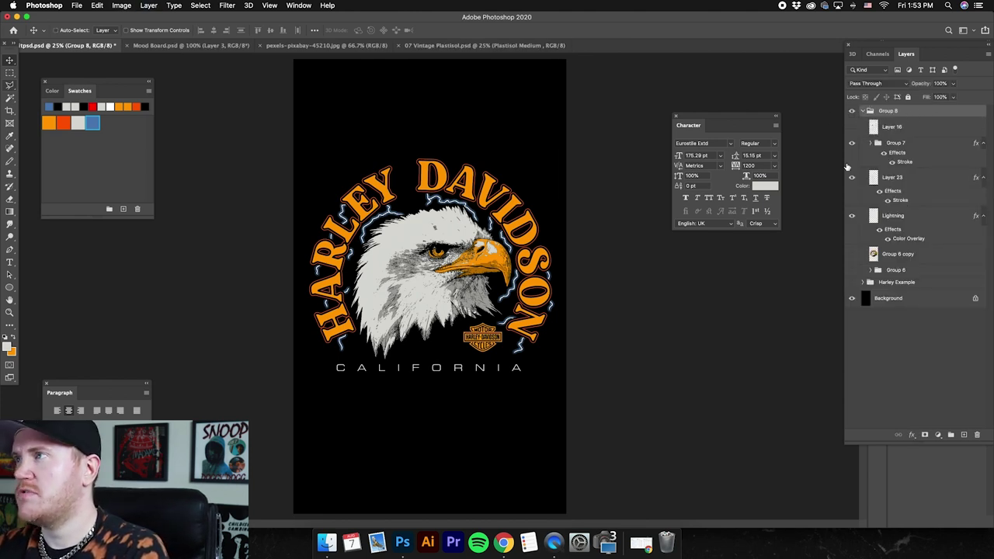
click(864, 112)
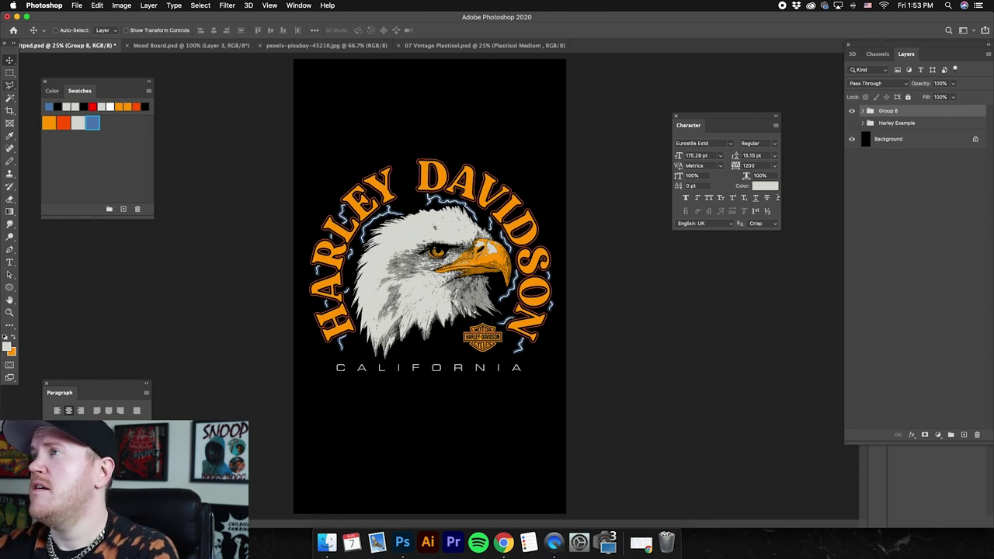
click(925, 436)
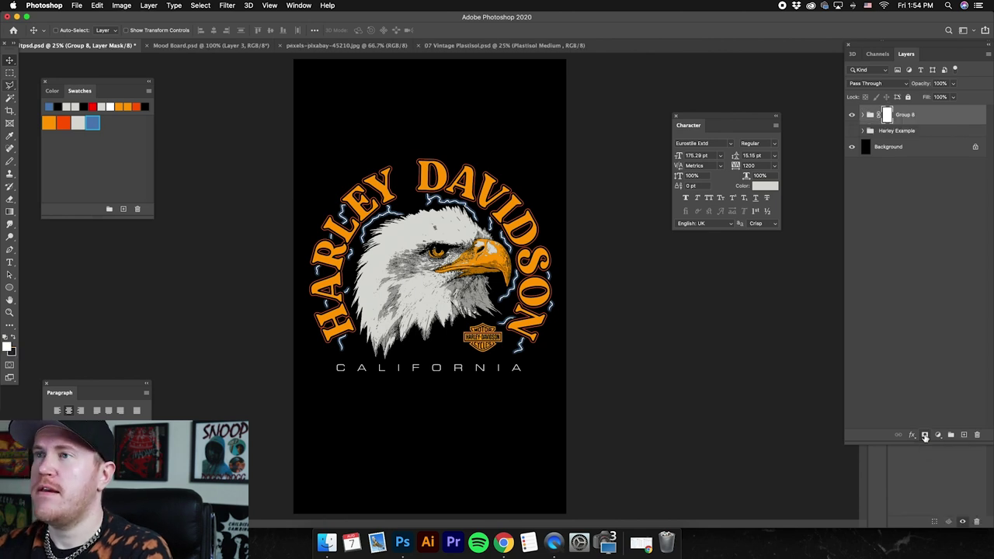
Step: Paste the 07 Vintage Plastisol grunge texture into Group 8's layer mask
alt+click(888, 115)
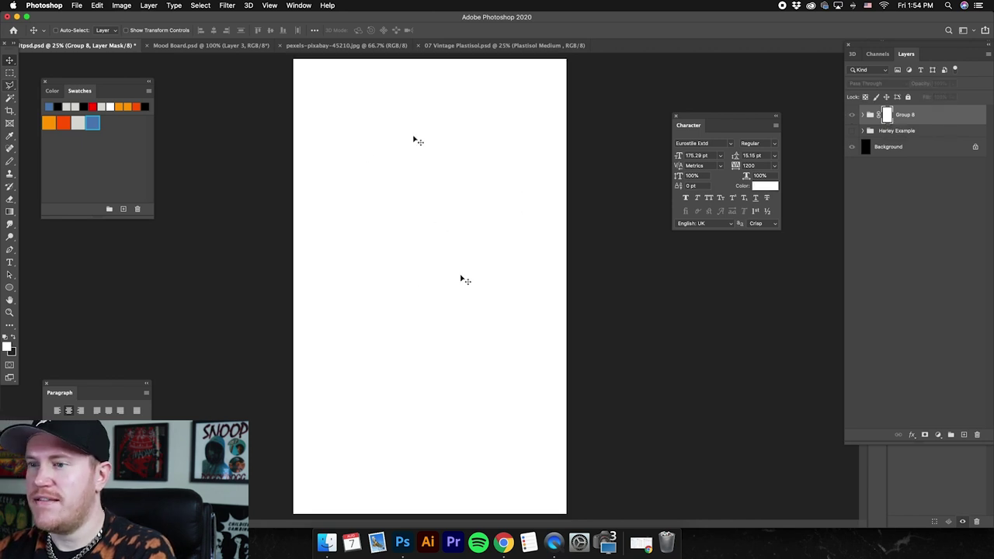
key(super)
key(super+v)
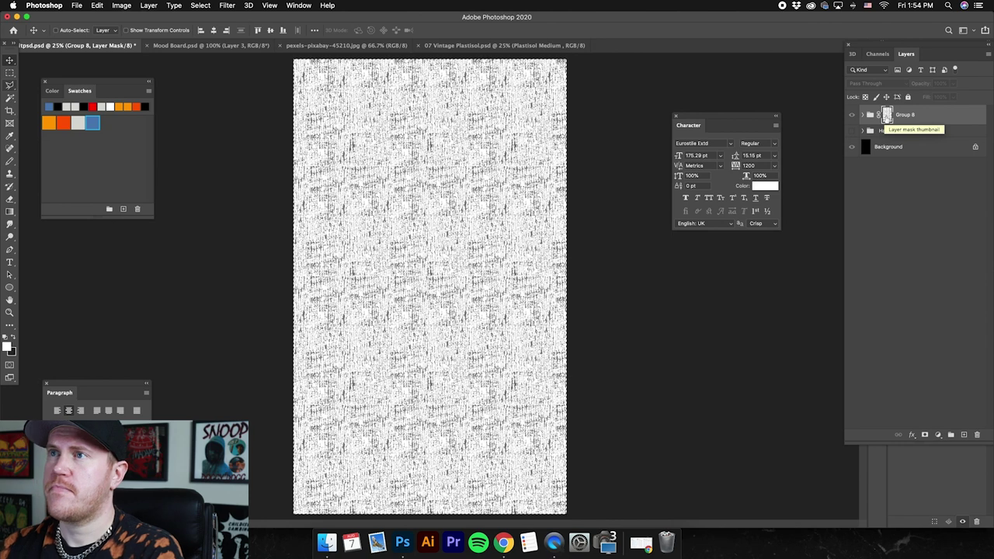
alt+click(887, 115)
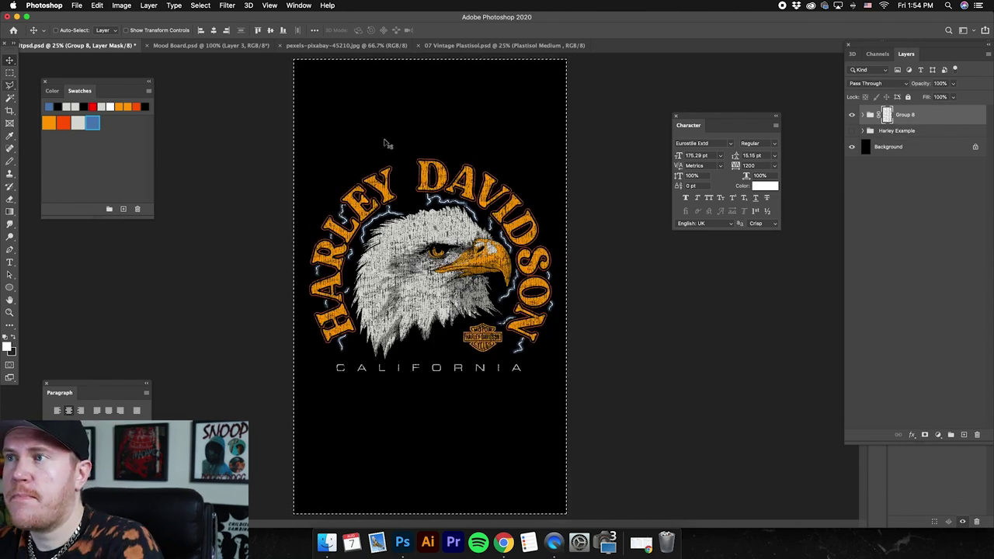
click(10, 72)
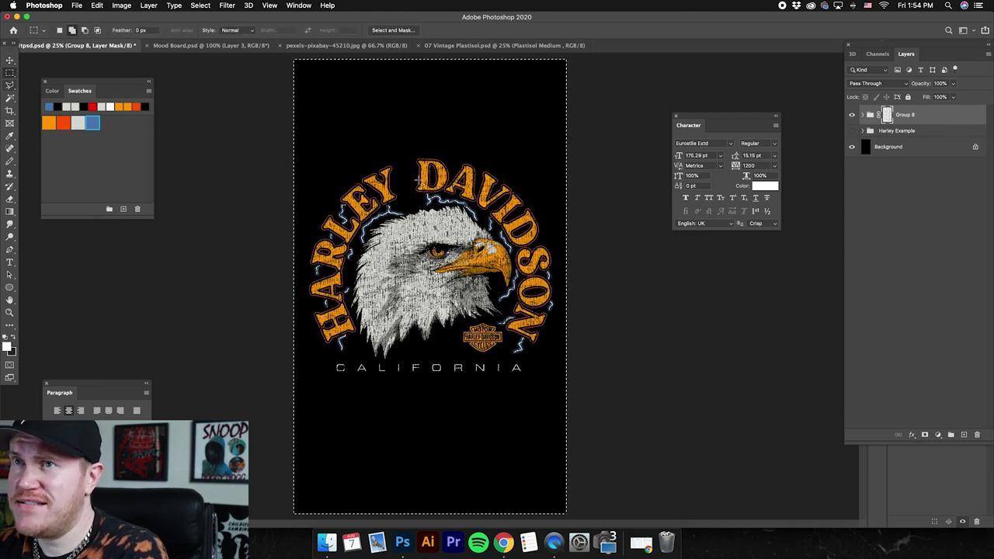
Step: Apply legacy Brightness/Contrast of 42 brightness and 25 contrast to the mask, then deselect
click(121, 5)
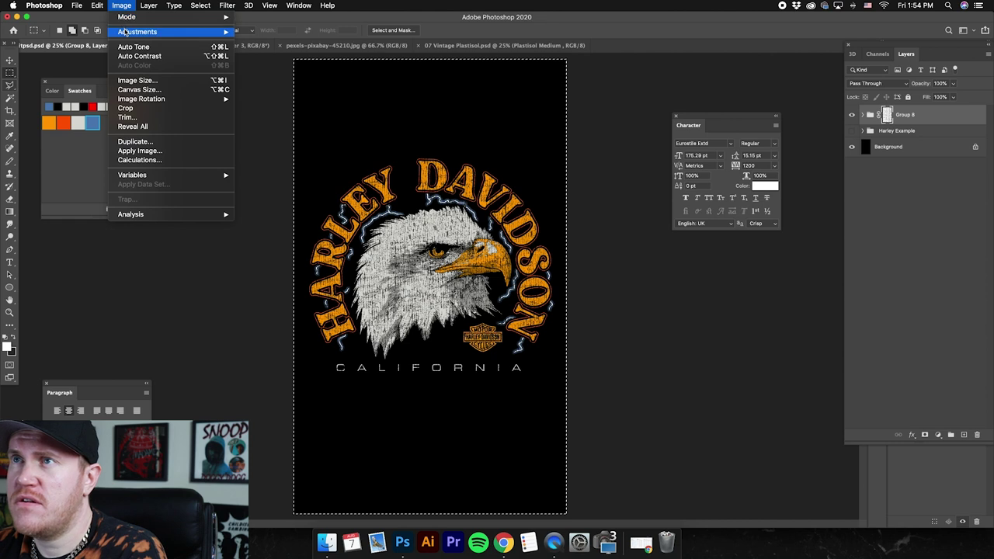
mouse_move(130, 33)
click(278, 32)
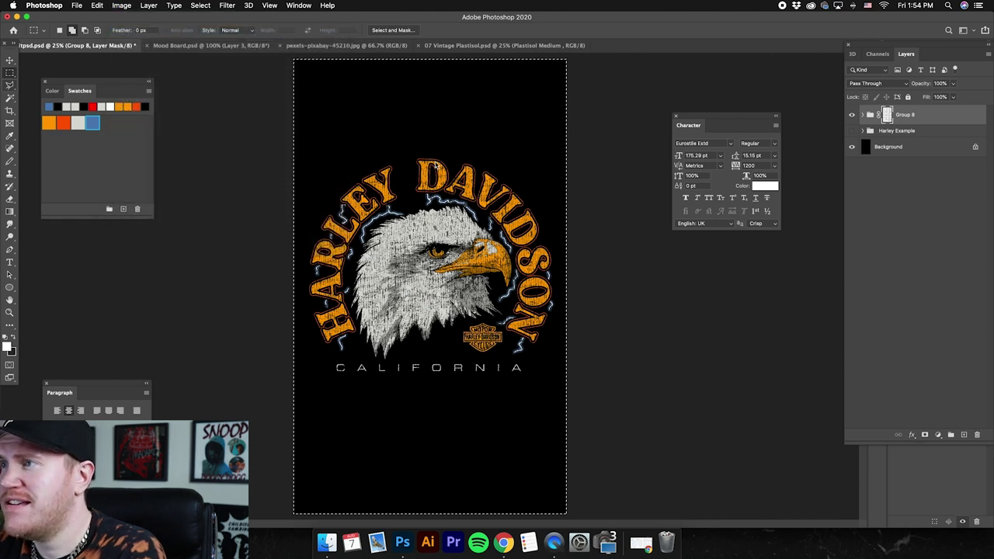
drag(612, 243, 699, 285)
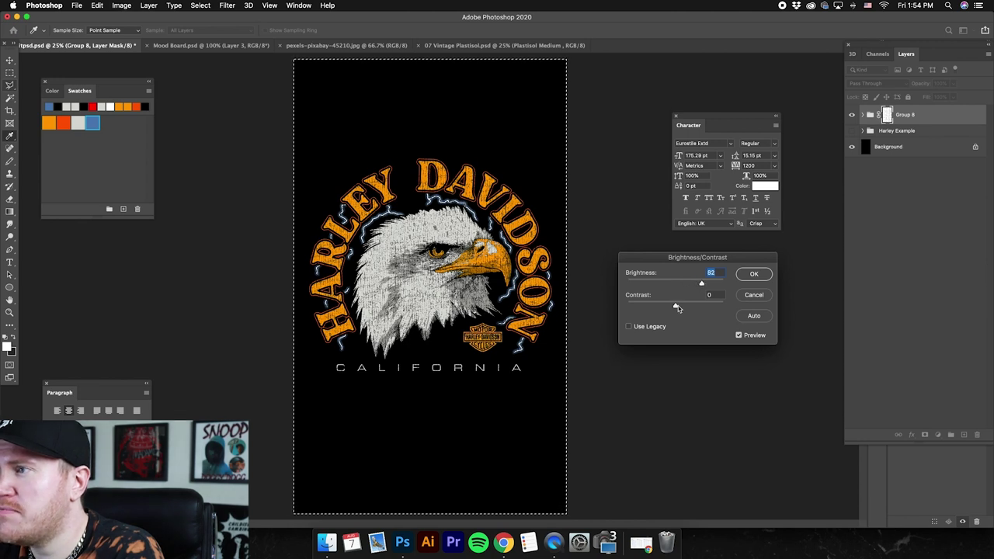
click(675, 307)
click(630, 326)
click(683, 286)
drag(683, 285, 688, 307)
click(755, 277)
key(m)
right_click(455, 199)
click(526, 200)
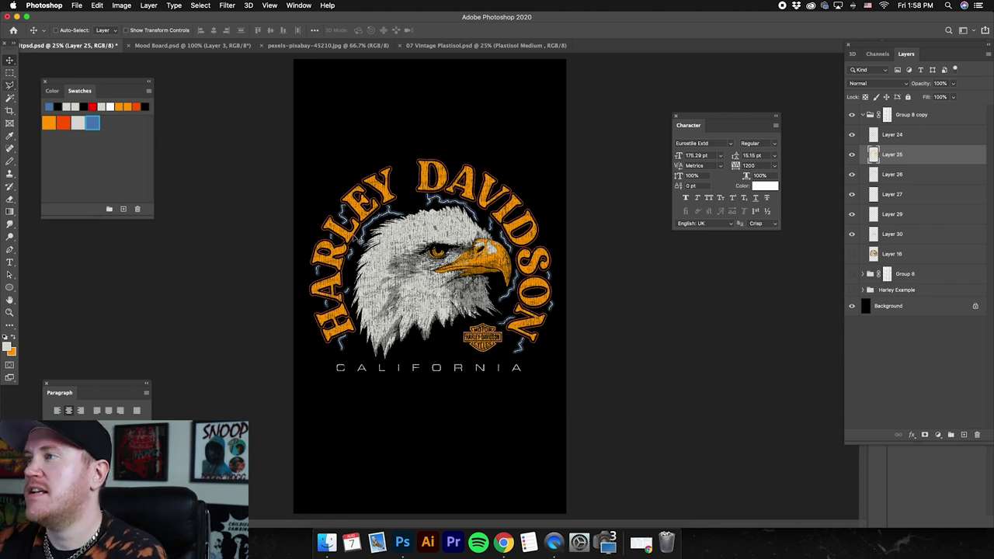
Step: Zoom in and toggle Layer 25's visibility to compare the lettering
key(super+plus)
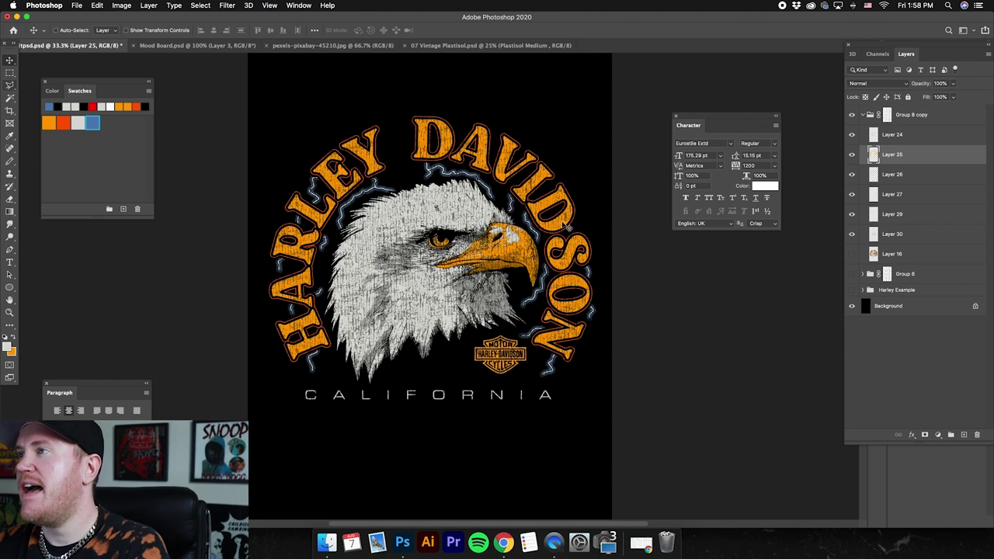
click(852, 157)
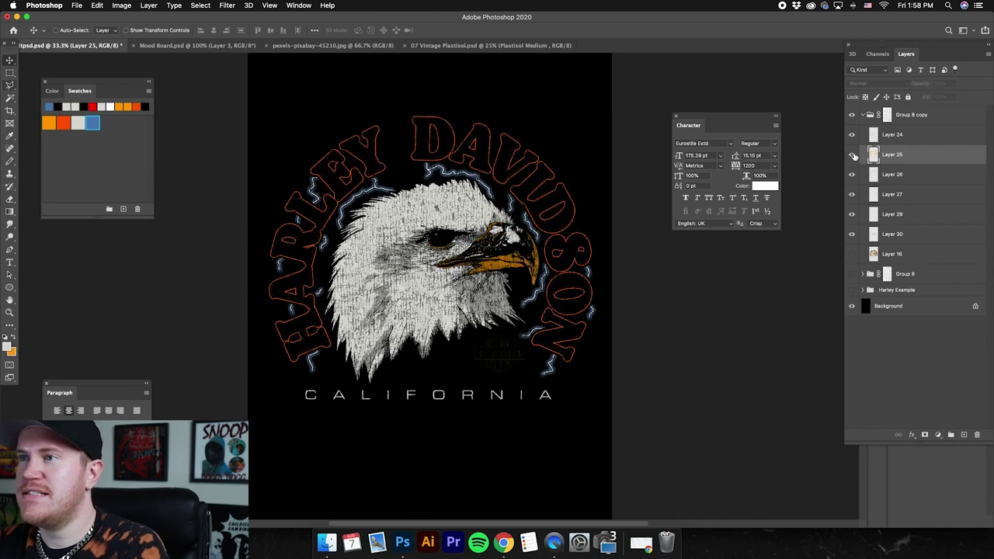
click(853, 157)
click(852, 157)
click(852, 157)
click(852, 157)
click(853, 157)
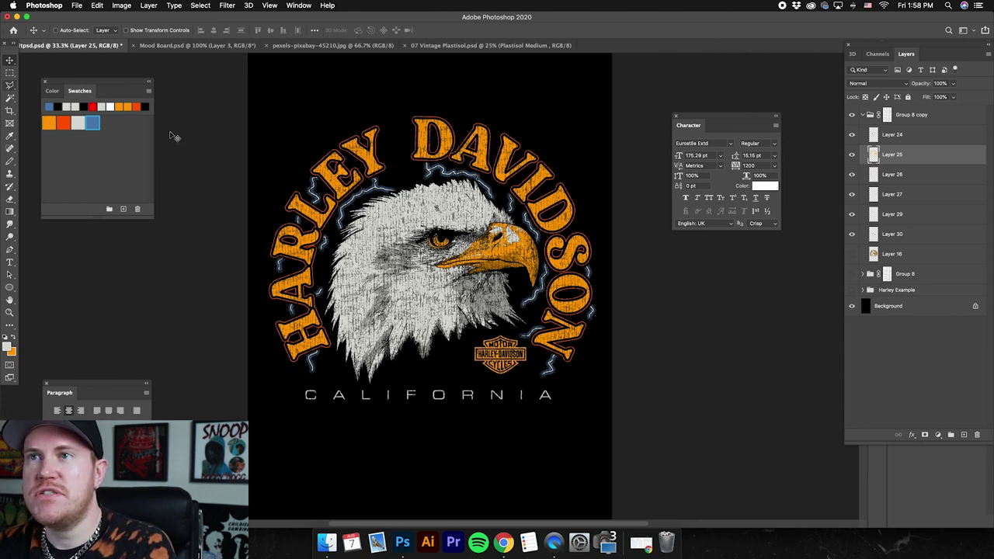
Step: Magic Wand select the orange HARLEY lettering and move it onto new Layer 31
click(9, 97)
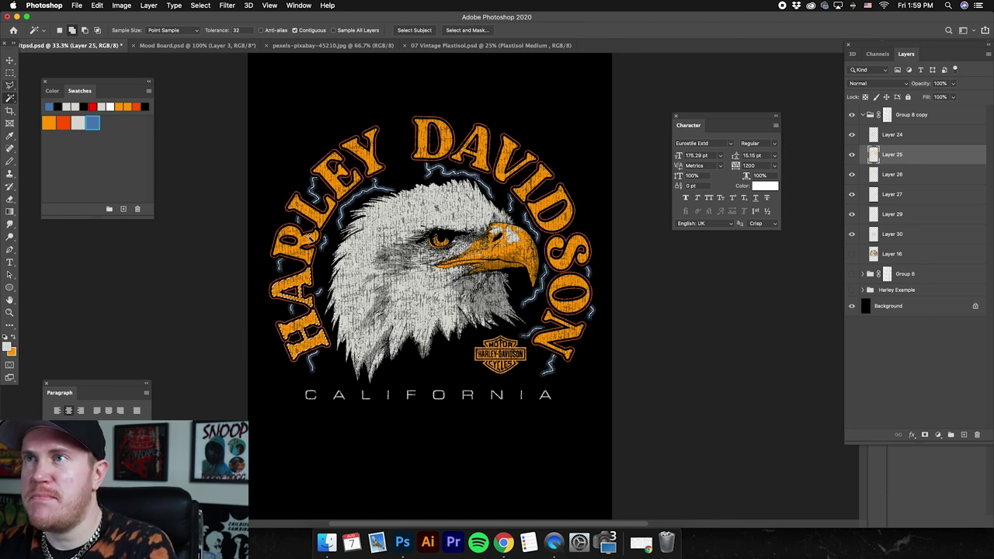
click(321, 203)
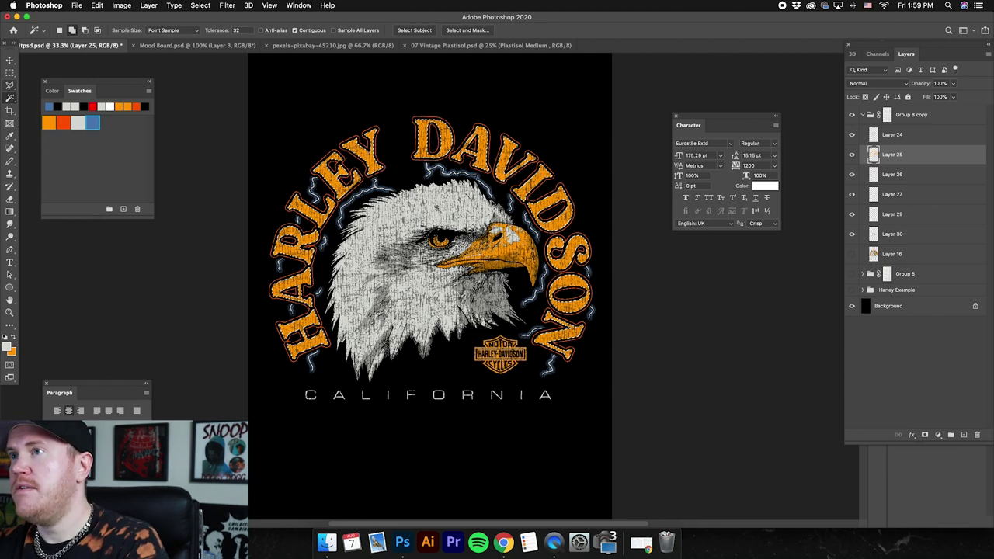
key(super+shift+j)
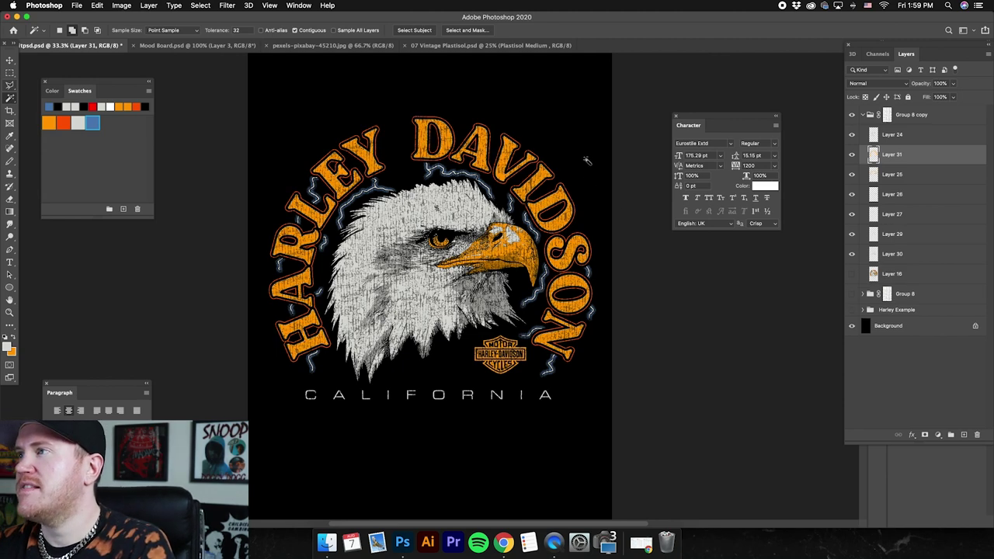
Step: Toggle Layer 25 and Layer 31 visibility to check the new lettering layer
click(853, 155)
click(852, 155)
click(853, 156)
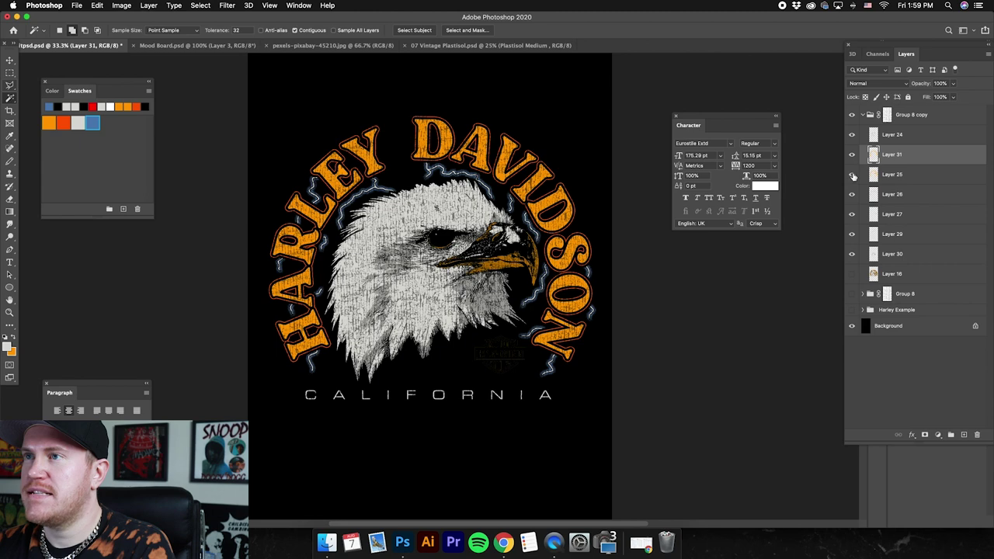
click(852, 175)
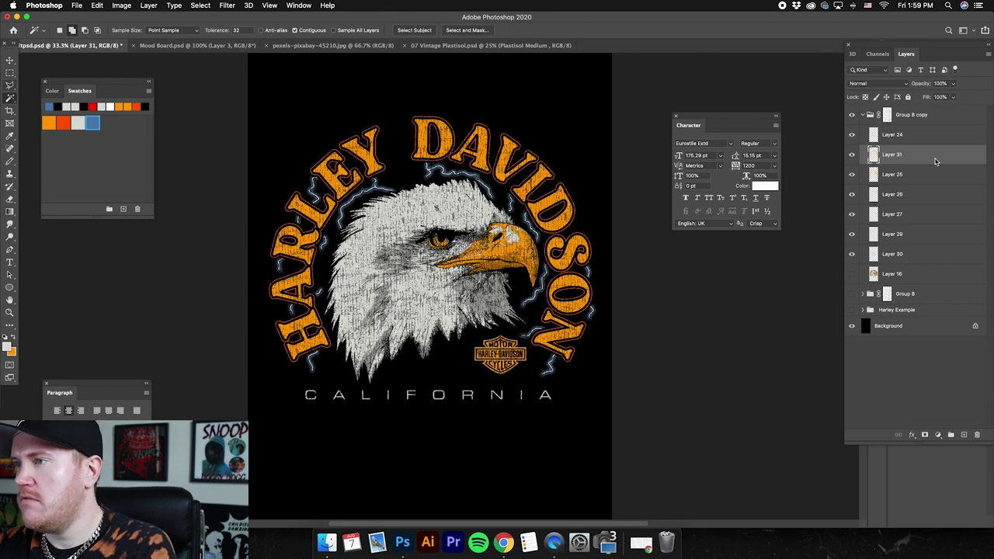
Step: Enable a Color Overlay on Layer 31, first sampling the blue swatch
double_click(936, 161)
click(649, 392)
click(834, 283)
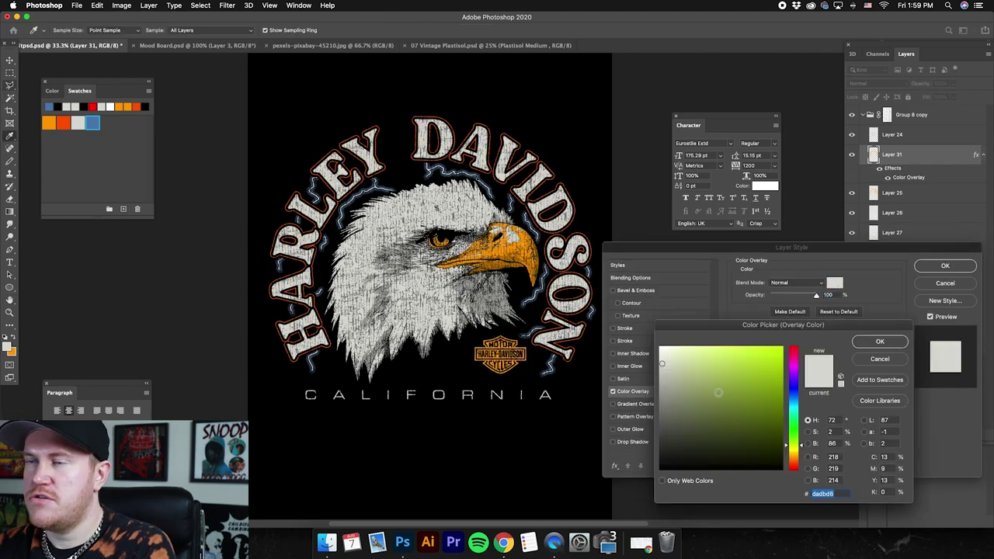
click(743, 372)
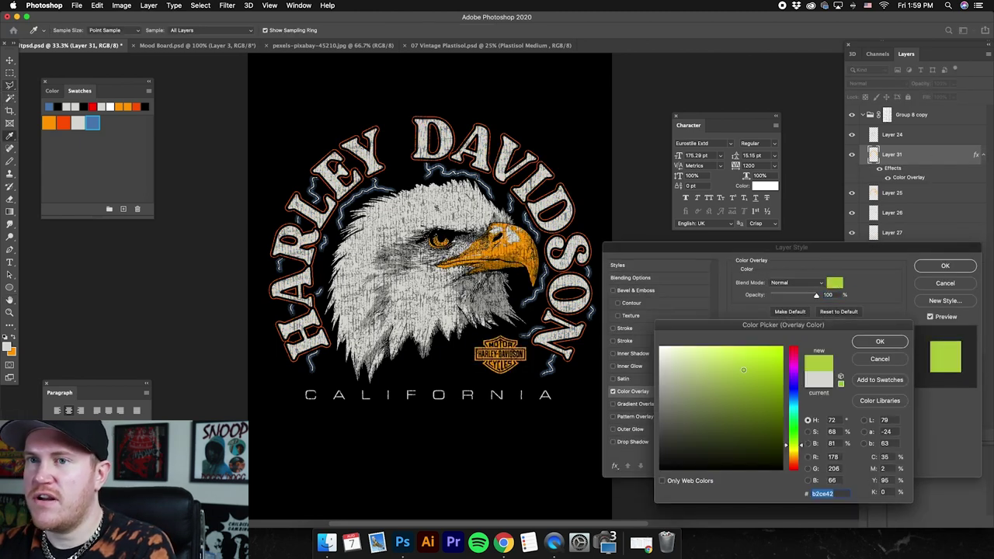
click(94, 122)
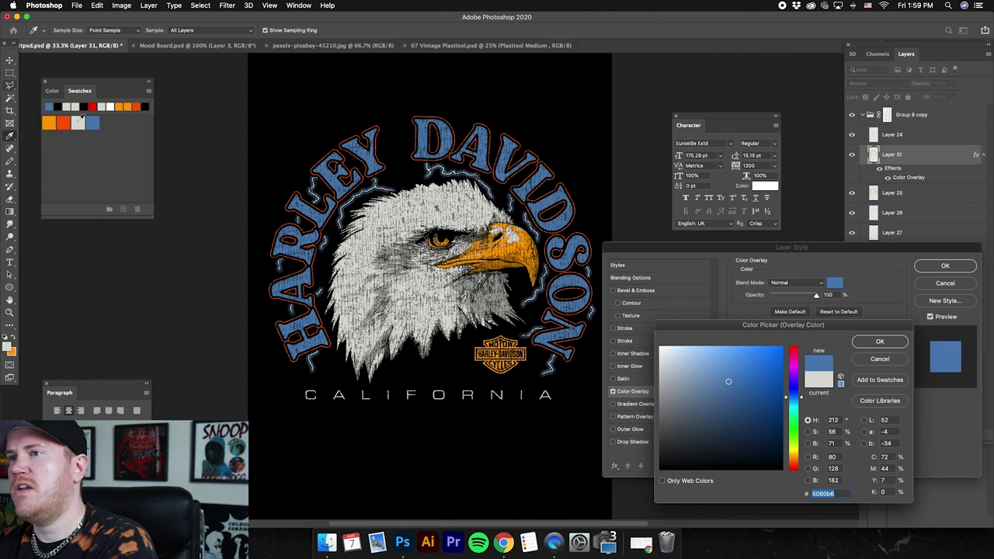
Step: Compare orange and blue swatches, settle on orange #ff9e00, and apply the overlay
key(super+minus)
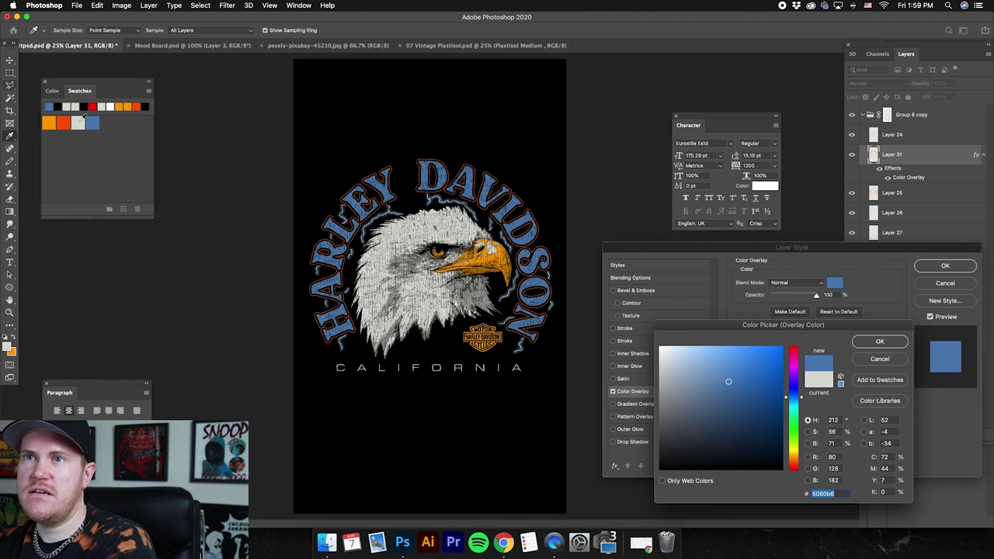
click(64, 120)
click(94, 121)
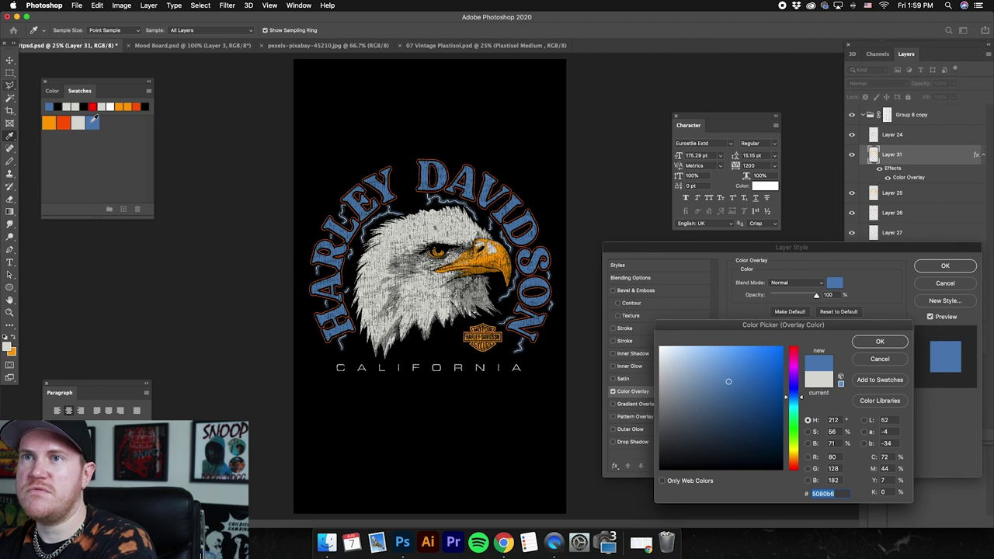
click(50, 120)
click(93, 122)
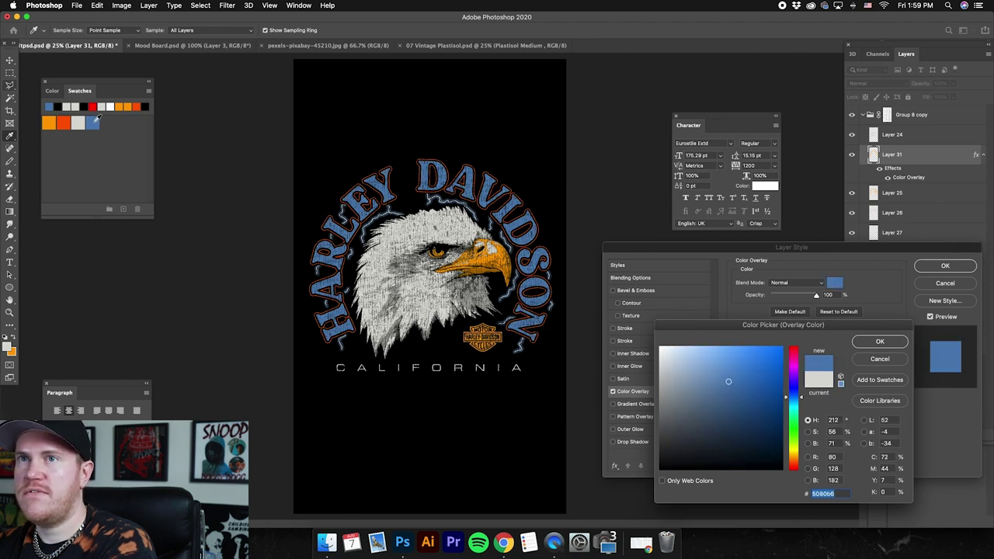
click(50, 120)
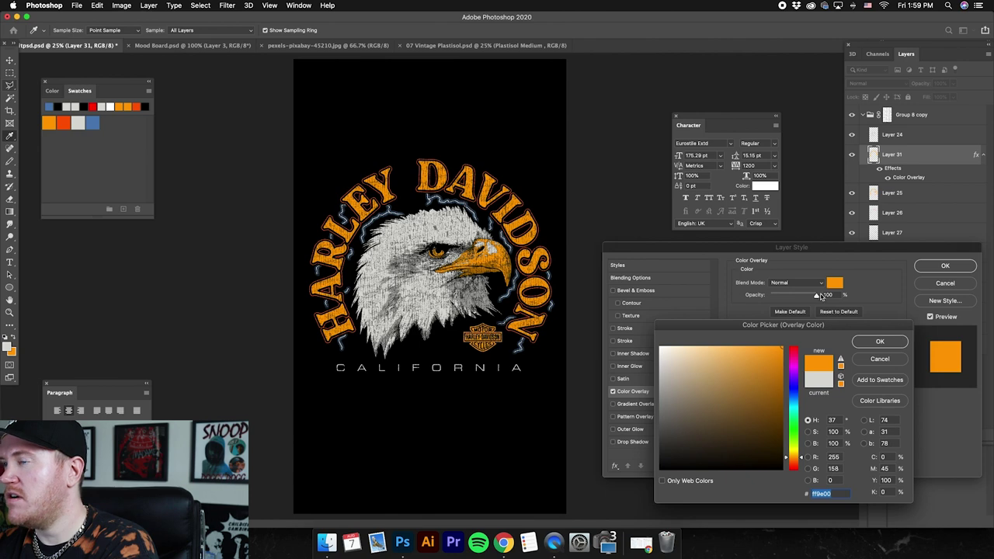
click(878, 341)
key(super+plus)
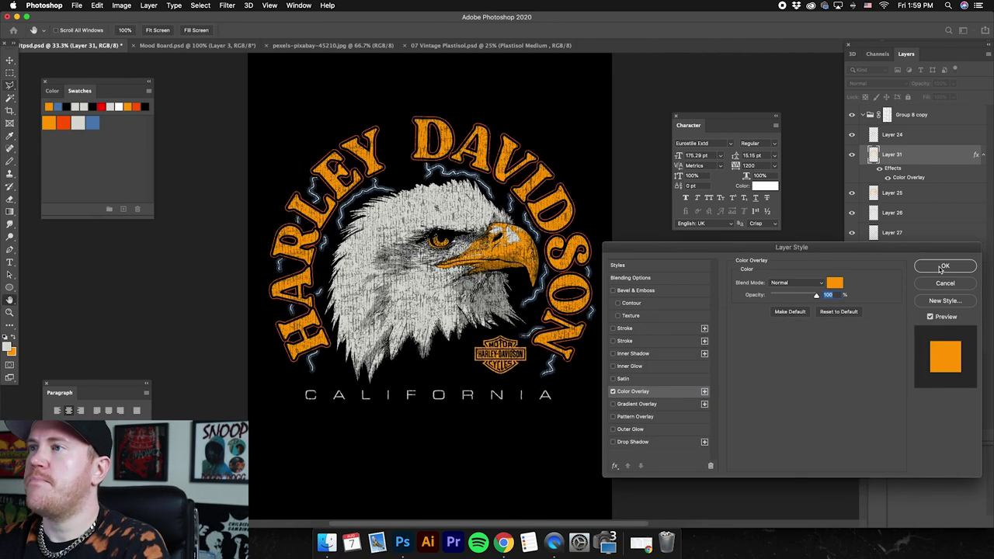
click(944, 266)
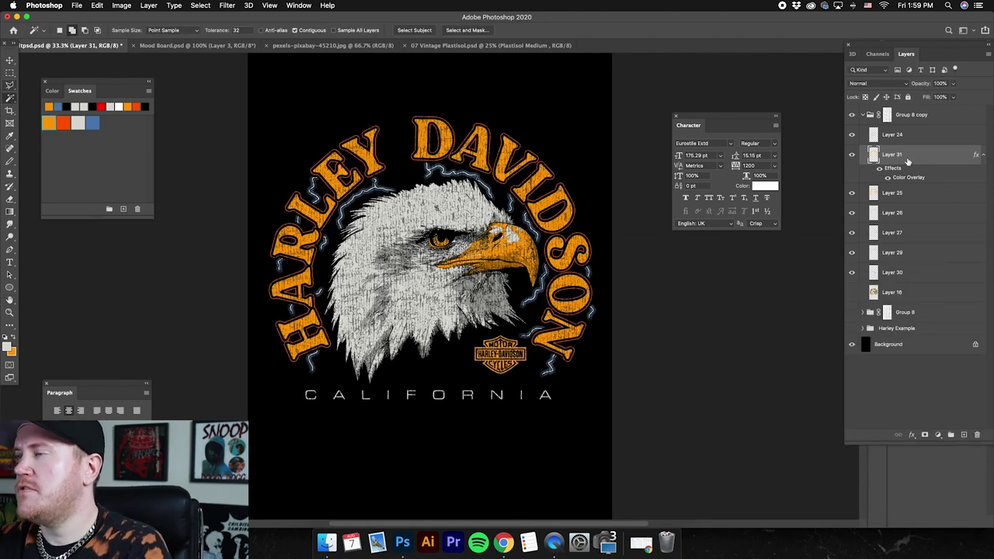
Step: Add a new Layer 32 and clip it to the Layer 31 lettering
right_click(908, 159)
click(907, 160)
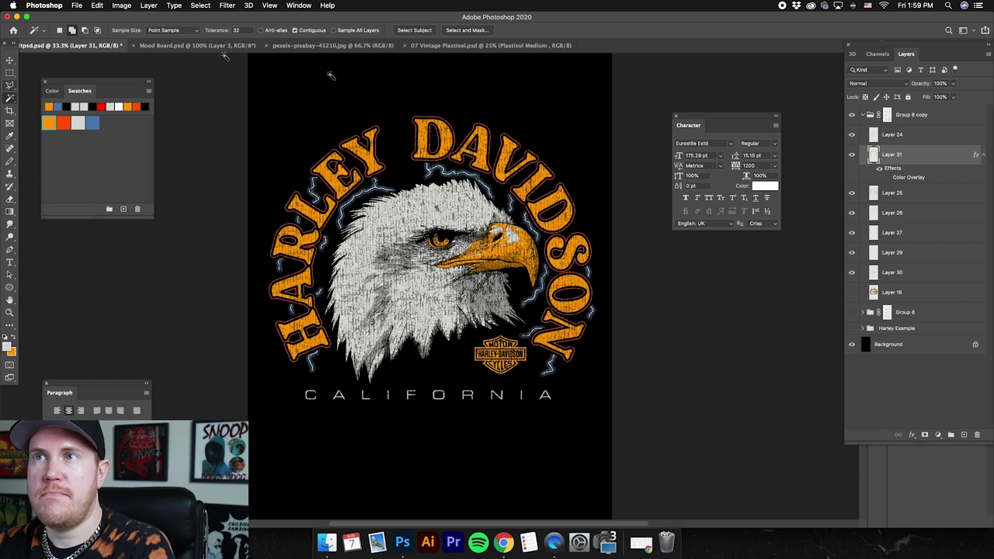
click(150, 6)
mouse_move(153, 17)
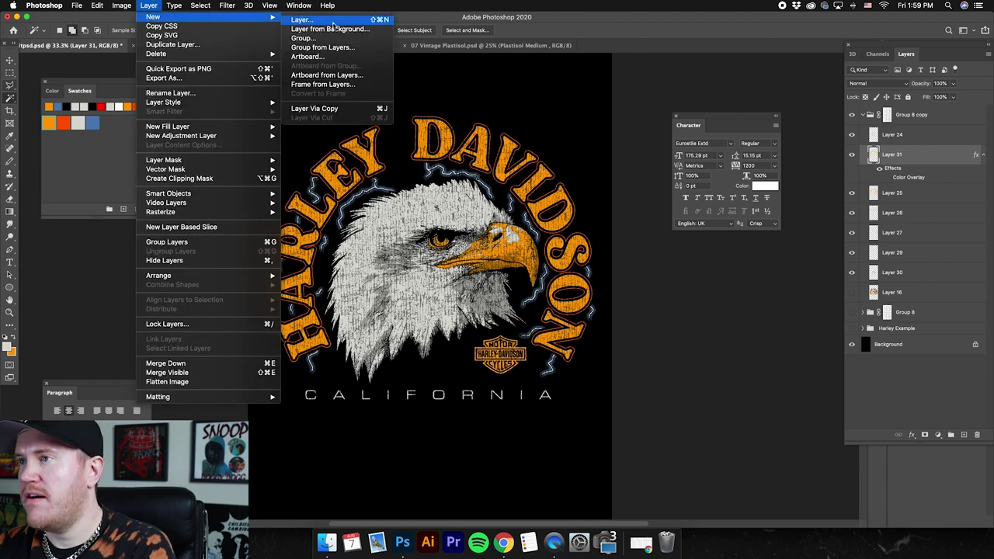
click(301, 19)
click(582, 244)
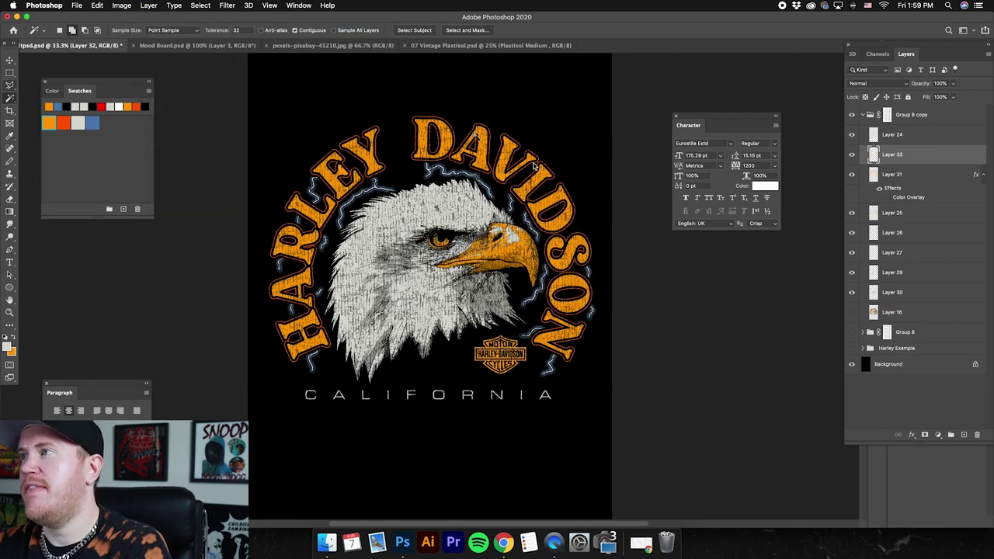
right_click(914, 158)
click(824, 289)
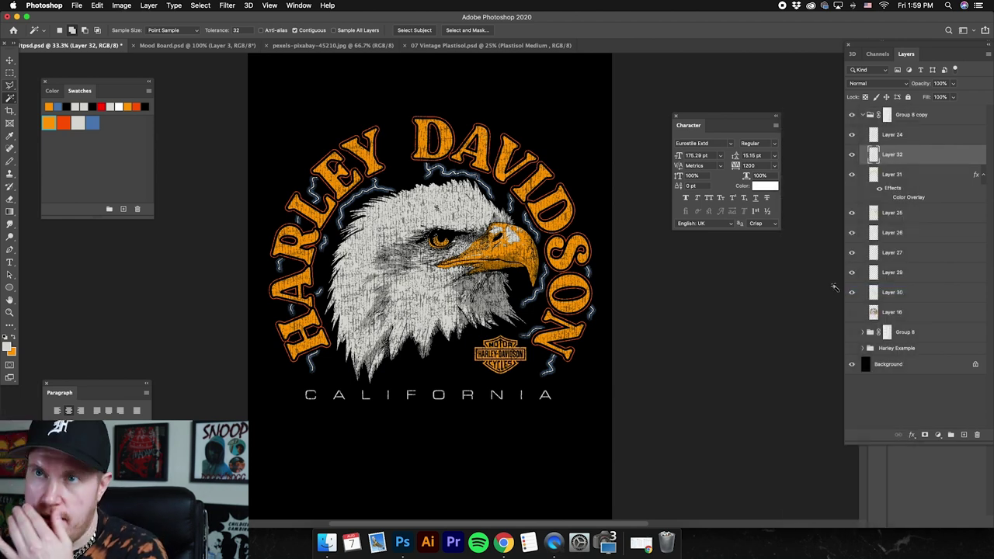
Step: Switch to the Brush Tool with a soft round 350 px tip
right_click(10, 162)
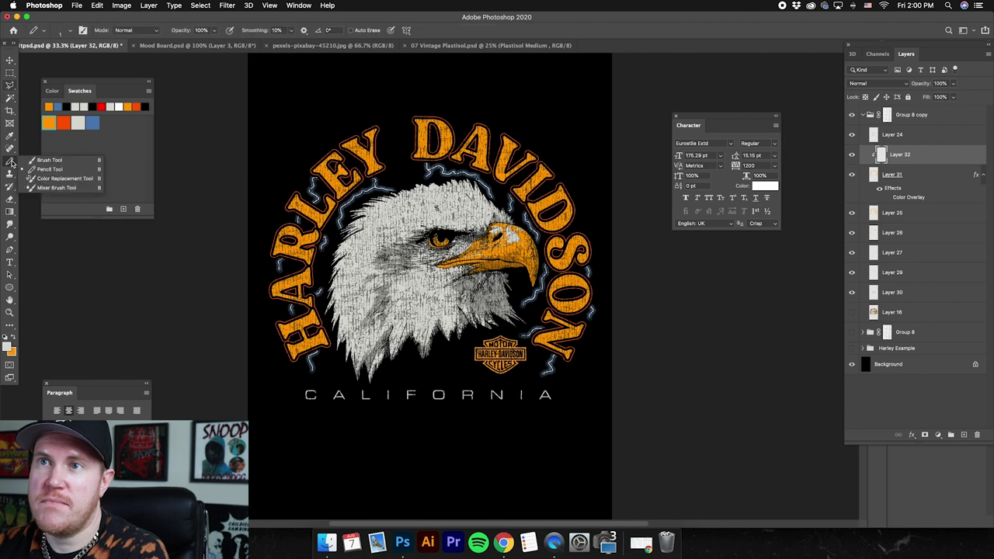
click(43, 161)
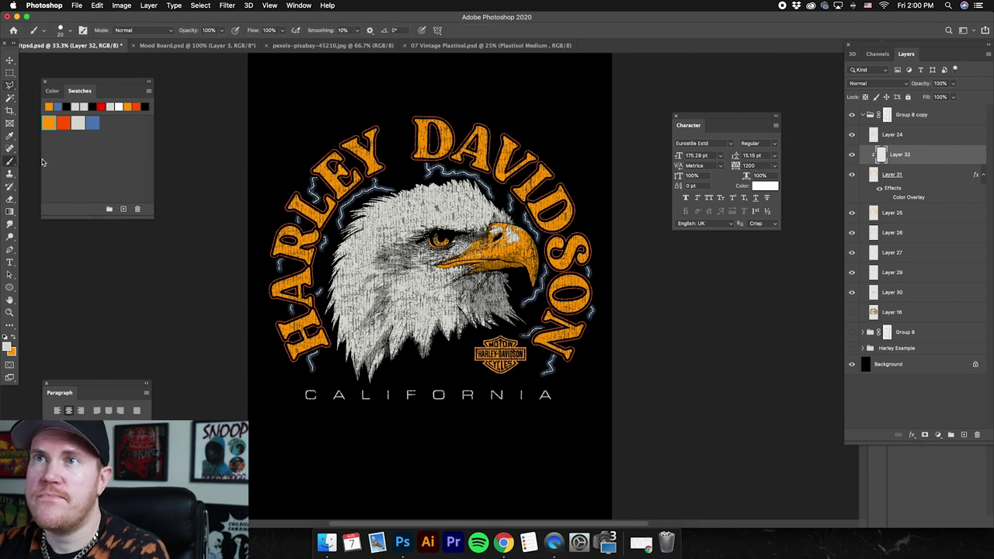
click(66, 35)
key(Tab)
click(103, 62)
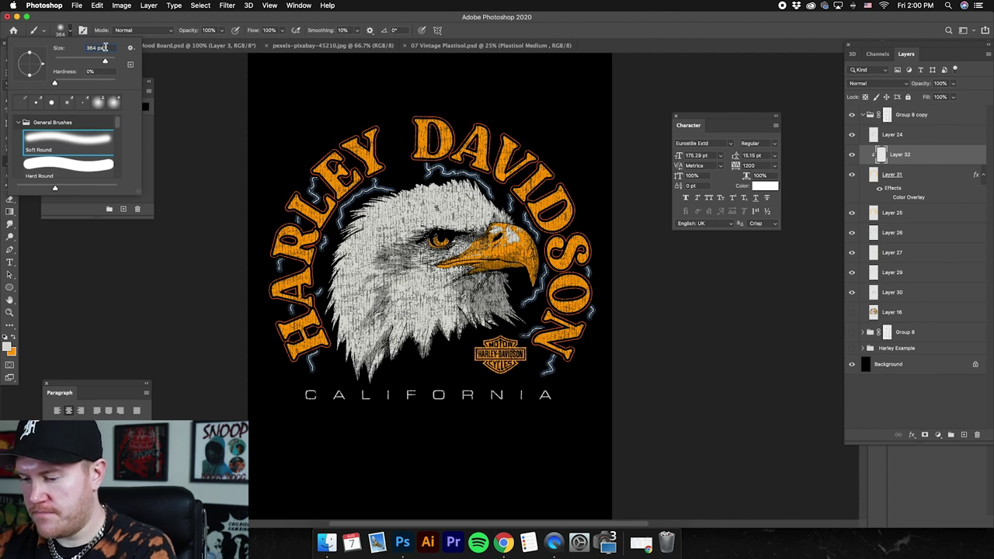
text(350)
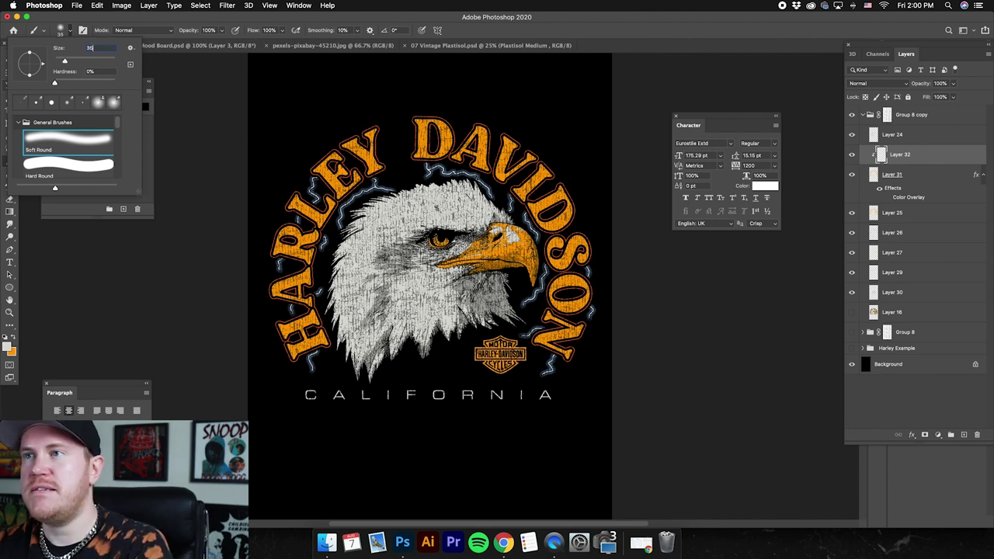
key(Return)
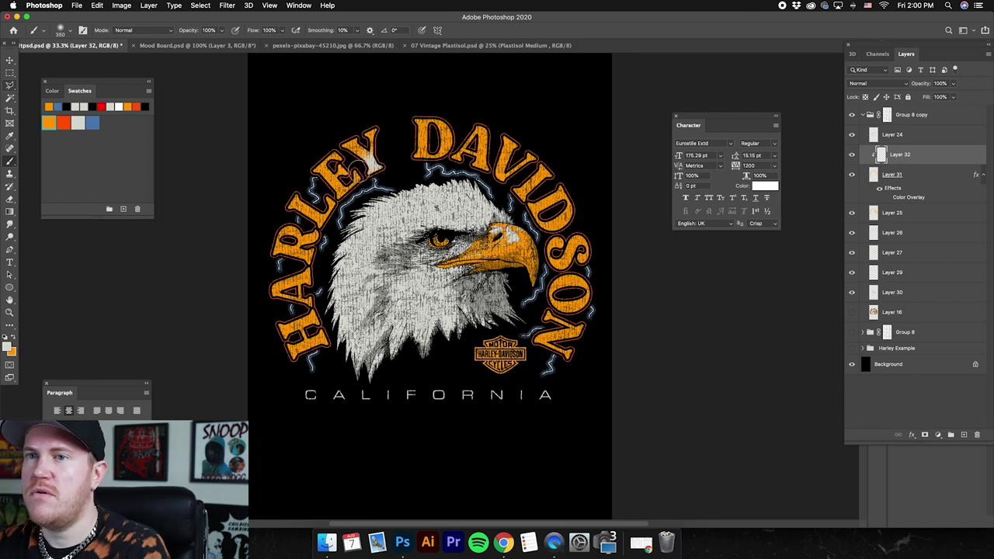
Step: Paint soft black over the EY of HARLEY and the DAVIDSON lettering
click(7, 348)
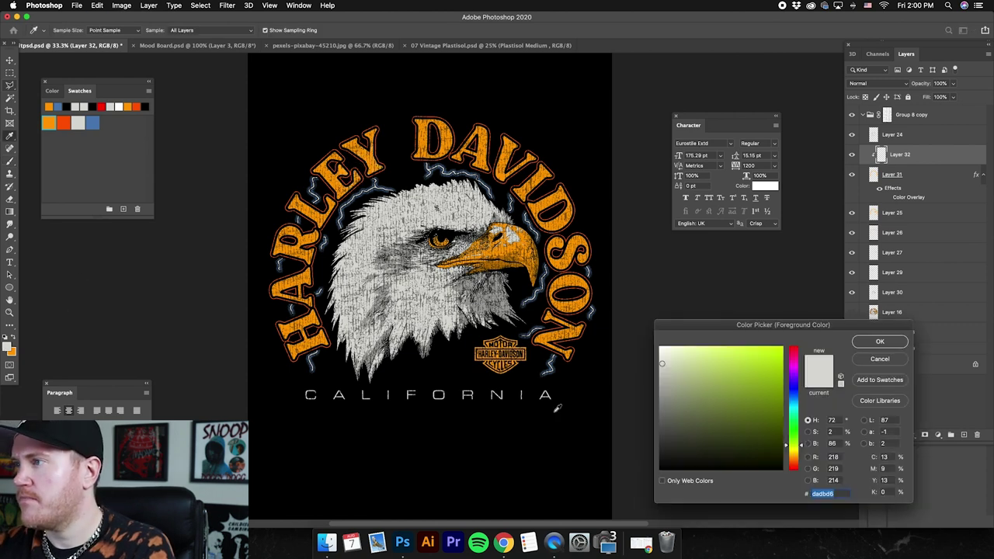
click(877, 342)
mouse_move(384, 162)
mouse_down()
mouse_move(344, 180)
mouse_move(380, 162)
mouse_move(332, 187)
mouse_move(309, 249)
mouse_move(298, 299)
mouse_move(326, 355)
mouse_move(310, 311)
mouse_up()
mouse_move(406, 153)
mouse_down()
mouse_move(487, 167)
mouse_move(541, 222)
mouse_move(562, 292)
mouse_move(542, 339)
mouse_up()
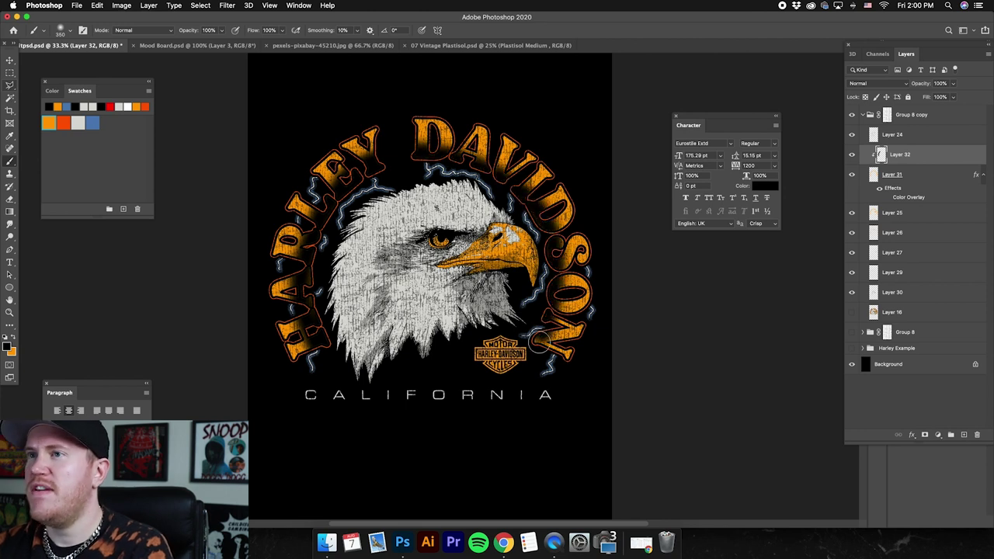
Step: Duplicate Layer 31 and move the copy above Layer 32
click(927, 180)
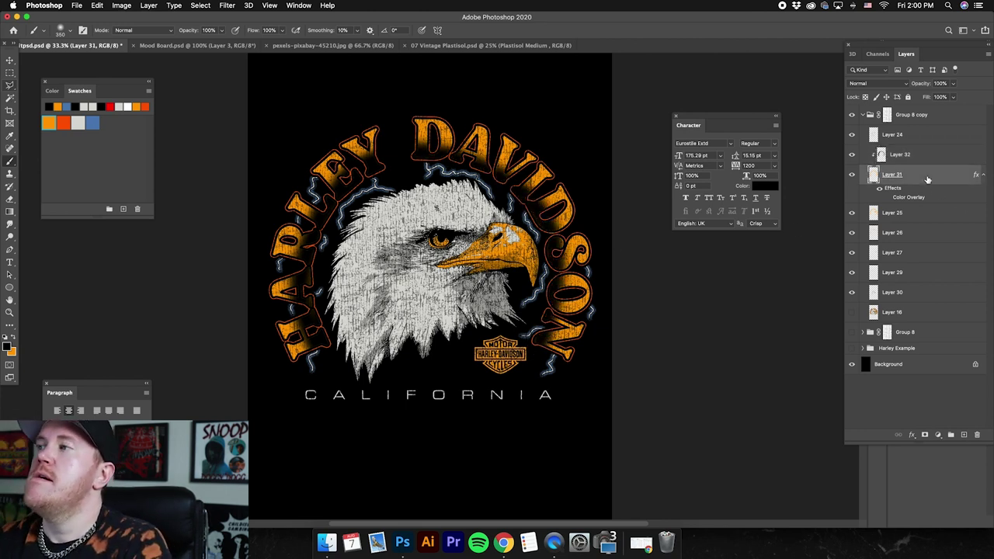
click(852, 176)
click(851, 176)
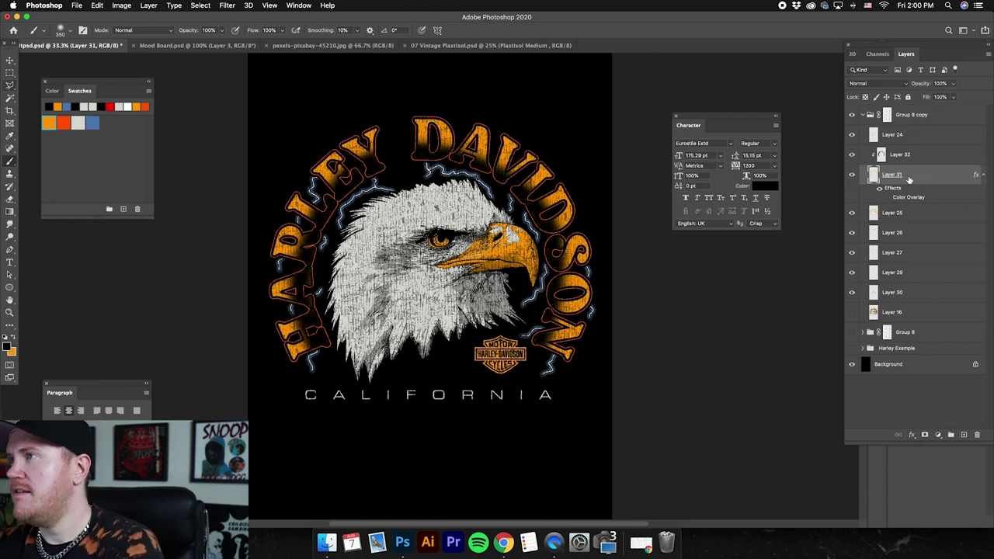
key(super+j)
drag(929, 177, 930, 156)
Step: Re-clip Layer 32 to Layer 31 and drop Layer 31 copy's fill opacity to 0
right_click(923, 198)
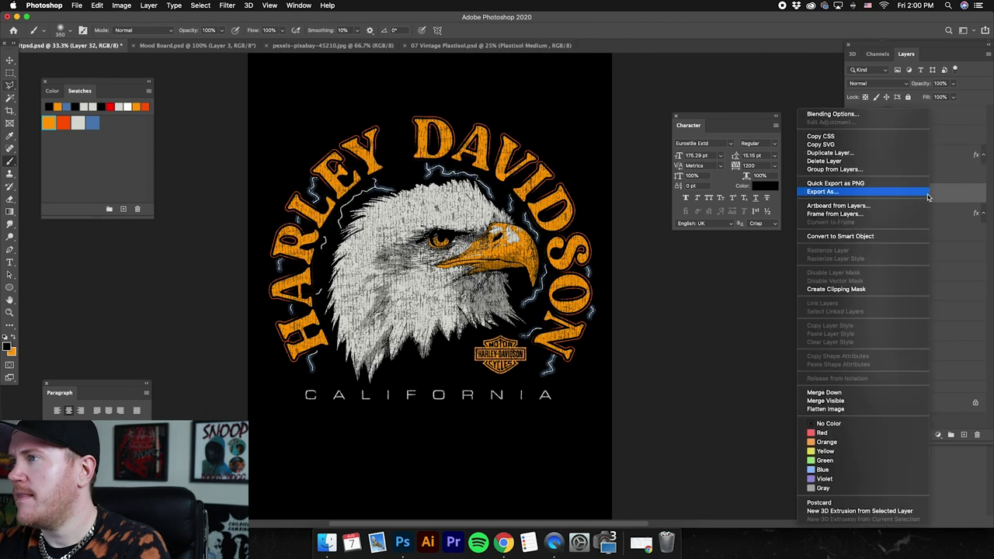
click(843, 287)
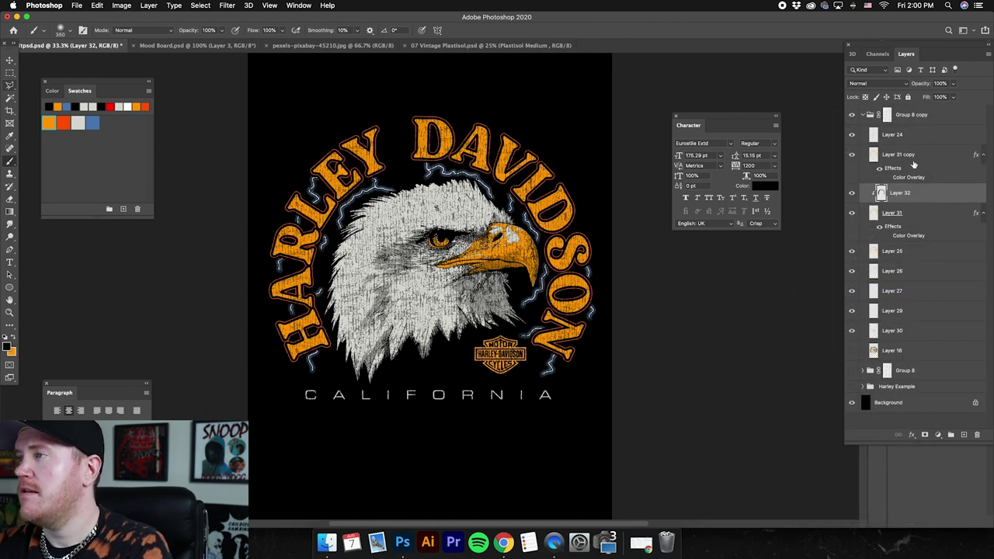
click(934, 161)
double_click(936, 161)
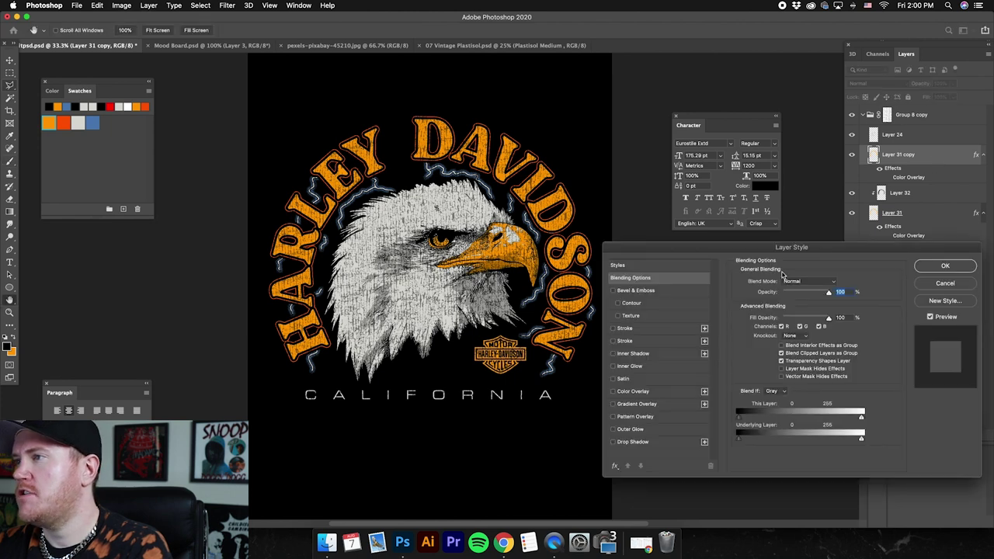
drag(824, 321, 722, 313)
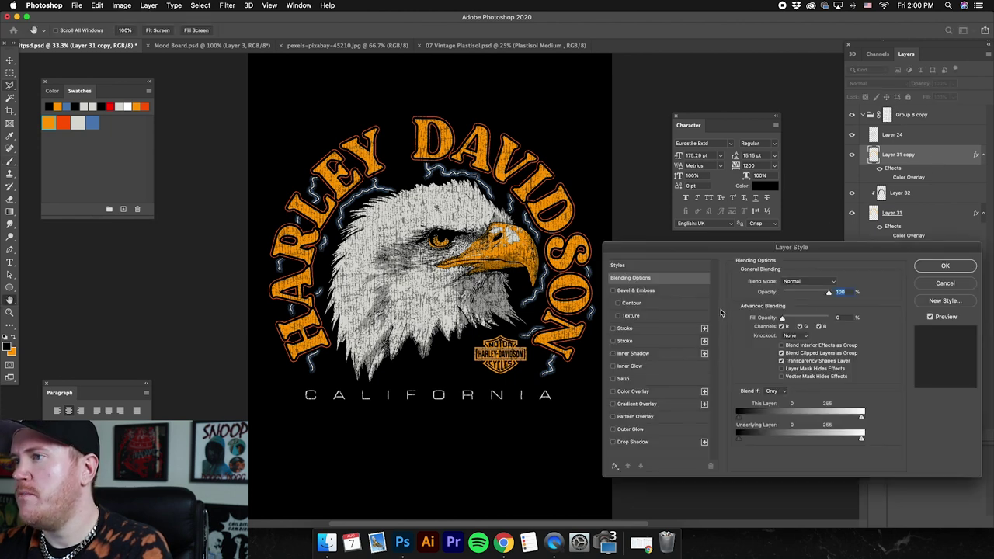
Step: Add a centred orange Stroke effect to Layer 31 copy
click(646, 329)
click(781, 291)
click(780, 295)
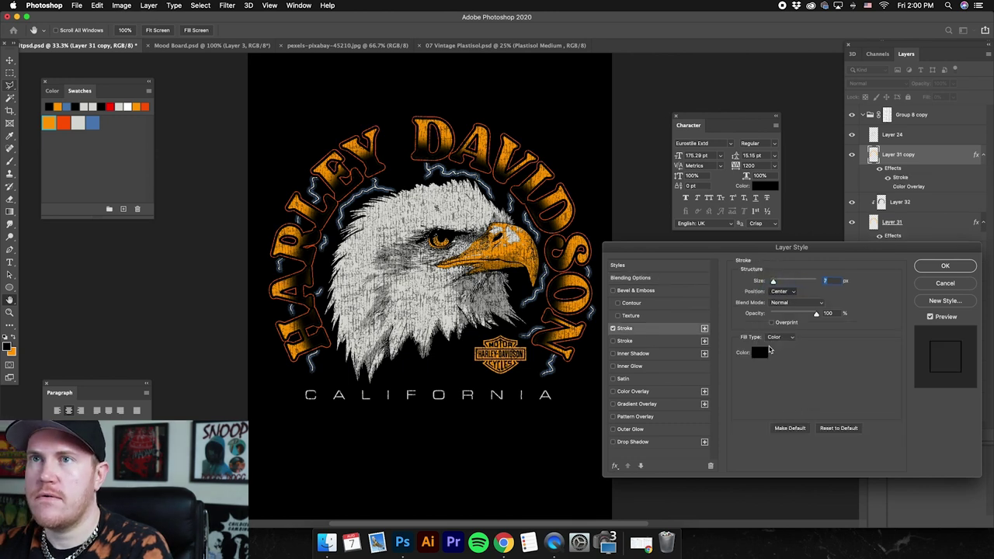
click(765, 352)
click(48, 122)
click(901, 342)
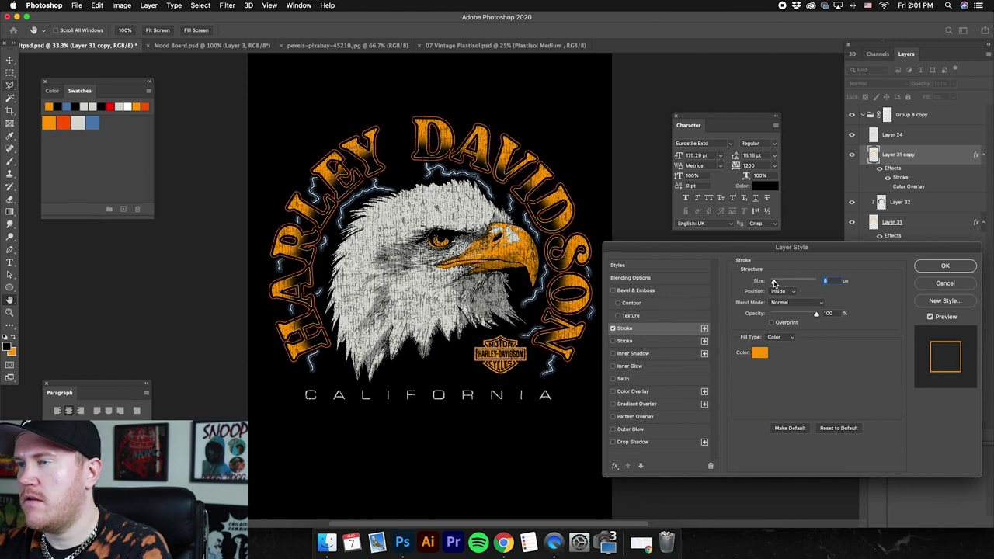
Step: Adjust the stroke thickness, settling on 15 px, and apply the layer style
drag(775, 284, 776, 284)
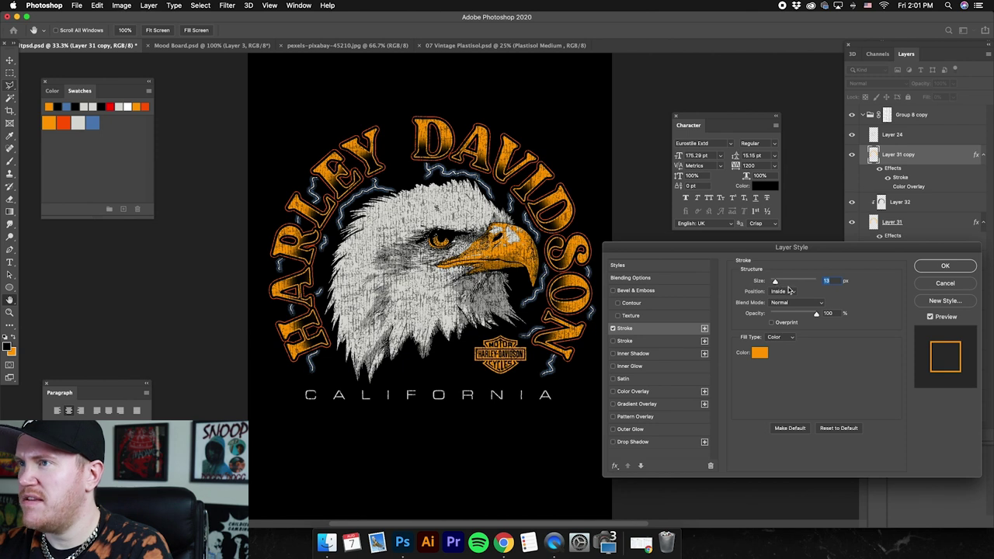
click(781, 292)
click(781, 302)
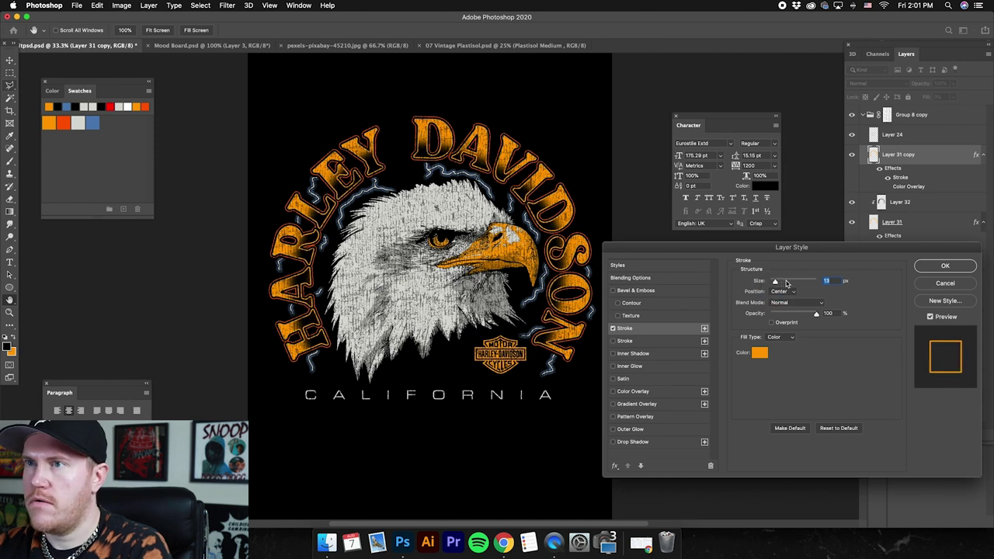
drag(776, 284, 775, 284)
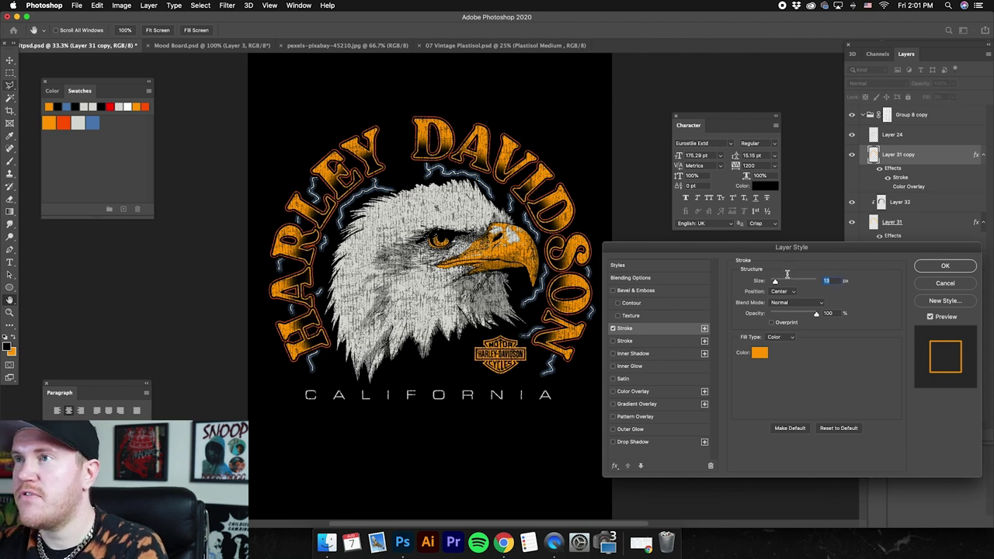
drag(776, 282, 776, 282)
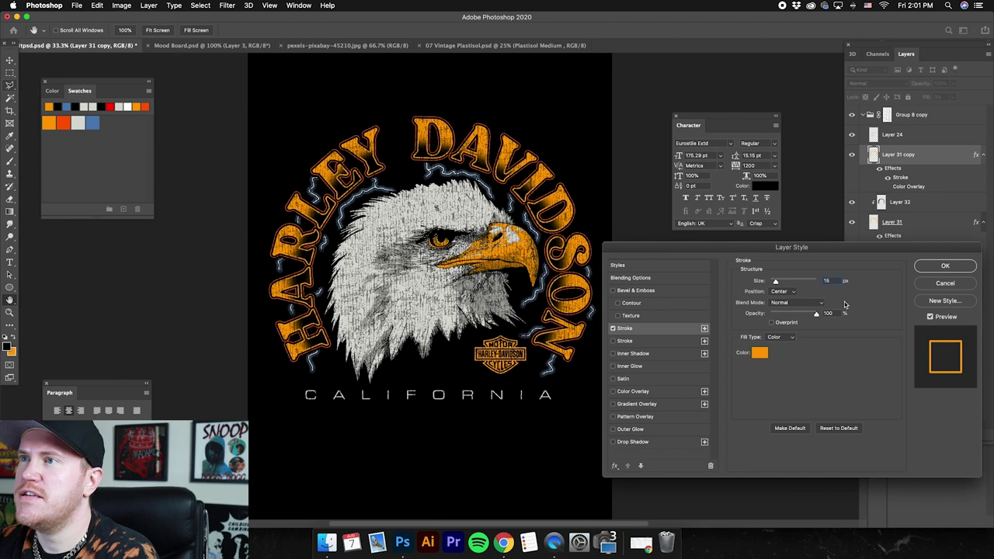
click(946, 265)
Step: Reopen Layer 31 copy's Stroke settings to verify the orange 15 px stroke
key(b)
key(super+minus)
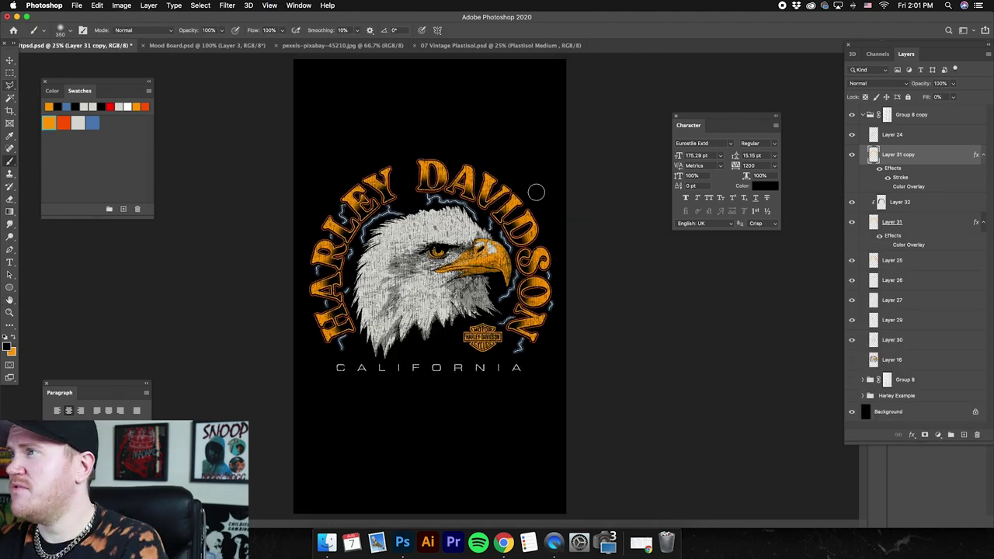
double_click(942, 161)
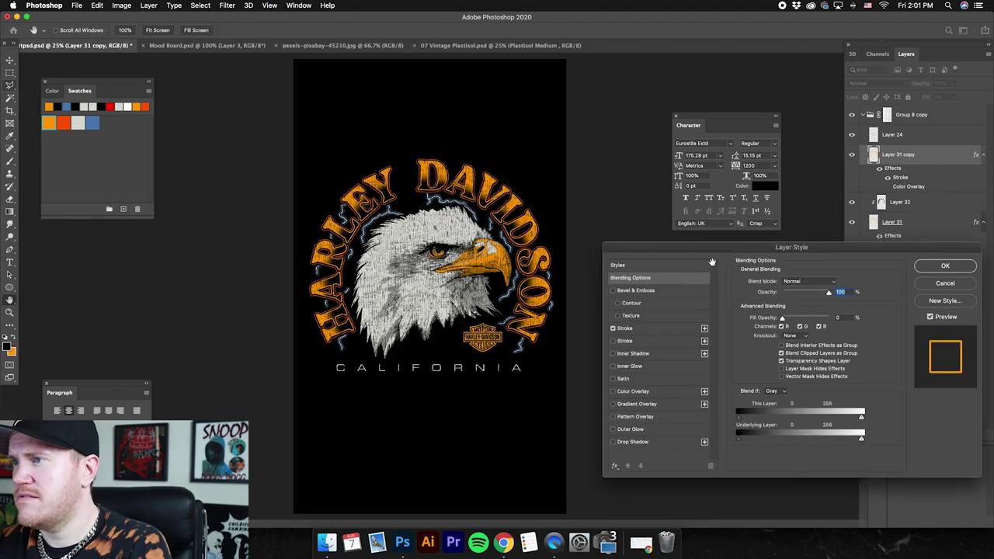
click(625, 328)
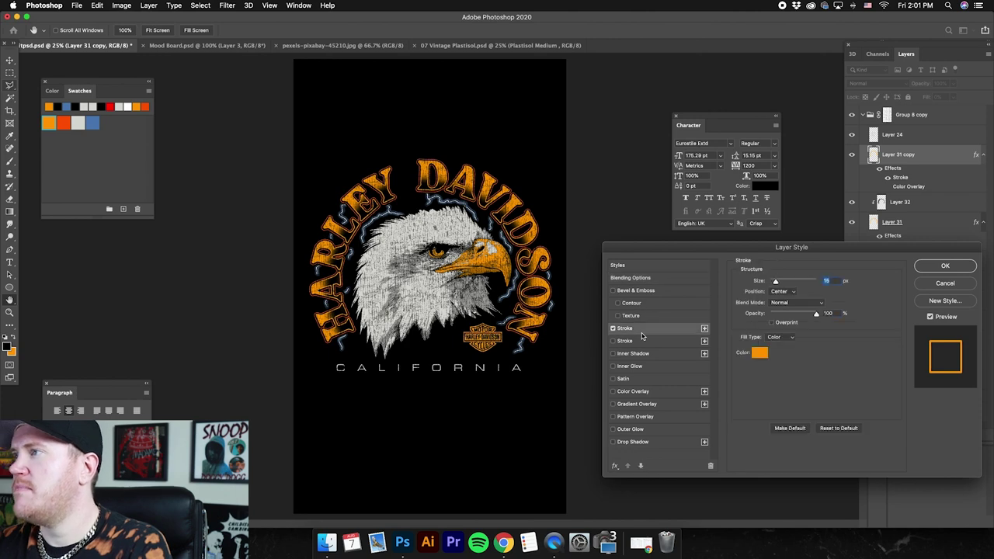
click(946, 266)
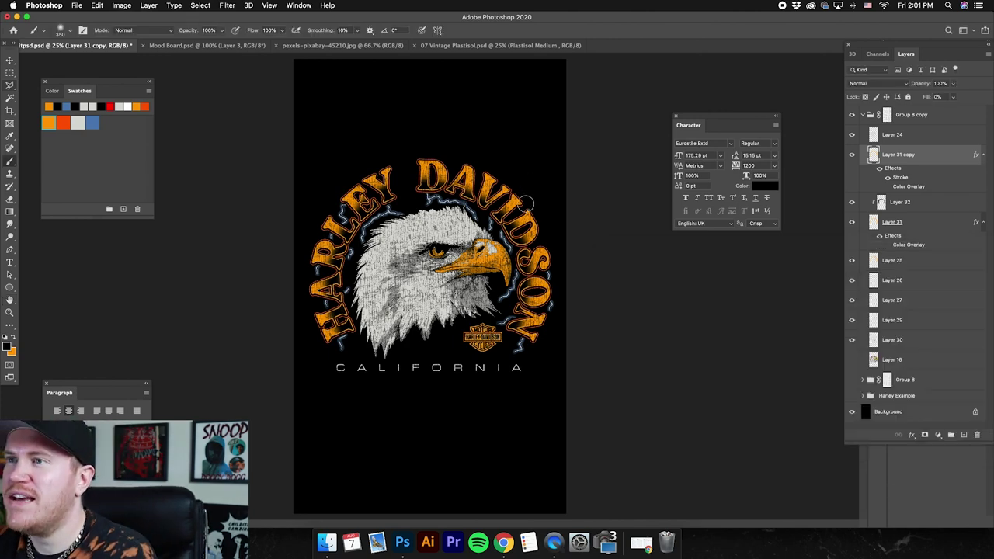
key(super+plus)
key(super+plus)
key(super+plus)
key(super+plus)
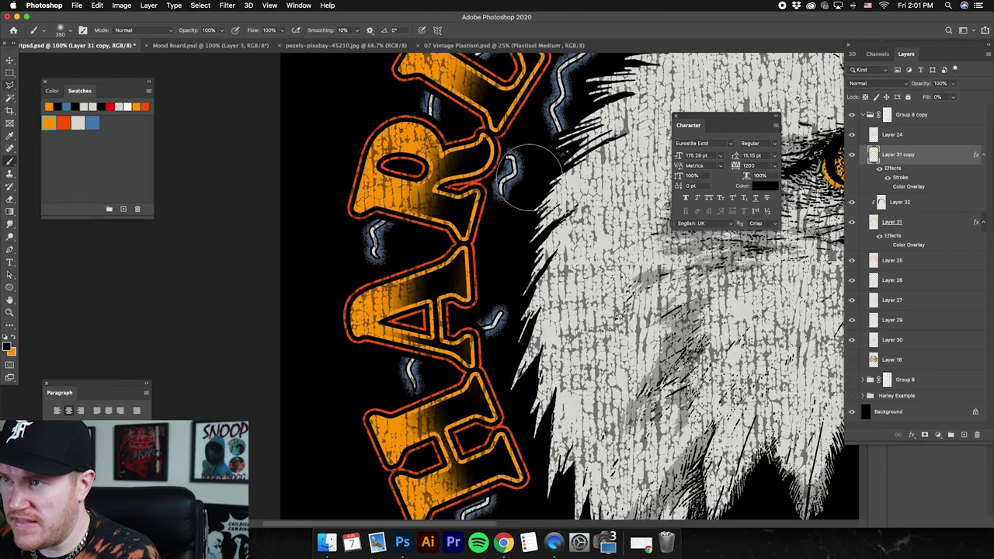
Step: Duplicate the Background layer and move the copy just below Layer 31
key(super+minus)
key(super+minus)
key(super+minus)
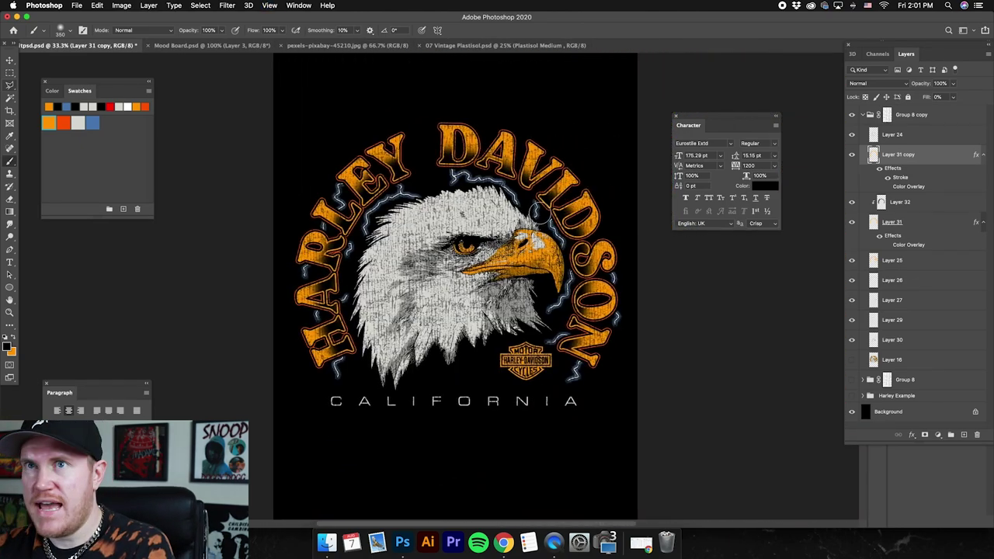
scroll(461, 287, left, 1)
key(v)
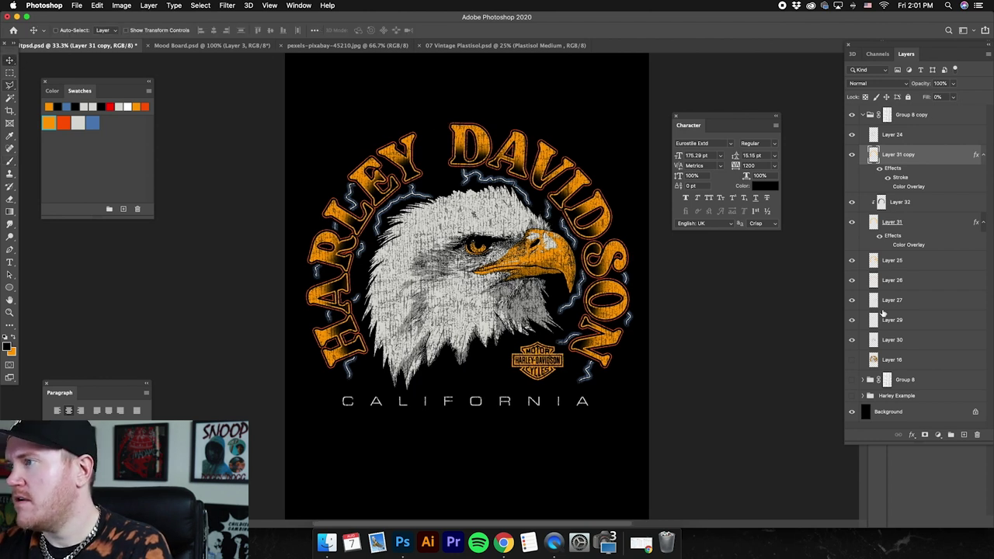
key(alt+comma)
key(super+j)
drag(933, 417, 909, 239)
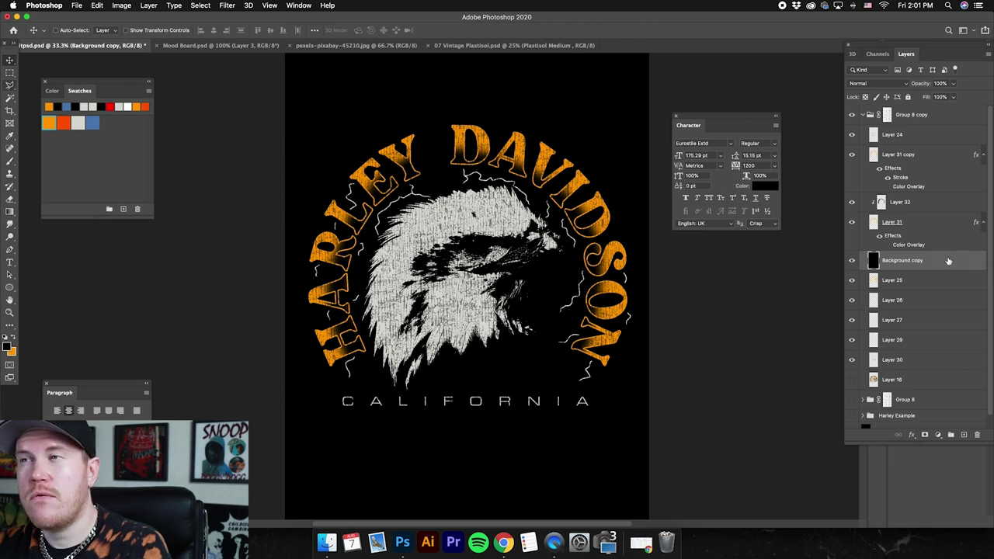
Step: Give Background copy an orange Color Overlay
double_click(949, 261)
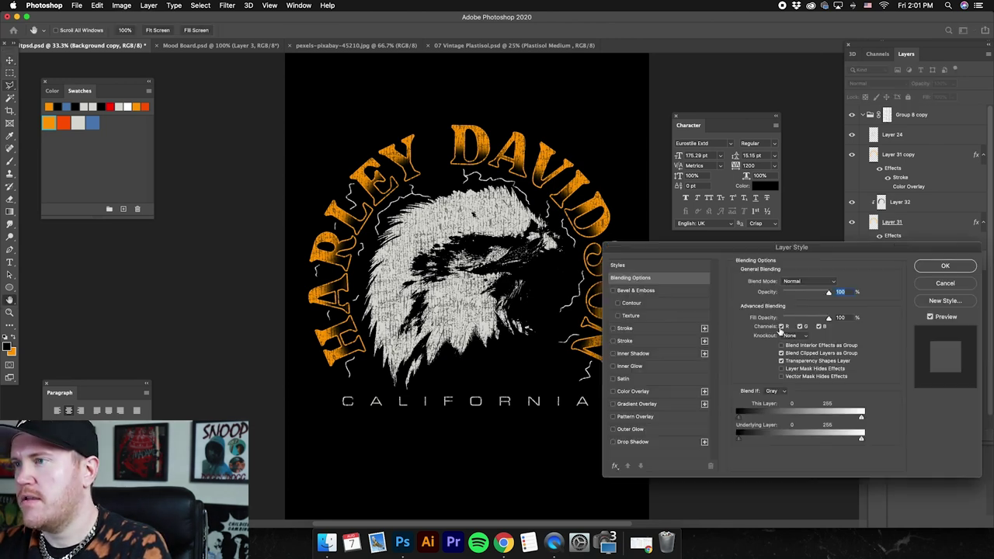
click(633, 391)
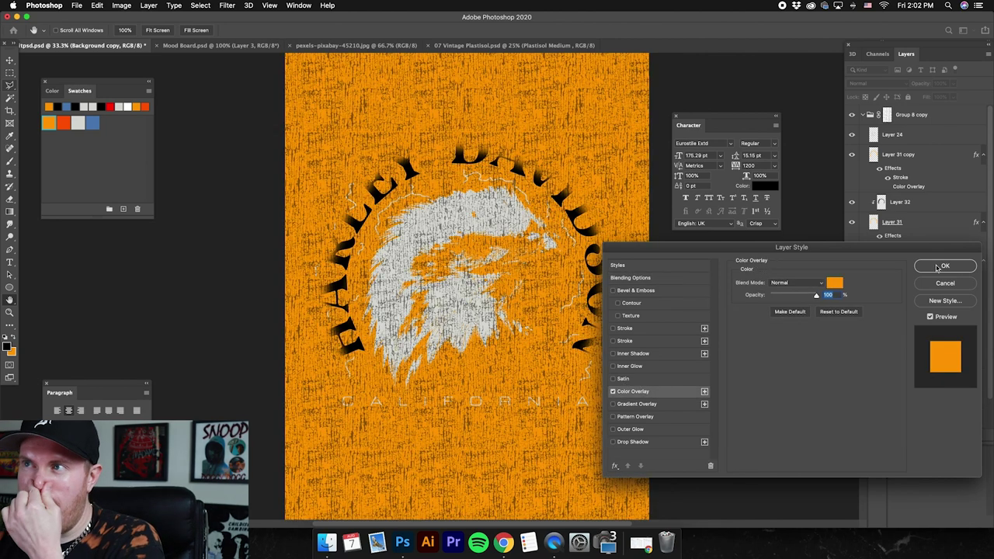
key(Return)
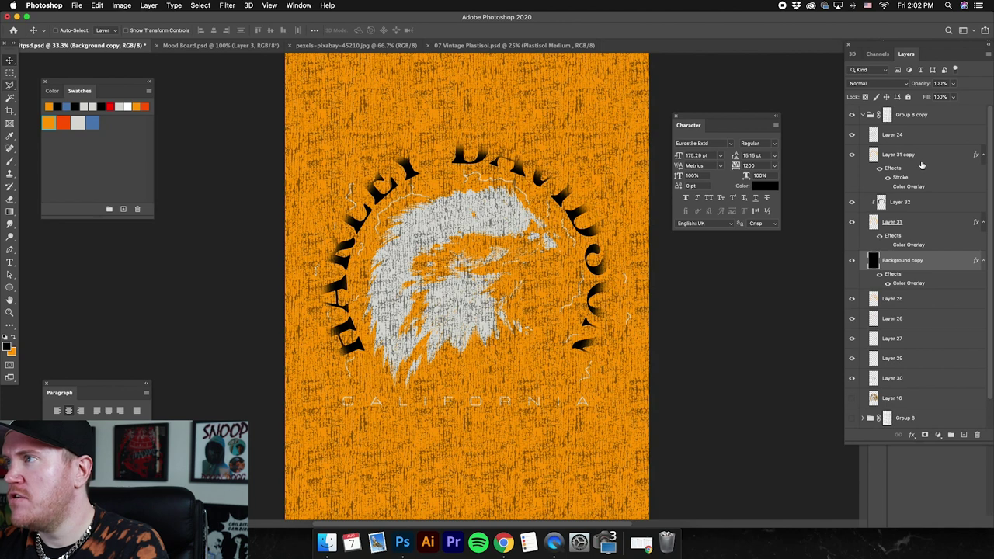
Step: Select Background copy with Layers 31 and 32 and merge them into one layer
shift+click(924, 210)
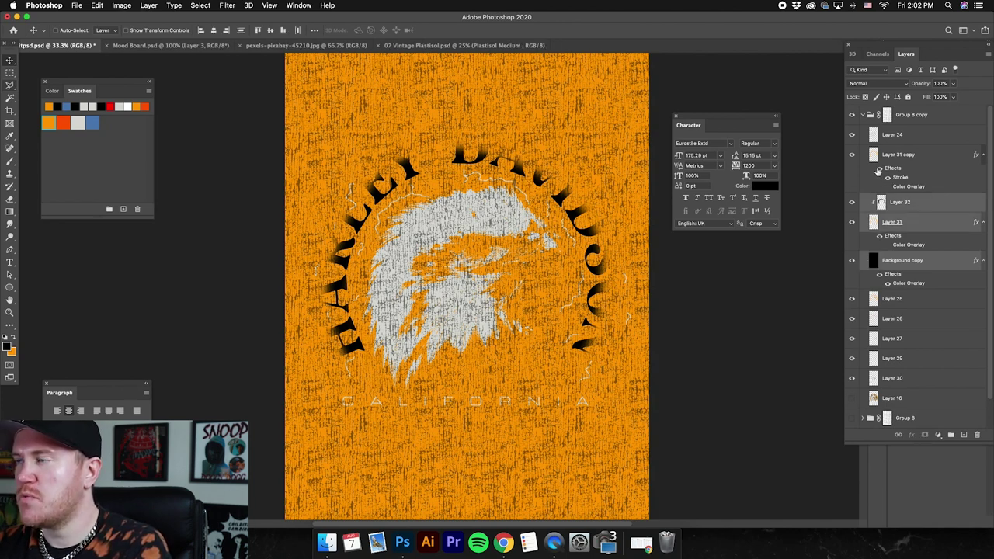
right_click(926, 203)
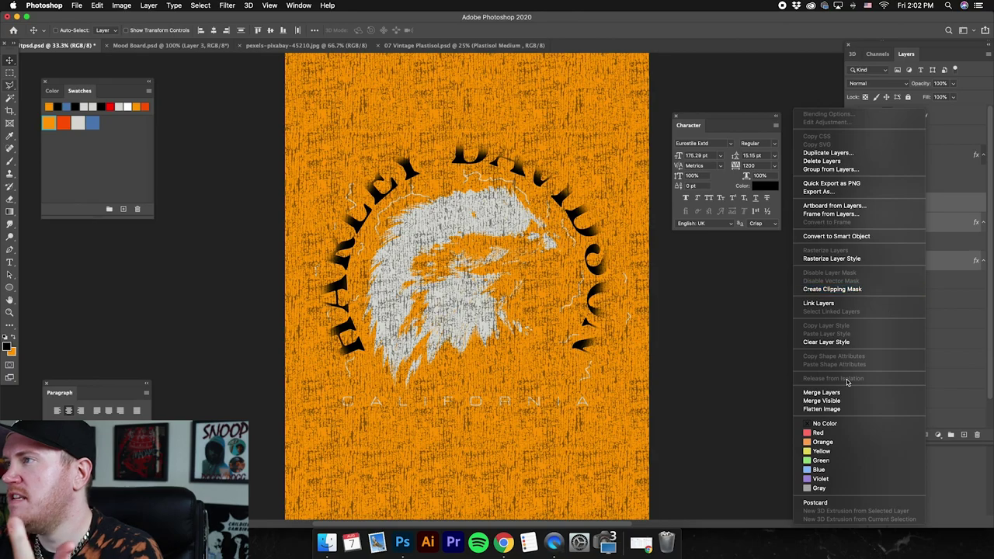
click(822, 392)
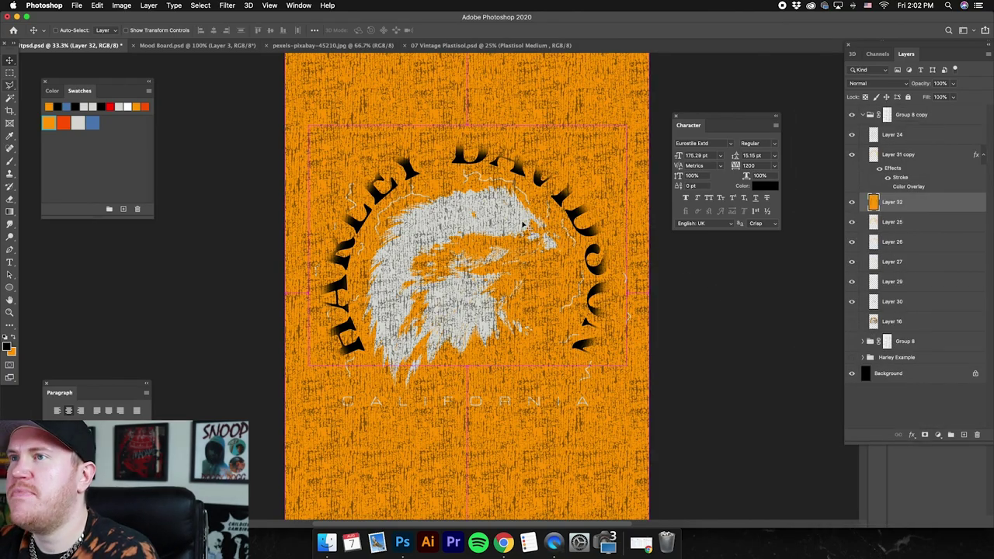
scroll(525, 225, up, 5)
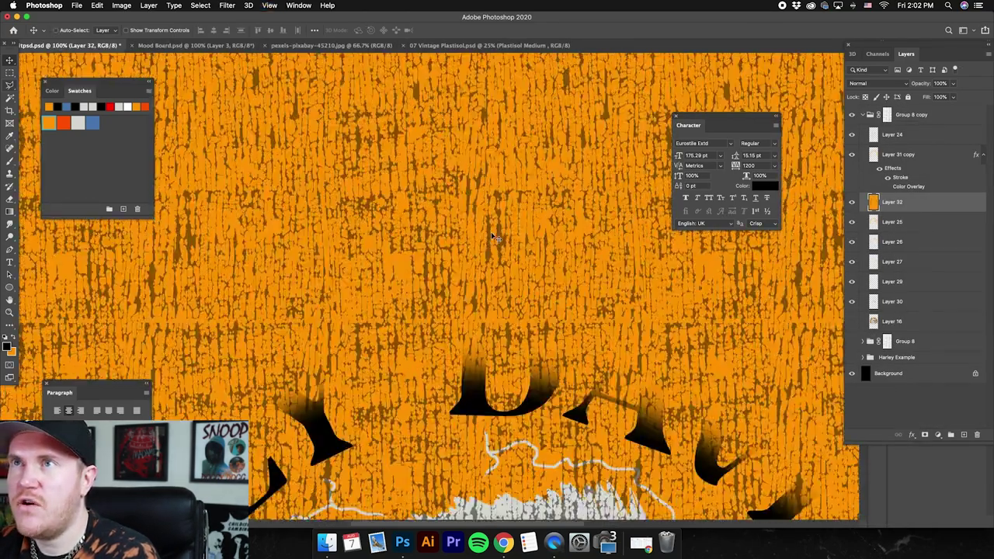
scroll(494, 237, down, 3)
click(227, 5)
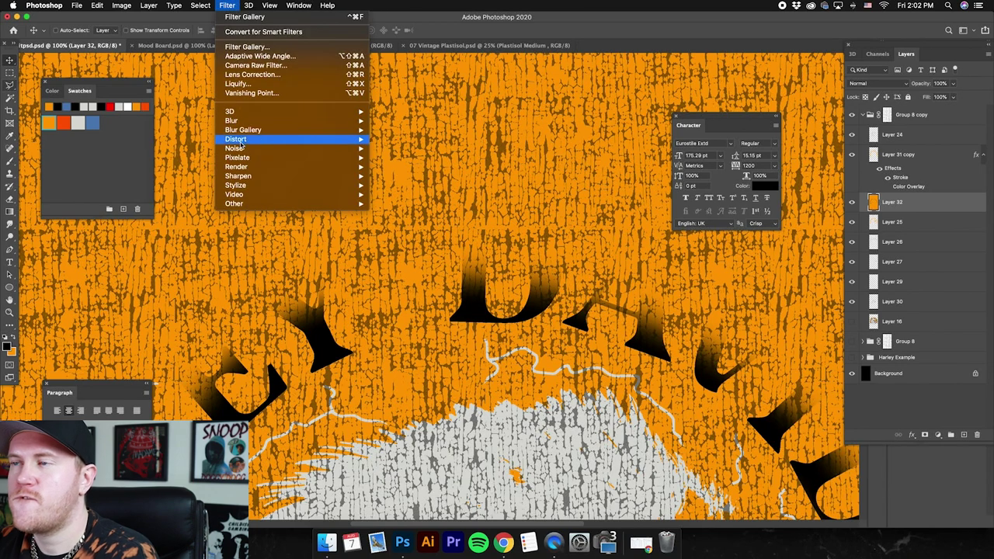
Step: Apply Add Noise at 25%, monochromatic, to the merged Layer 32
mouse_move(235, 149)
click(404, 148)
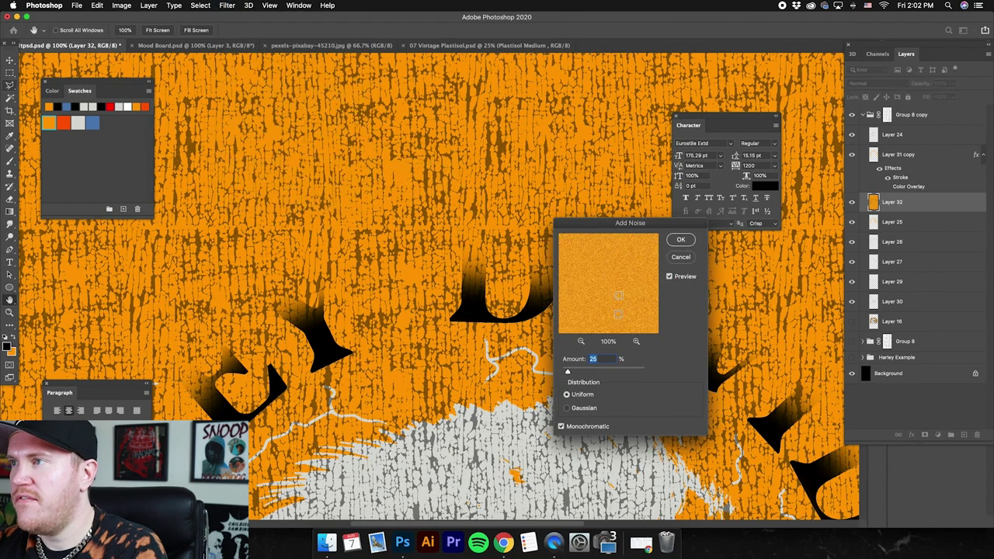
click(681, 239)
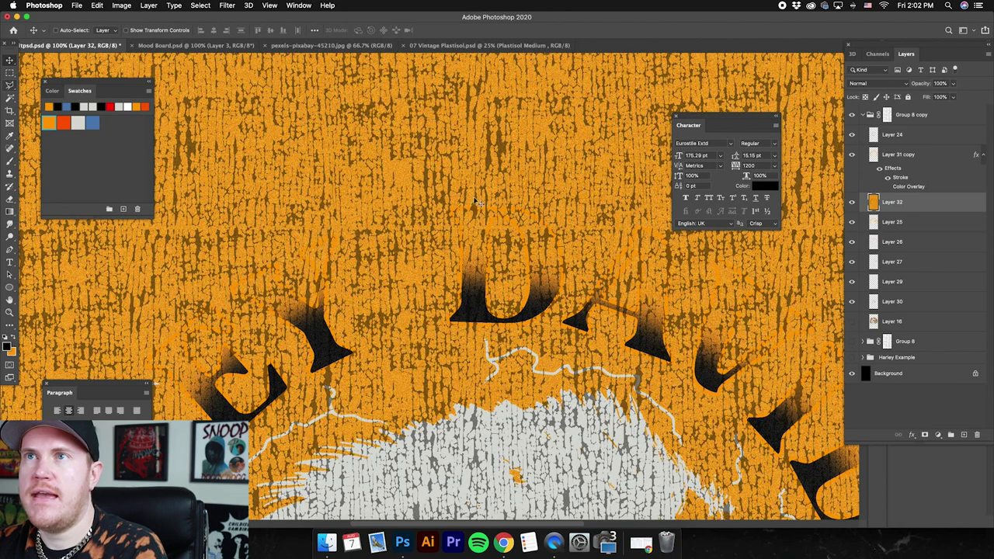
scroll(475, 200, down, 2)
Step: Apply a Threshold adjustment with the level raised from 88 to 102
click(148, 5)
mouse_move(153, 34)
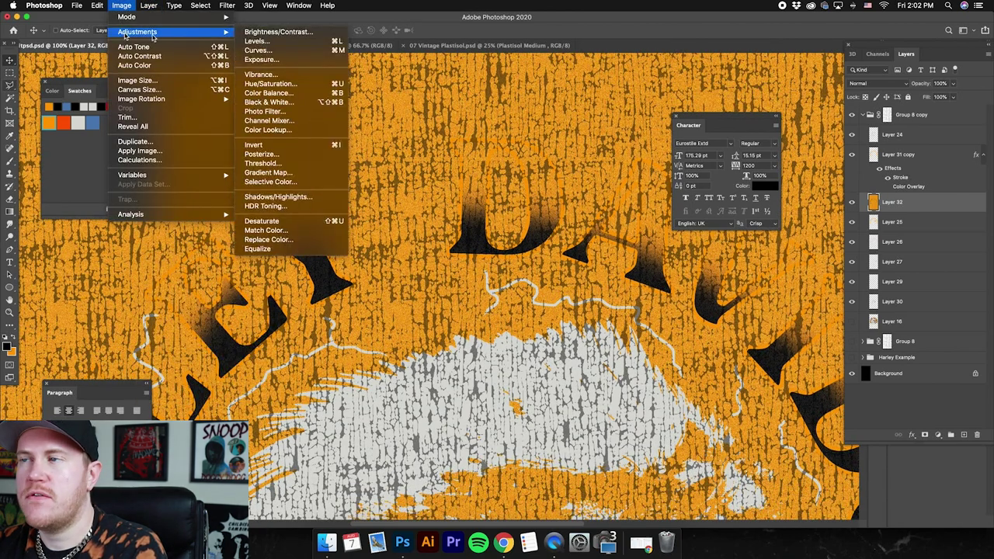
click(264, 163)
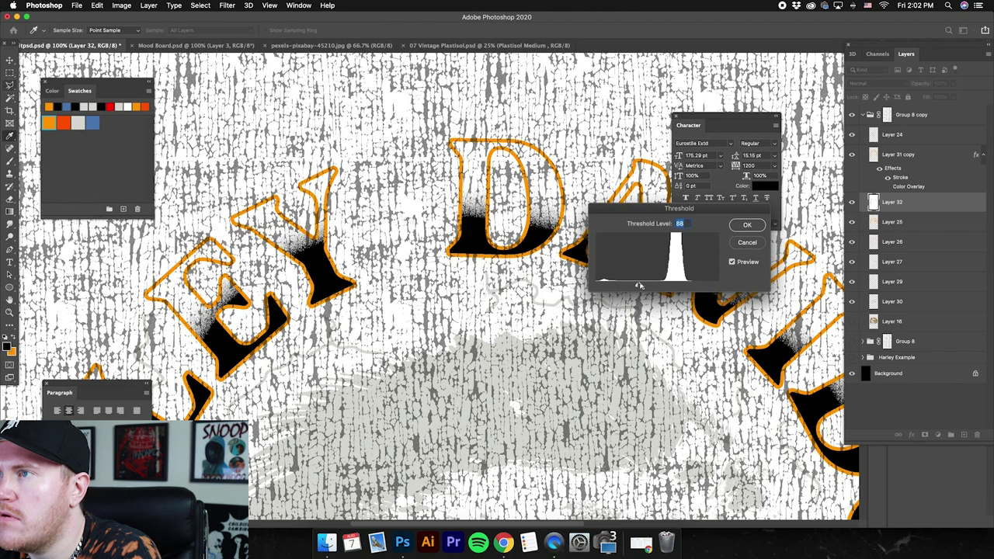
drag(639, 286, 645, 285)
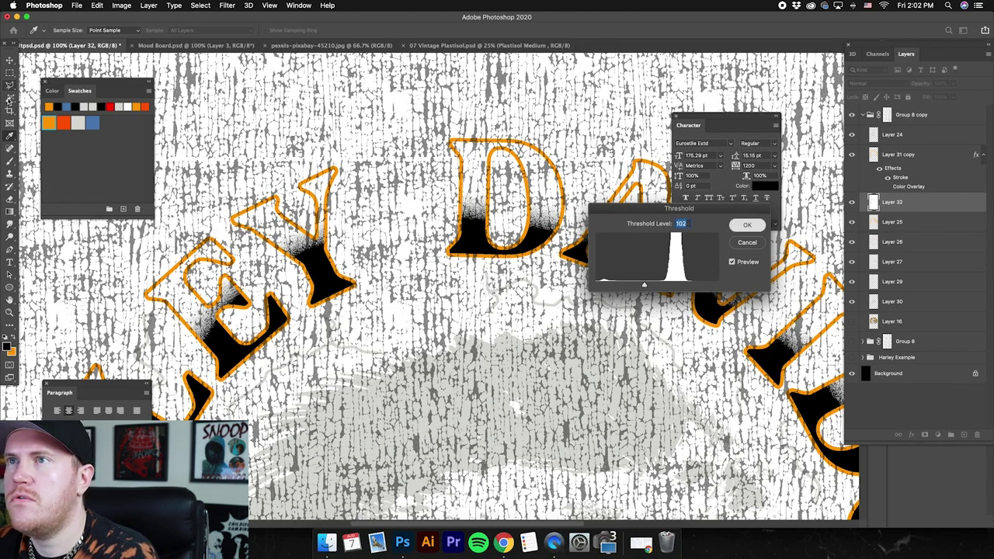
key(Return)
Step: Try a non-contiguous Magic Wand selection of the fade areas, fill black, then undo
click(9, 99)
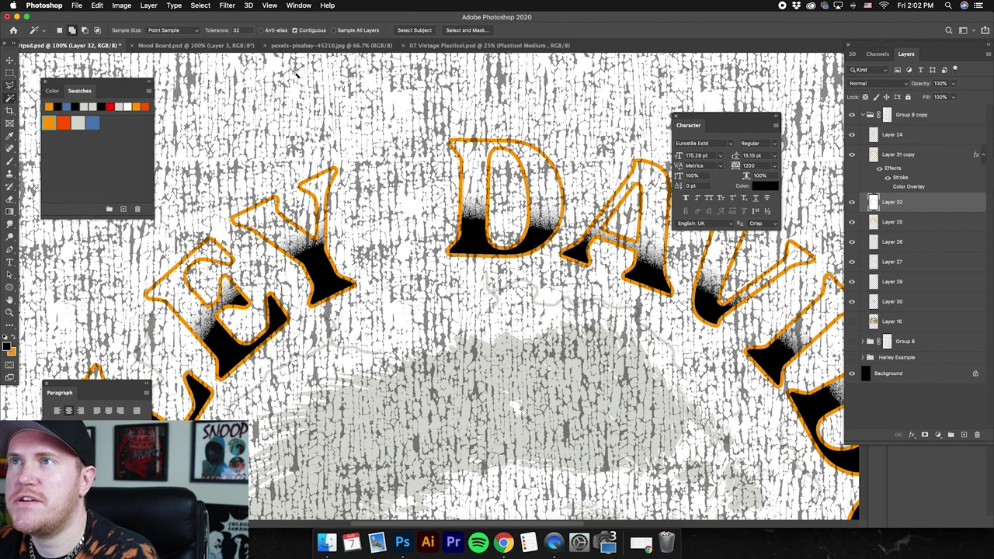
click(295, 30)
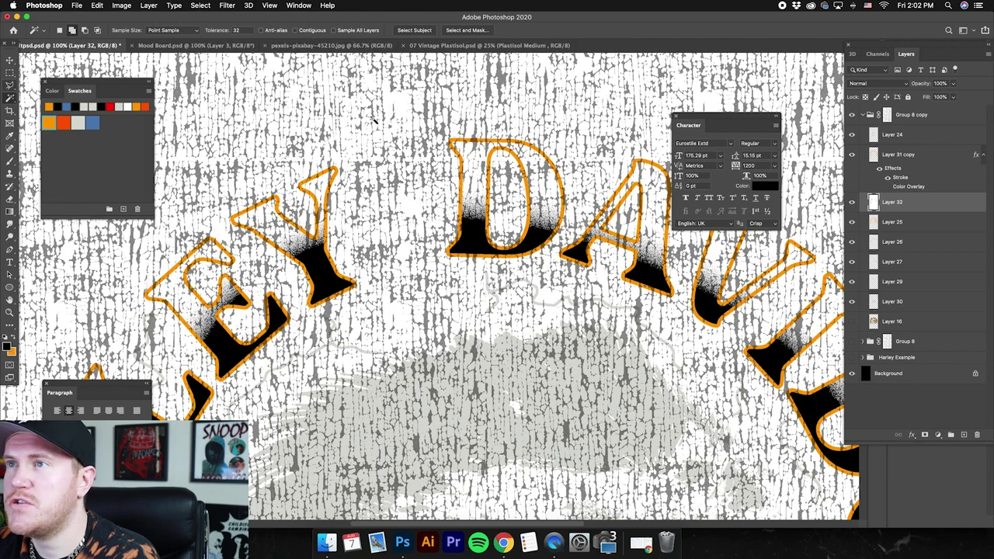
click(456, 163)
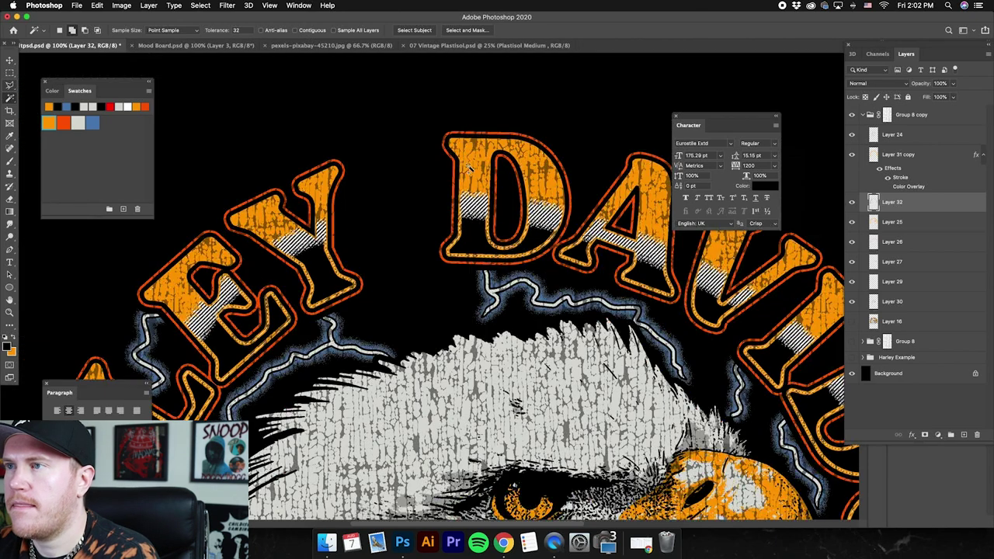
right_click(472, 161)
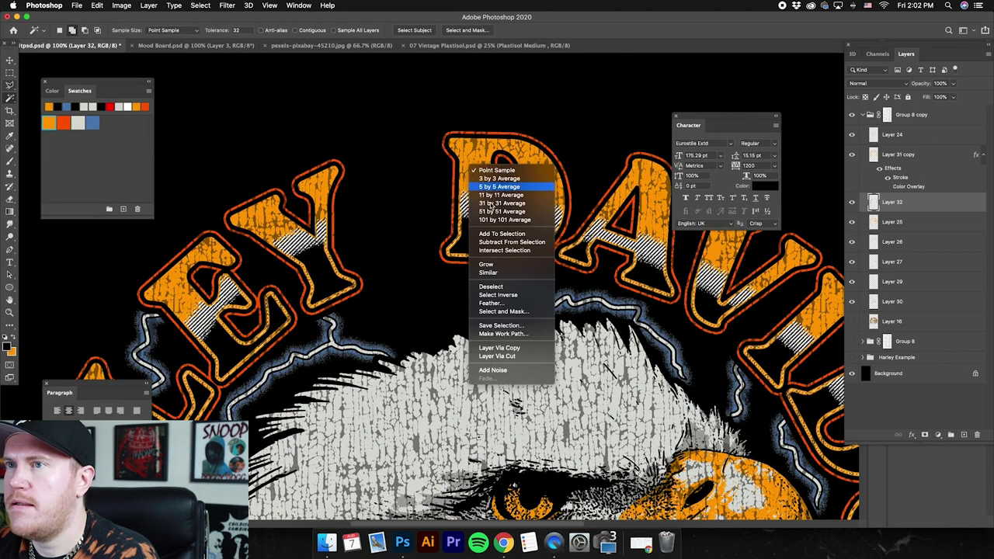
click(484, 240)
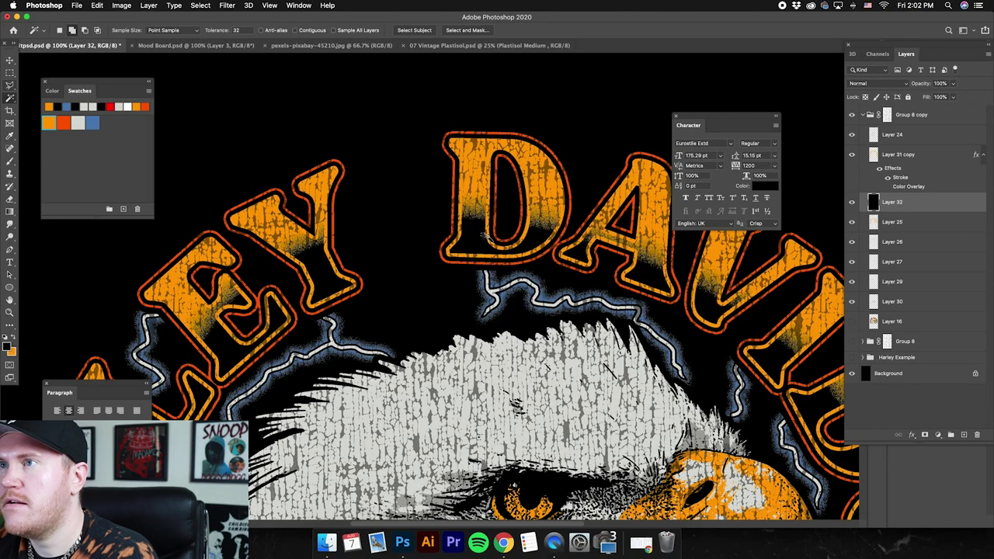
key(super+equal)
key(super+equal)
key(super+z)
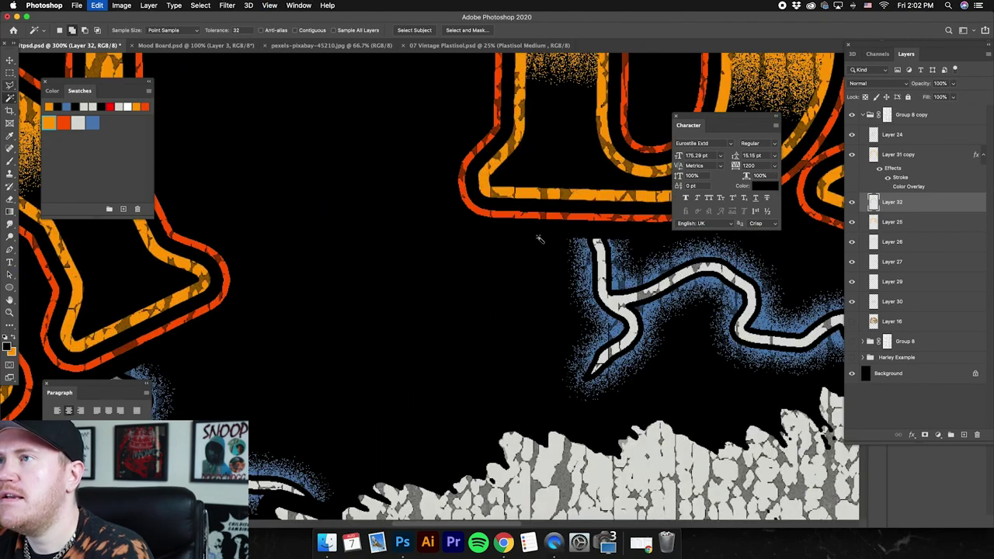
Step: Zoom in on the letter D and back out to inspect the distressed lettering
key(super+minus)
key(super+equal)
key(super+equal)
key(super+equal)
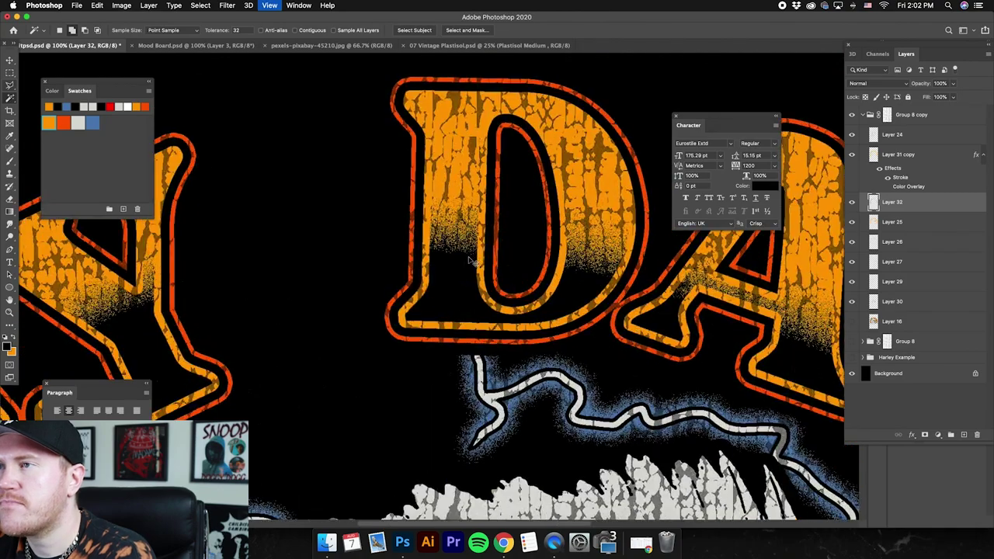
key(super+minus)
key(super+minus)
key(super+minus)
key(super+minus)
key(super+minus)
key(super+minus)
key(super+minus)
key(super+minus)
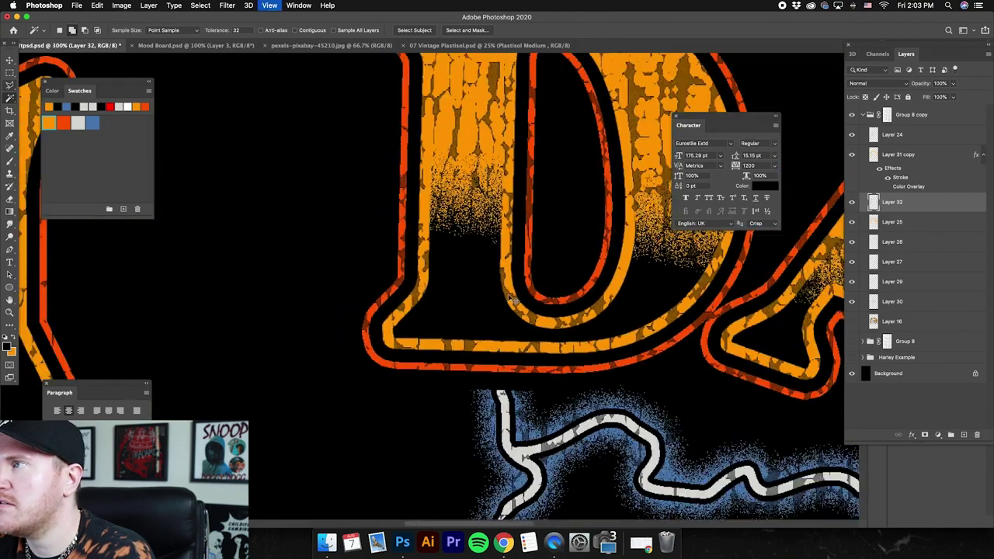